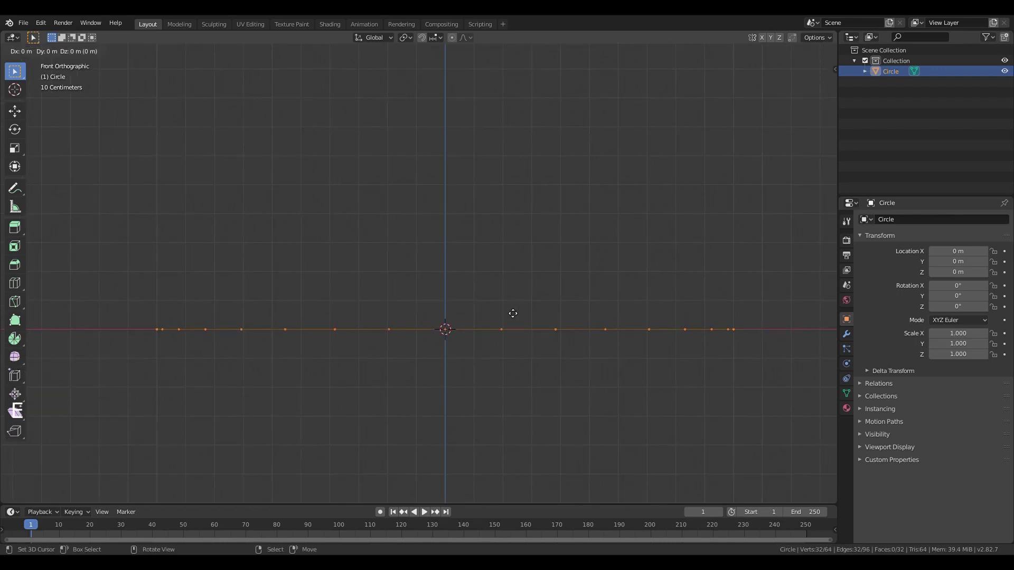
Step: Extrude the circle straight up 0.2 m into a ring wall
key("z")
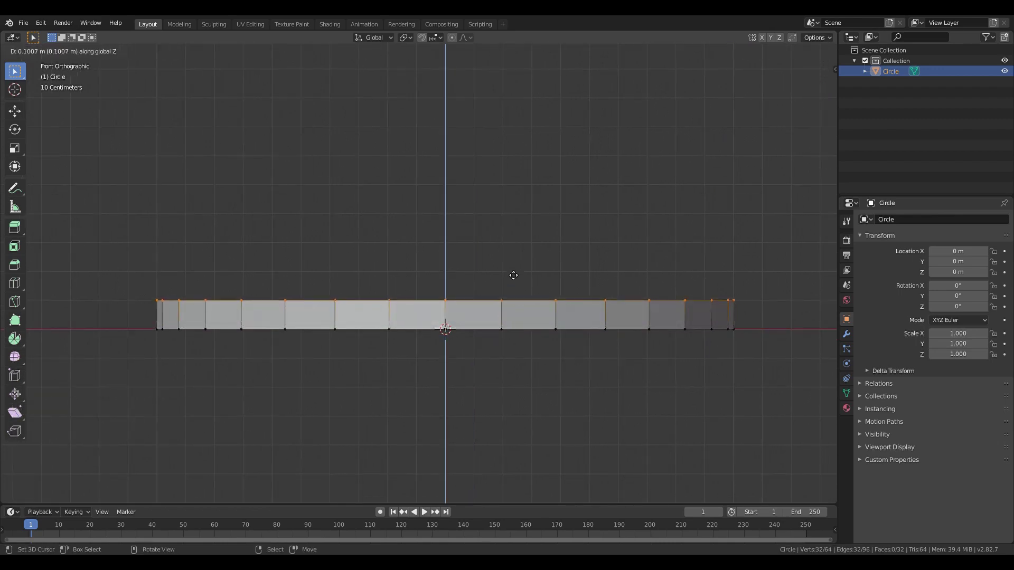
key("ctrl")
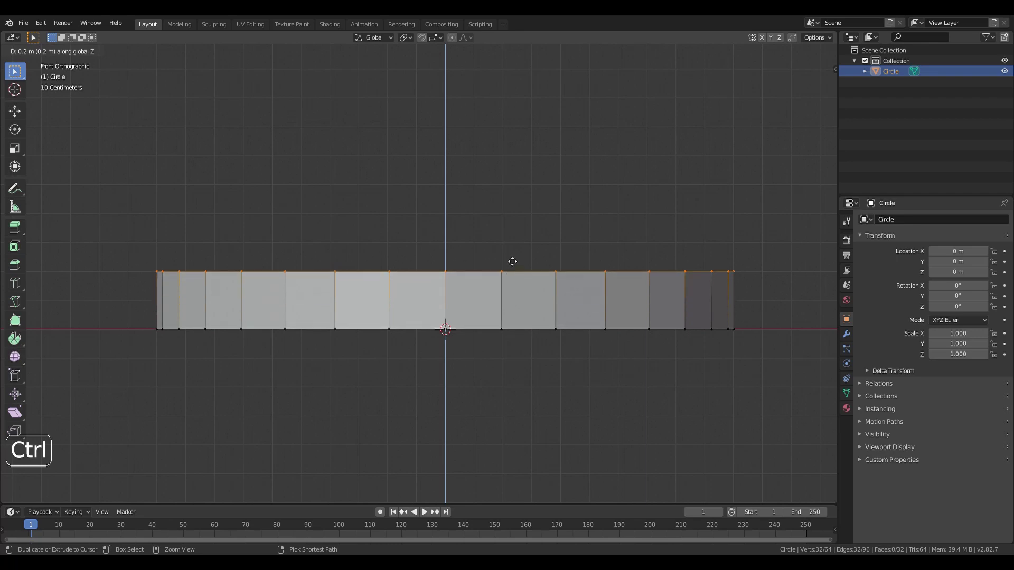
left_click(513, 261)
middle_click_drag(516, 260, 438, 275)
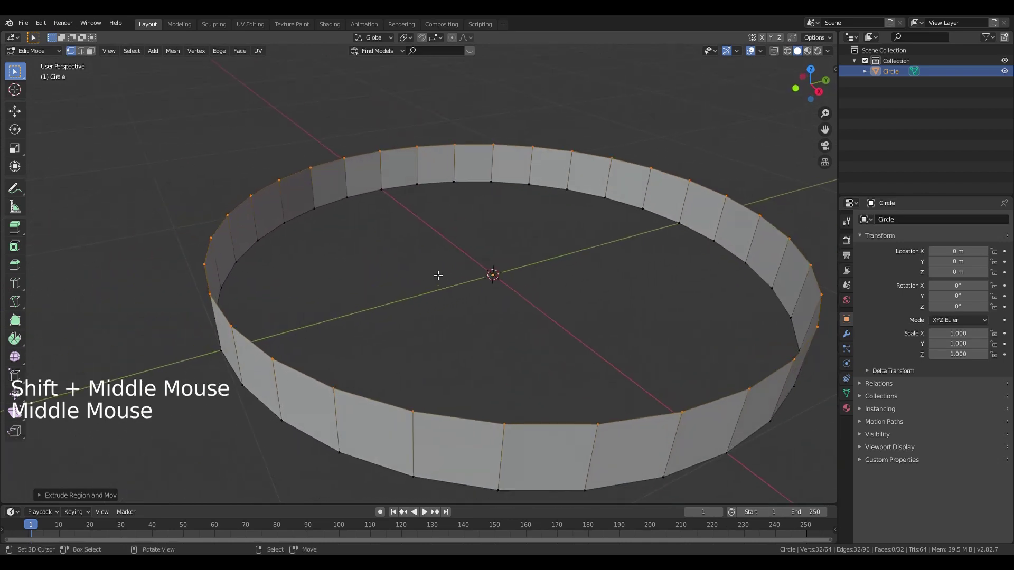
Step: Fill the ring's bottom and top edge loops with faces, then return to Object Mode
right_click(480, 188)
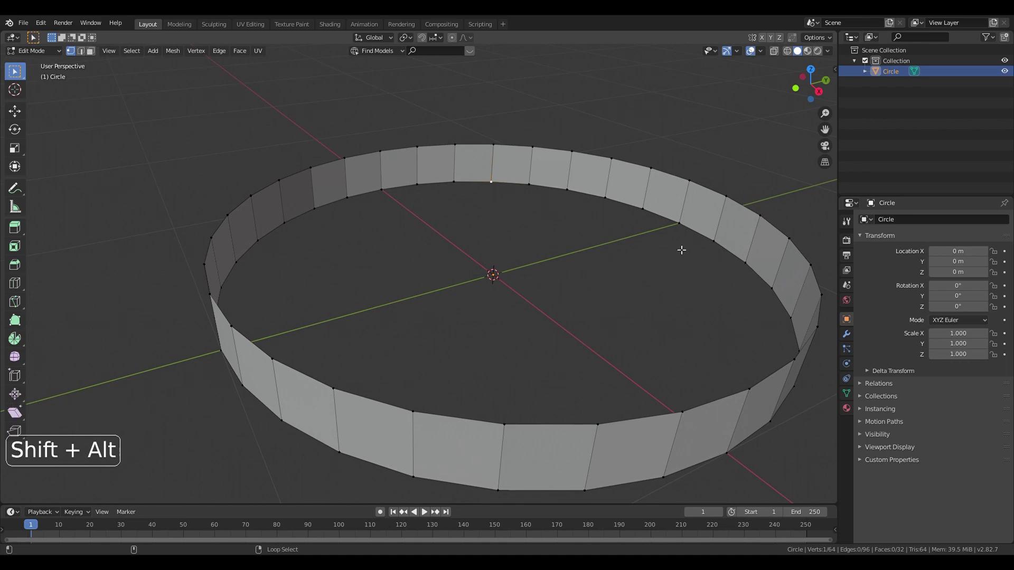
right_click(468, 183, "alt+shift")
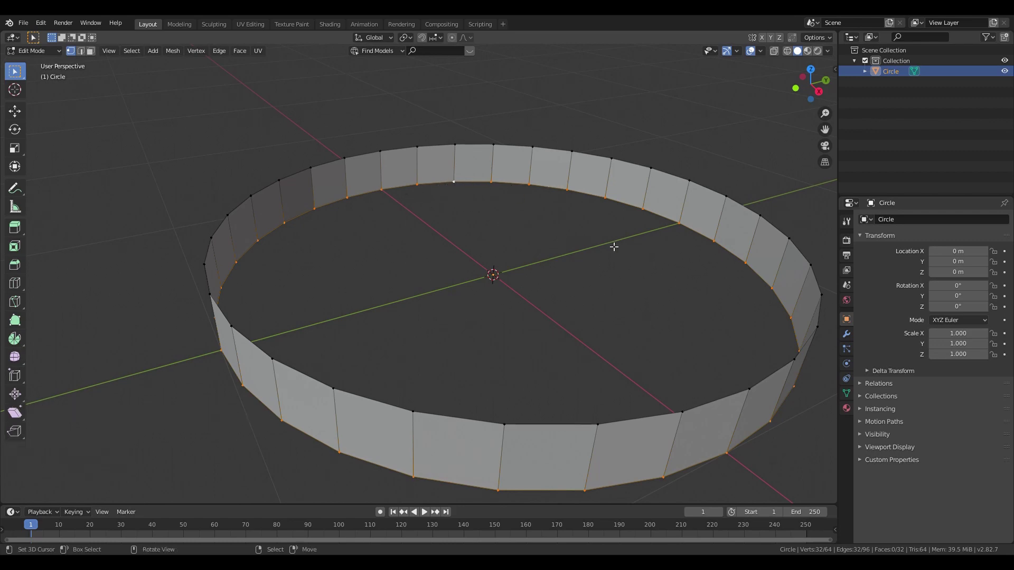
key("f")
scroll(607, 286, "down", 2)
middle_click_drag(607, 285, 527, 280)
right_click(527, 279)
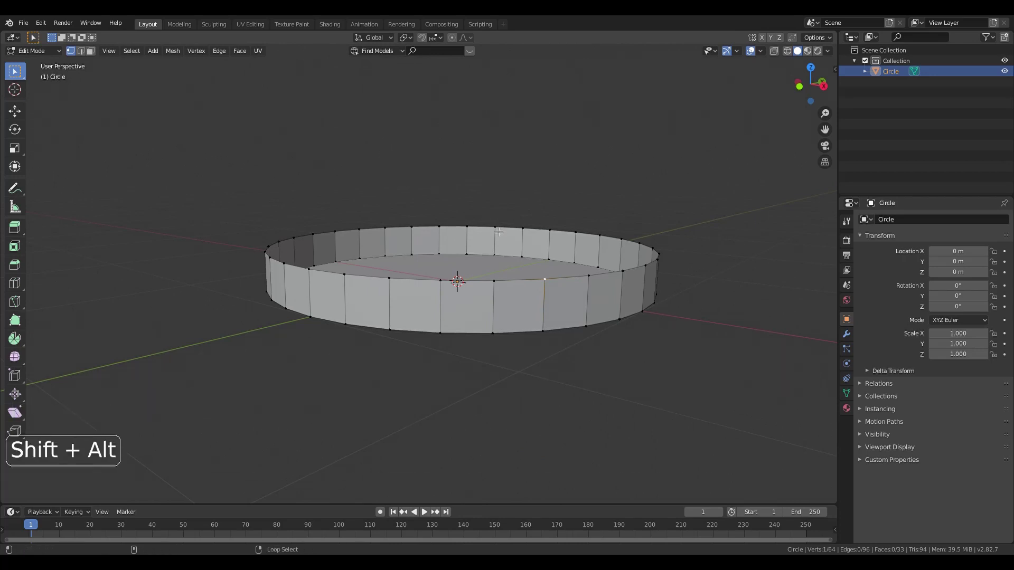
right_click(416, 233, "alt+shift")
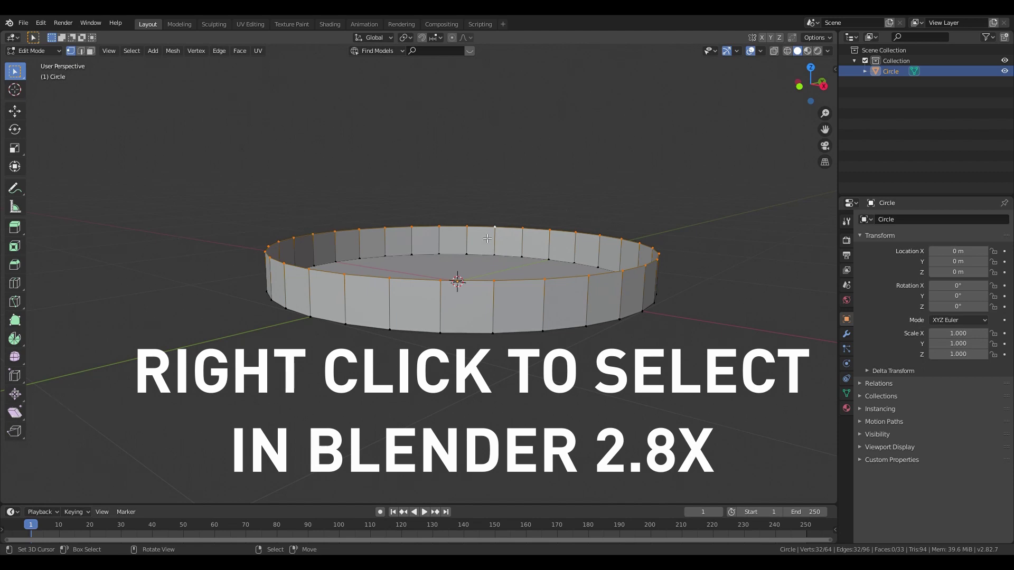
key("f")
key("Tab")
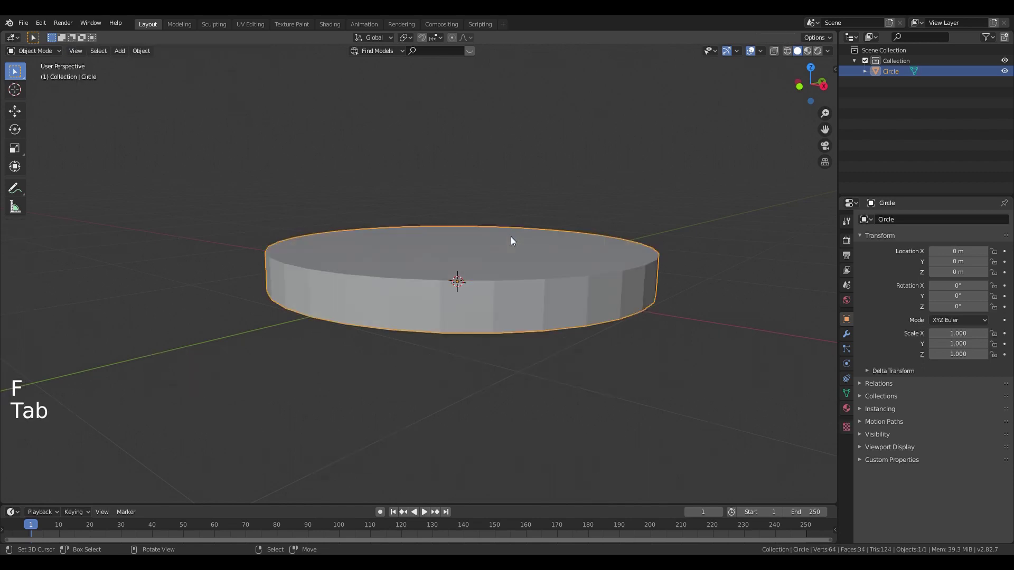
Step: Inset the disc's top face once wide for an outer rim, then thinly for an inner ring
middle_click_drag(511, 238, 529, 284)
key("Tab")
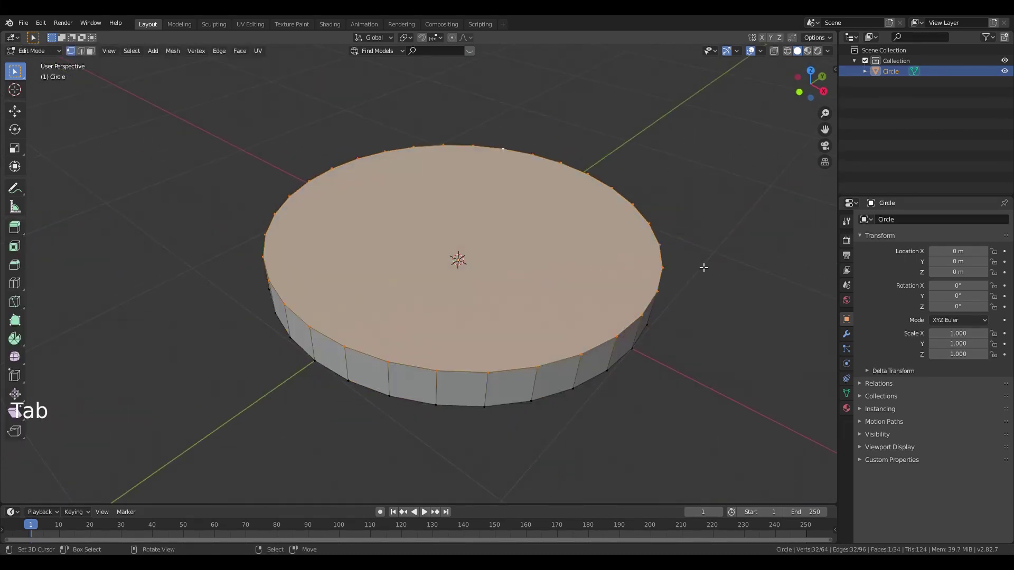
key("i")
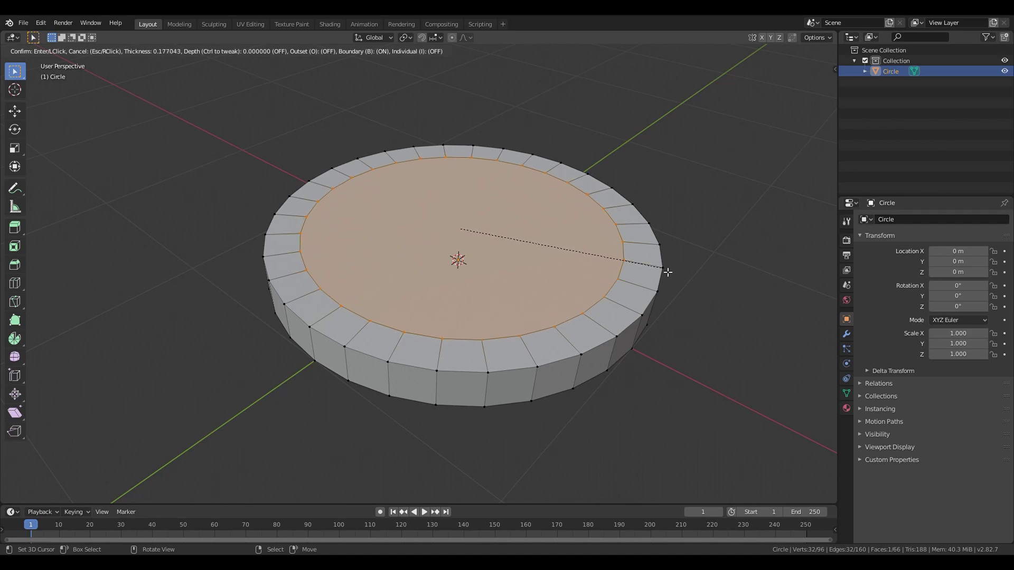
left_click(669, 272)
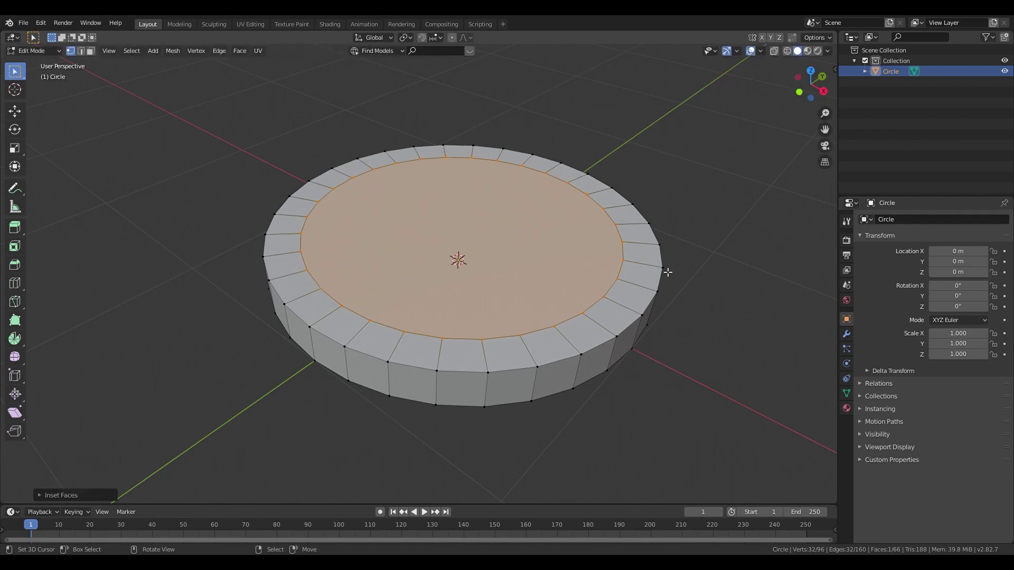
key("i")
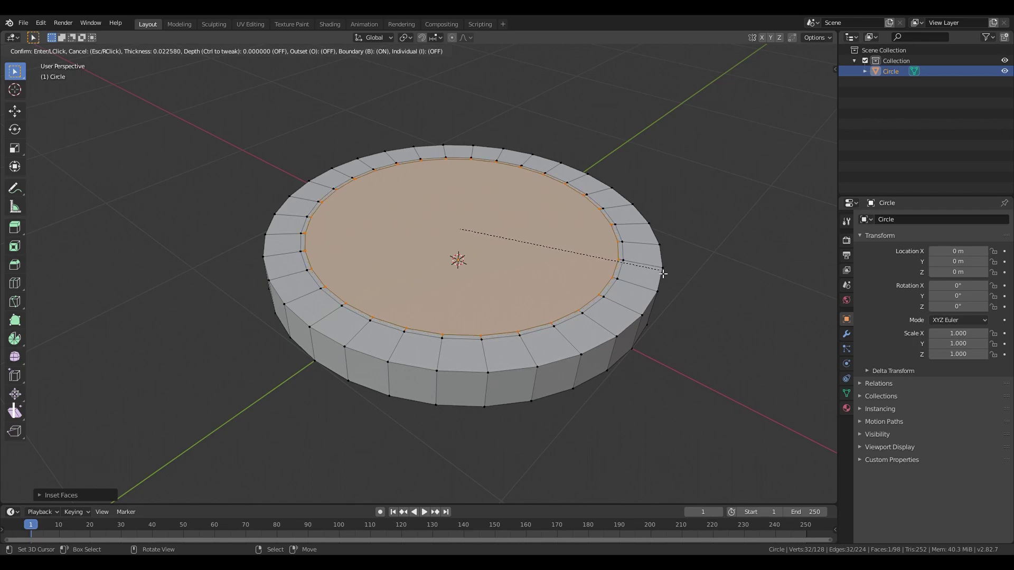
left_click(664, 274)
middle_click_drag(664, 274, 543, 241)
scroll(545, 240, "up", 2)
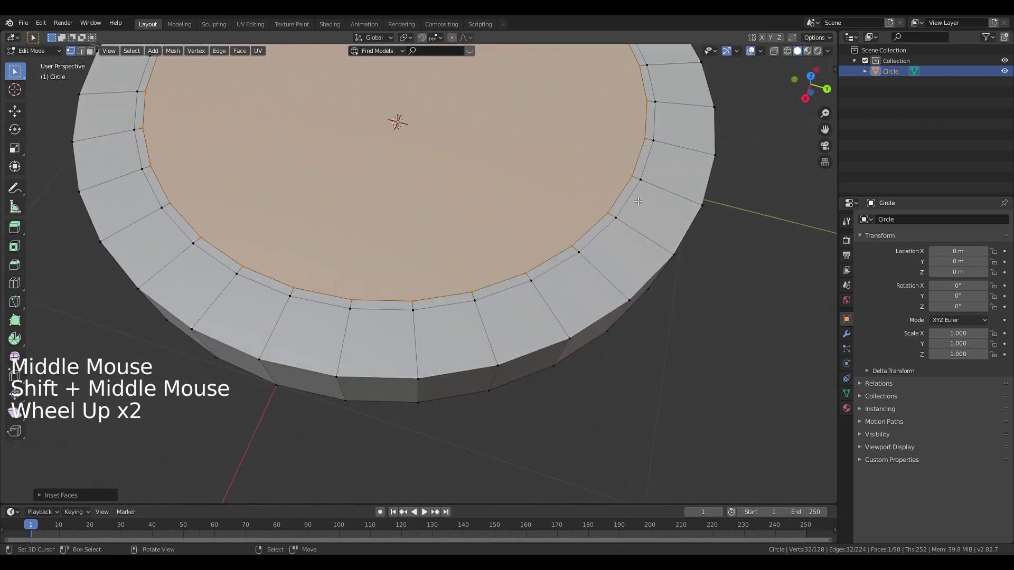
middle_click_drag(368, 347, 356, 354, "shift")
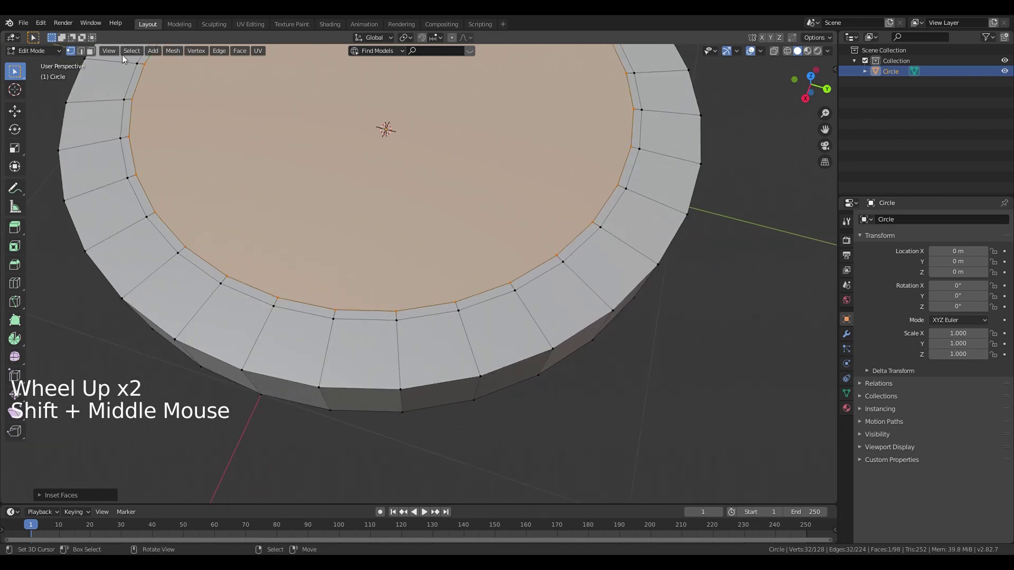
Step: Select the thin ring of faces and inset it with depth into a recessed groove
left_click(90, 51)
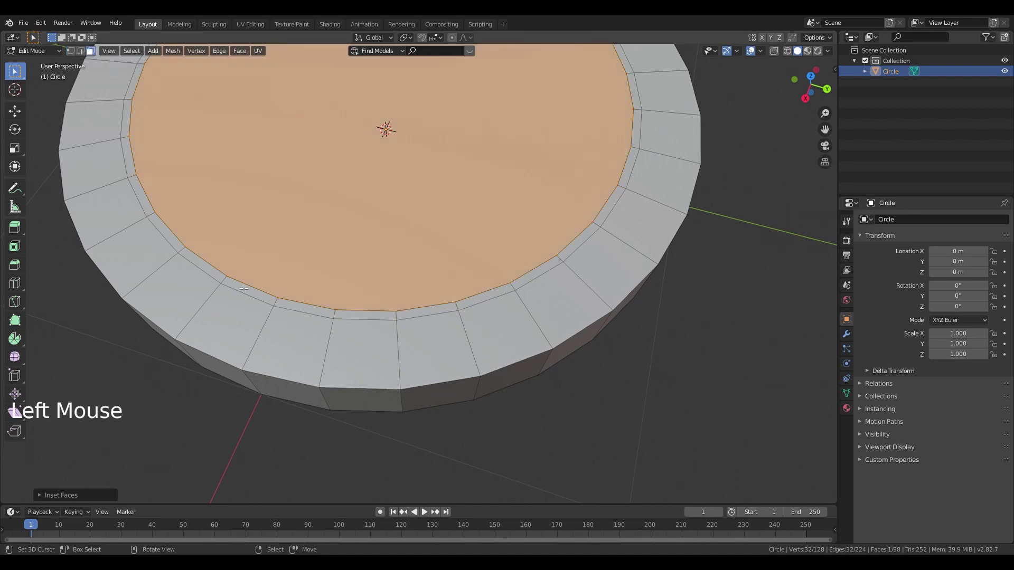
right_click(281, 304)
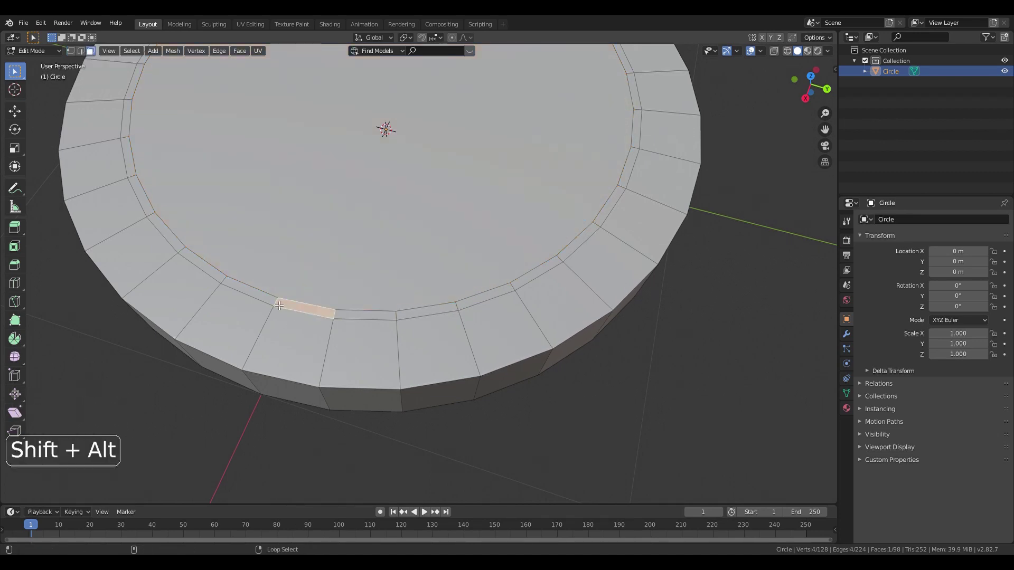
right_click(279, 305, "alt+shift")
right_click(279, 305, "alt+shift")
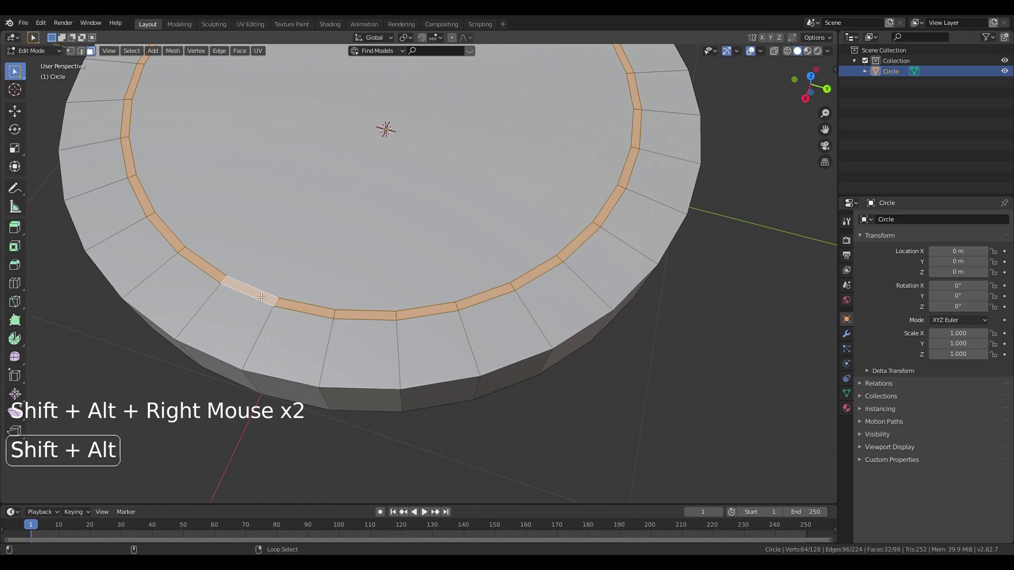
middle_click_drag(261, 298, 714, 261)
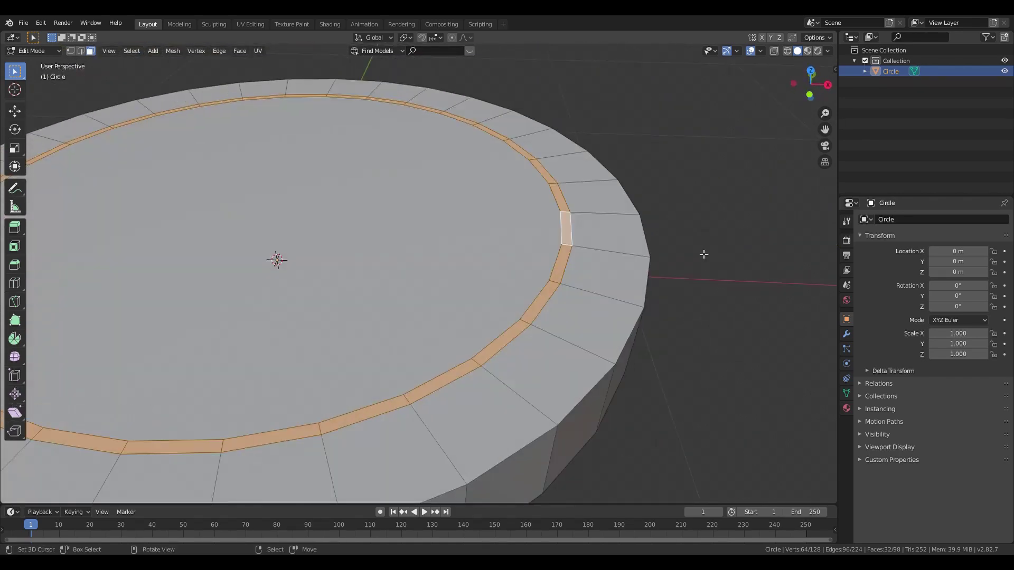
key("i")
key("ctrl")
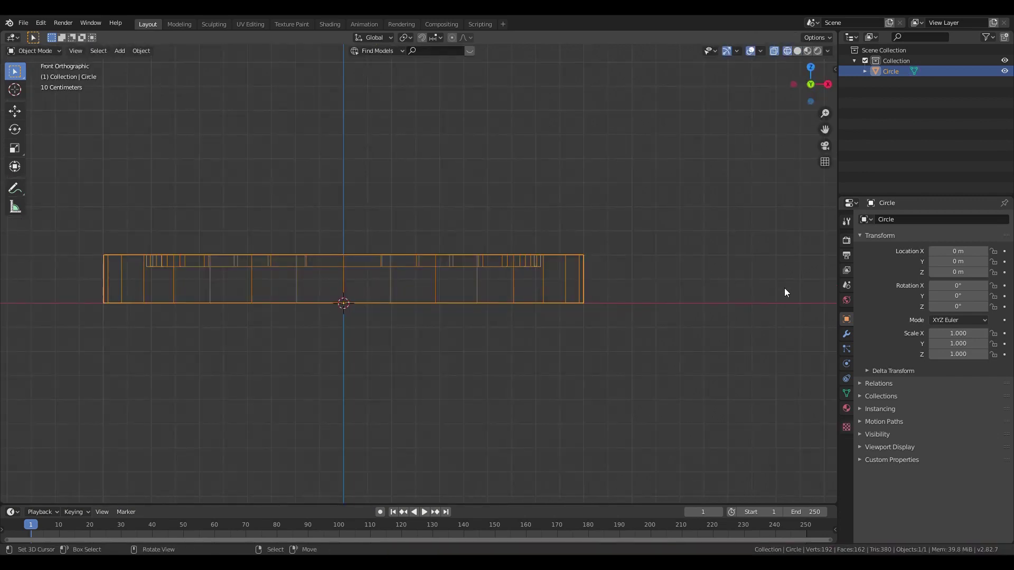
middle_click_drag(785, 293, 638, 247)
key("shift+z")
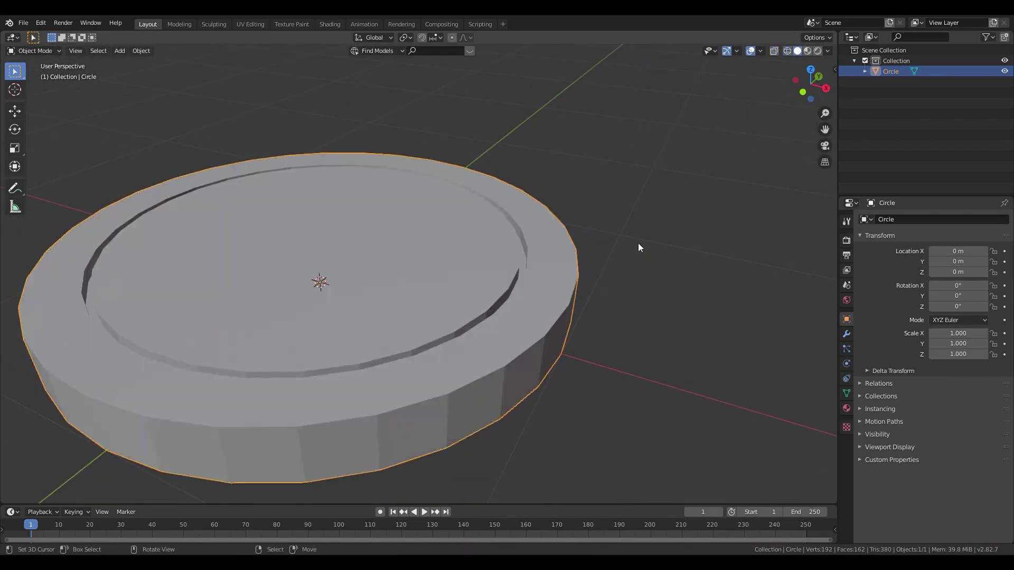
Step: Add a Bevel modifier and a Subdivision Surface modifier to the disc
left_click(847, 334)
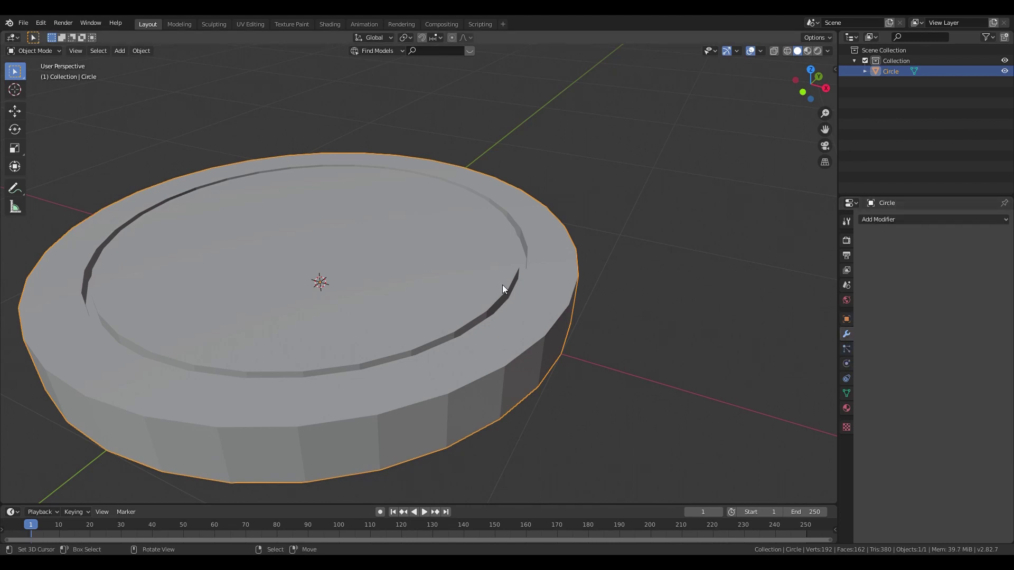
left_click(898, 221)
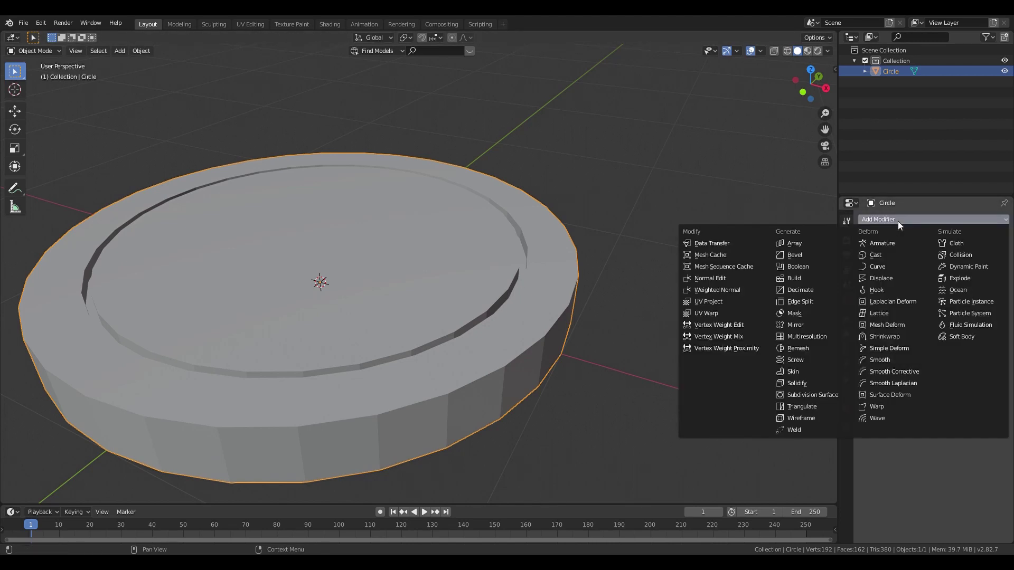
left_click(825, 254)
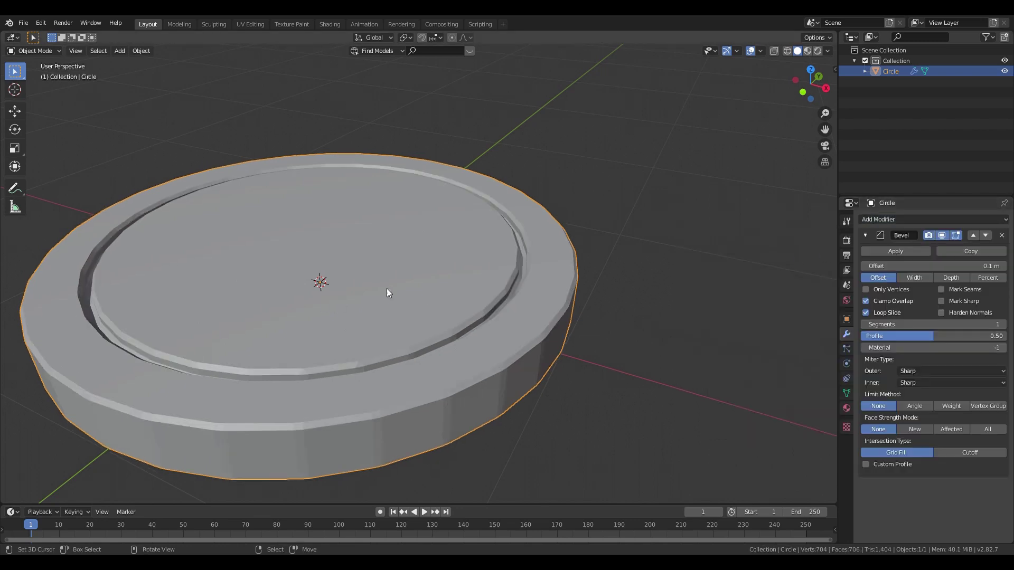
left_click(898, 216)
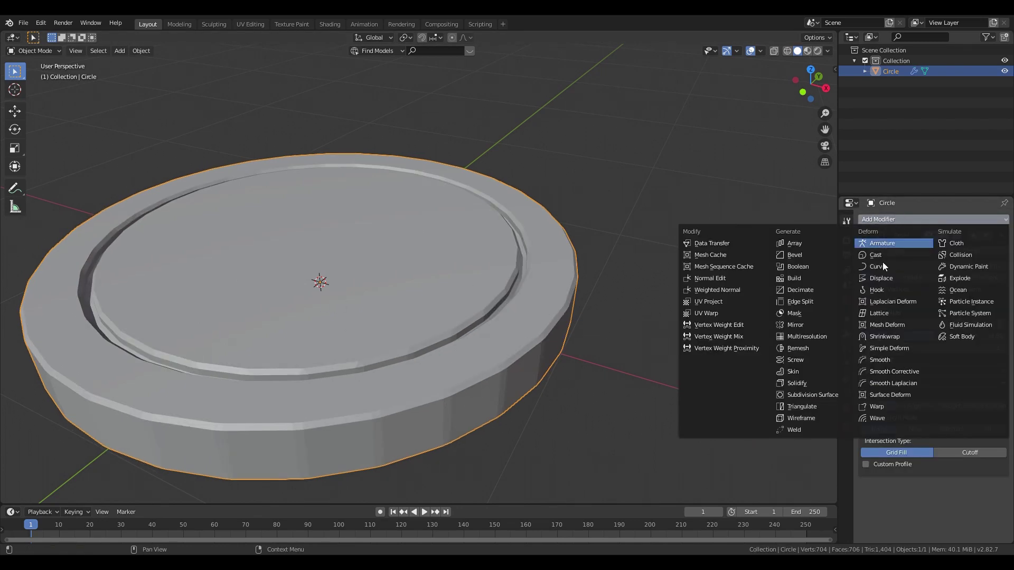
left_click(833, 395)
middle_click_drag(708, 398, 584, 311)
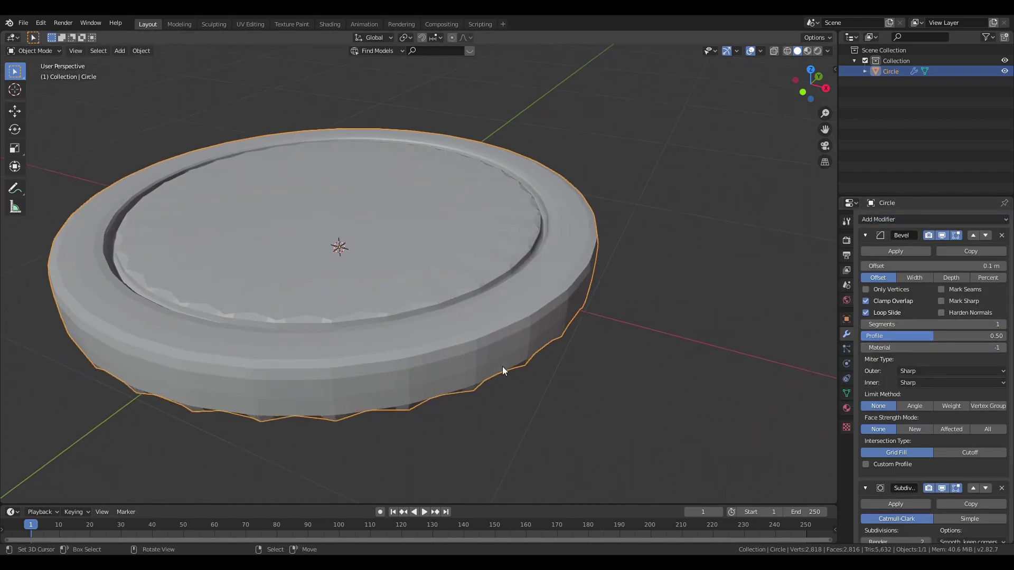
middle_click_drag(502, 366, 473, 347)
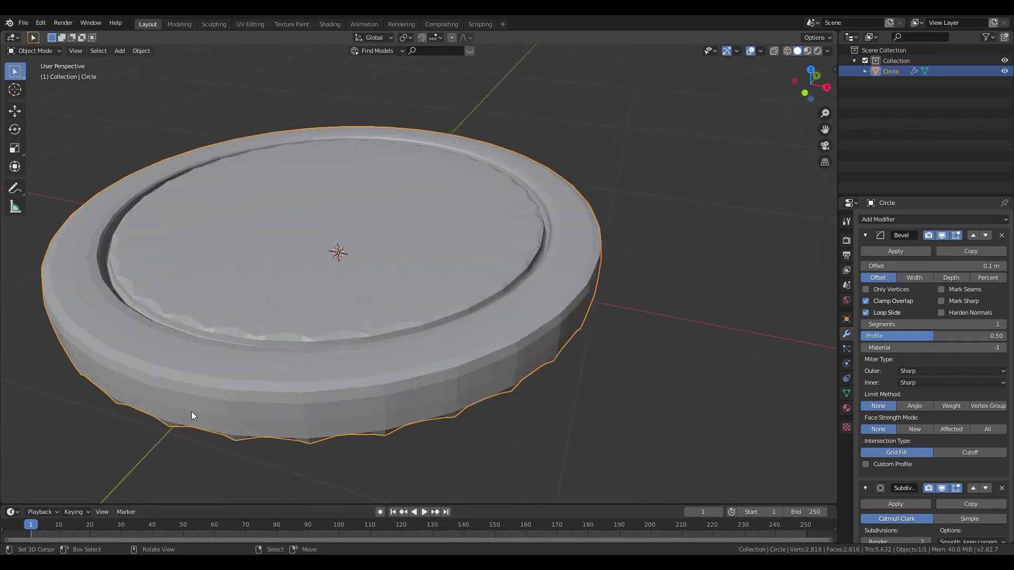
Step: In edge select, pick the rim's outer top, bottom, inner top and inner cap edge loops
key("n")
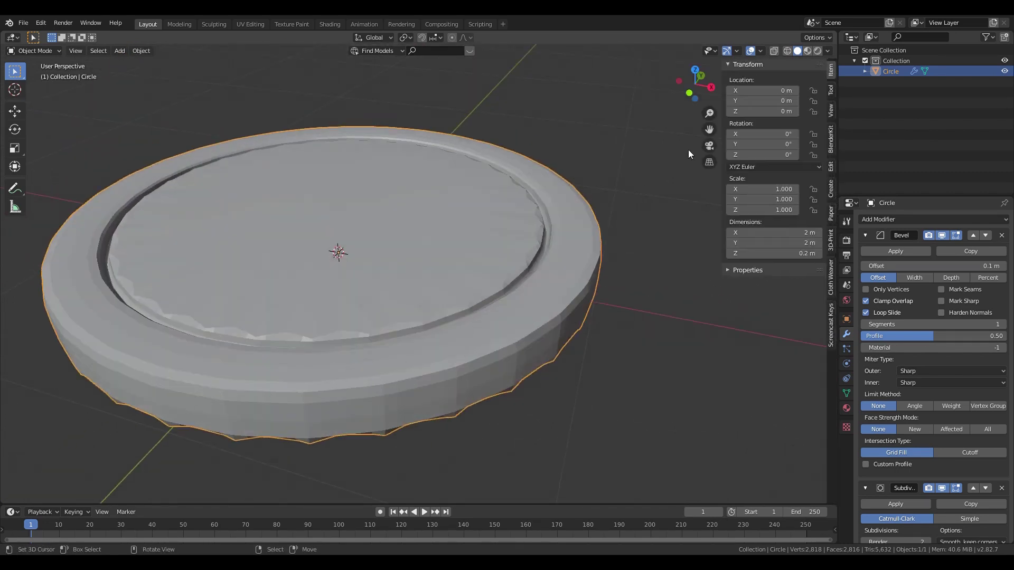
key("Tab")
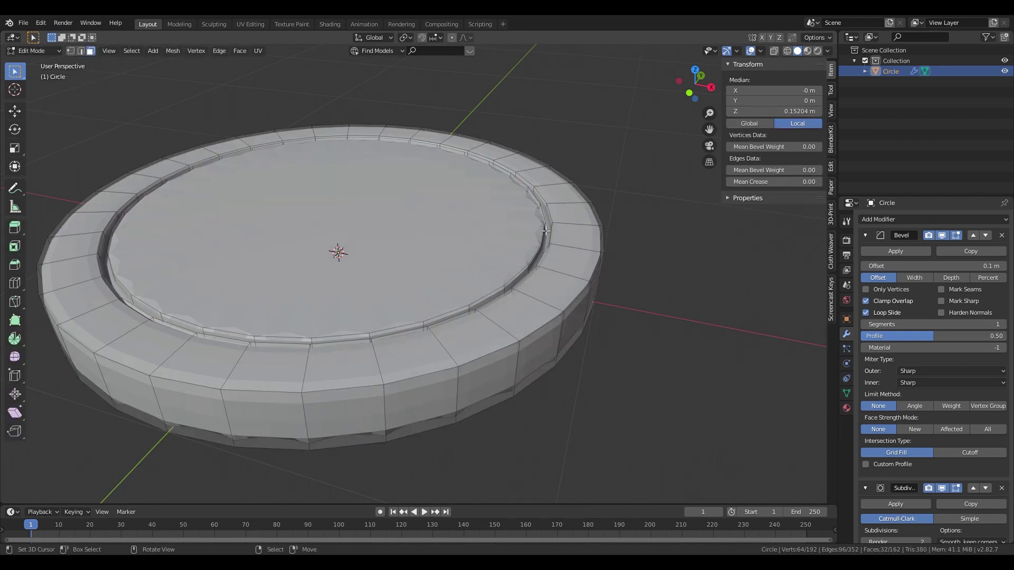
left_click(81, 51)
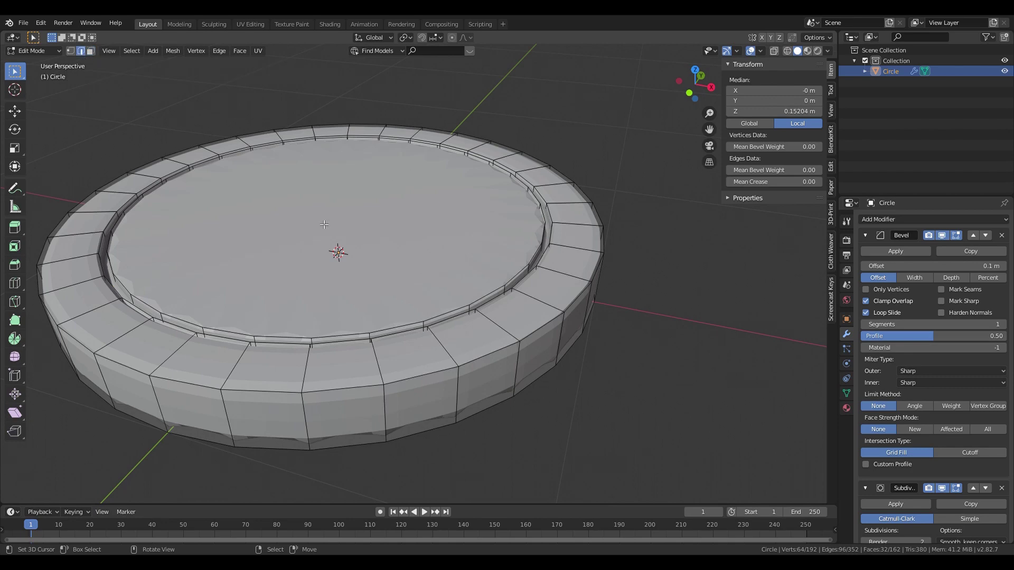
left_click(429, 448, "alt")
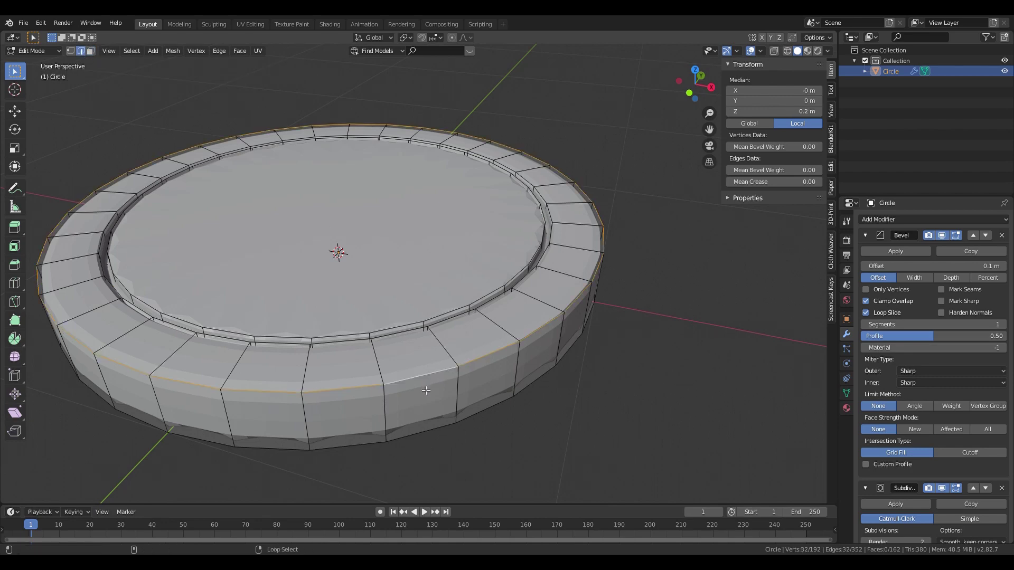
left_click(426, 440, "alt+shift")
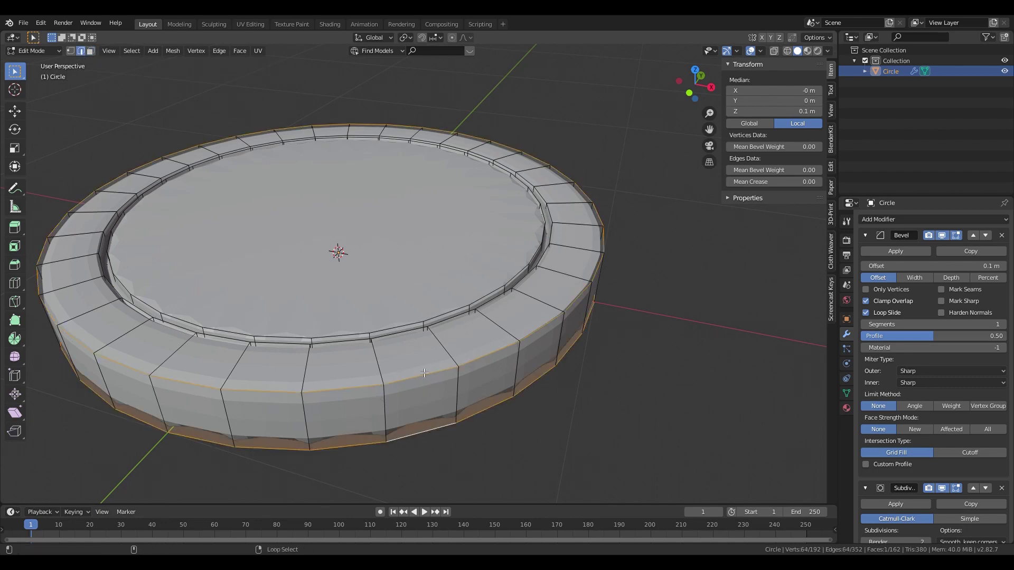
left_click(418, 334, "alt+shift")
left_click(462, 319, "alt+shift")
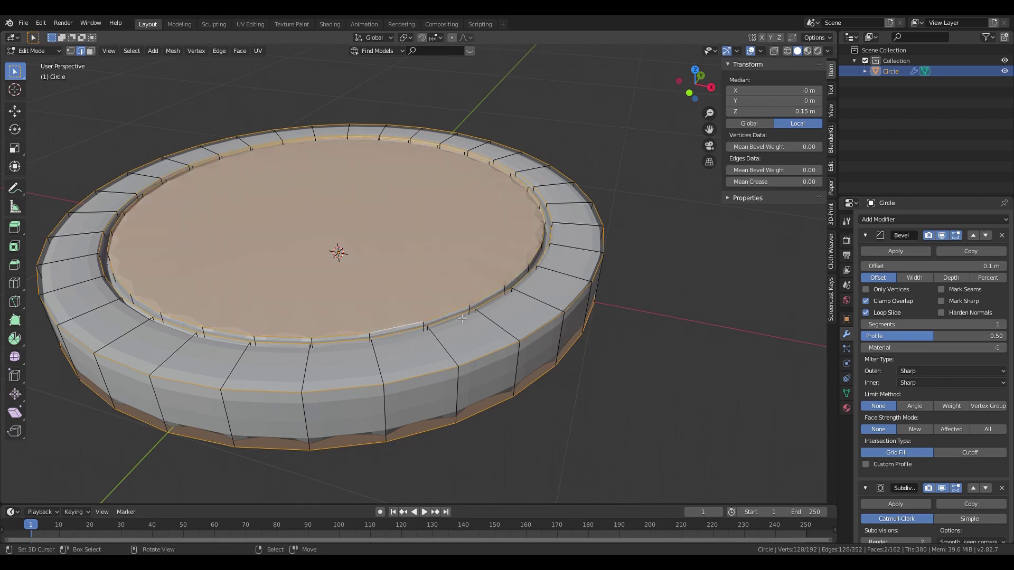
Step: Add the remaining rim loops in X-ray view, set their bevel weight to 1.00, and exit Edit Mode
middle_click_drag(182, 227, 488, 326)
scroll(488, 326, "up", 3)
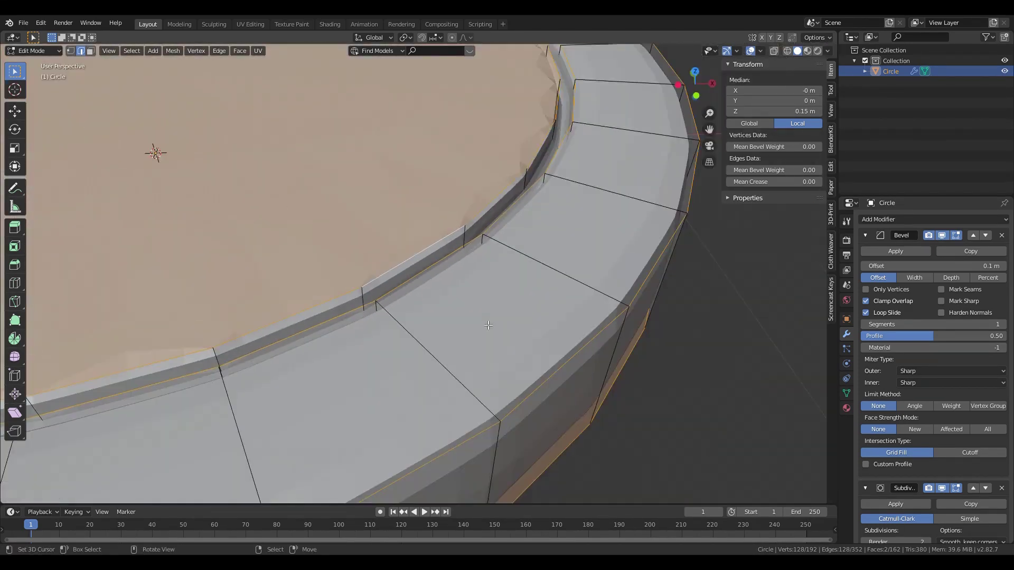
key("alt+z")
scroll(488, 326, "up", 8)
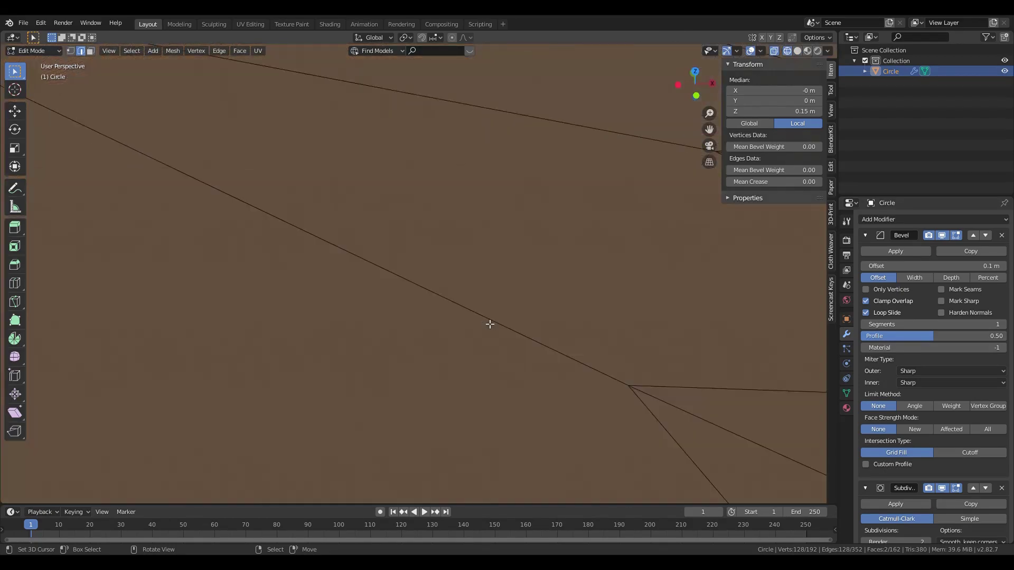
scroll(490, 324, "down", 4)
left_click(460, 339, "alt+shift")
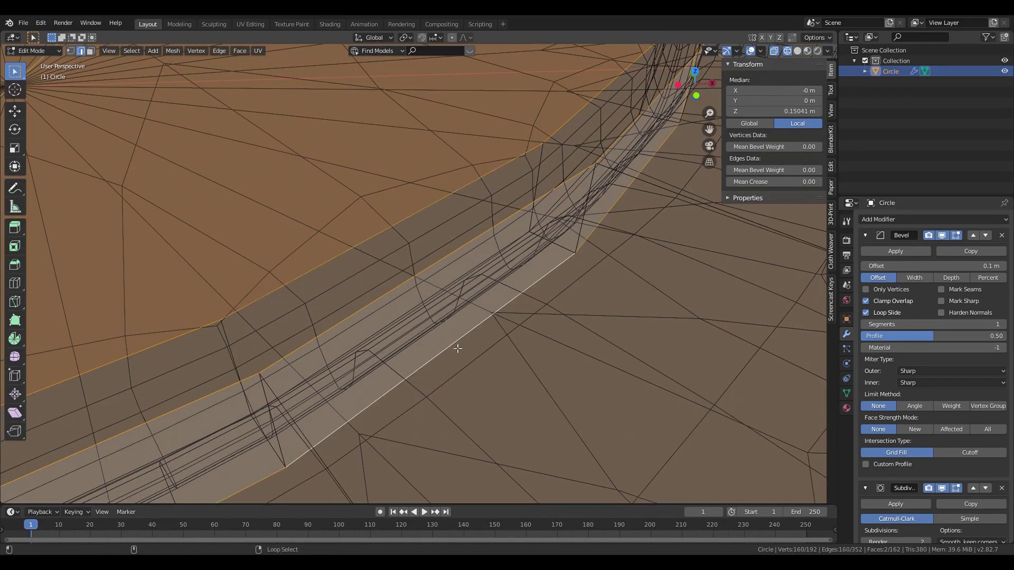
scroll(461, 342, "up", 2)
scroll(481, 336, "up", 3)
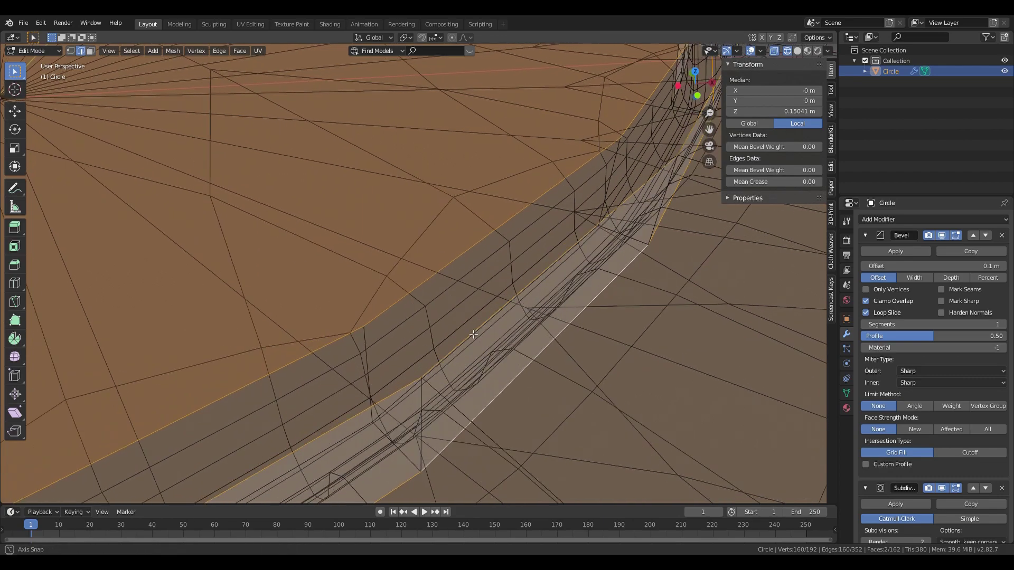
middle_click_drag(492, 335, 548, 403)
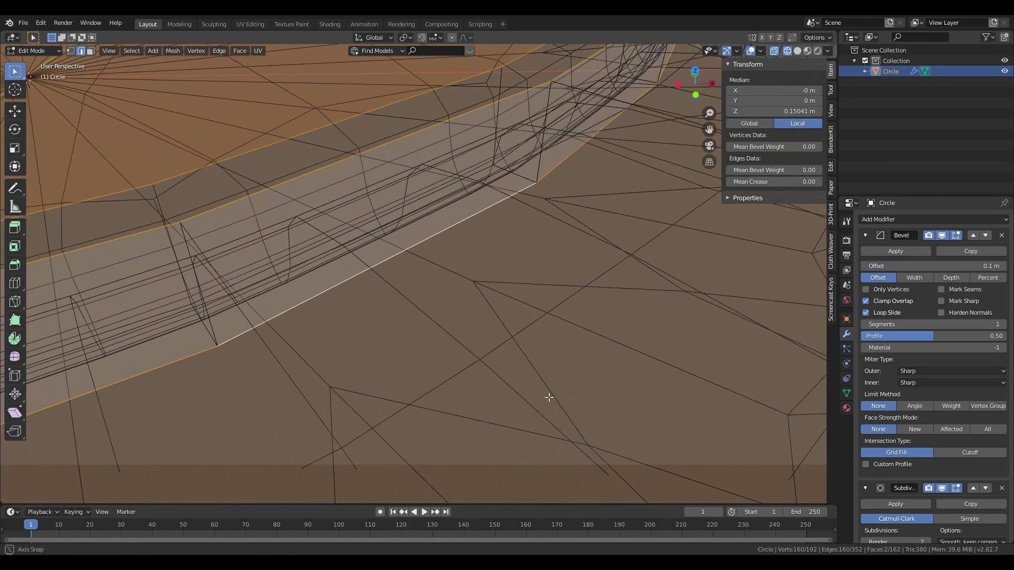
left_click(377, 246, "alt+shift")
middle_click_drag(377, 245, 459, 313)
scroll(448, 294, "down", 6)
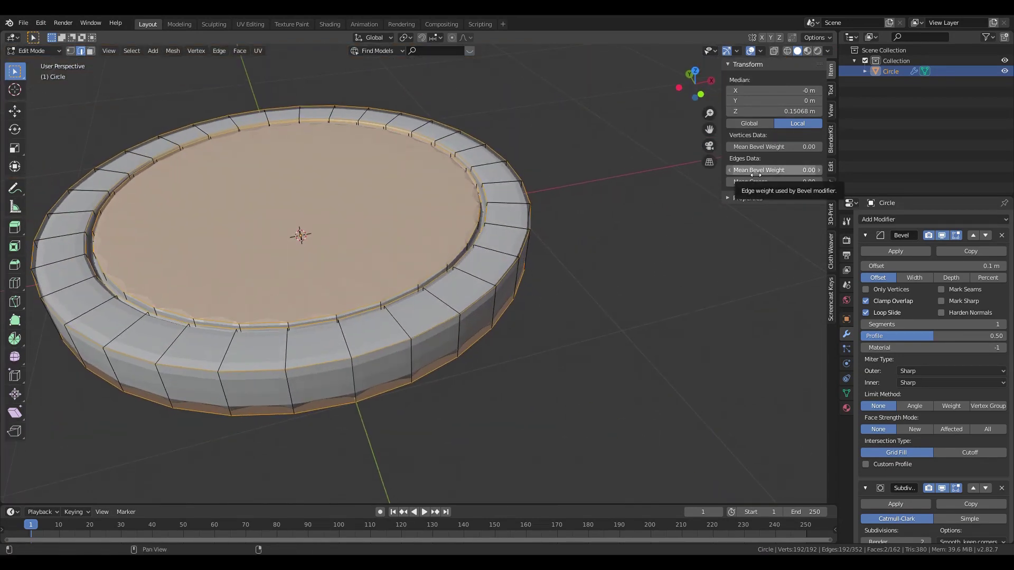
left_click_drag(755, 170, 803, 170)
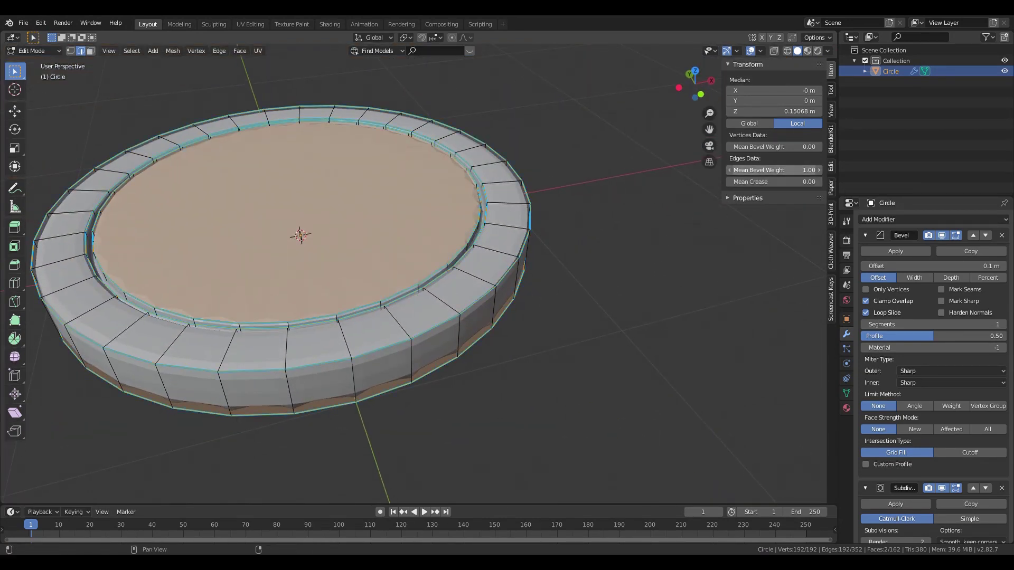
key("Tab")
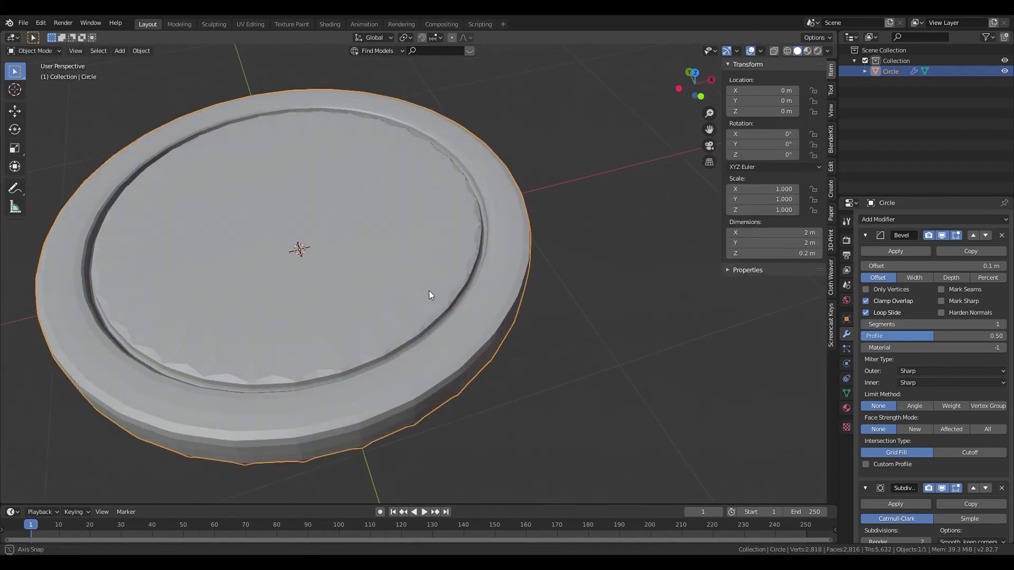
Step: Set the Bevel modifier to limit by Weight with 2 segments and a narrower offset
middle_click_drag(426, 271, 465, 298)
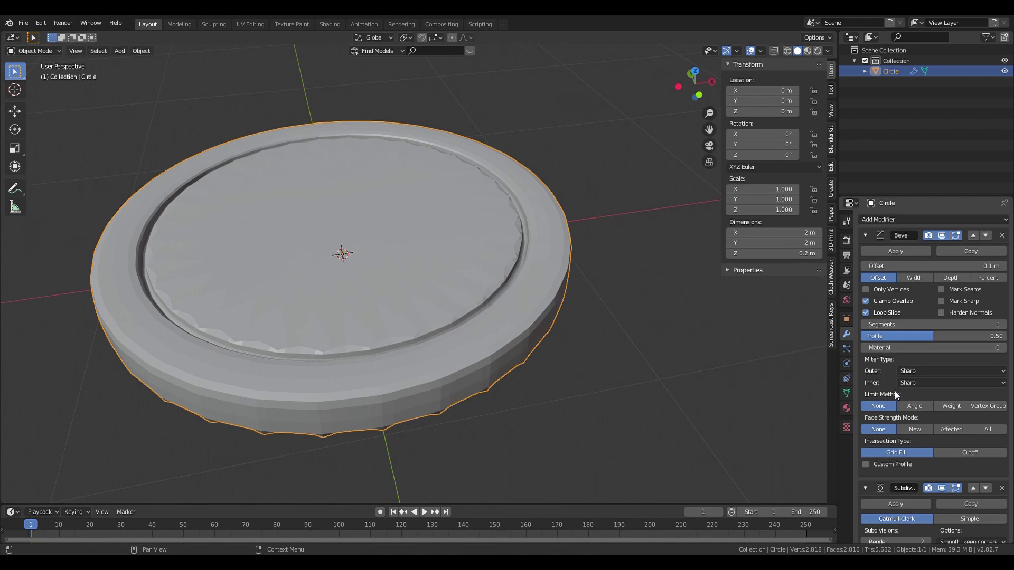
left_click(955, 405)
middle_click_drag(630, 365, 536, 349)
key("n")
scroll(573, 347, "up", 3)
scroll(572, 346, "down", 3)
scroll(538, 351, "up", 3)
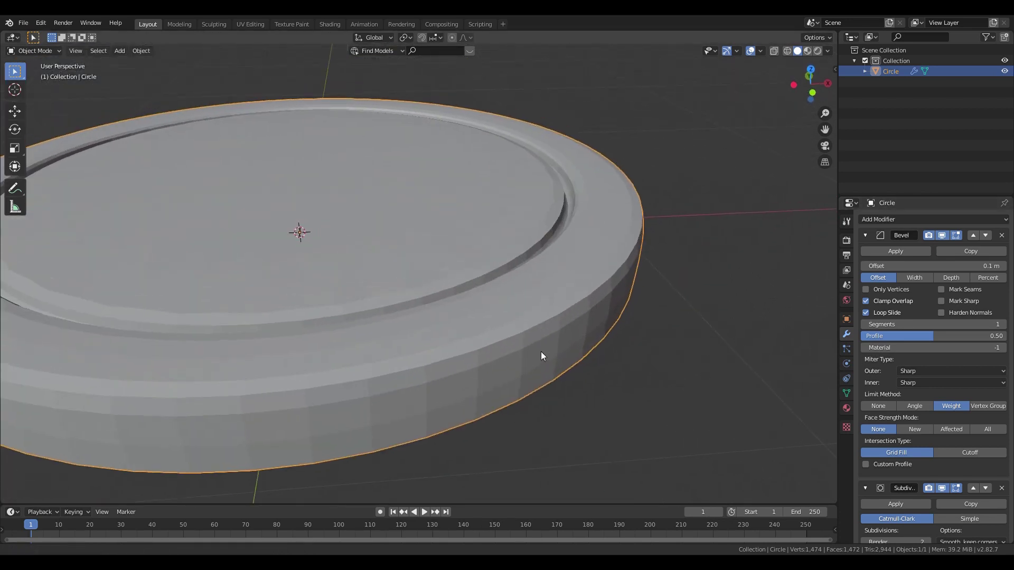
left_click(1004, 324)
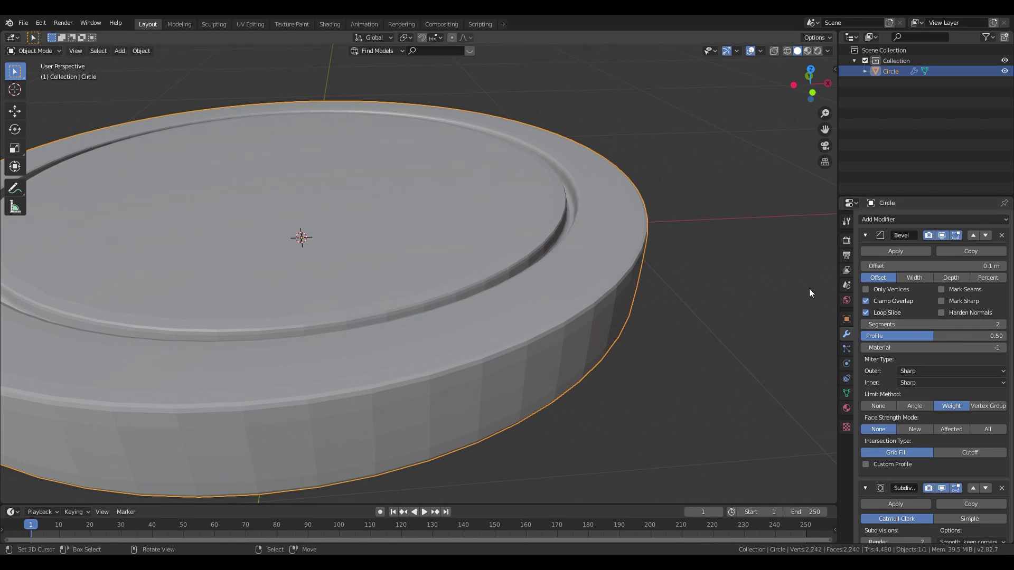
left_click_drag(935, 266, 885, 266)
Step: Raise the Subdivision Surface viewport level to 2 and shade the disc smooth
scroll(611, 360, "down", 5)
mouse_move(612, 360)
middle_mouse_down()
mouse_move(631, 306)
mouse_move(609, 368)
middle_mouse_up()
scroll(577, 354, "up", 3)
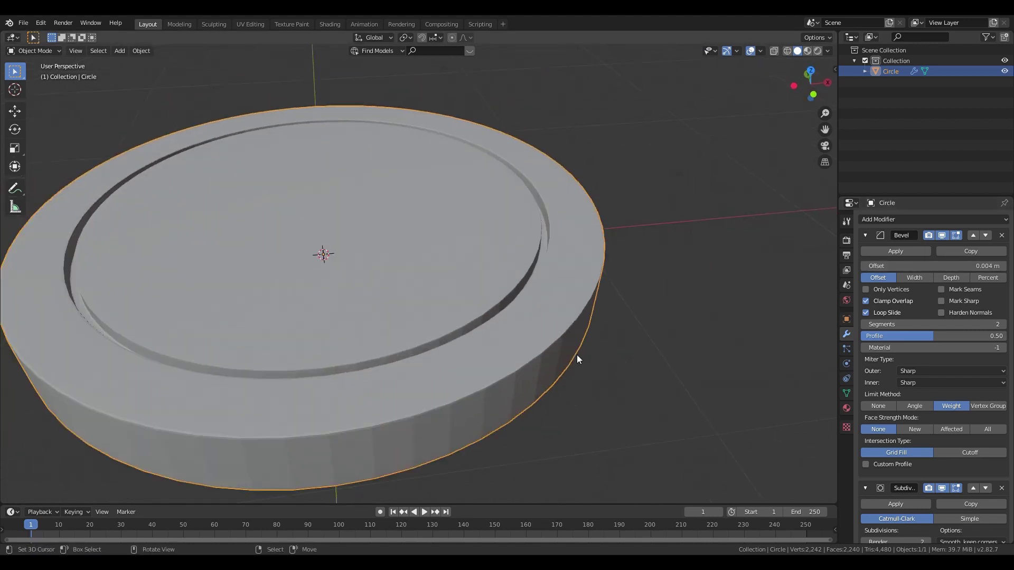
scroll(941, 468, "down", 2)
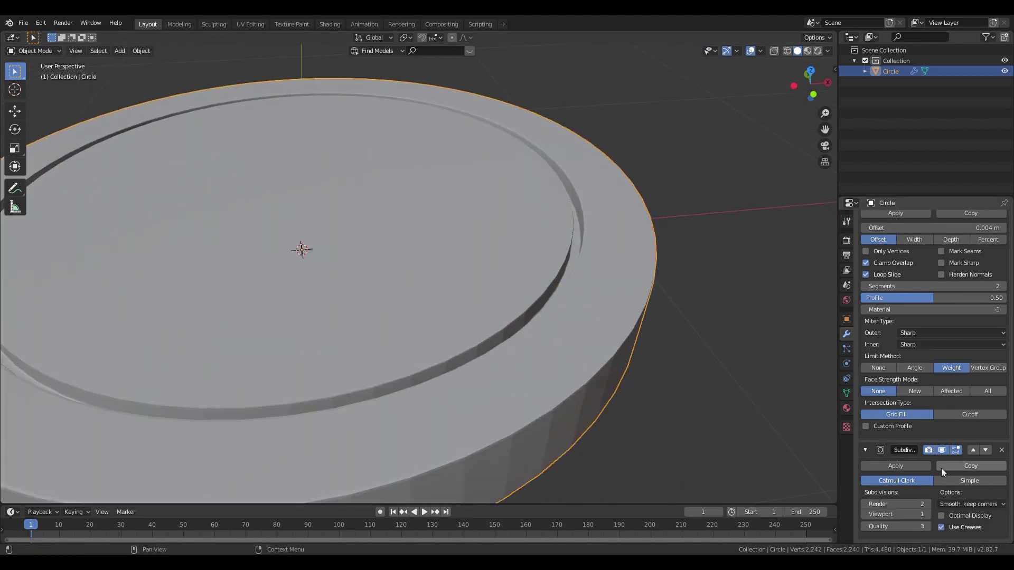
left_click(929, 517)
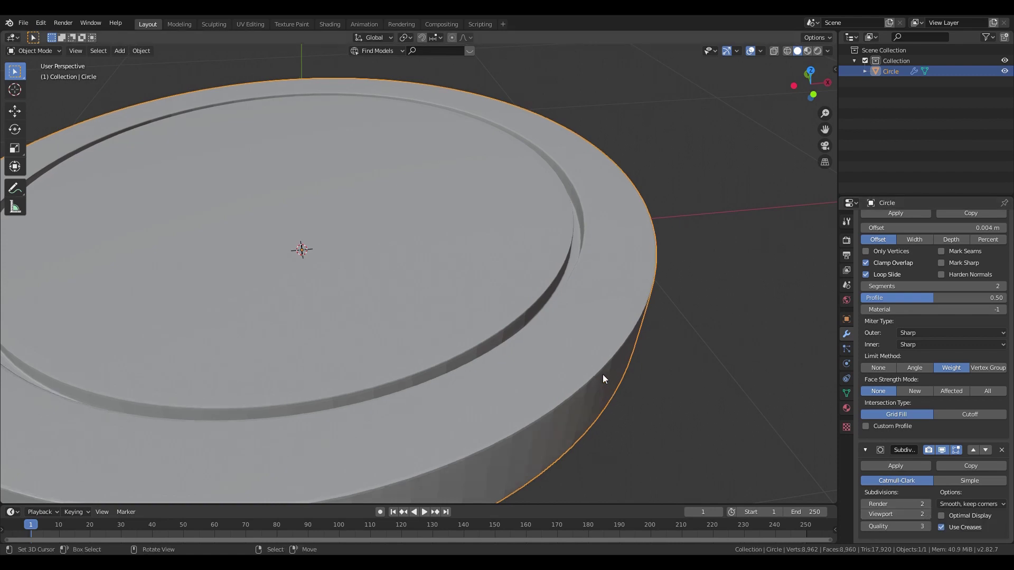
middle_click_drag(603, 374, 682, 378)
right_click(608, 357)
left_click(606, 356)
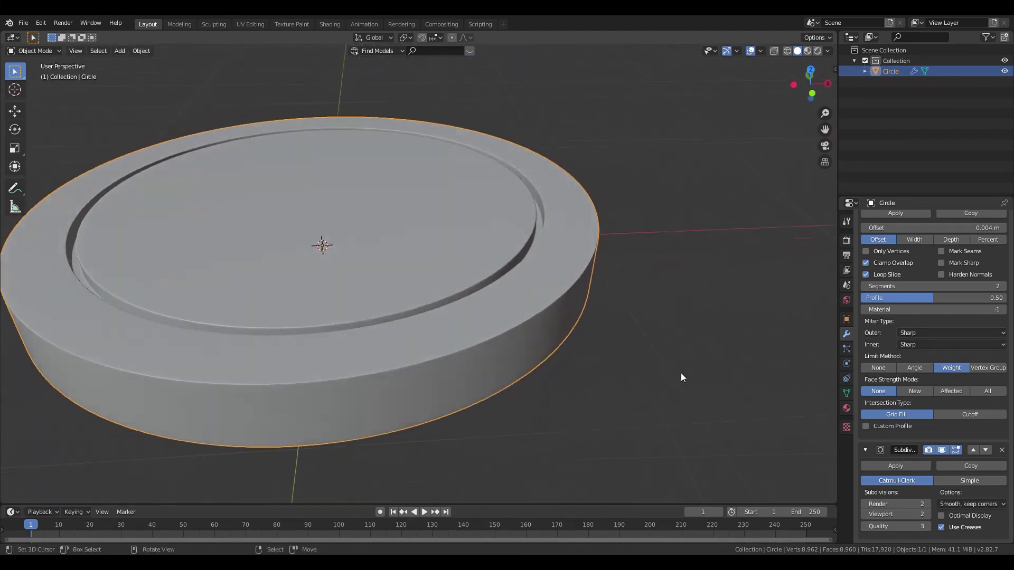
Step: Compare viewport subdivision 1 against 2, keep 2, and settle the bevel offset at 0.009 m
scroll(678, 376, "up", 4)
scroll(676, 373, "down", 2)
left_click(864, 514)
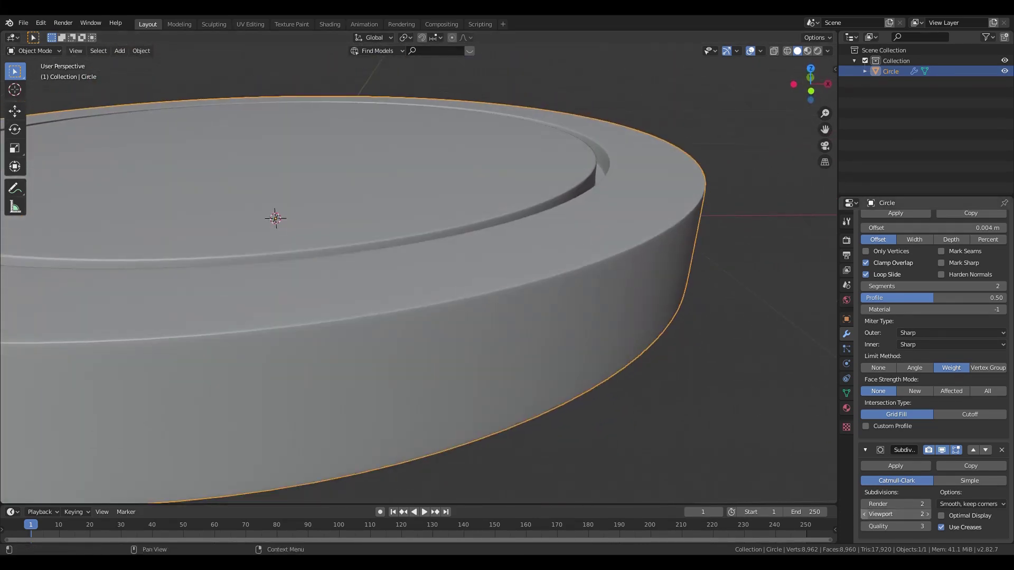
middle_click_drag(641, 333, 637, 353)
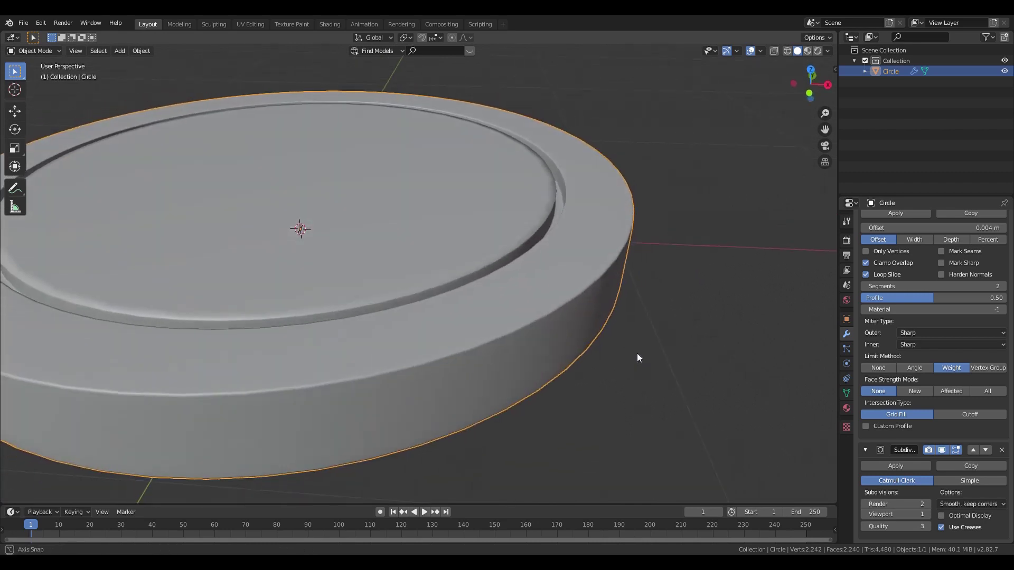
left_click(927, 514)
scroll(899, 293, "up", 3)
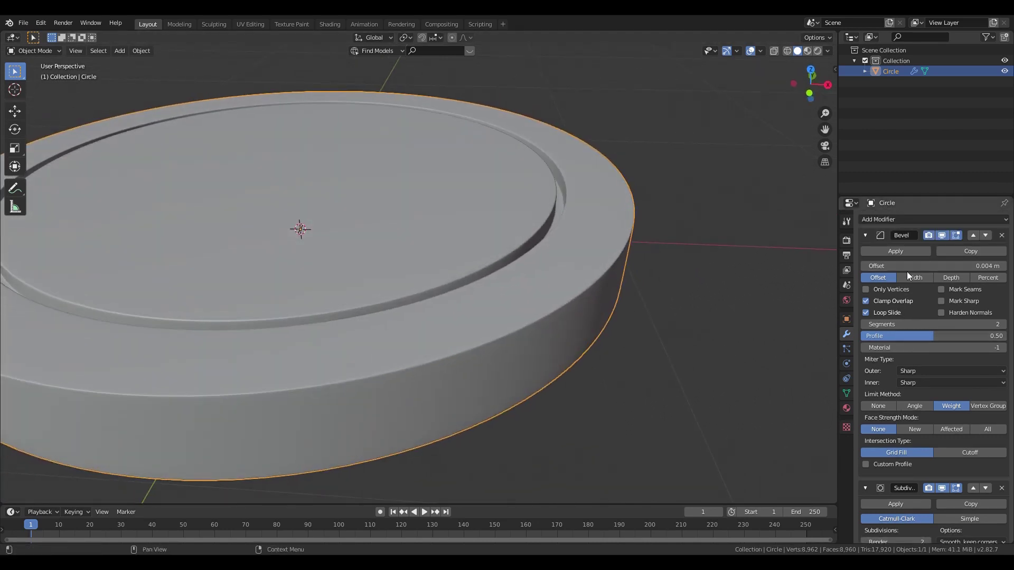
mouse_move(907, 271)
left_mouse_down()
mouse_move(922, 271)
mouse_move(913, 271)
left_mouse_up()
scroll(498, 343, "down", 4)
middle_click_drag(497, 317, 563, 387)
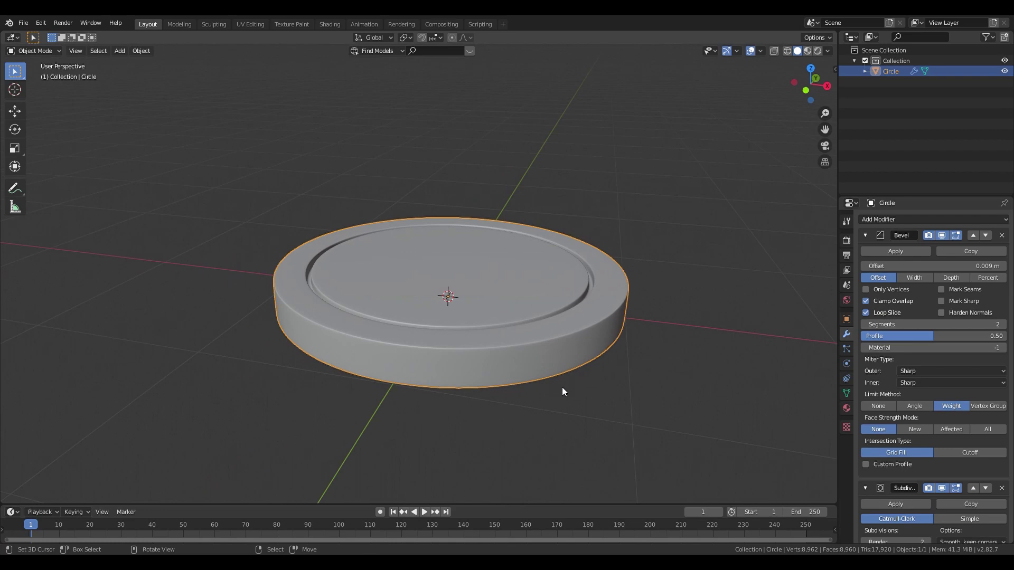
Step: Switch to front view and add a Bezier curve object at the disc's centre
key("KP_1")
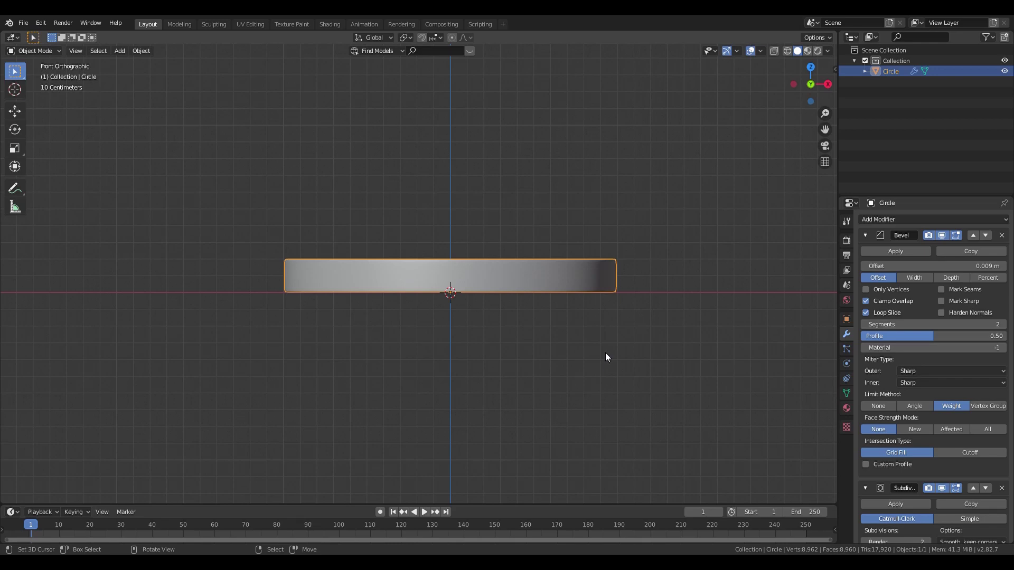
middle_click_drag(606, 353, 563, 355, "shift")
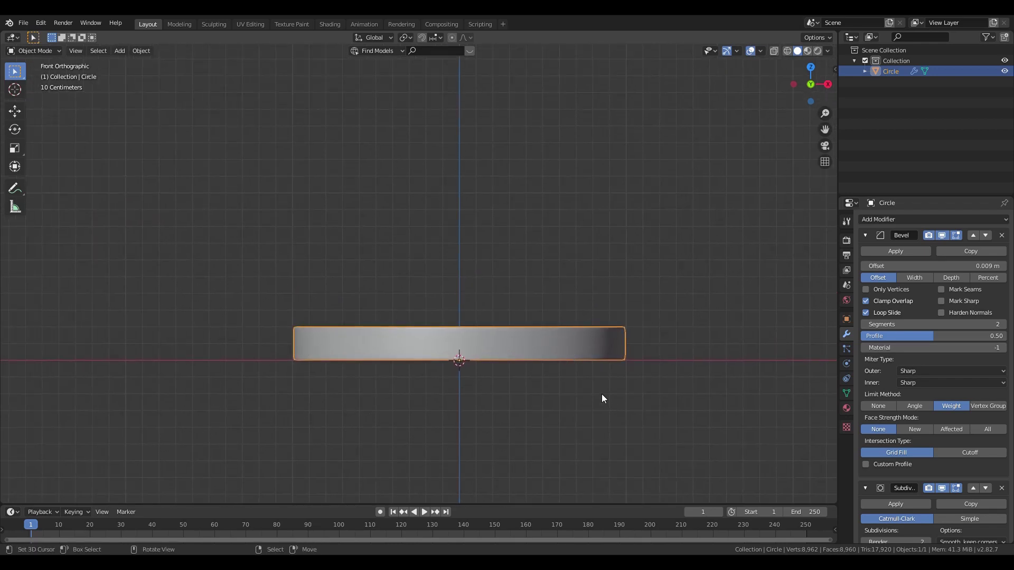
key("shift")
key("shift+a")
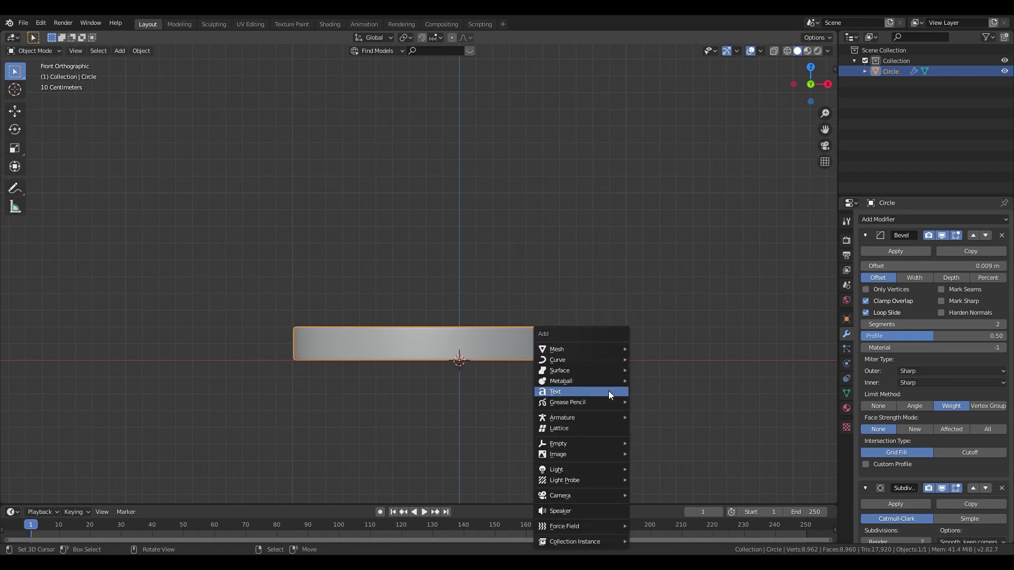
mouse_move(596, 365)
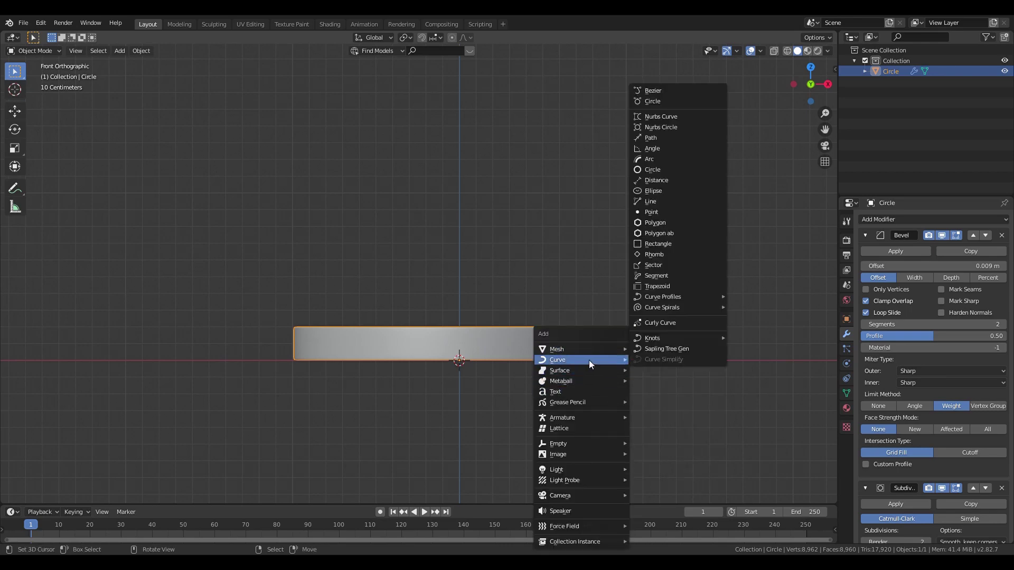
left_click(664, 91)
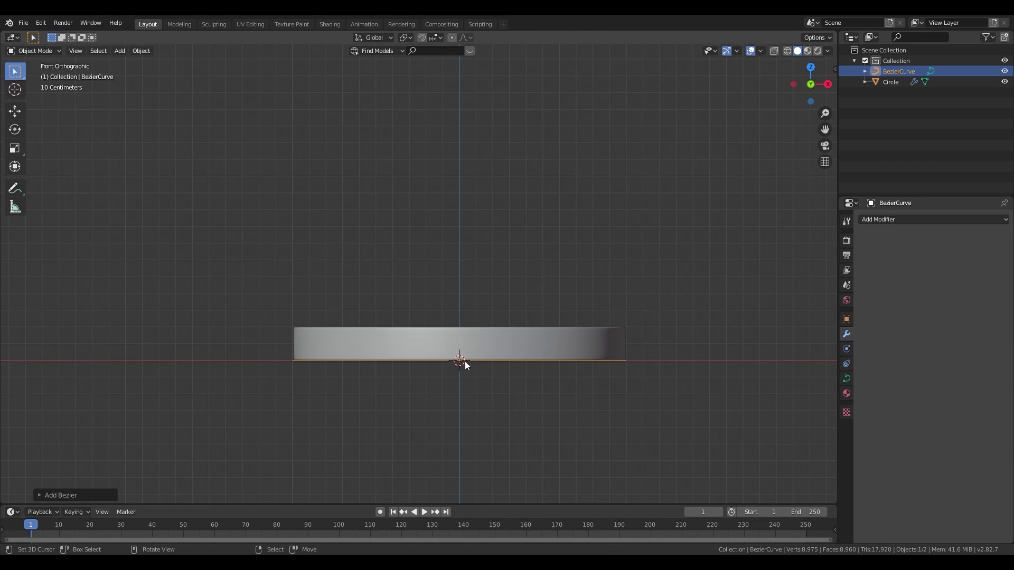
Step: Raise the Bezier curve along Z, rotate it -90° about Y to stand vertical, then turn it about Z
key("g")
key("z")
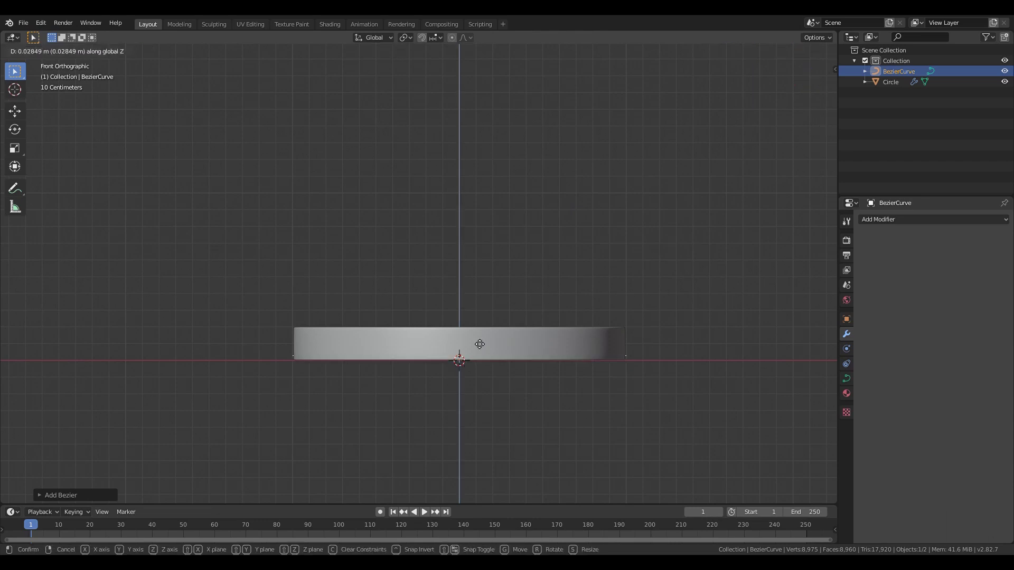
left_click(496, 226)
key("g")
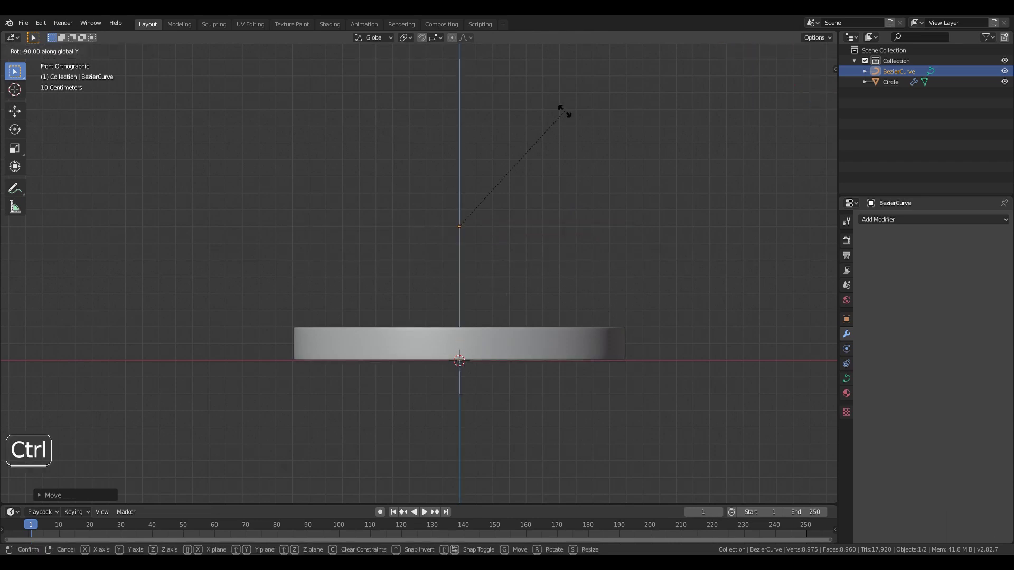
key("Escape")
key("r")
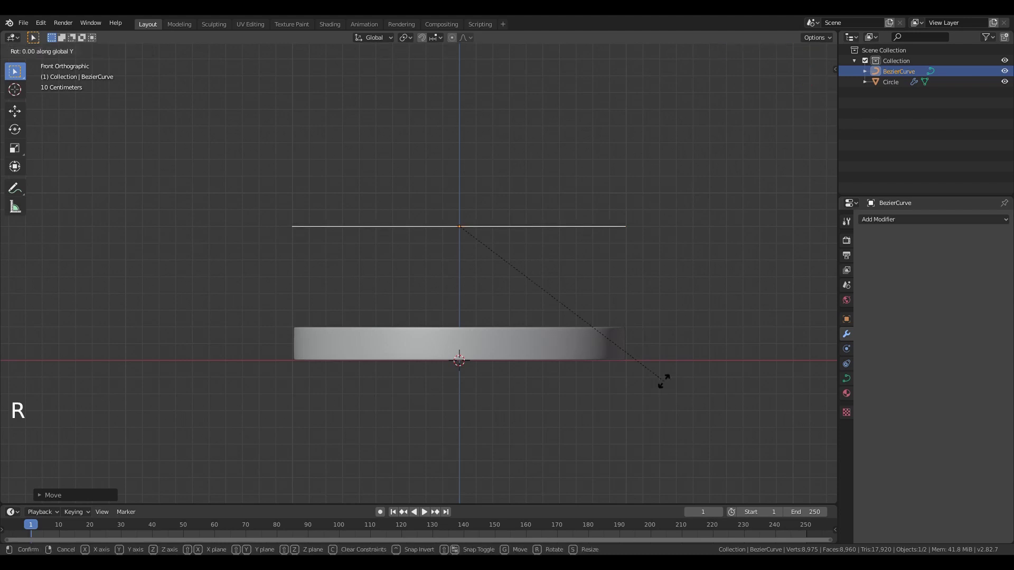
left_click(525, 138)
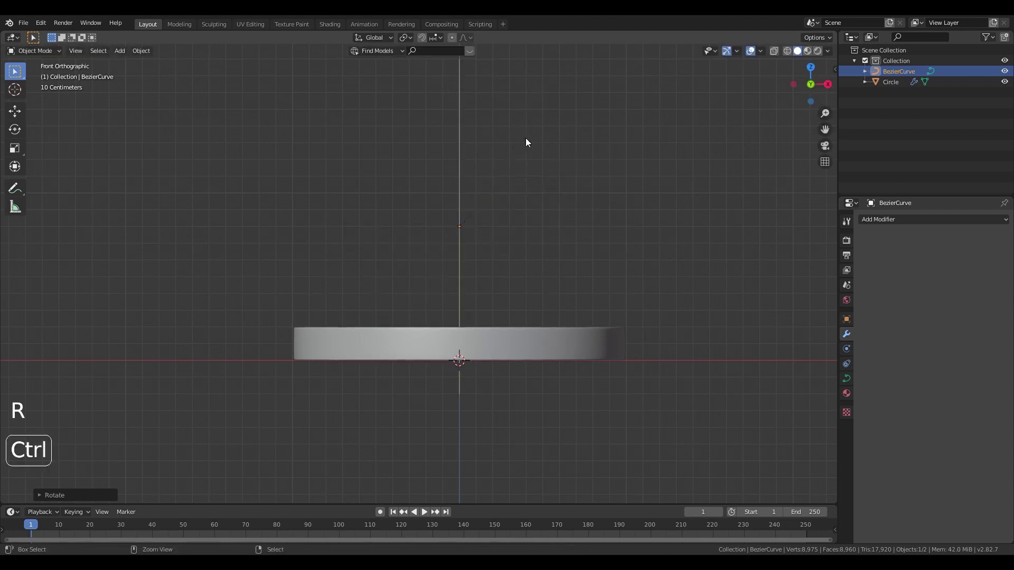
middle_click_drag(597, 300, 593, 321, "shift")
key("r")
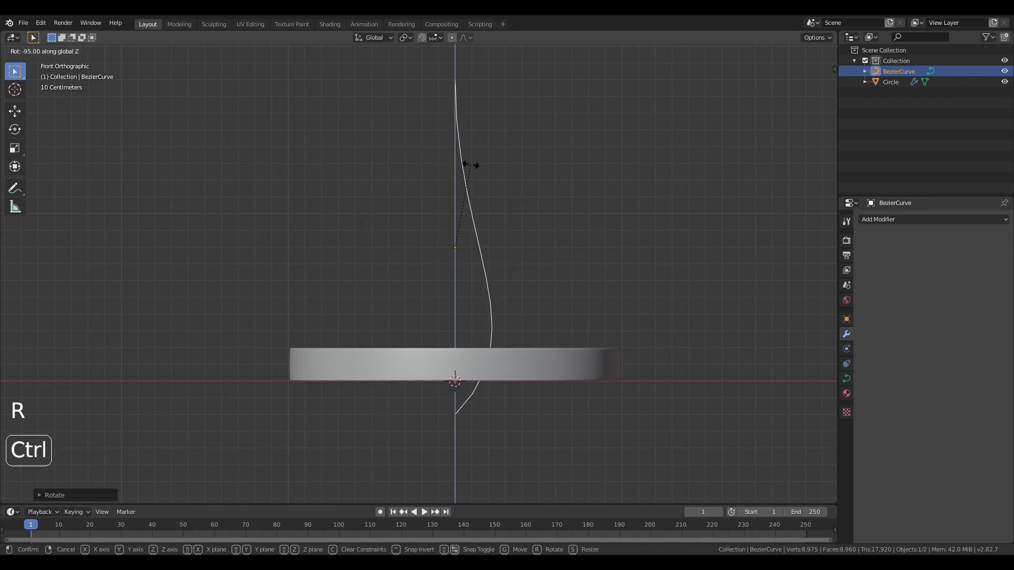
left_click(476, 169)
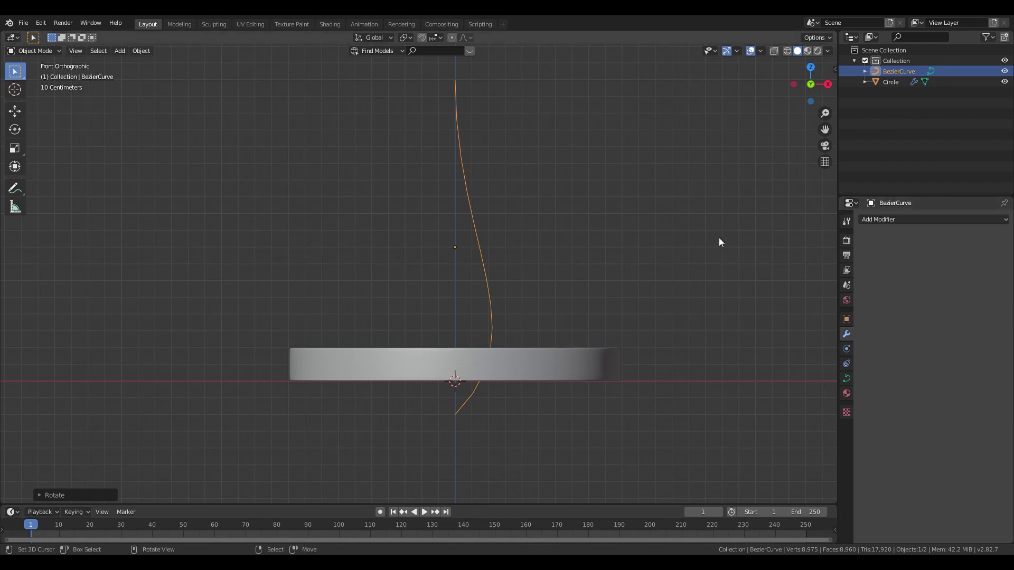
Step: Add a Screw modifier to the curve, revolving it around the X axis
left_click(890, 220)
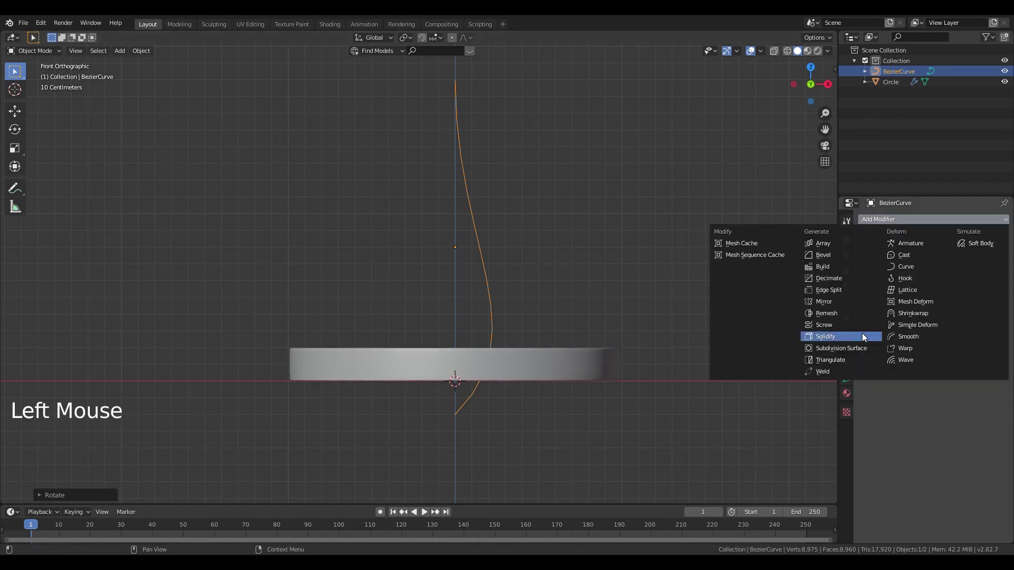
left_click(840, 326)
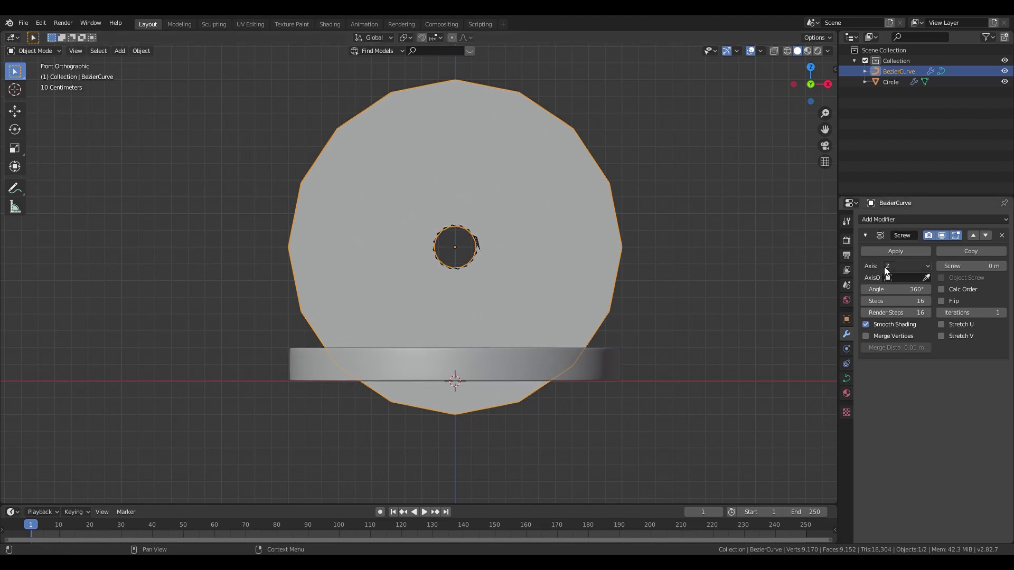
left_click(902, 266)
left_click(895, 277)
key("KP_1")
middle_click_drag(475, 433, 475, 414, "shift")
Step: Rotate the bottom curve point -45° and move the points into an onion-shaped dome
key("Tab")
right_click(457, 423)
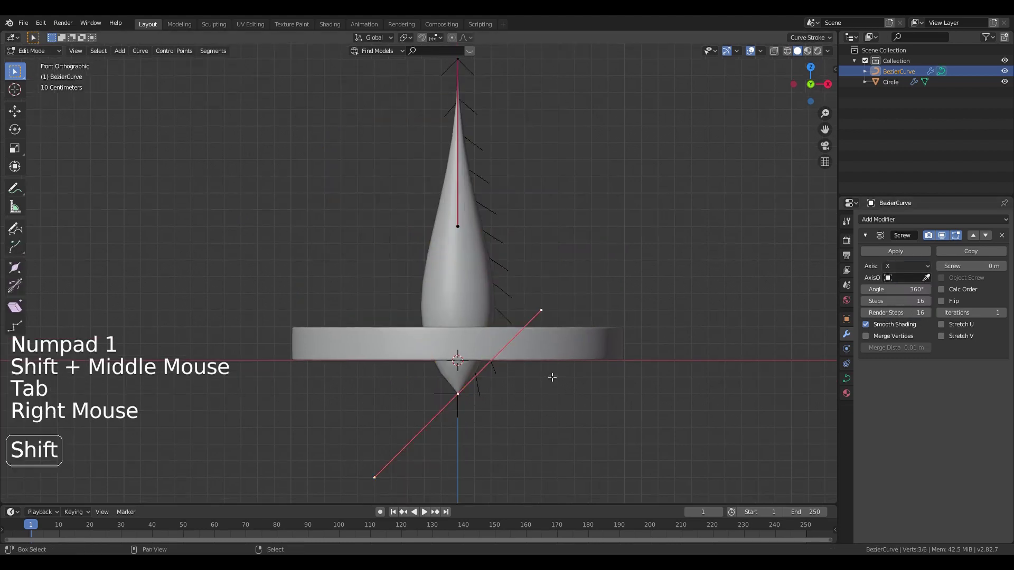
middle_click_drag(552, 441, 548, 396, "shift")
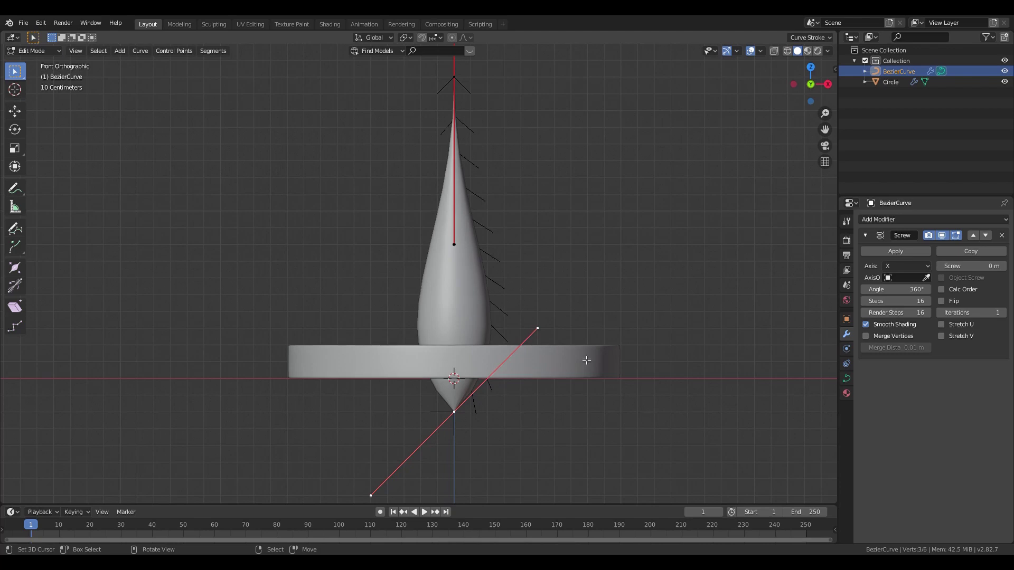
right_click(466, 421)
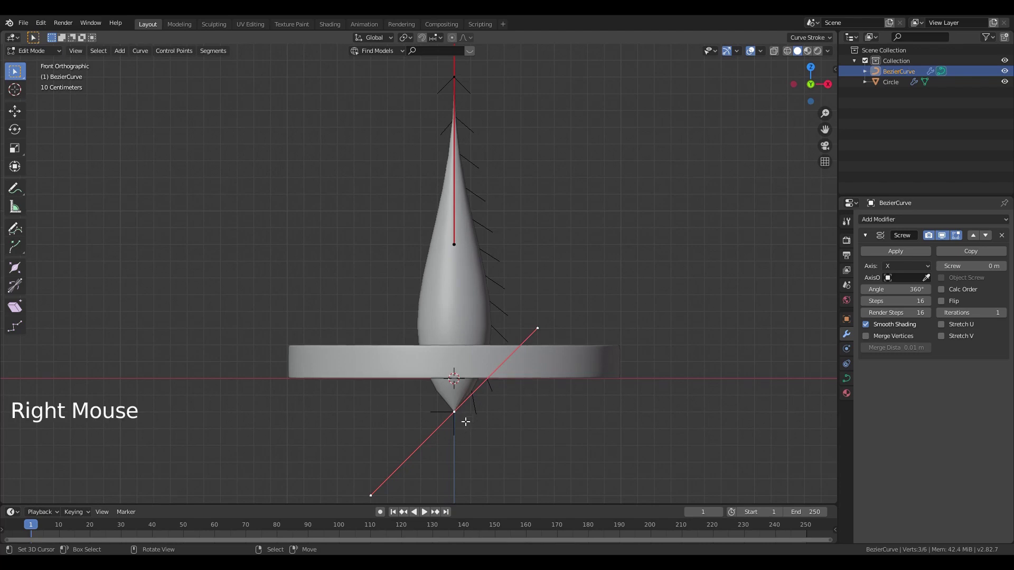
middle_click_drag(478, 428, 516, 367, "shift")
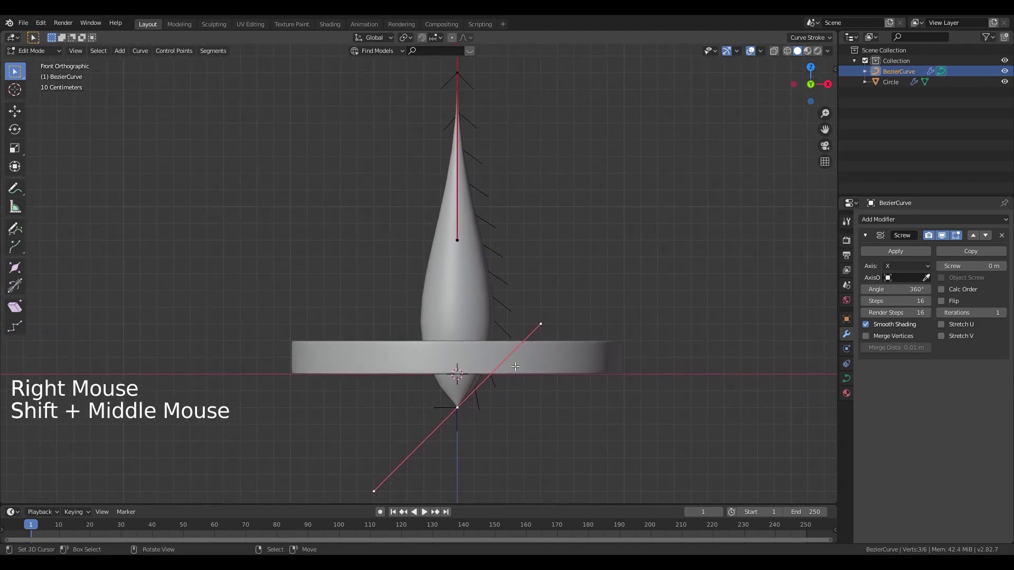
key("r")
key("ctrl")
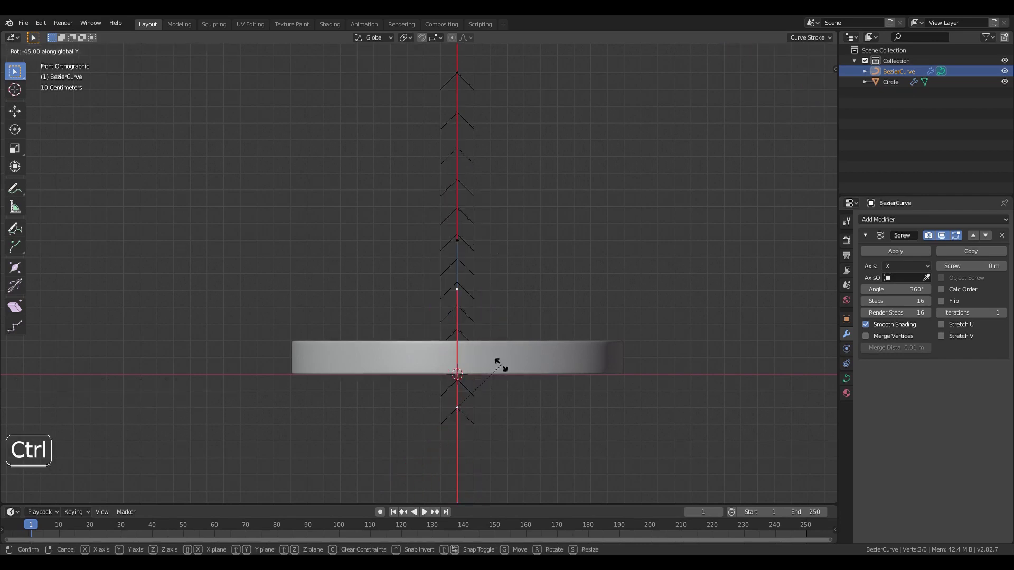
left_click(506, 368)
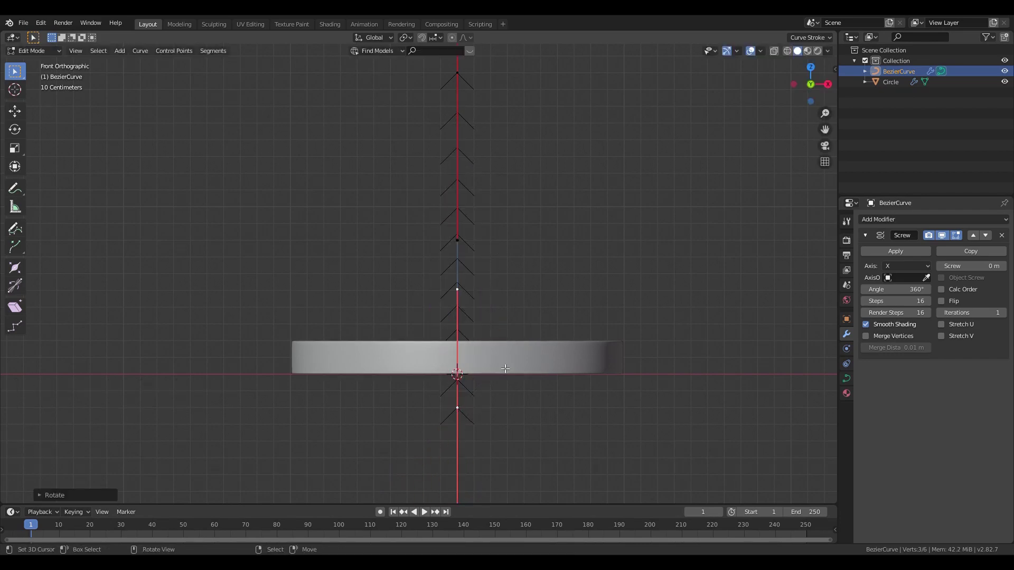
key("g")
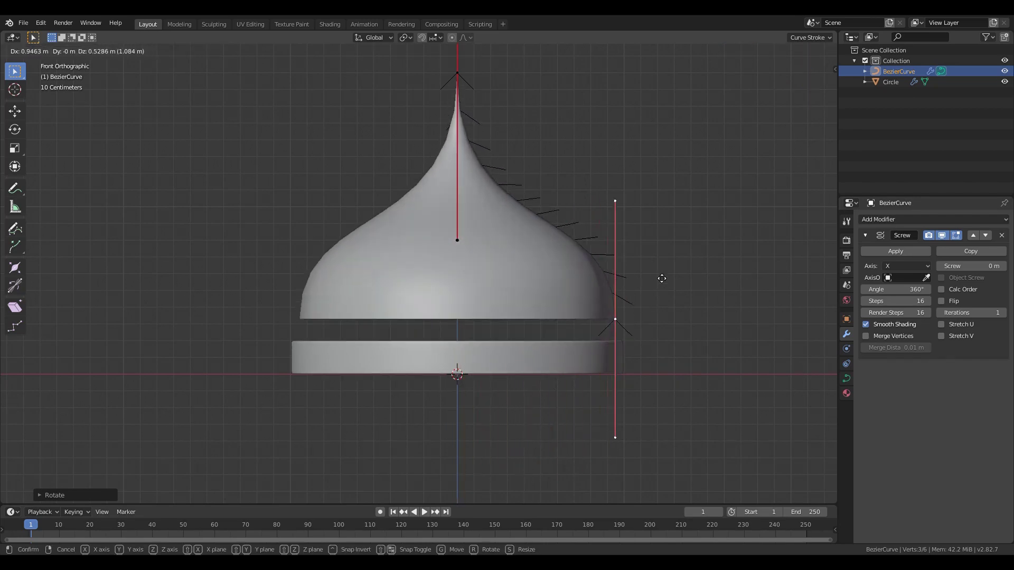
left_click(656, 302)
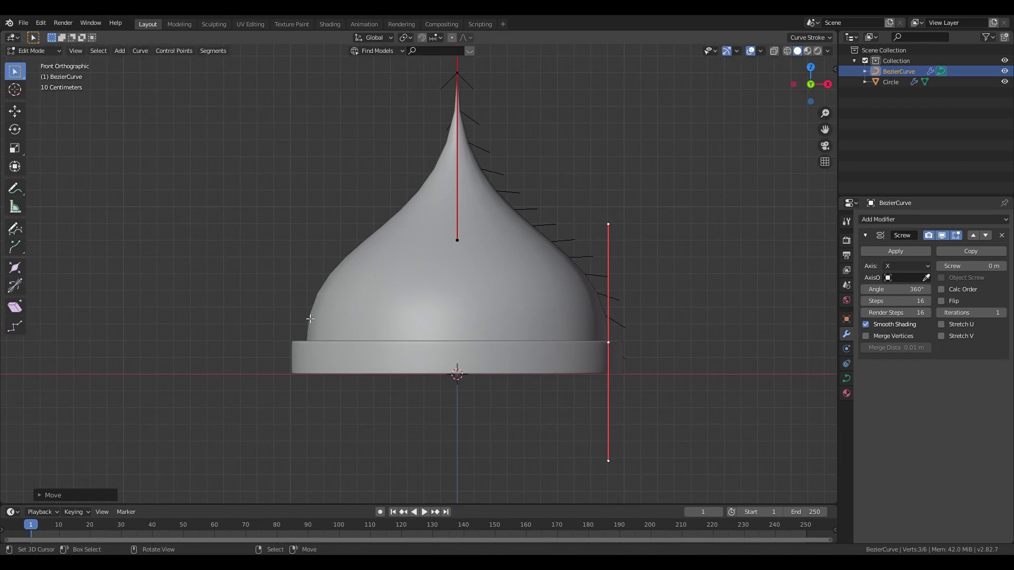
key("z")
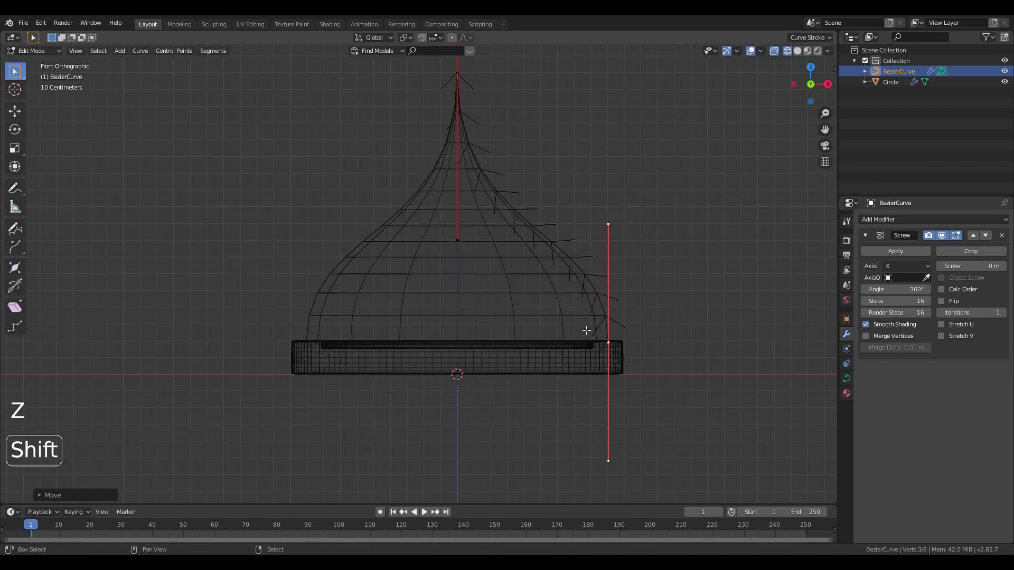
mouse_move(602, 355)
middle_mouse_down("shift")
mouse_move(561, 288)
mouse_move(559, 314)
middle_mouse_up("shift")
scroll(561, 280, "up", 1)
scroll(562, 280, "down", 1)
scroll(561, 280, "up", 1)
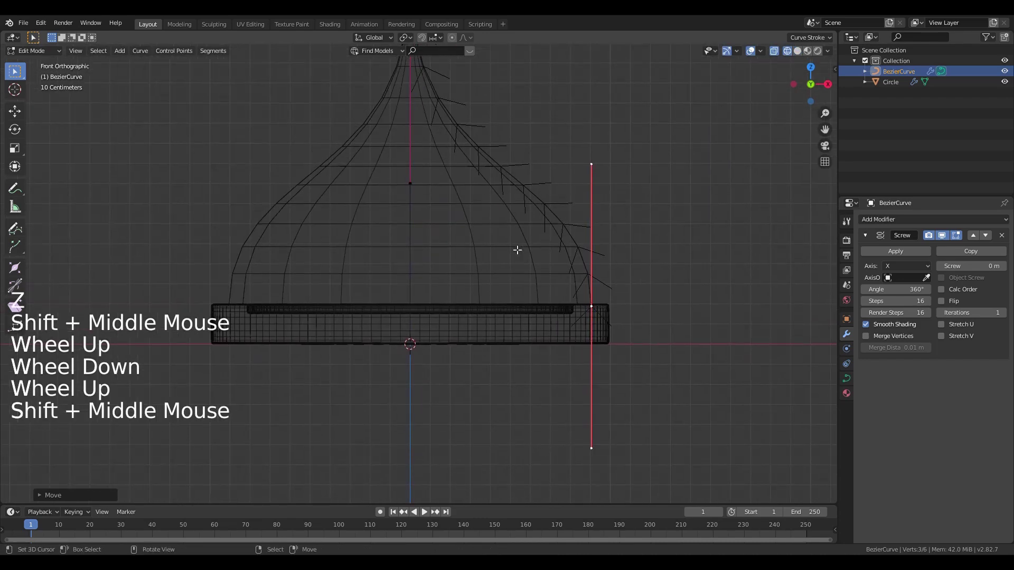
key("z")
key("z")
scroll(679, 305, "up", 2)
middle_click_drag(680, 306, 632, 308, "shift")
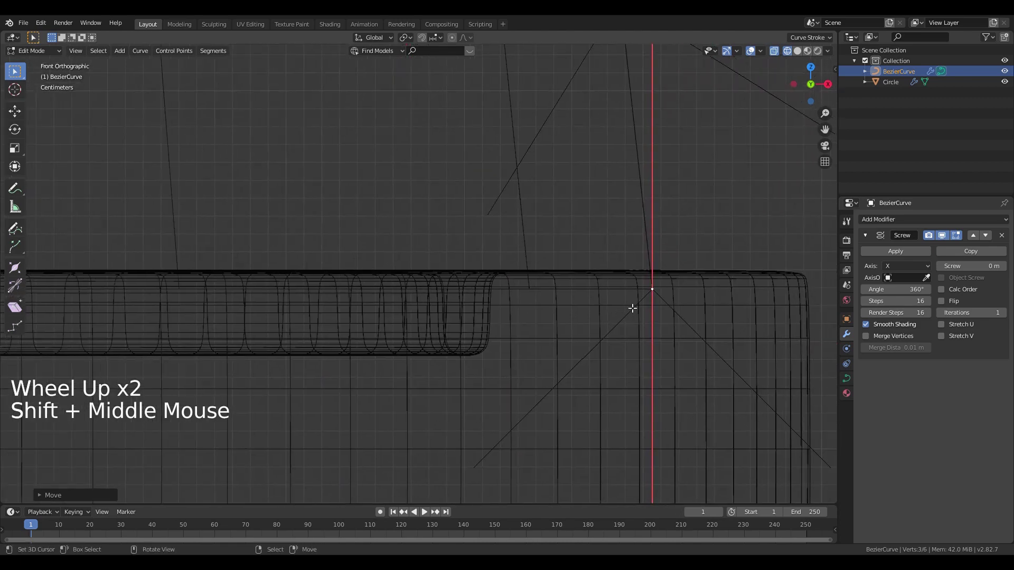
right_click(655, 288)
key("g")
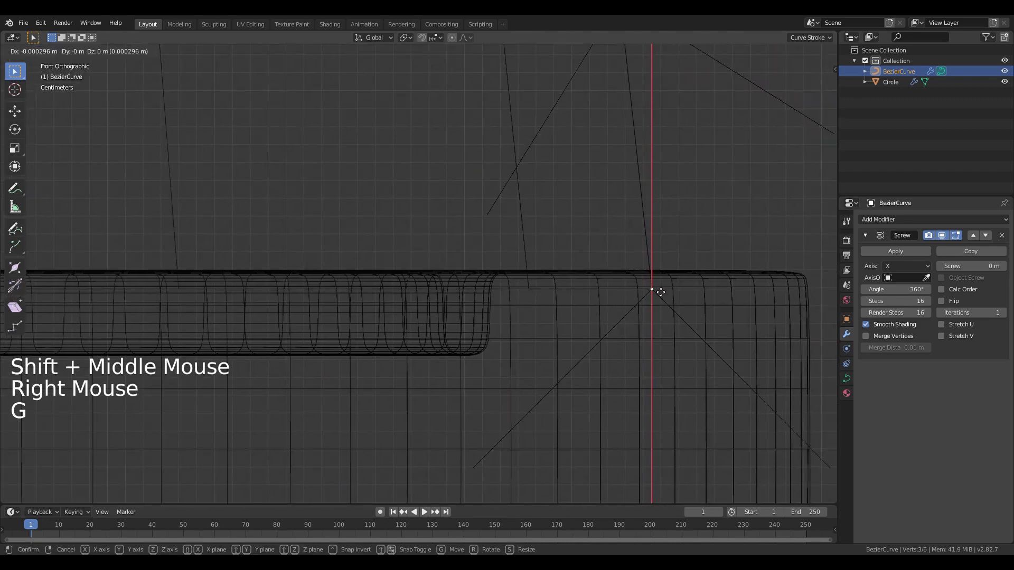
right_click(477, 347)
key("ctrl+z")
key("ctrl+z")
key("ctrl+z")
key("ctrl+z")
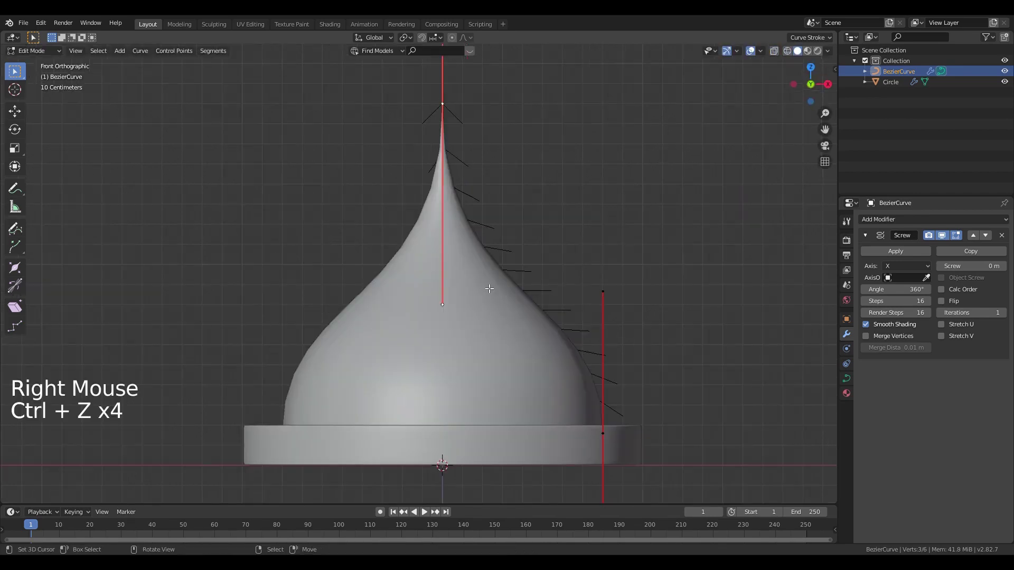
Step: Rotate the top curve point -90° to round the top, then lower it along Z
right_click(442, 106)
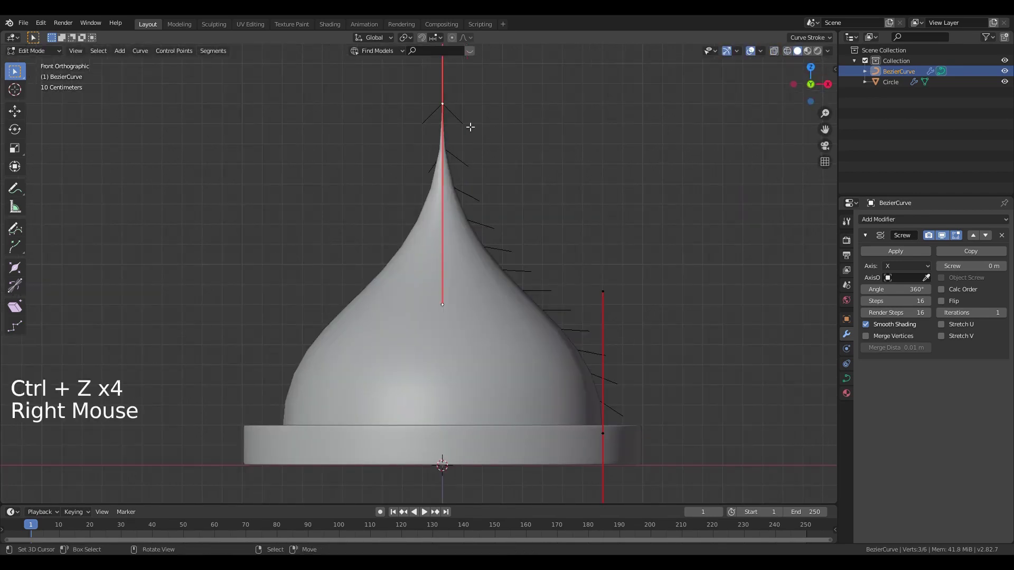
key("r")
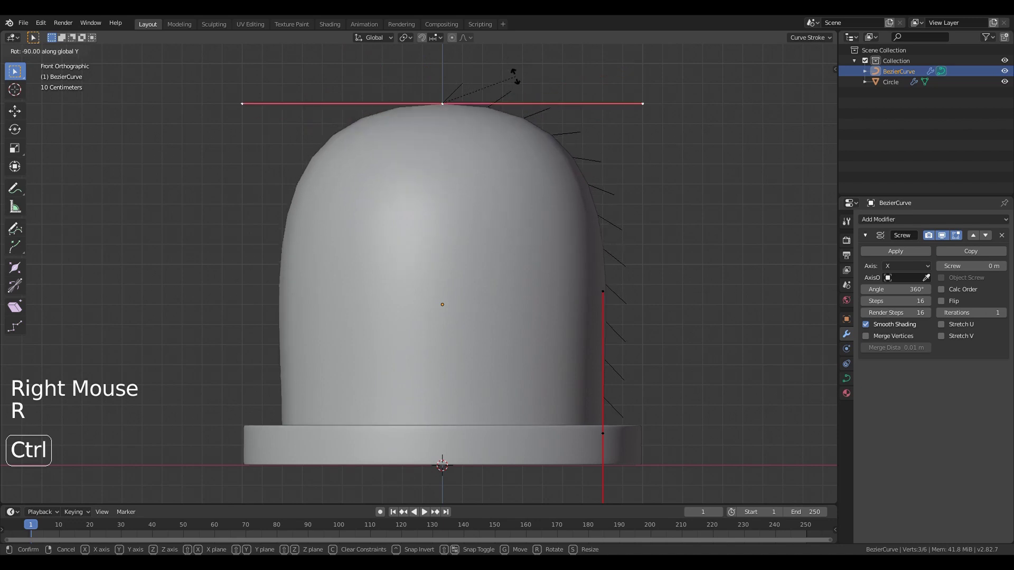
left_click(515, 76)
right_click(448, 109)
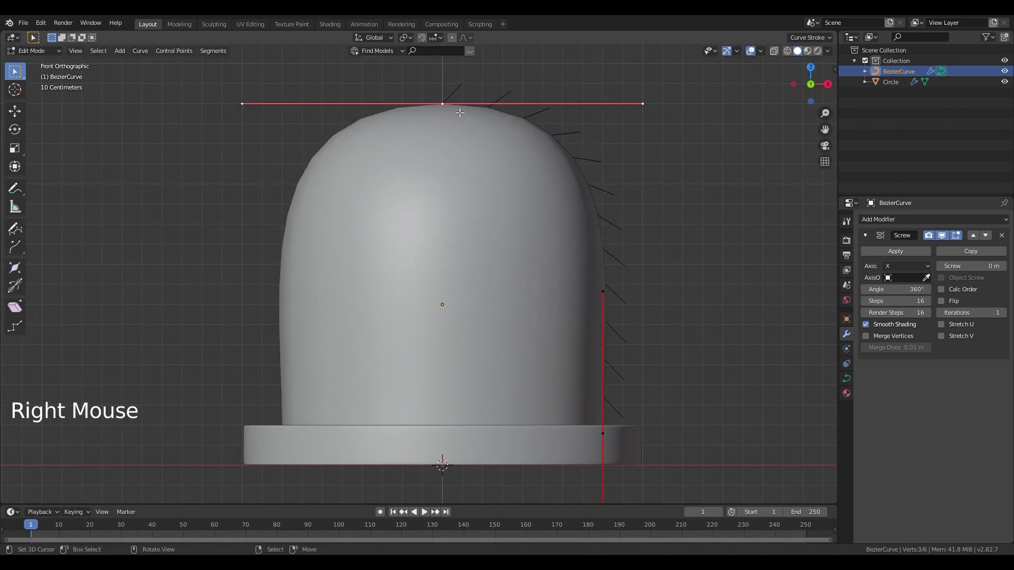
key("g")
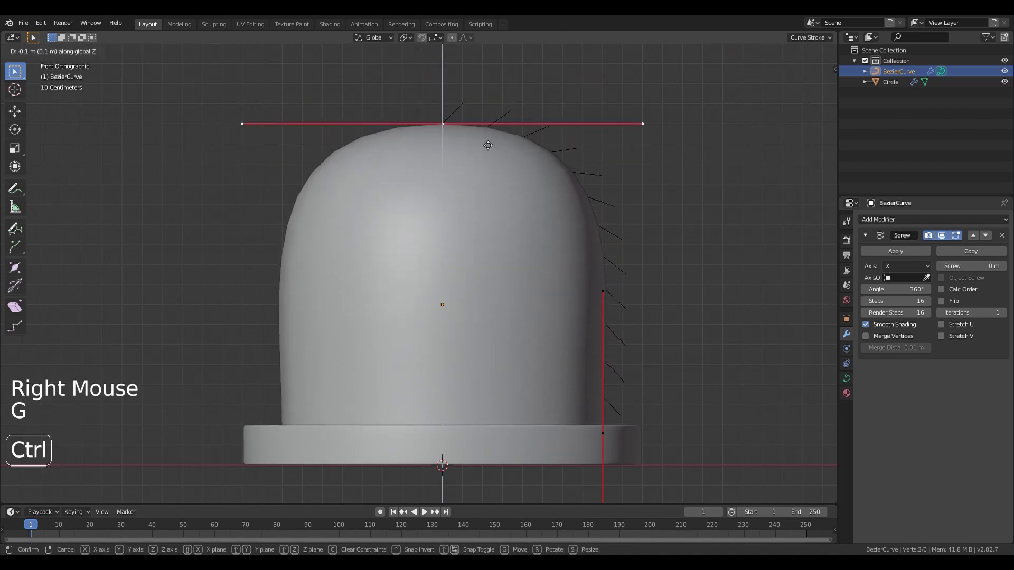
left_click(487, 143, "ctrl")
middle_click_drag(487, 143, 491, 205)
scroll(491, 230, "down", 3)
key("KP_5")
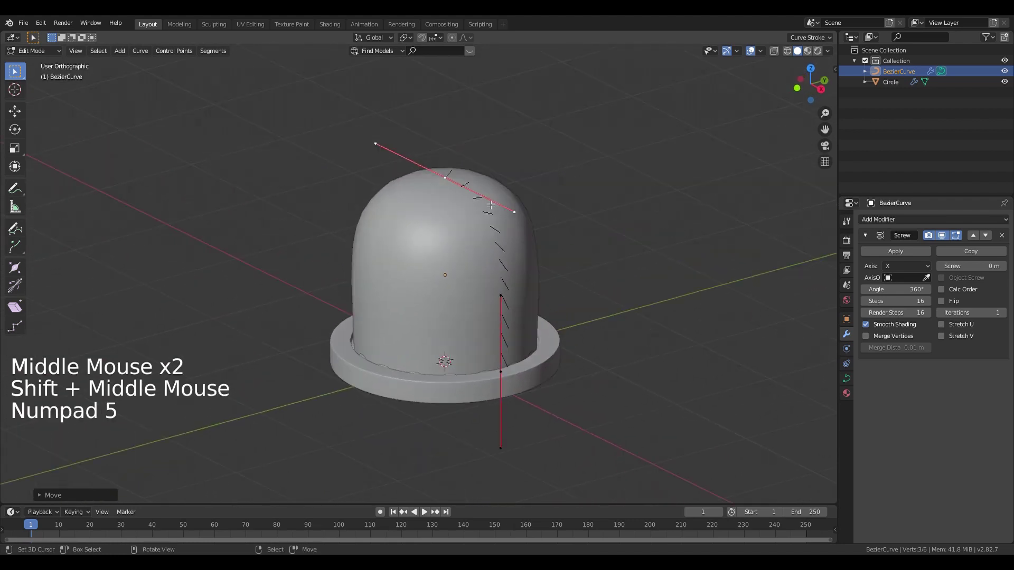
middle_click_drag(524, 279, 521, 255)
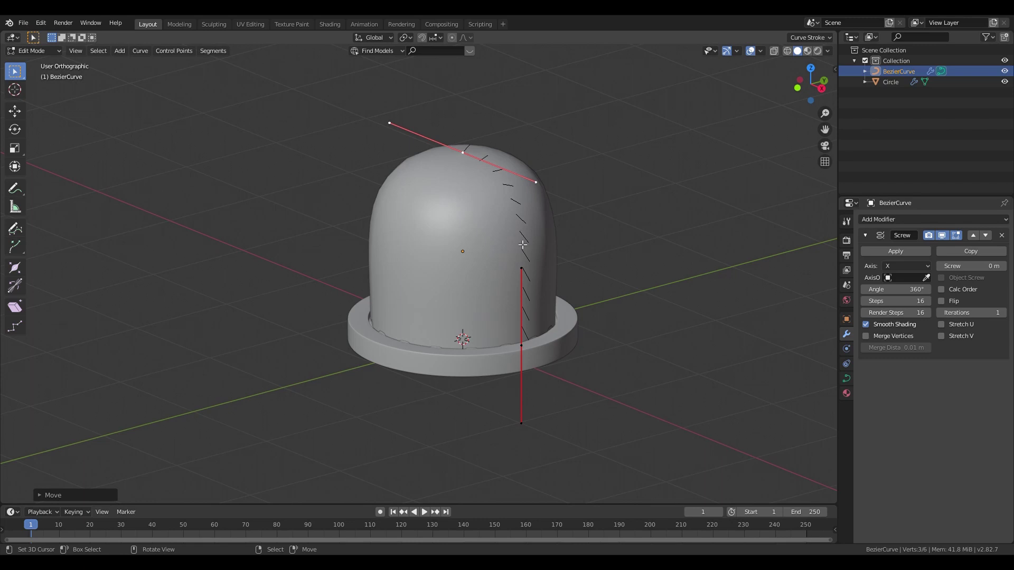
middle_click_drag(522, 245, 526, 261, "shift")
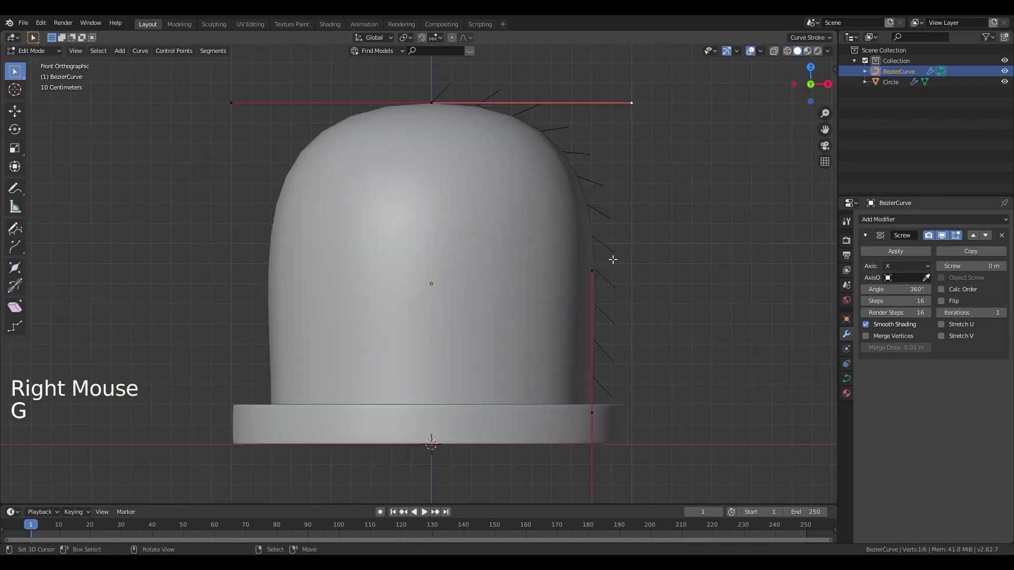
Step: Raise the side curve point along Z into tall dome walls, then return to Object Mode
key("g")
left_click(610, 259)
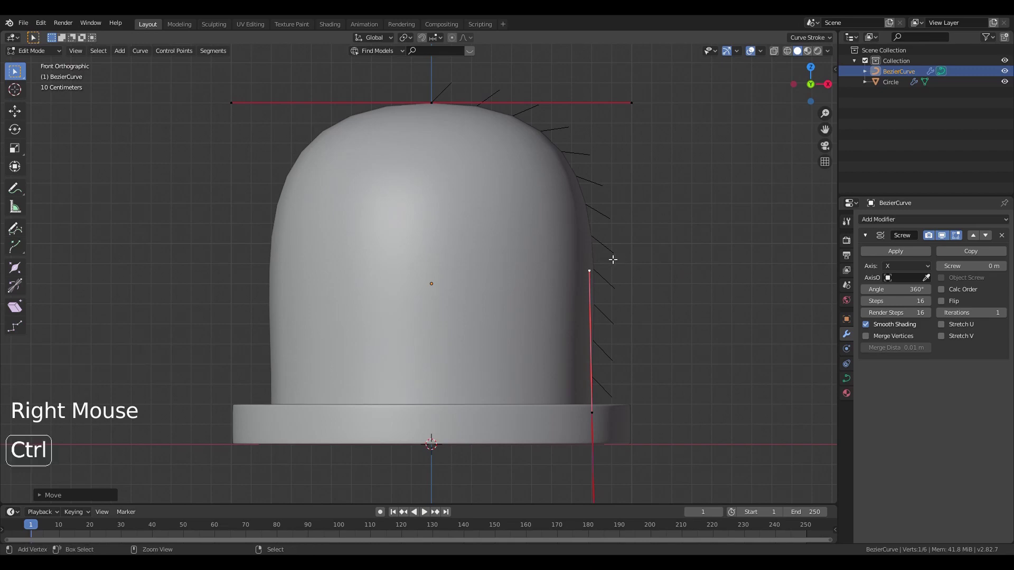
key("ctrl+z")
key("g")
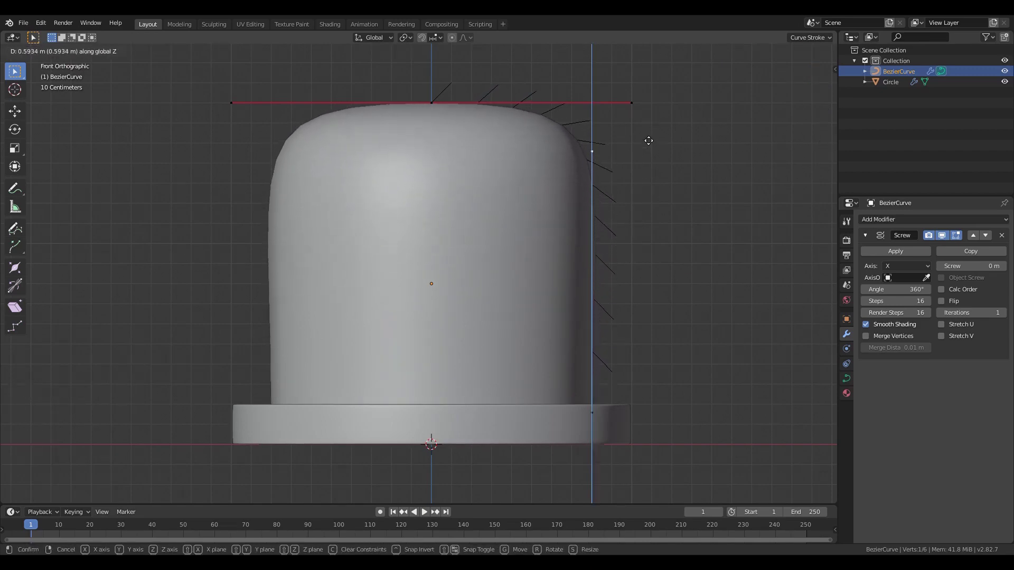
left_click(651, 207)
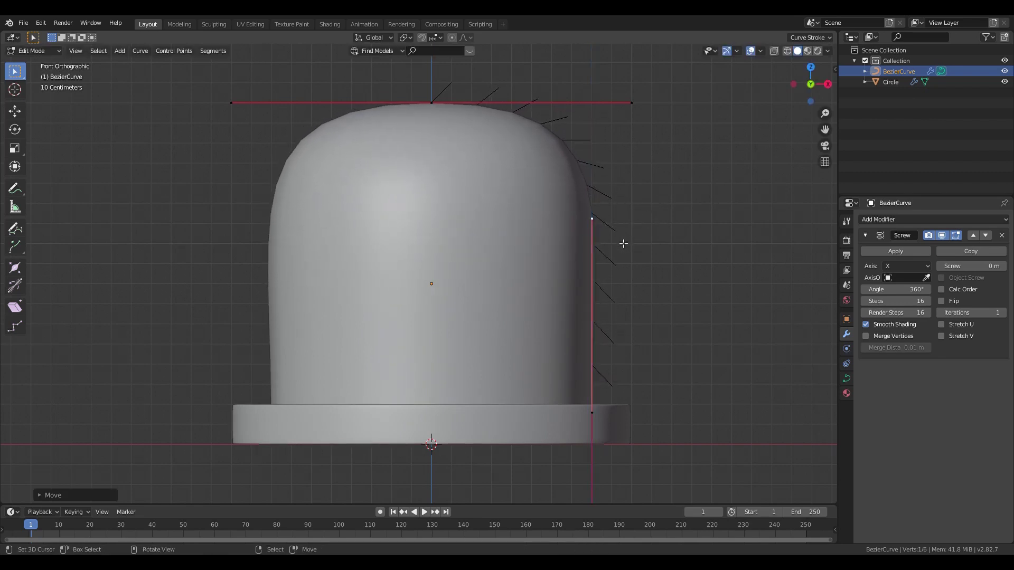
key("Tab")
scroll(584, 238, "down", 2)
middle_click_drag(584, 238, 544, 211)
key("KP_5")
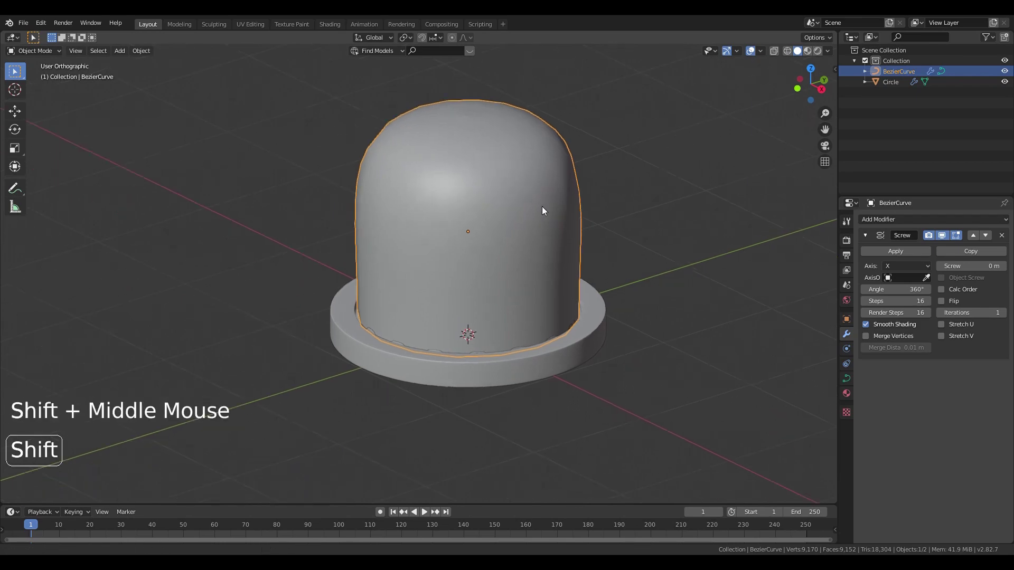
Step: Select the disc base's outer side face loop in Edit Mode face select
scroll(560, 238, "up", 1)
scroll(592, 296, "down", 1)
scroll(622, 355, "up", 1)
right_click(632, 359)
key("Tab")
middle_click_drag(632, 360, 586, 338, "shift")
scroll(574, 333, "up", 2)
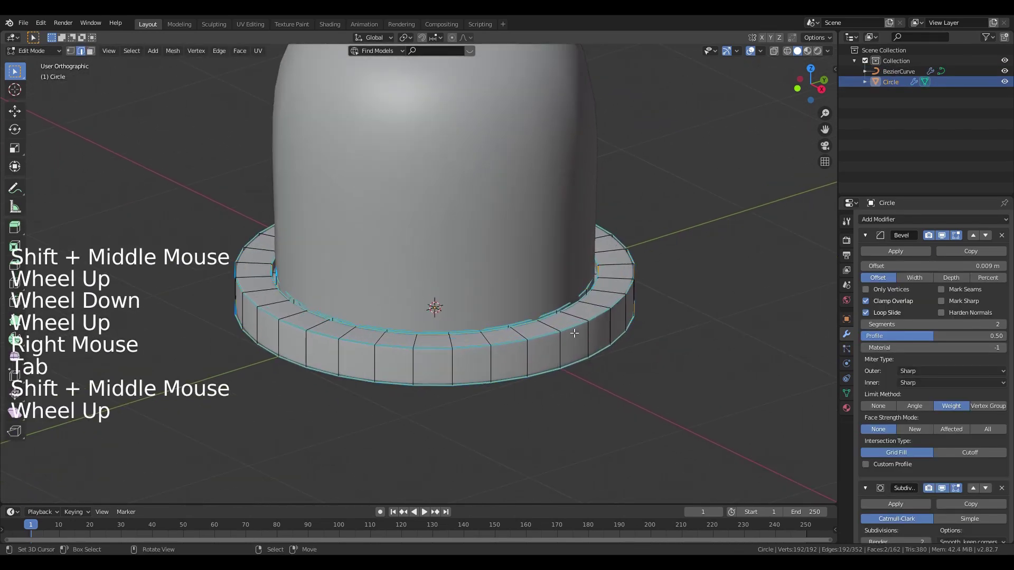
left_click(90, 51)
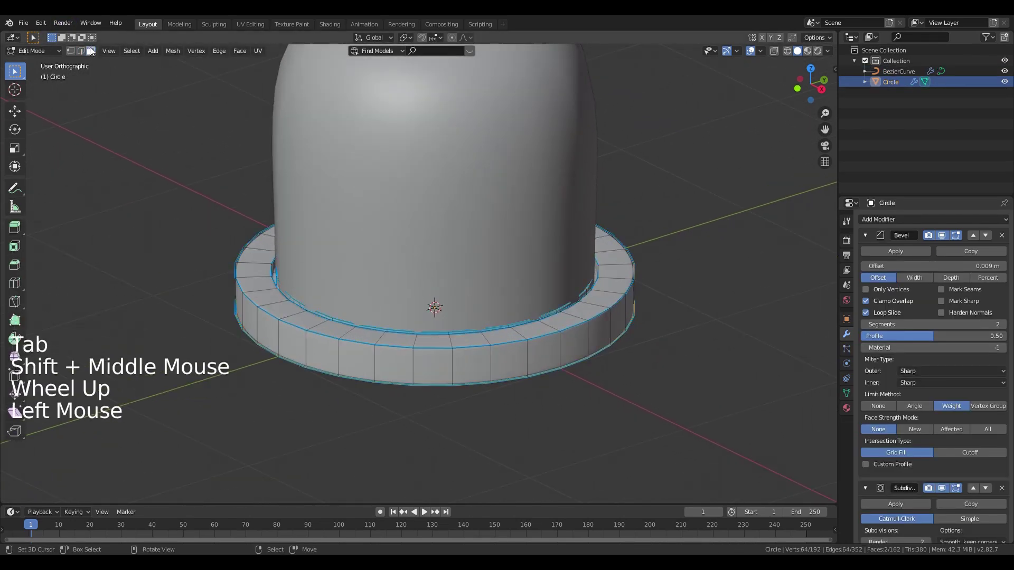
right_click(280, 342)
right_click(283, 341, "alt+shift")
right_click(284, 342, "alt+shift")
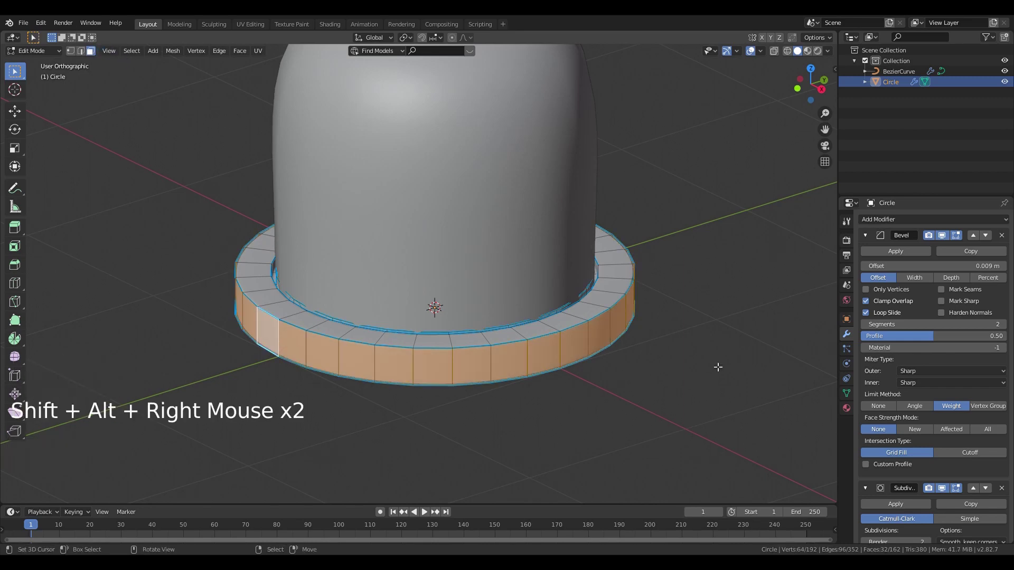
Step: Scale the outer rim loop excluding Z so it hugs the dome's base
key("s")
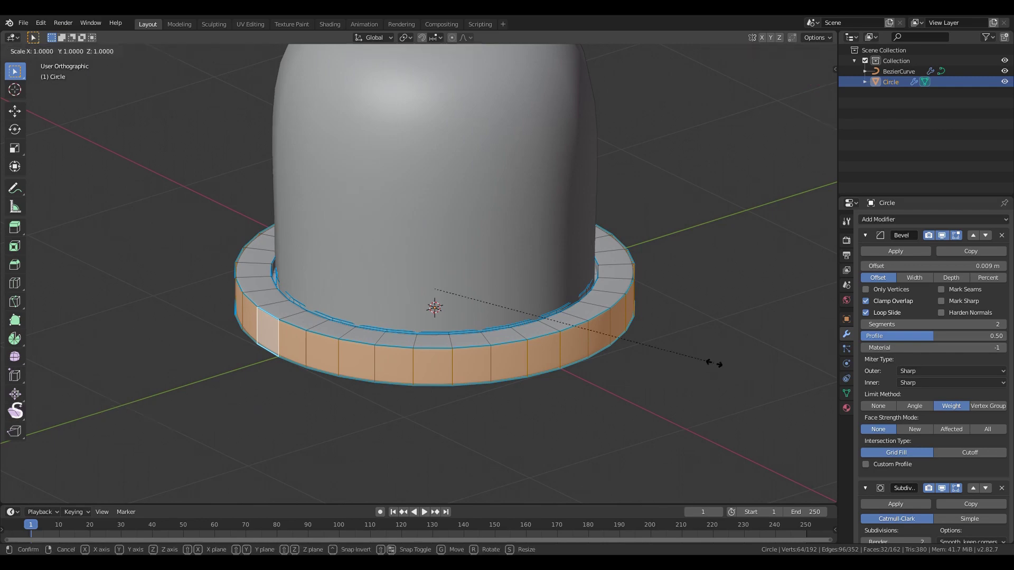
key("shift")
key("shift+z")
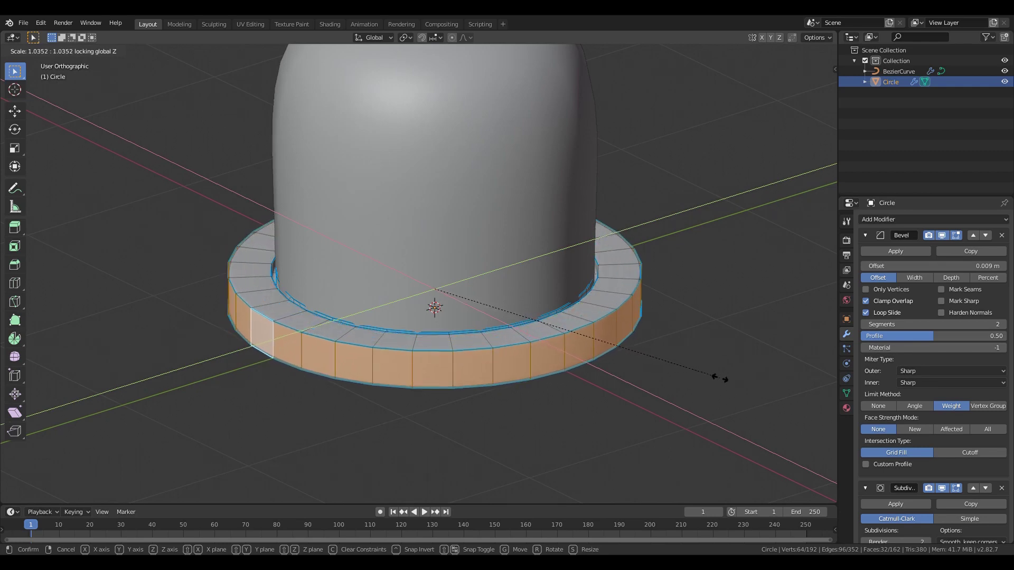
left_click(684, 373)
key("Tab")
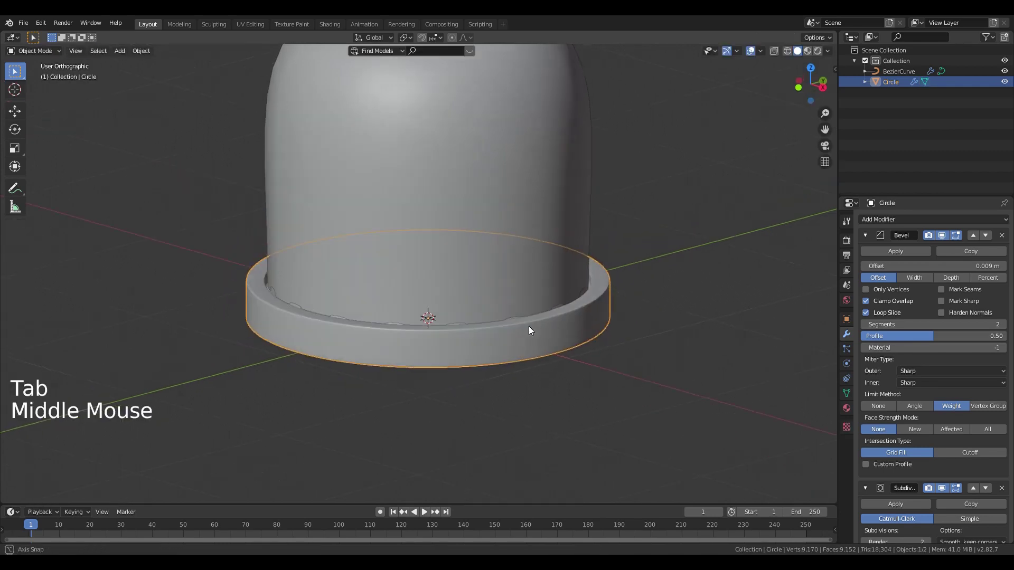
Step: Apply the disc base's object transforms with Ctrl+A
middle_click_drag(528, 325, 550, 364)
key("ctrl+a")
left_click(541, 368)
Step: Reframe the model in the front view and select the dome
key("KP_1")
scroll(549, 364, "down", 1)
middle_click_drag(549, 364, 575, 390, "shift")
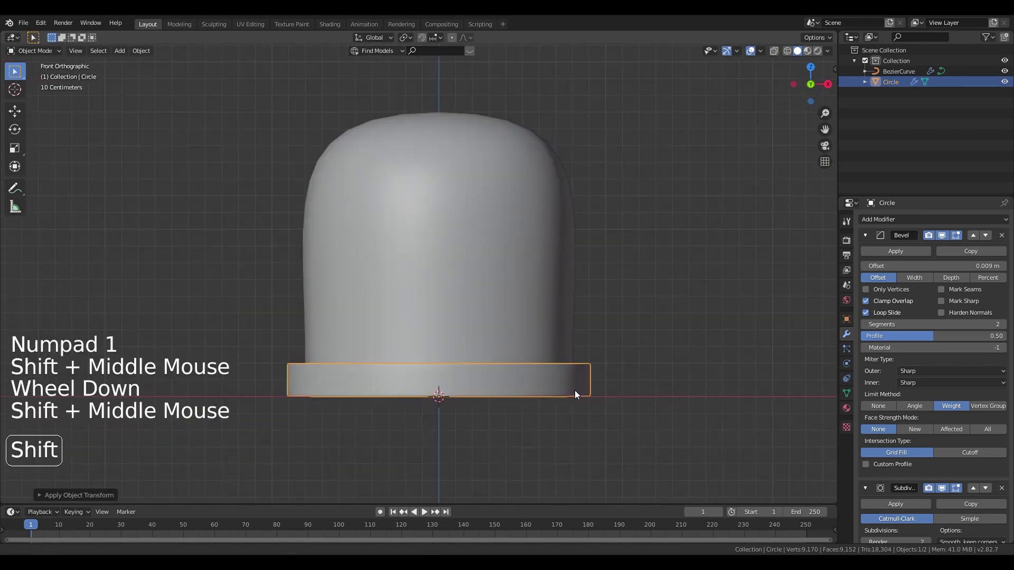
key("KP_0")
key("KP_1")
left_click(571, 327)
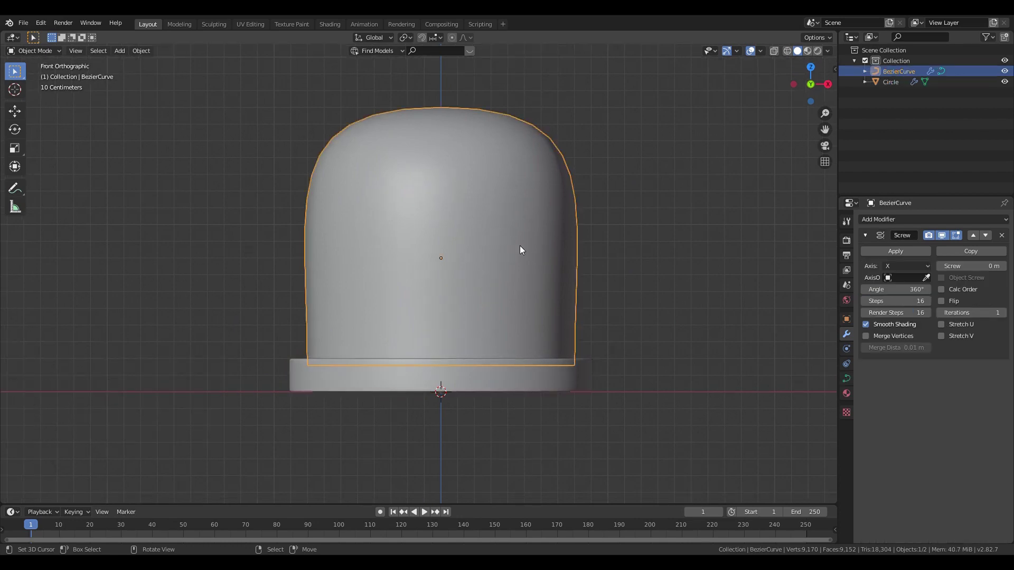
Step: Convert the revolved BezierCurve dome to a mesh with Alt+C, baking its Screw modifier
middle_click_drag(686, 371, 594, 299, "shift")
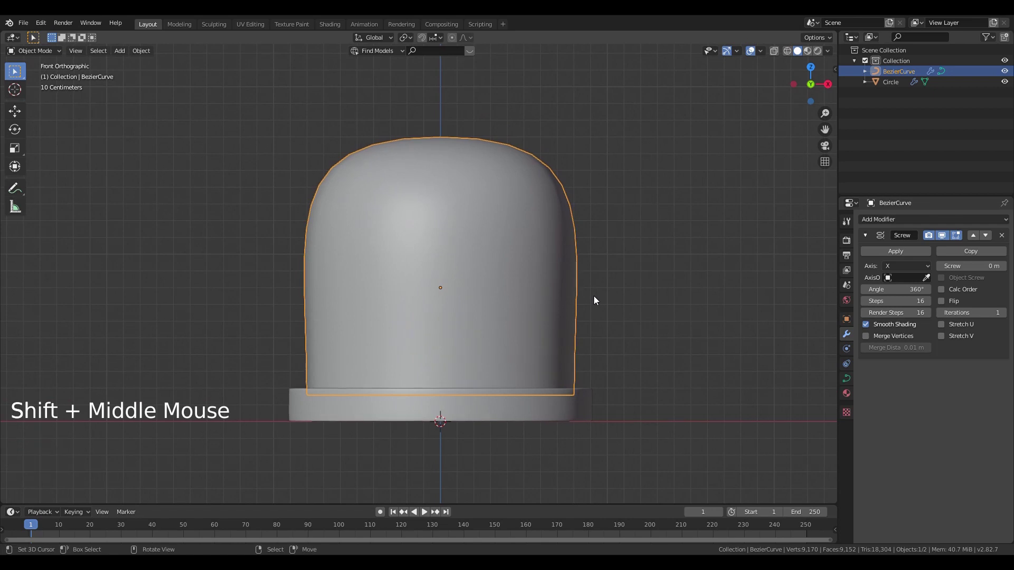
key("alt+c")
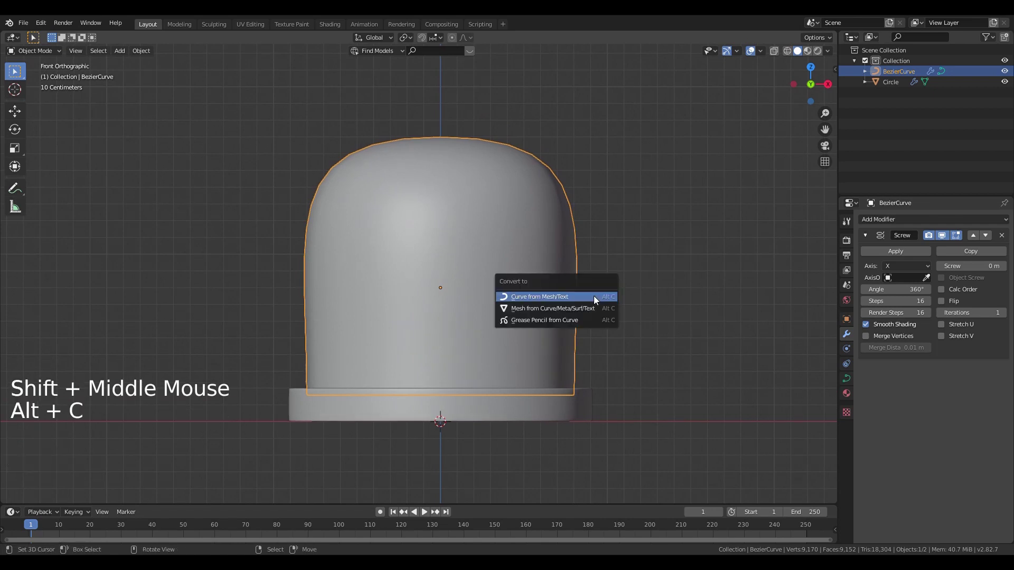
left_click(543, 308)
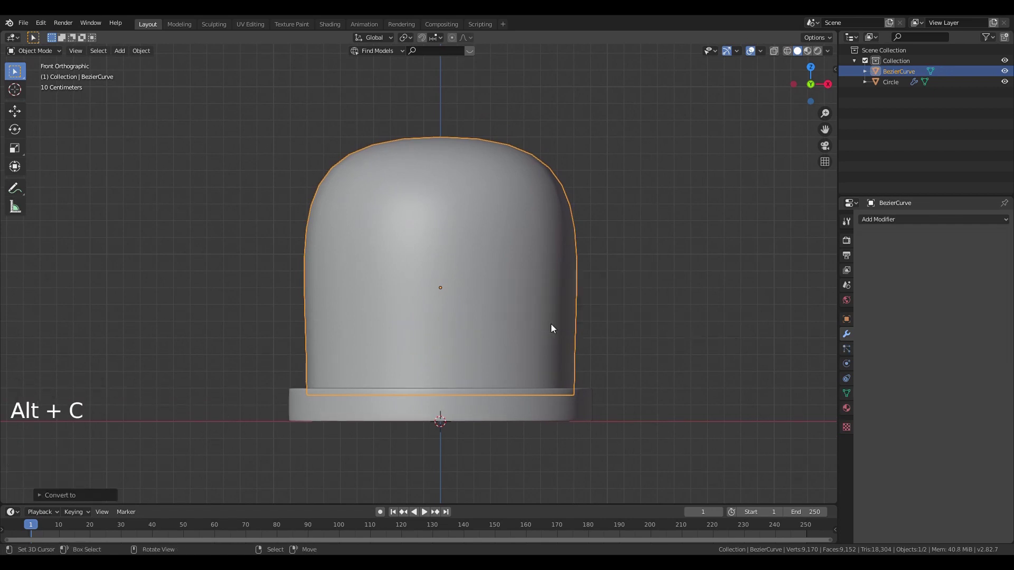
middle_click_drag(551, 324, 582, 309, "shift")
scroll(582, 309, "up", 2)
key("z")
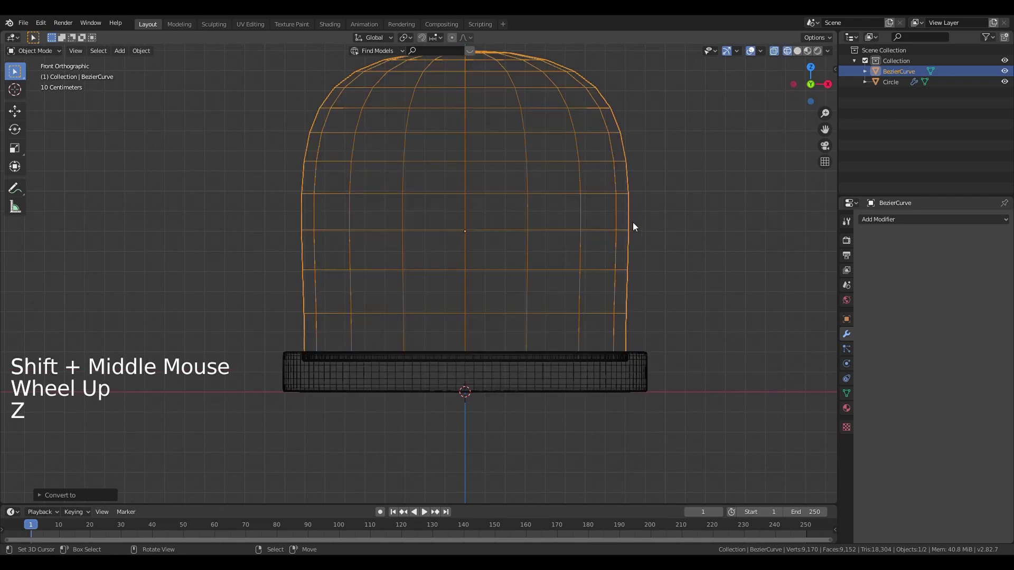
key("z")
middle_click_drag(574, 241, 522, 270)
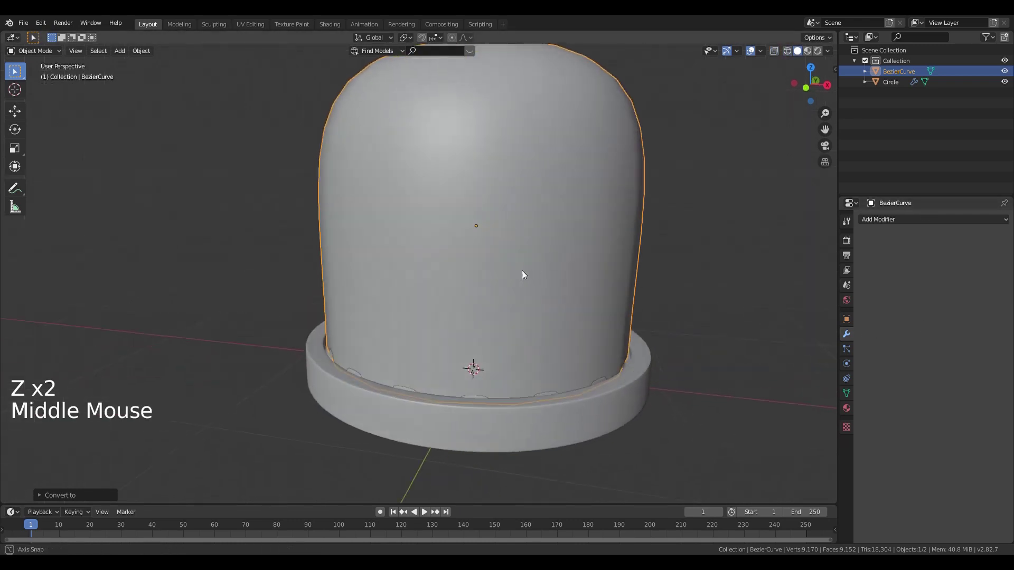
key("Tab")
middle_click_drag(493, 53, 491, 155, "shift")
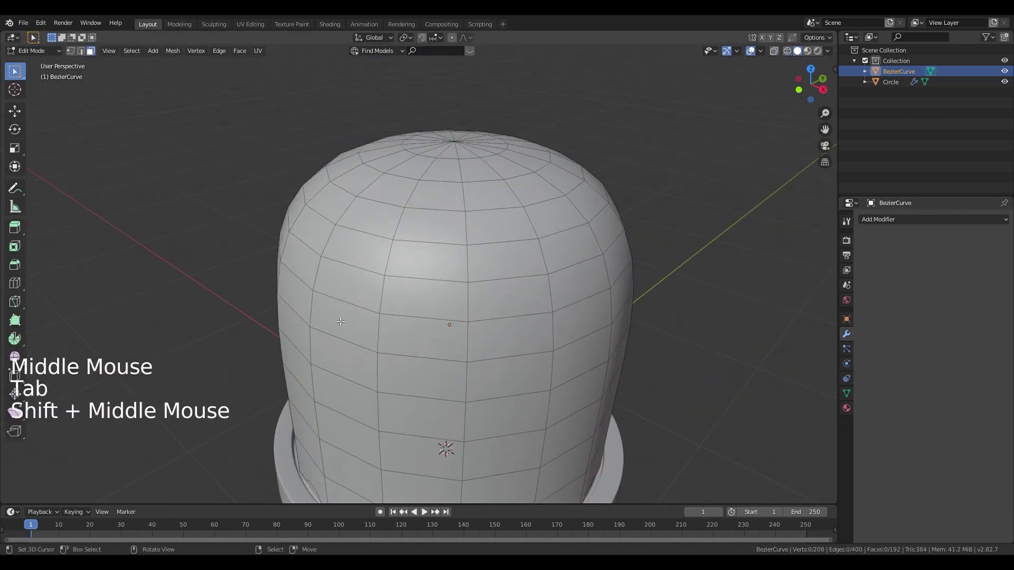
Step: In top view with X-ray, circle-select the stacked vertices at the dome's pole
key("KP_7")
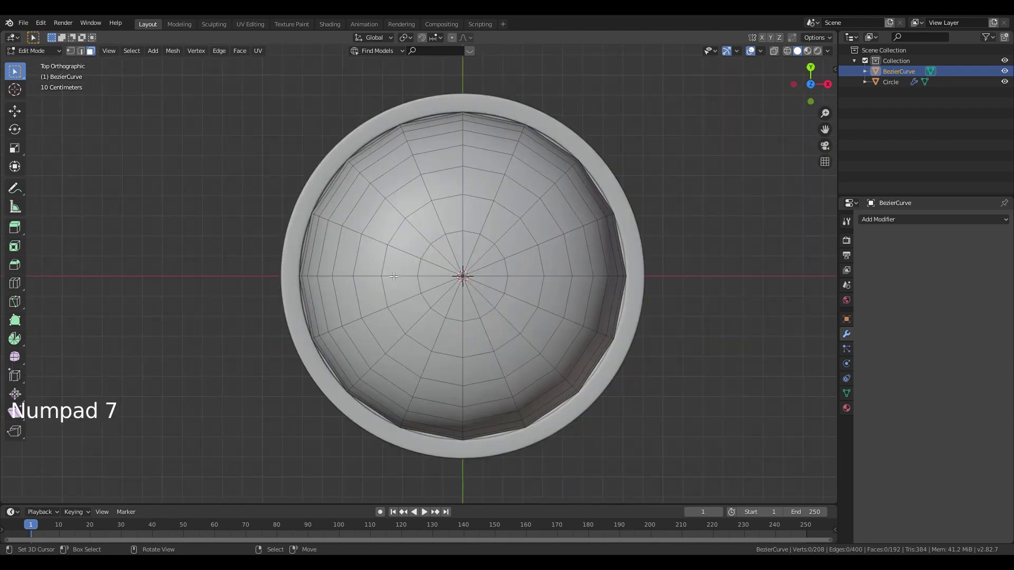
scroll(394, 277, "up", 3)
middle_click_drag(395, 276, 327, 276, "shift")
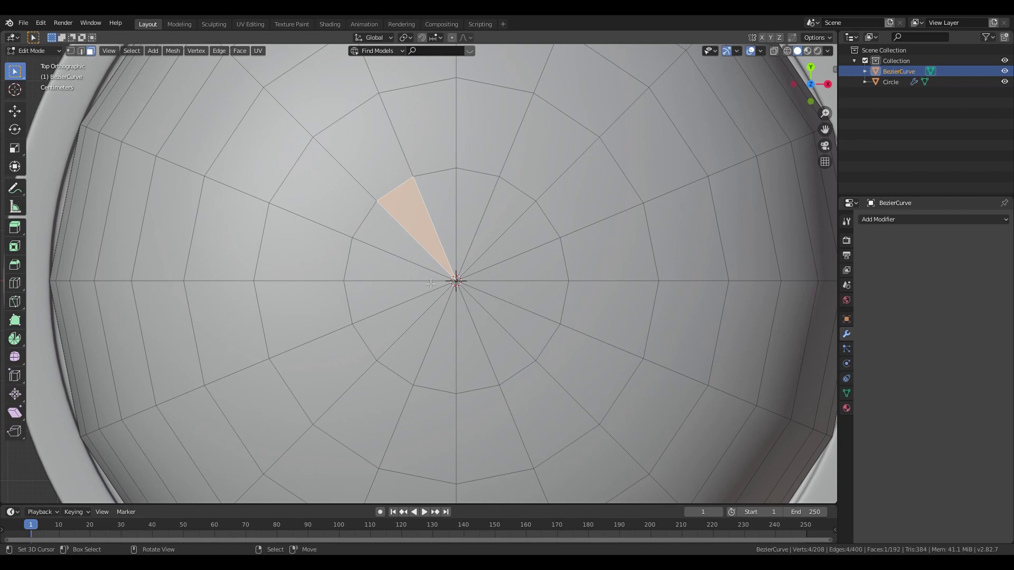
left_click(71, 51)
key("alt+z")
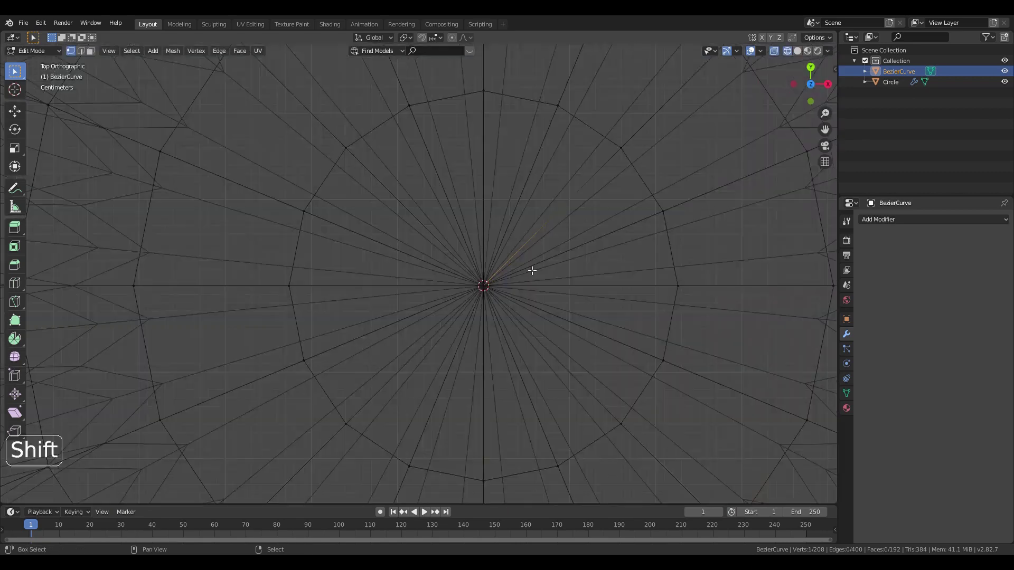
middle_click_drag(531, 274, 517, 265, "shift")
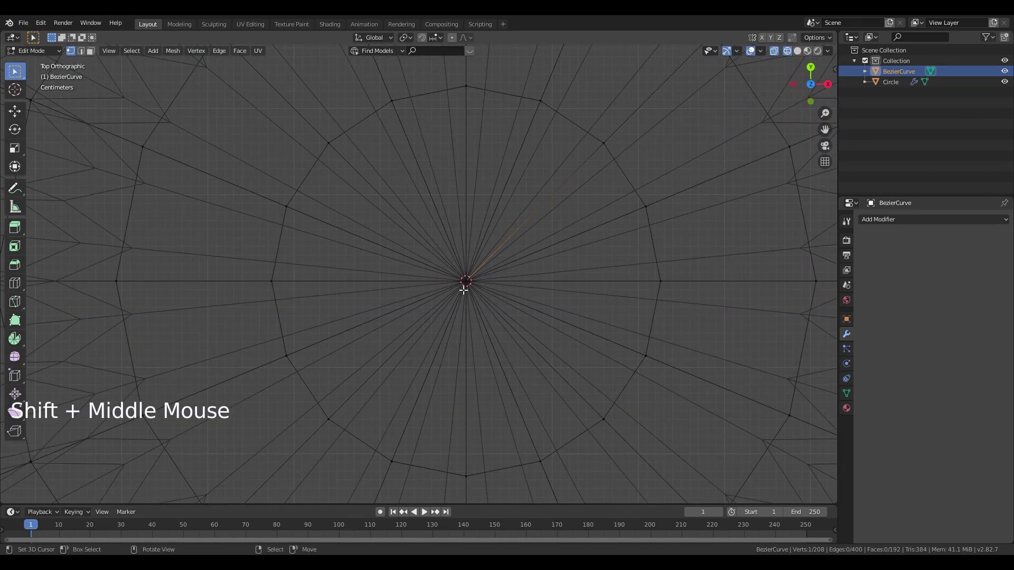
key("c")
scroll(465, 290, "down", 4)
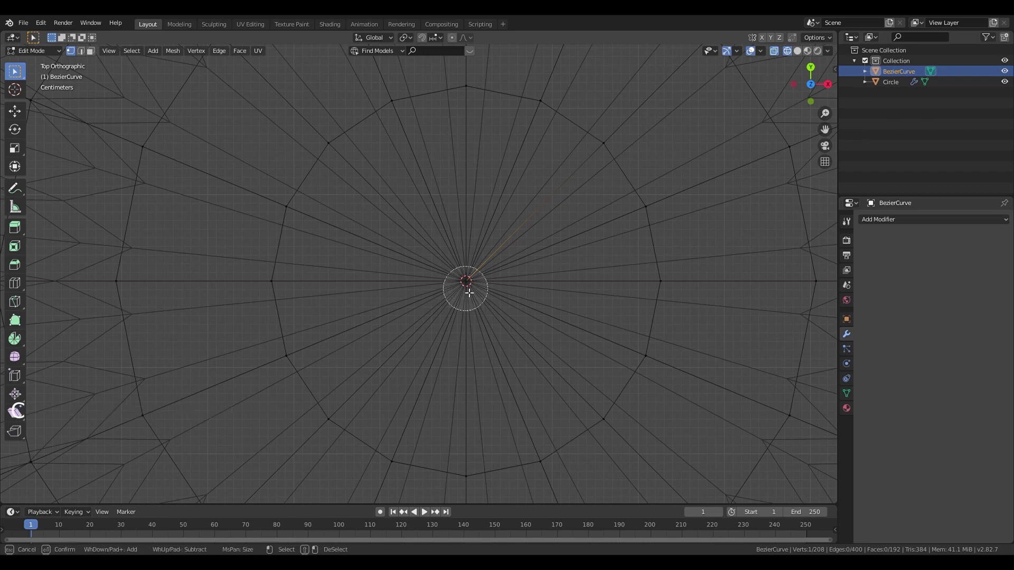
left_click(468, 288)
right_click(468, 288)
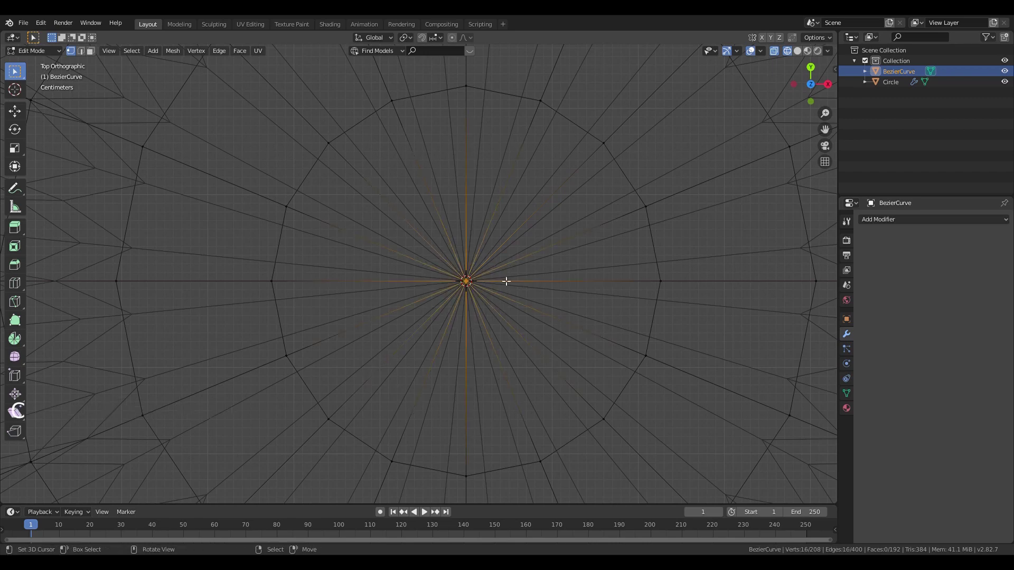
Step: Merge the pole vertices at center into one, verify it, and leave Edit Mode
key("alt+m")
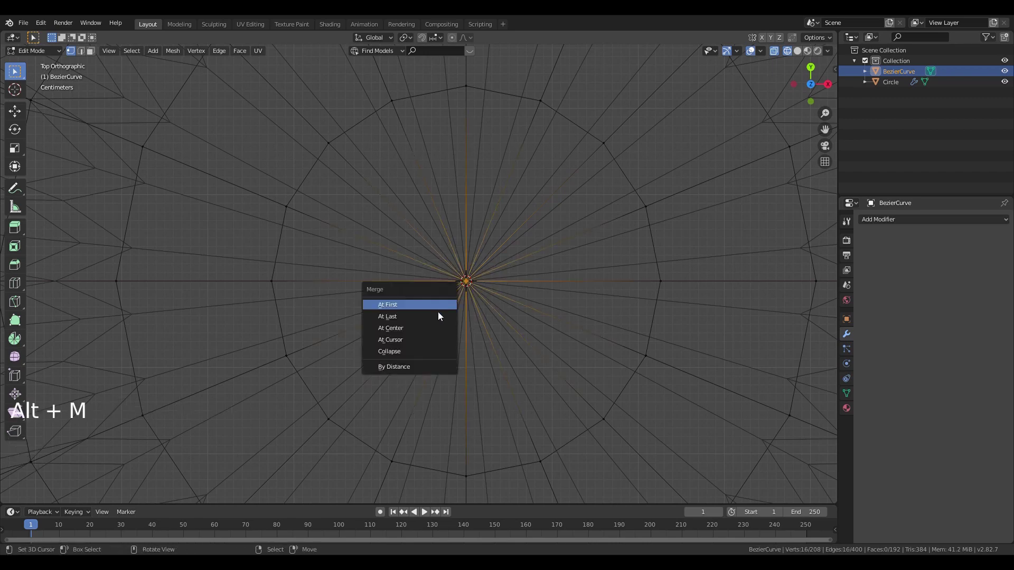
left_click(432, 328)
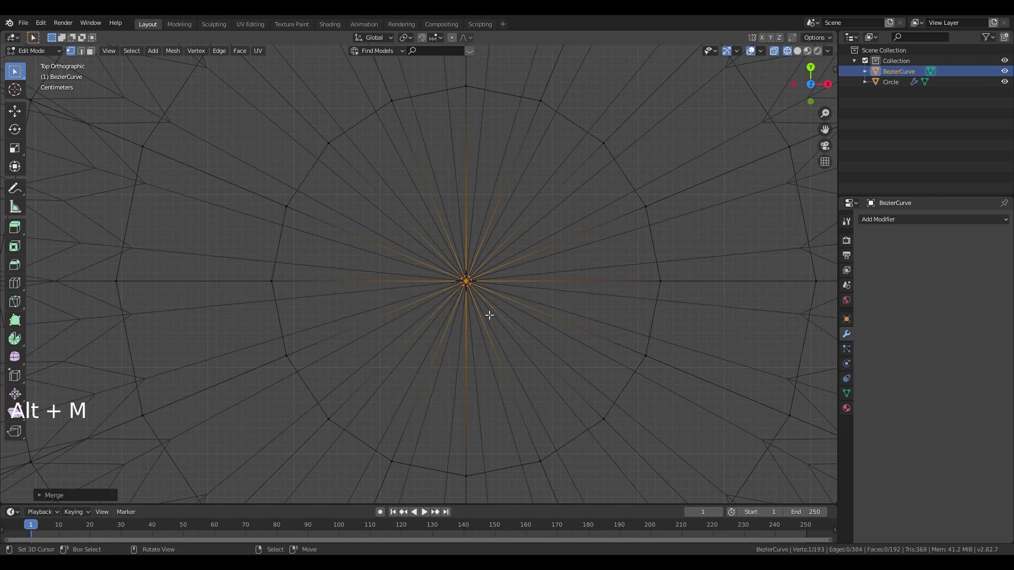
scroll(466, 286, "down", 1)
right_click(467, 286)
key("g")
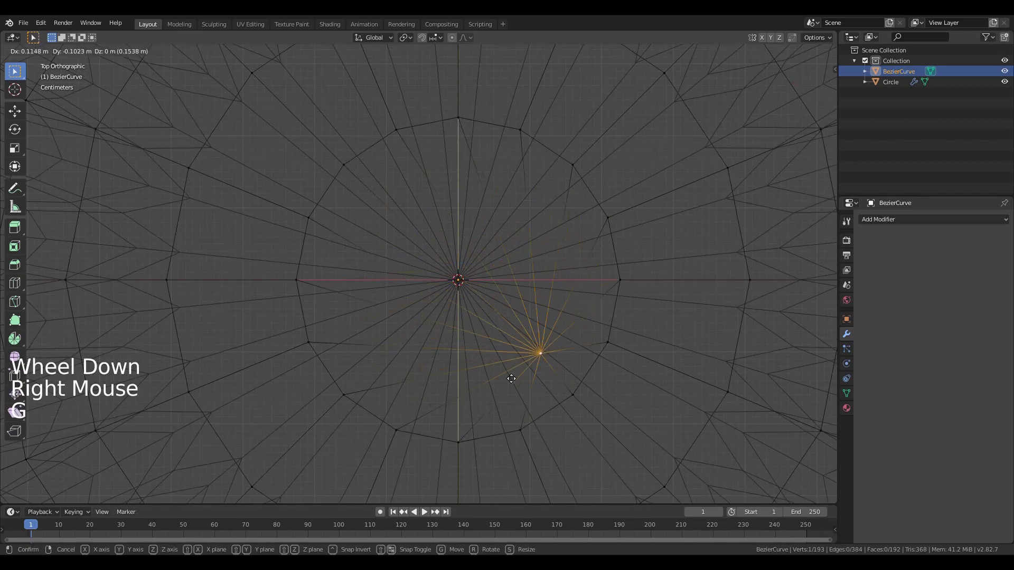
mouse_move(302, 296)
middle_mouse_down()
mouse_move(528, 256)
mouse_move(435, 129)
mouse_move(561, 294)
mouse_move(509, 274)
middle_mouse_up()
scroll(503, 233, "down", 3)
scroll(502, 234, "up", 1)
scroll(502, 233, "down", 5)
key("g")
key("Tab")
key("KP_1")
Step: Add a Subdivision Surface modifier to the dome with Viewport and Render levels at 3
key("z")
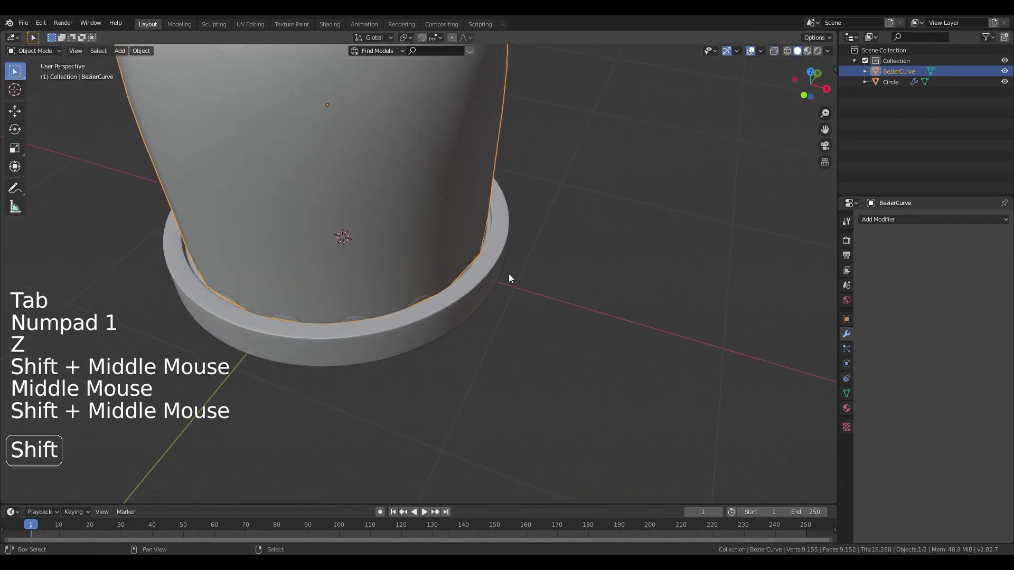
scroll(474, 295, "up", 2)
scroll(470, 296, "up", 4)
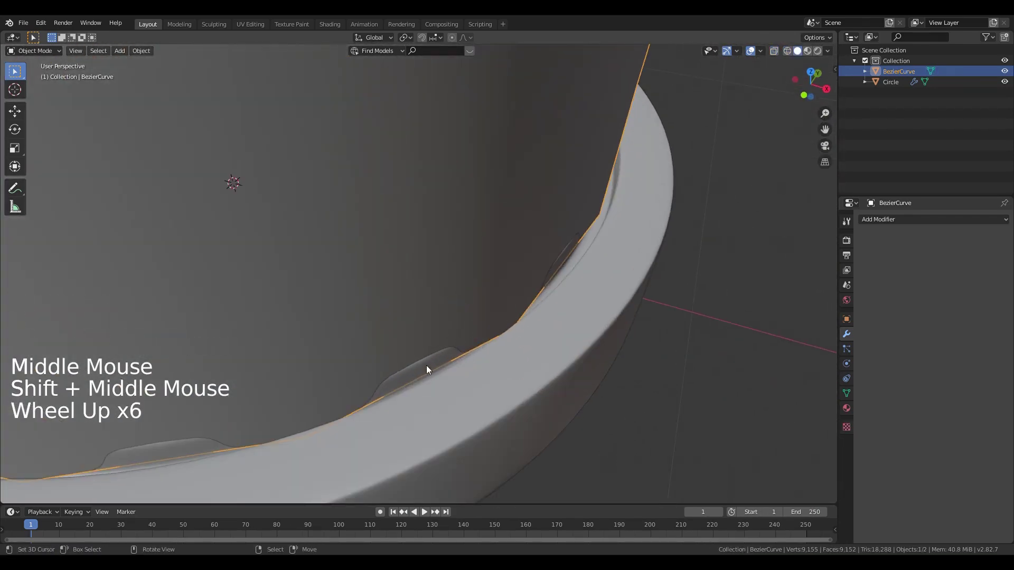
left_click(880, 219)
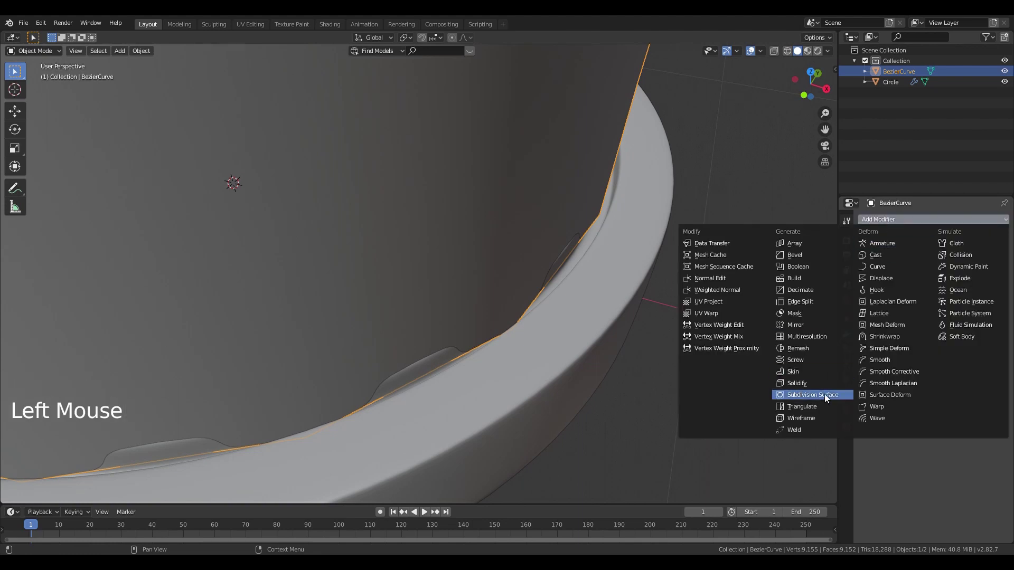
left_click(825, 395)
left_click(930, 303)
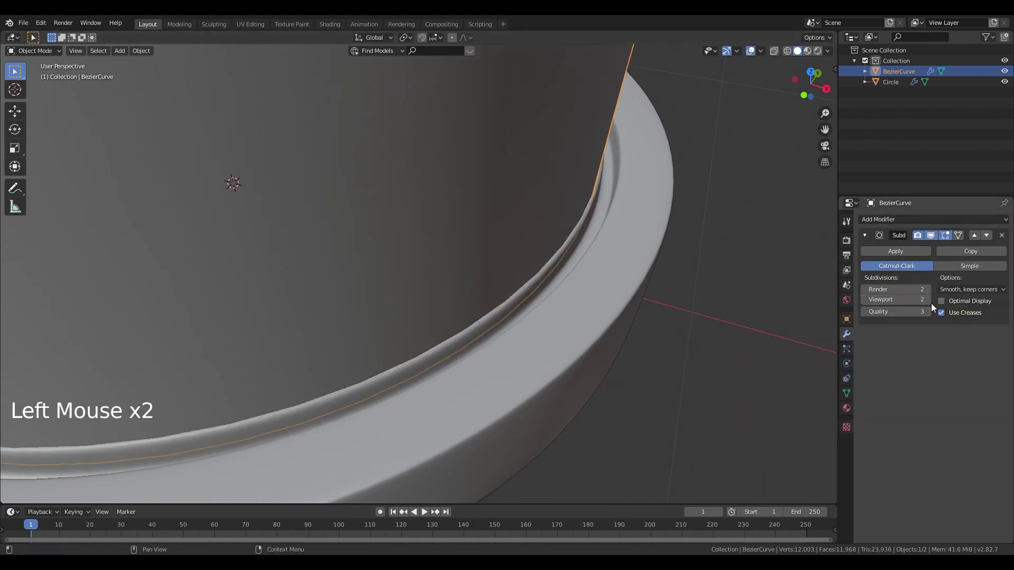
left_click(929, 300)
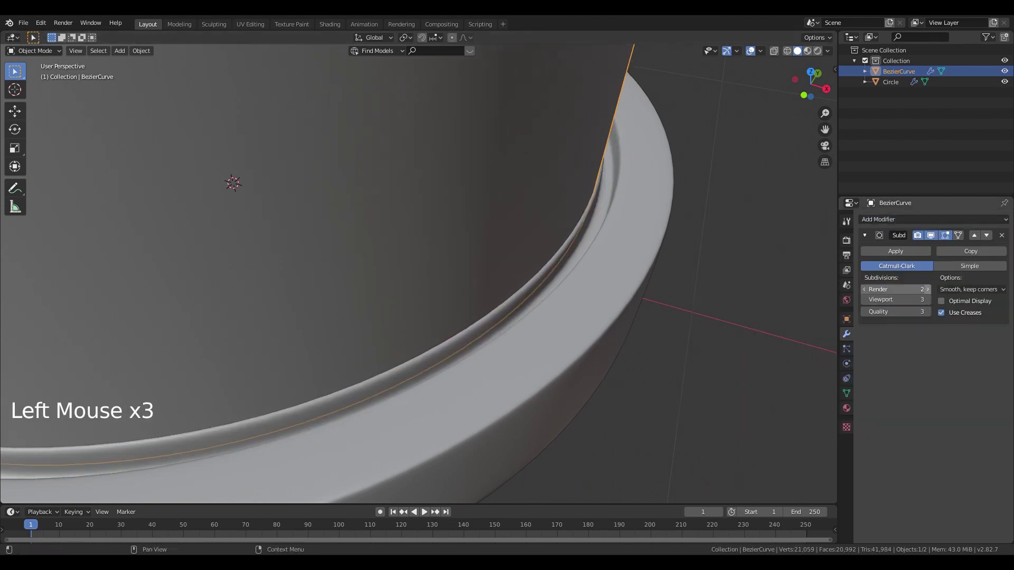
left_click(929, 289)
middle_click_drag(318, 295, 499, 229, "shift")
Step: Select the dome's bottom edge loop in edge select mode
key("KP_1")
key("z")
scroll(457, 280, "up", 3)
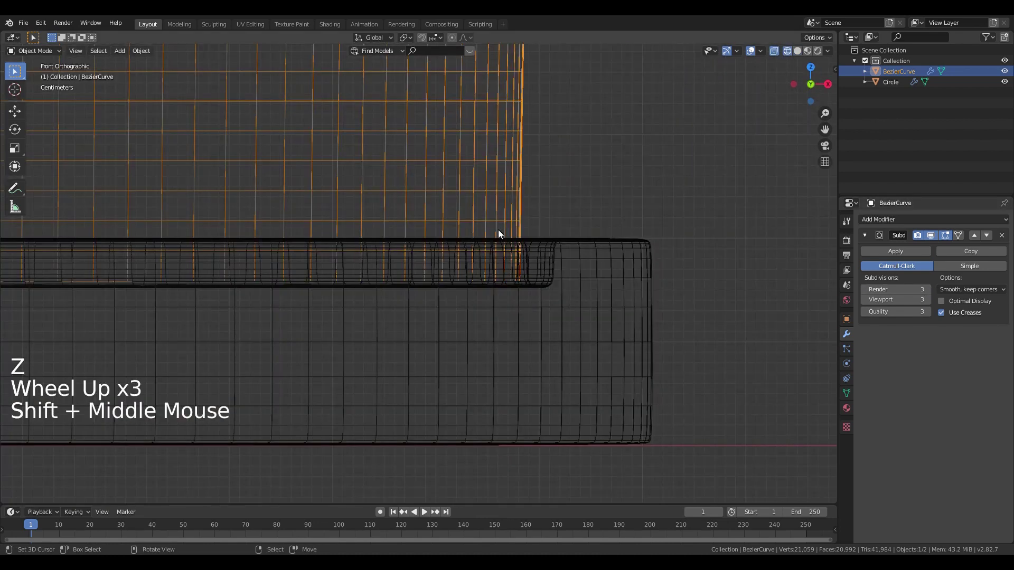
key("s")
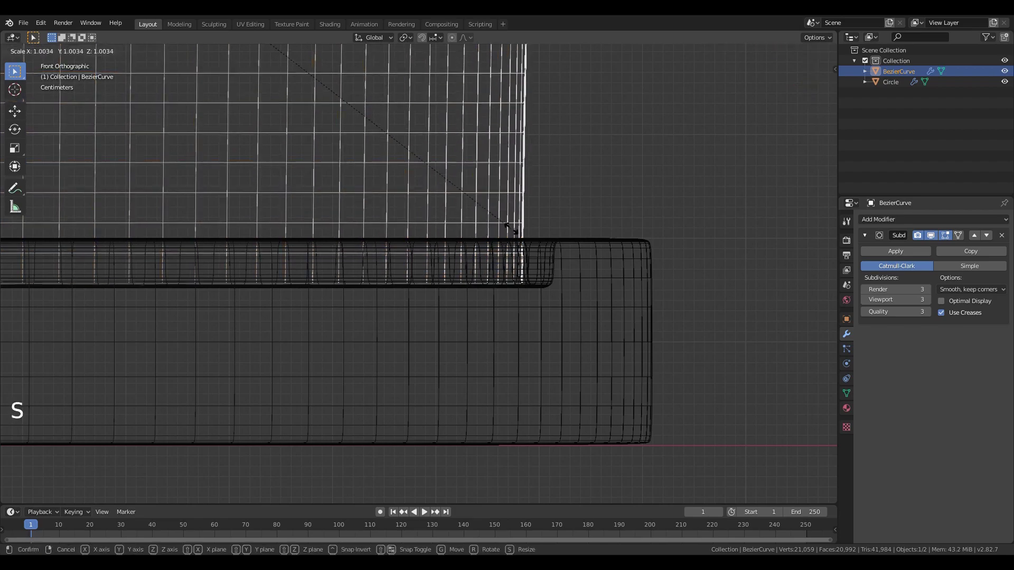
right_click(445, 287)
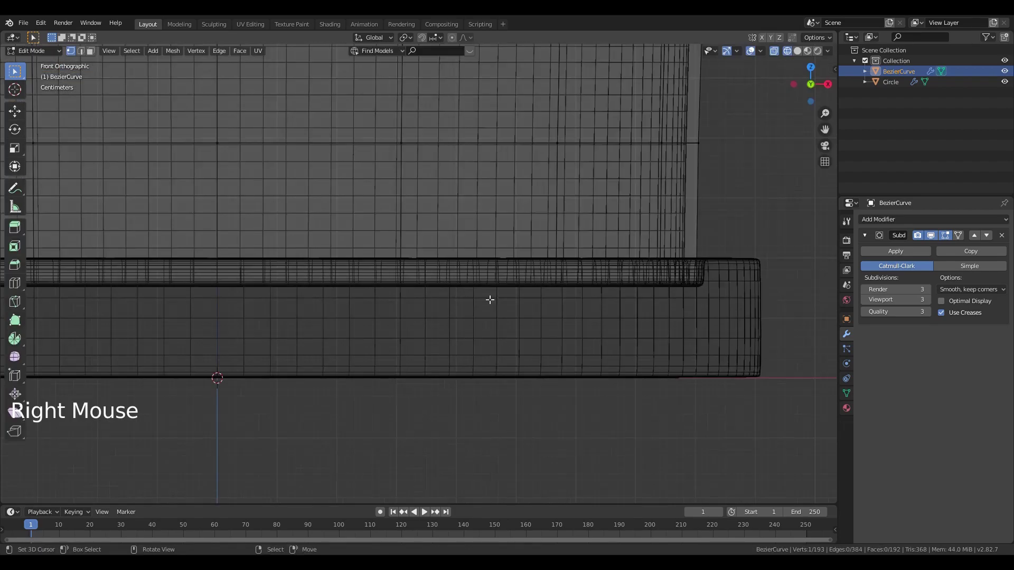
scroll(490, 300, "down", 2)
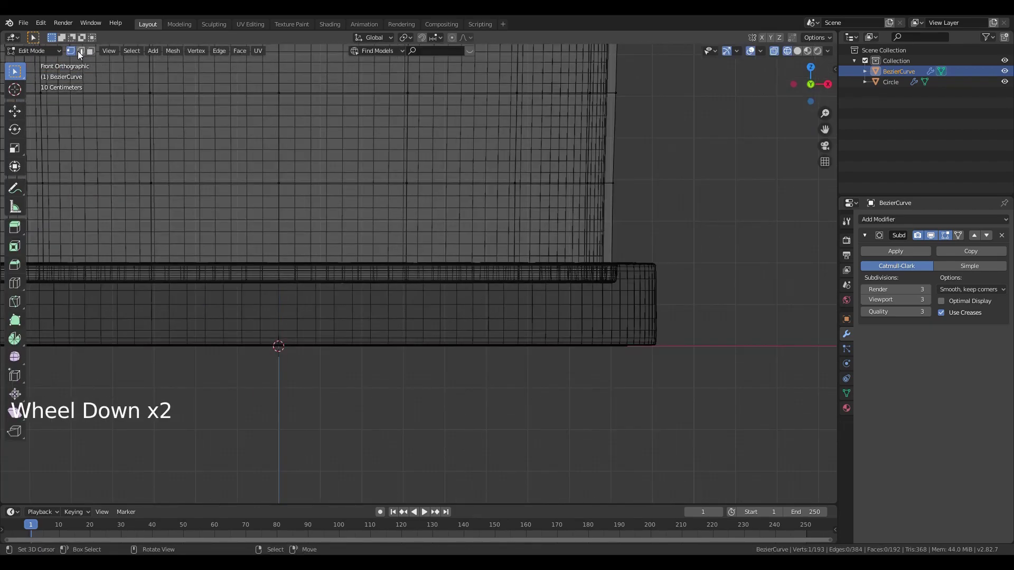
left_click(80, 51)
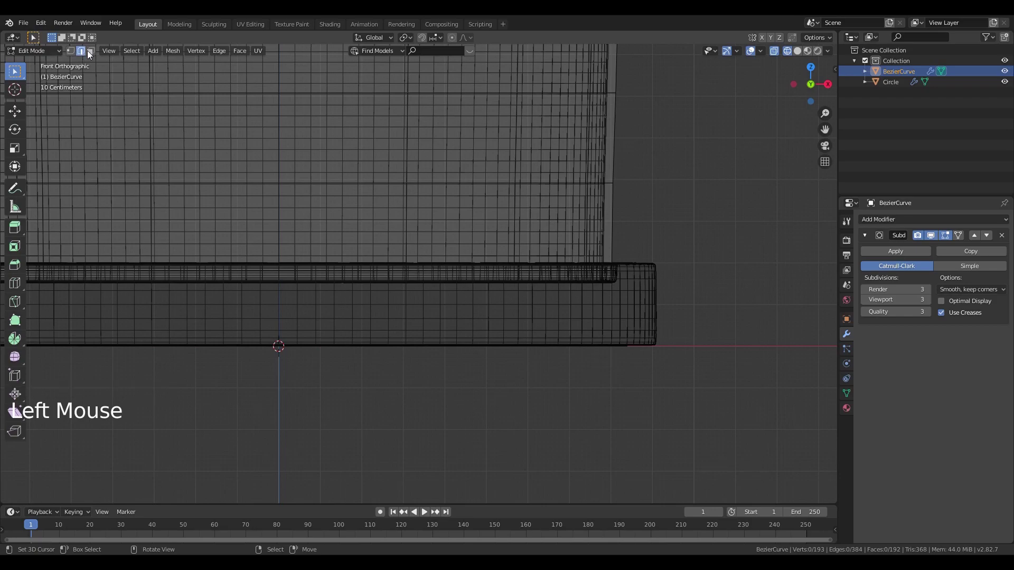
right_click(556, 288)
right_click(556, 288, "alt+shift")
middle_click_drag(556, 288, 450, 307)
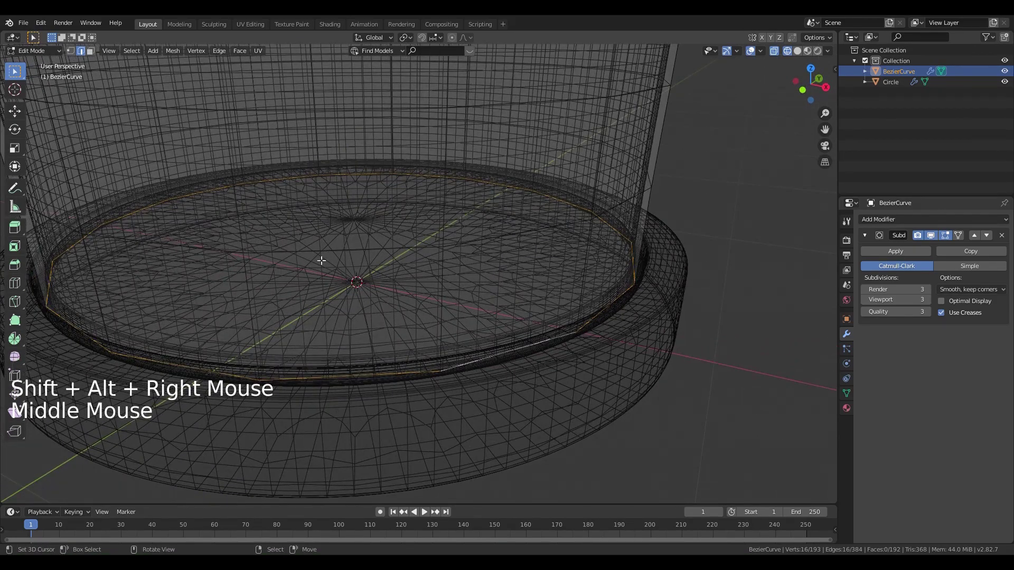
key("KP_1")
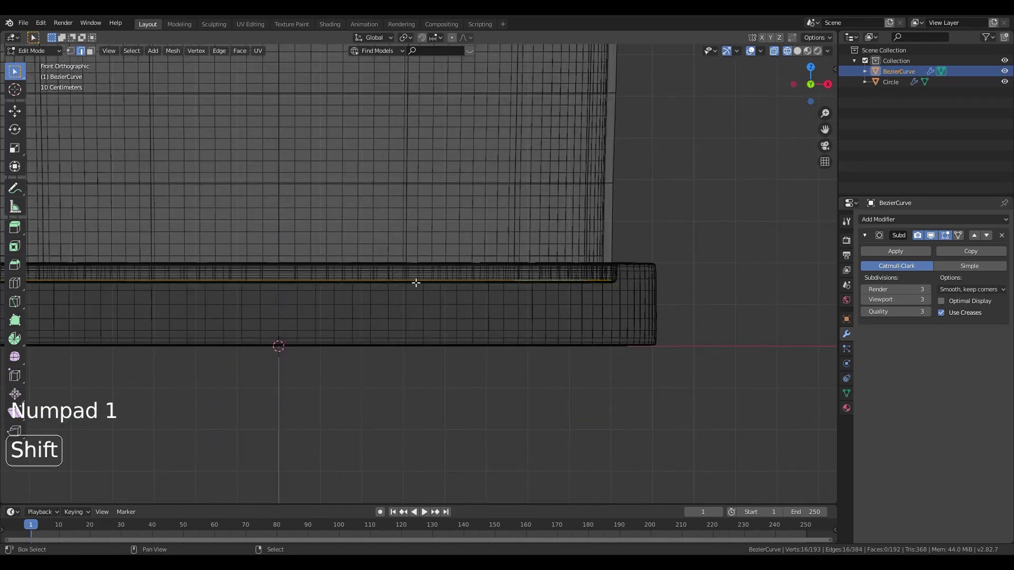
middle_click_drag(368, 280, 435, 271, "shift")
Step: Snap the 3D cursor to the selected bottom loop and return to Object Mode
key("shift+s")
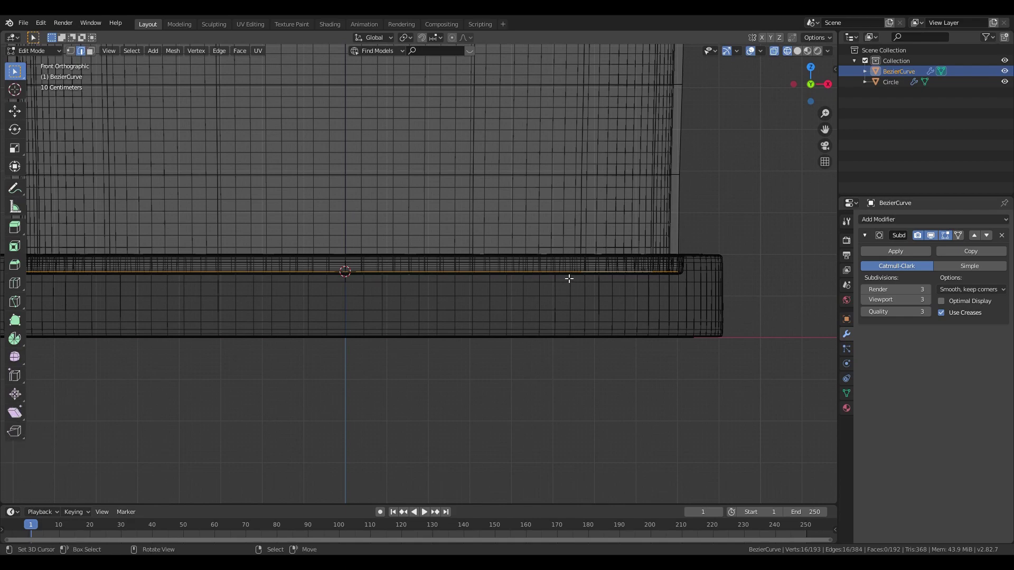
key("Tab")
scroll(569, 274, "down", 5)
middle_click_drag(602, 221, 583, 309)
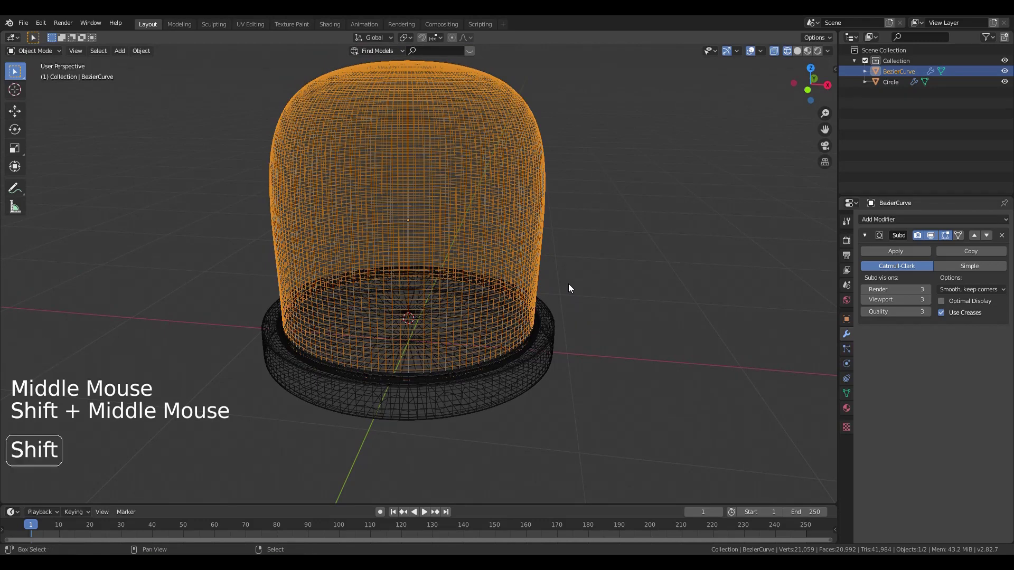
Step: Set the dome's origin to the 3D cursor
key("shift+ctrl+alt+c")
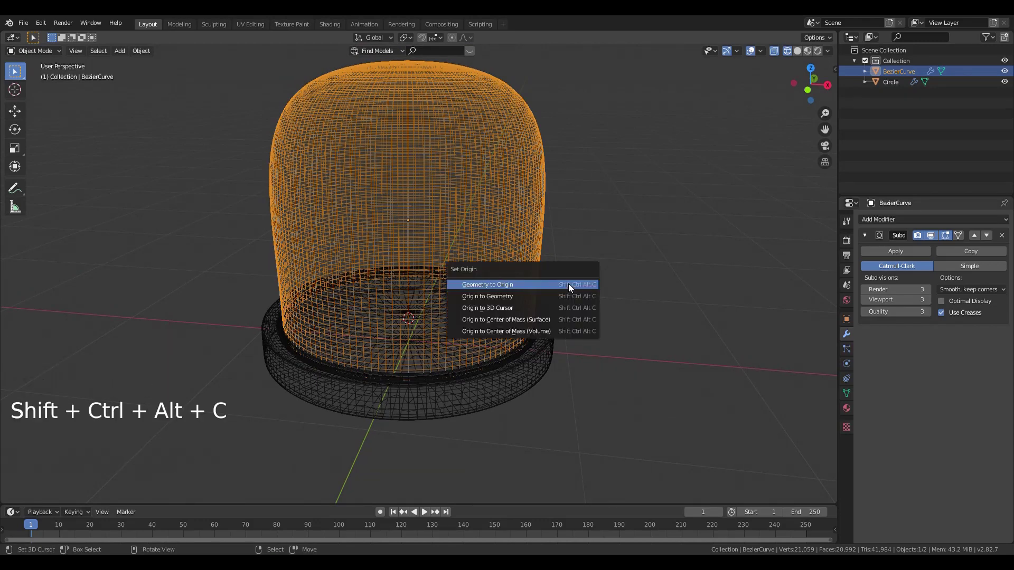
left_click(508, 308)
key("z")
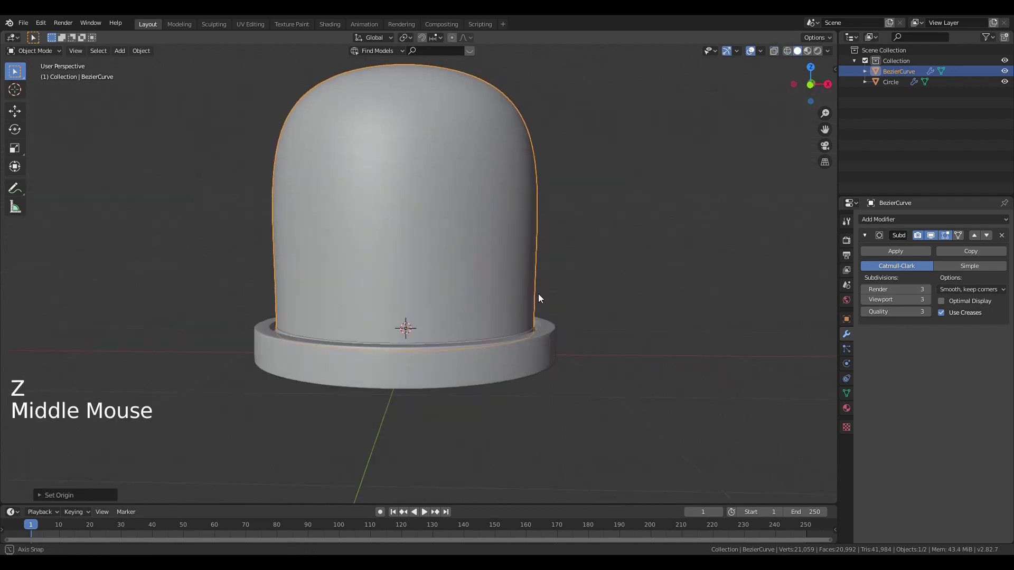
mouse_move(538, 294)
middle_mouse_down()
mouse_move(516, 317)
mouse_move(433, 294)
middle_mouse_up()
key("r")
key("x")
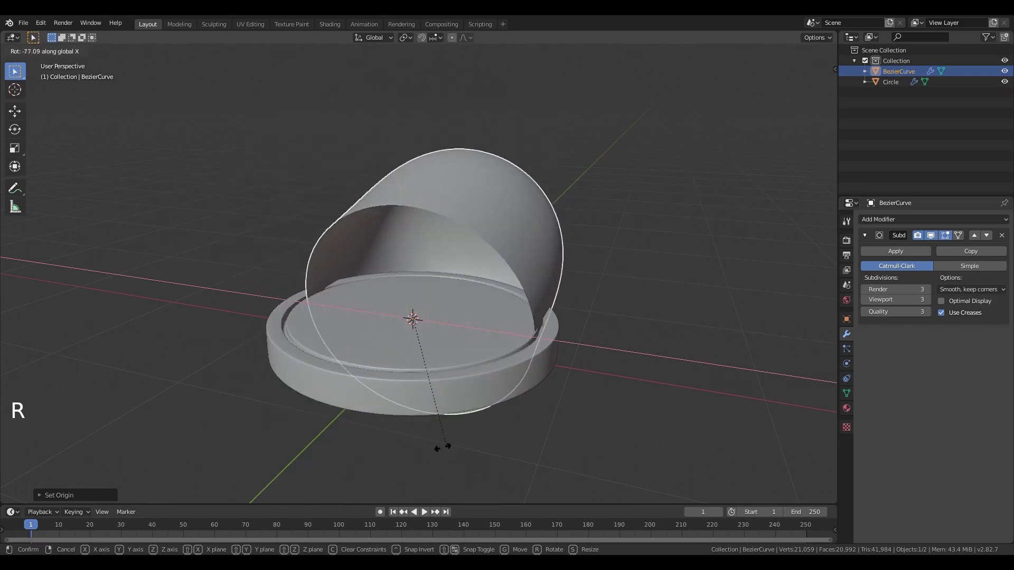
right_click(309, 376)
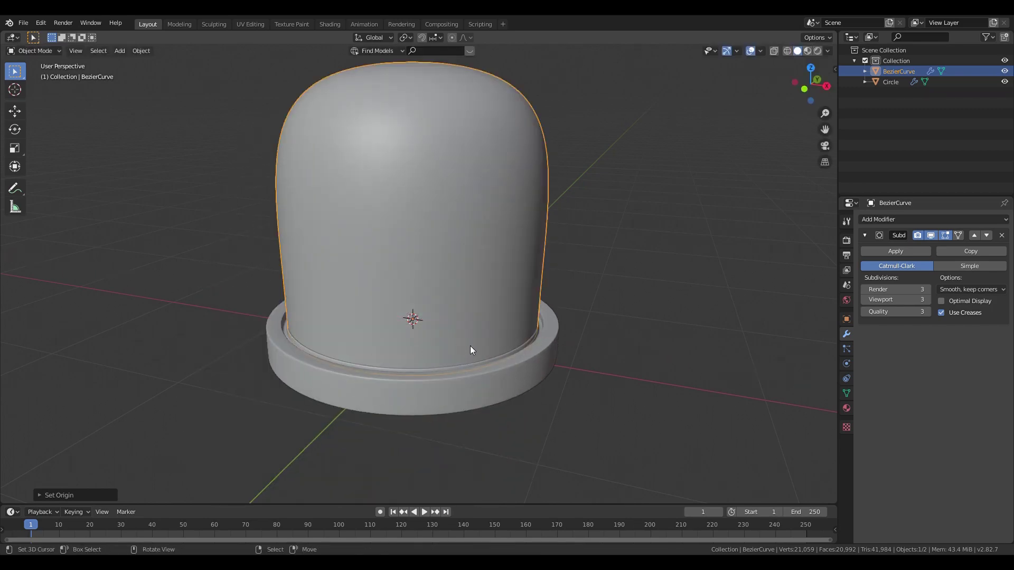
Step: In front wireframe view, scale the dome toward the disc base rim
key("KP_1")
key("z")
scroll(686, 370, "up", 3)
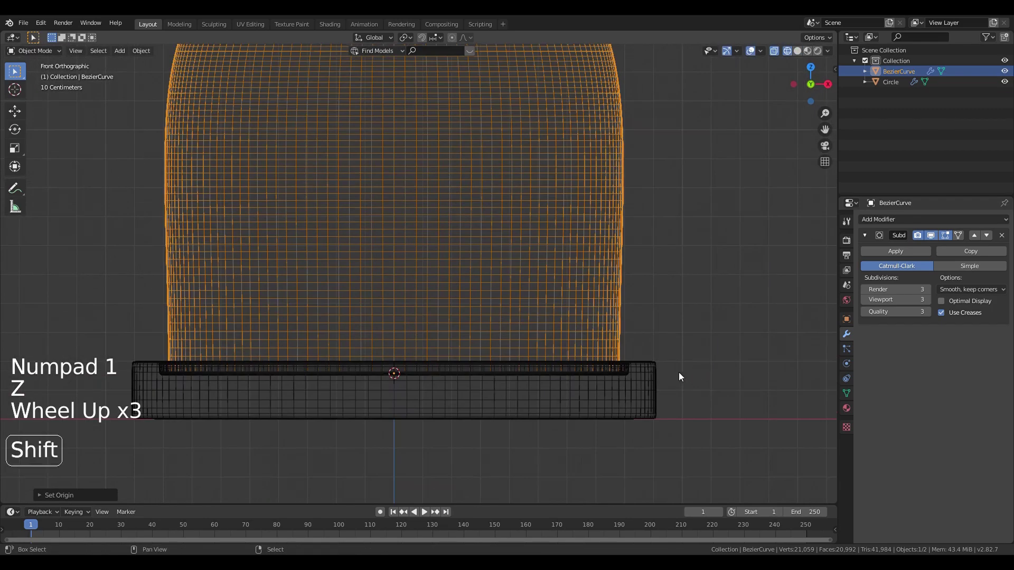
middle_click_drag(679, 372, 481, 290, "shift")
scroll(484, 293, "up", 4)
key("s")
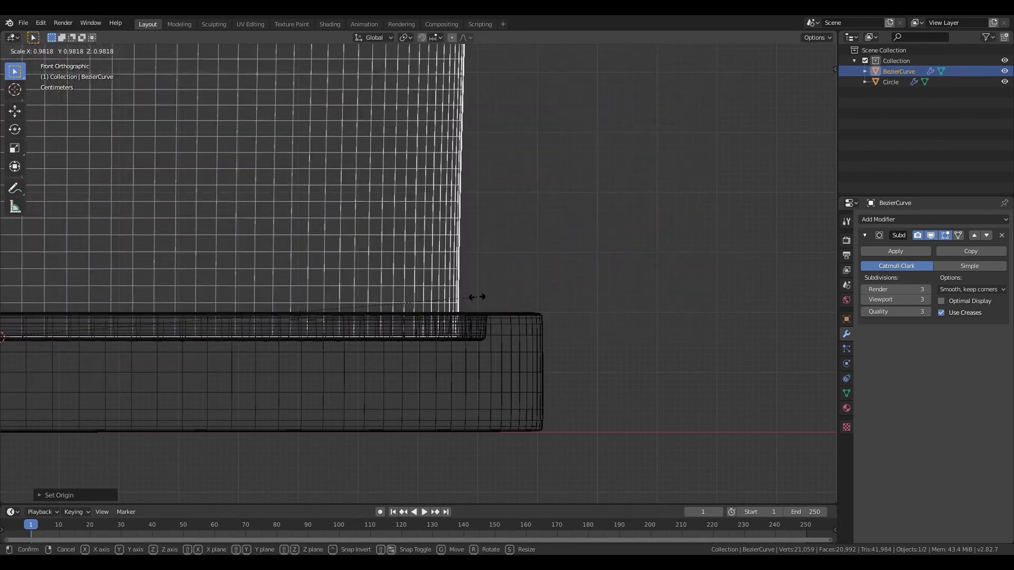
left_click(477, 297)
middle_click_drag(476, 296, 333, 277, "shift")
scroll(475, 318, "up", 9)
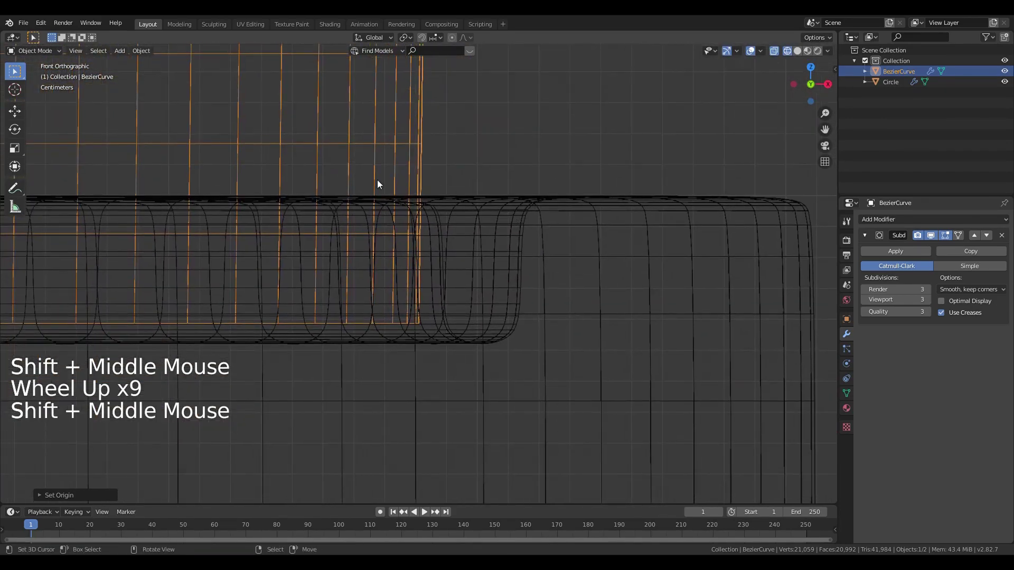
Step: Enlarge the dome slightly so its lower edge sits snugly inside the rim
key("s")
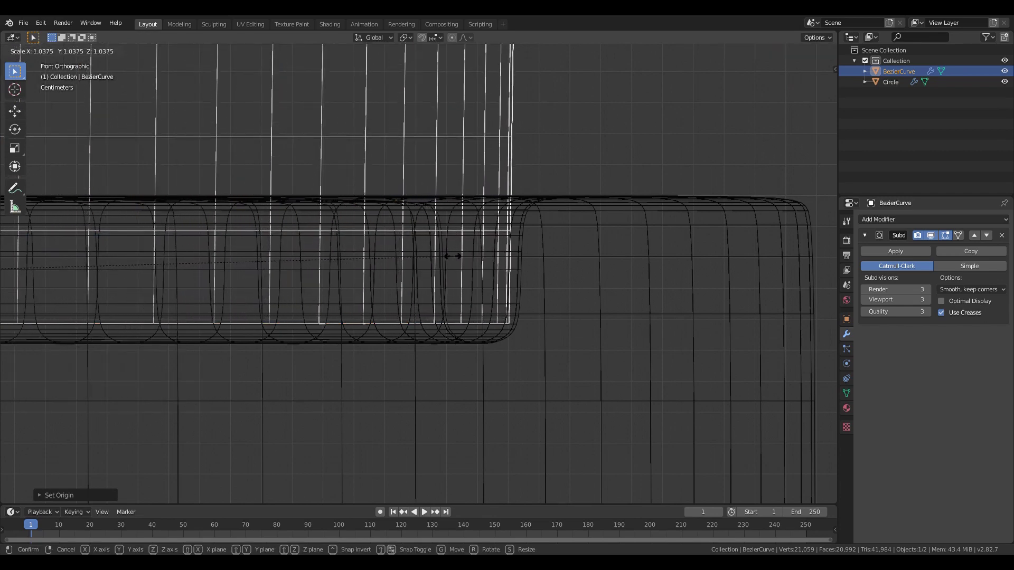
left_click(418, 296)
scroll(418, 296, "down", 9)
key("z")
middle_click_drag(430, 277, 414, 298)
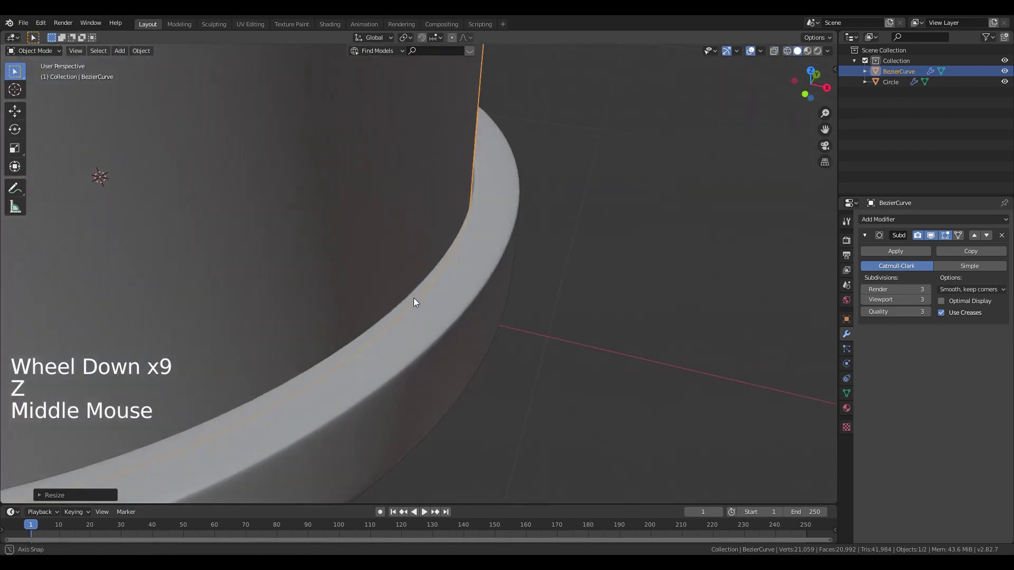
scroll(416, 299, "up", 5)
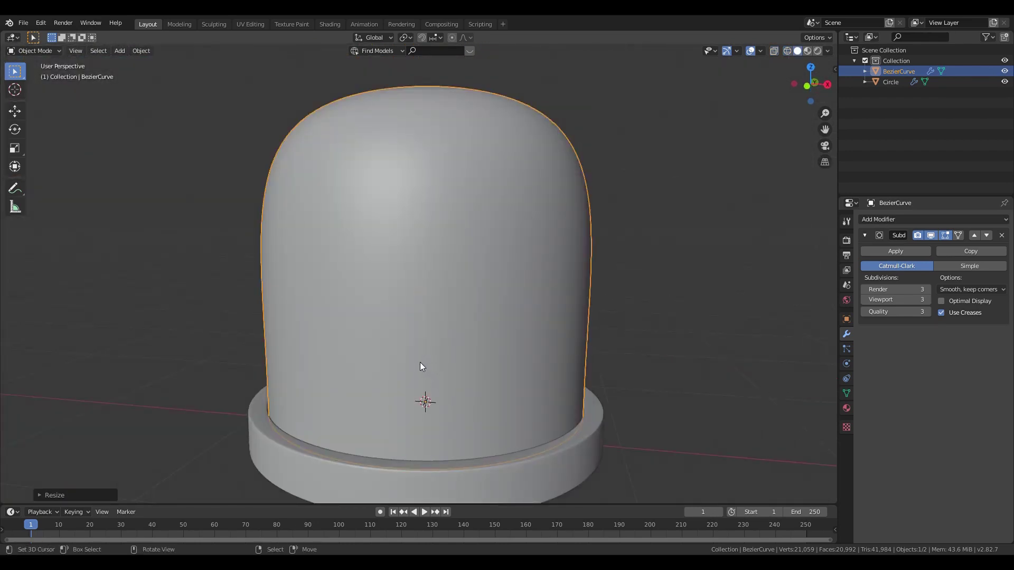
key("shift")
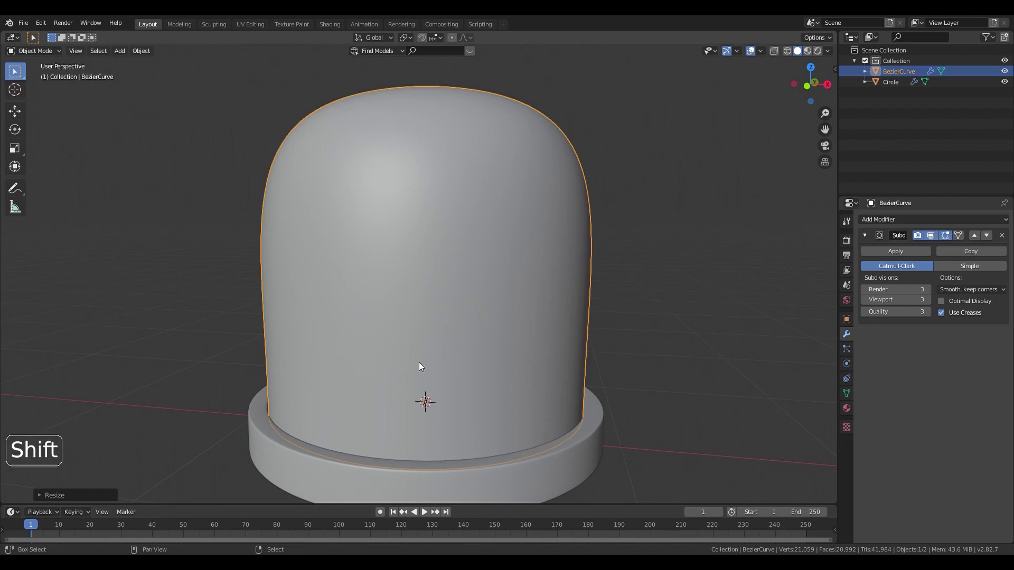
Step: Set the dome's origin to its geometry centre and check it from the front view
key("shift+ctrl+alt+c")
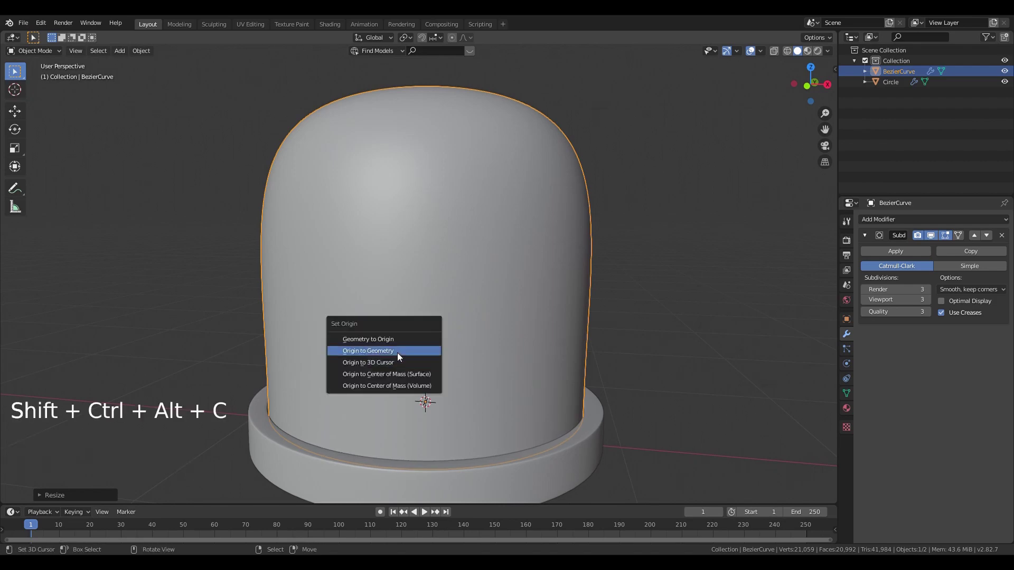
left_click(398, 352)
scroll(412, 359, "down", 3)
middle_click_drag(421, 364, 408, 389)
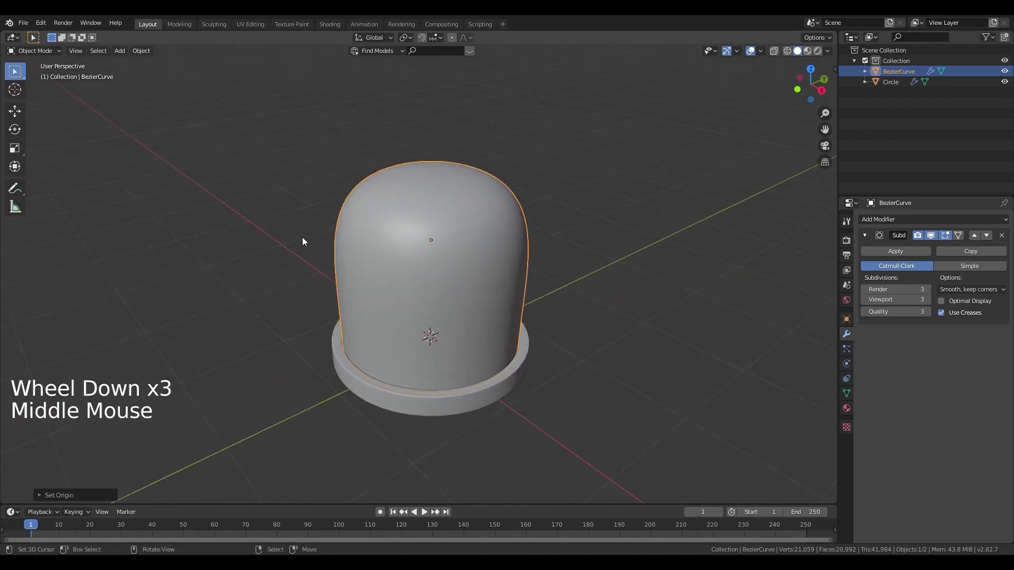
key("KP_1")
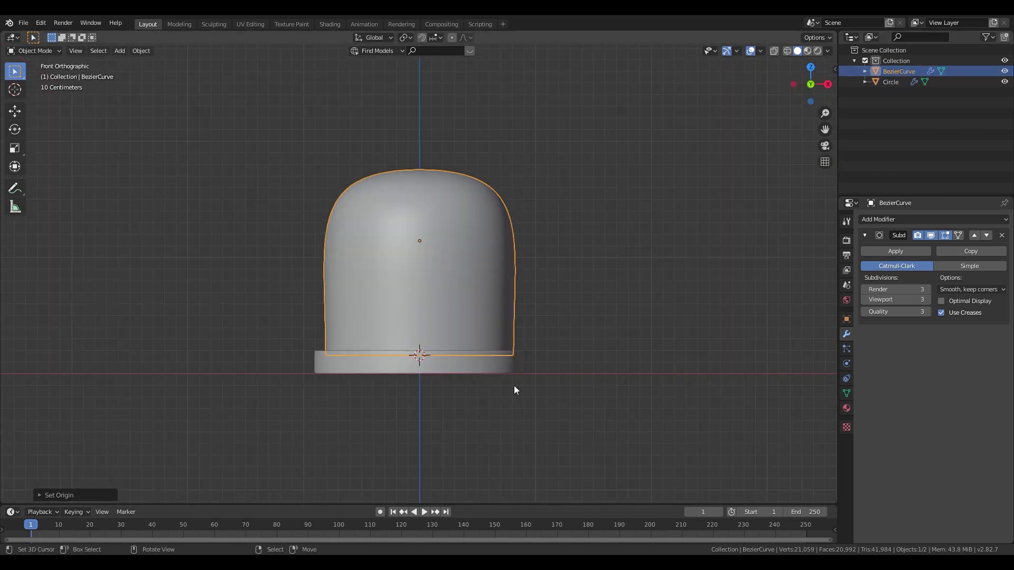
scroll(578, 381, "up", 4)
middle_click_drag(577, 382, 575, 329, "shift")
scroll(577, 381, "down", 2)
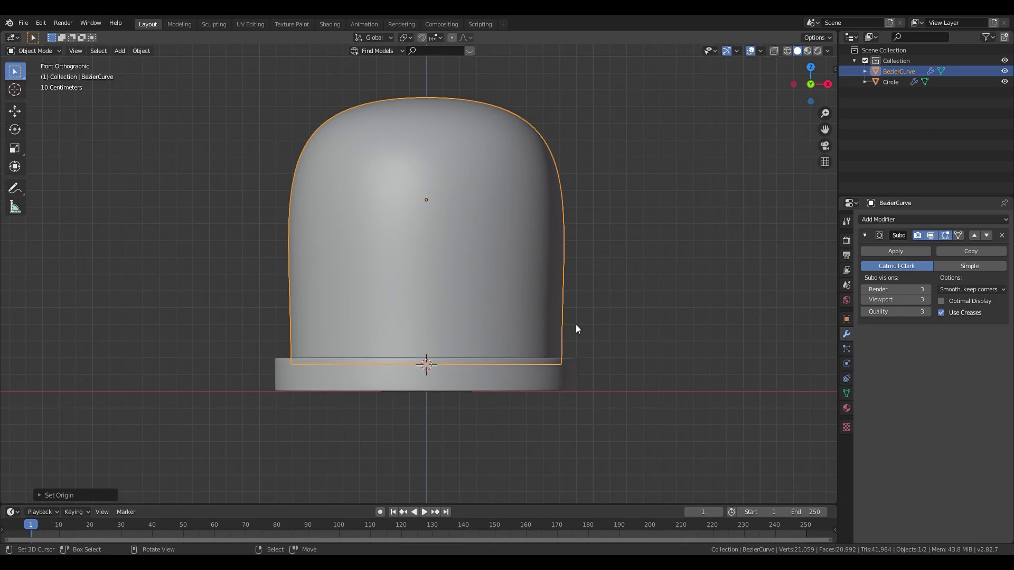
key("shift+a")
key("shift+a")
Step: Add a cube and raise it along Z up inside the dome
mouse_move(534, 287)
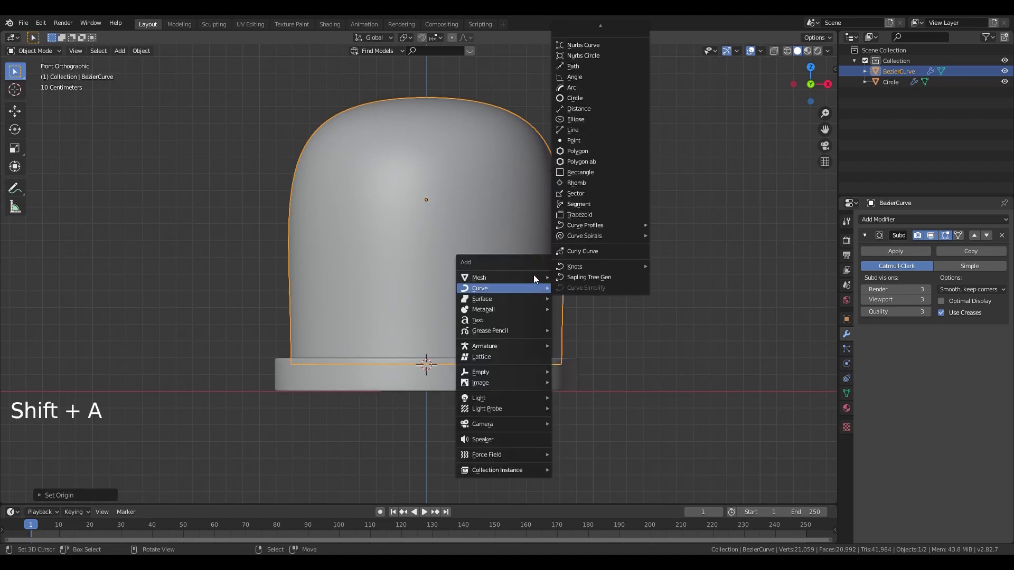
left_click(586, 288)
middle_click_drag(605, 343, 581, 421, "shift")
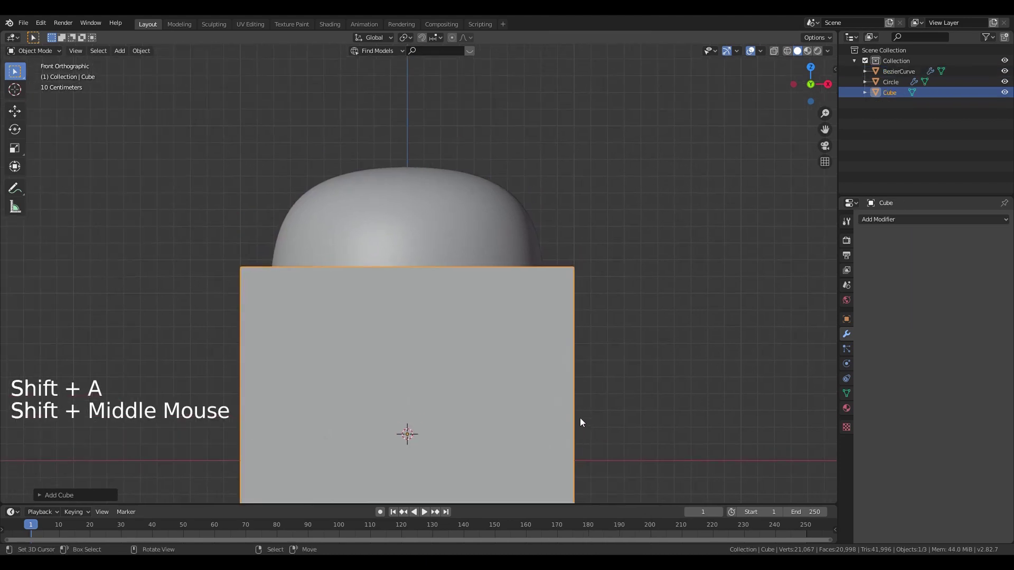
key("g")
key("z")
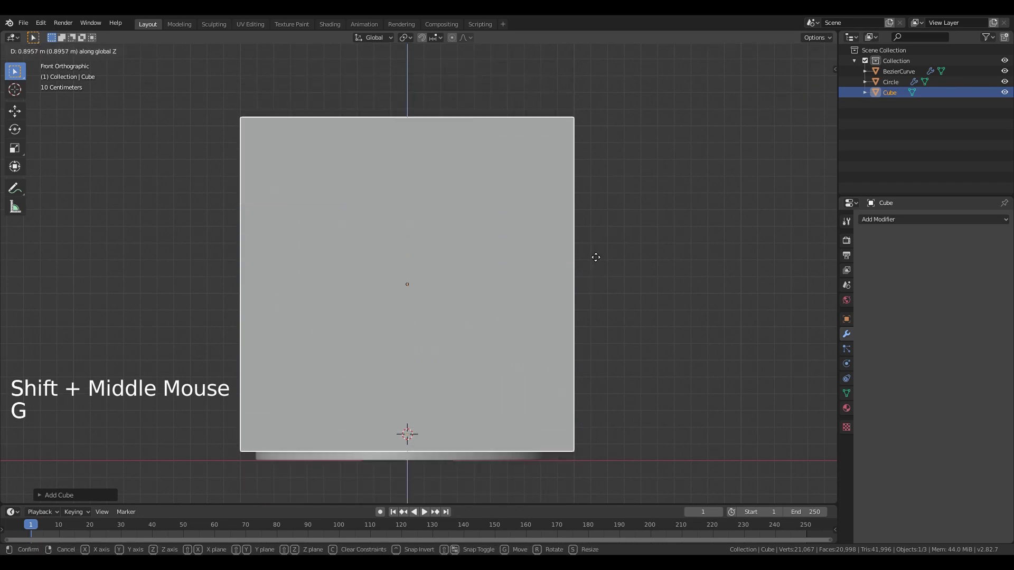
left_click(585, 274)
key("z")
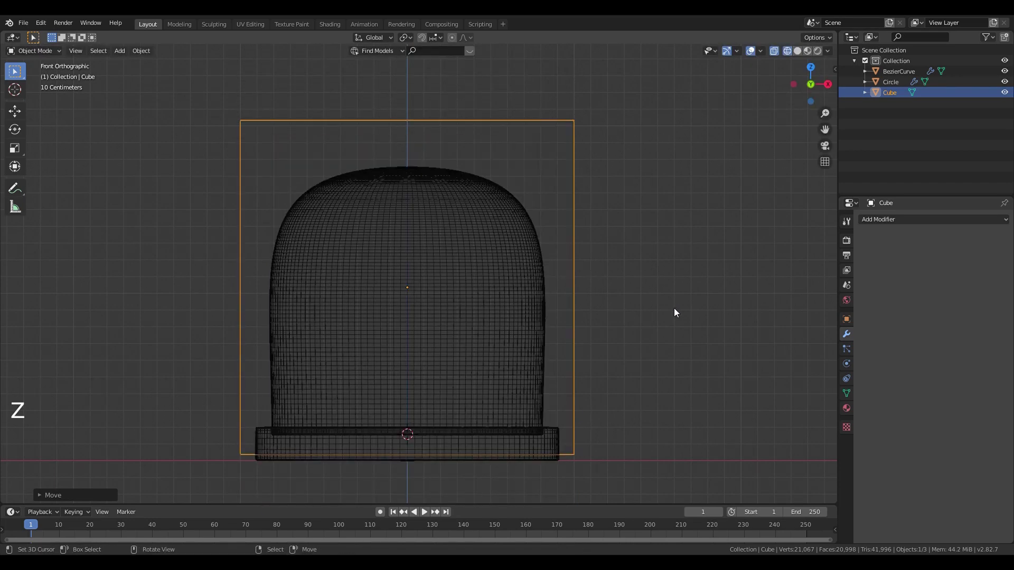
middle_click_drag(708, 397, 747, 358, "shift")
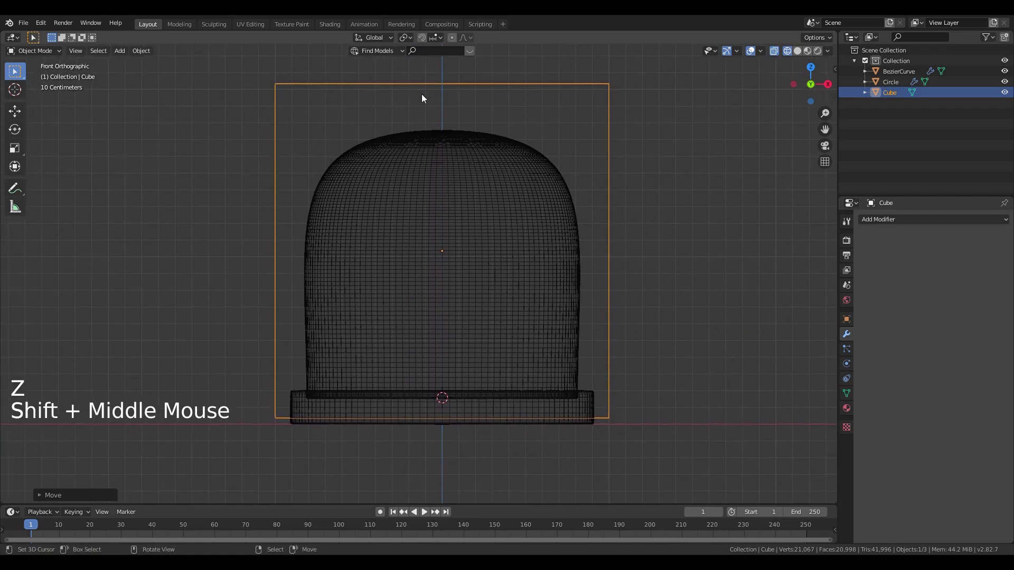
Step: Scale the cube down to 0.3 and apply its scale
key("s")
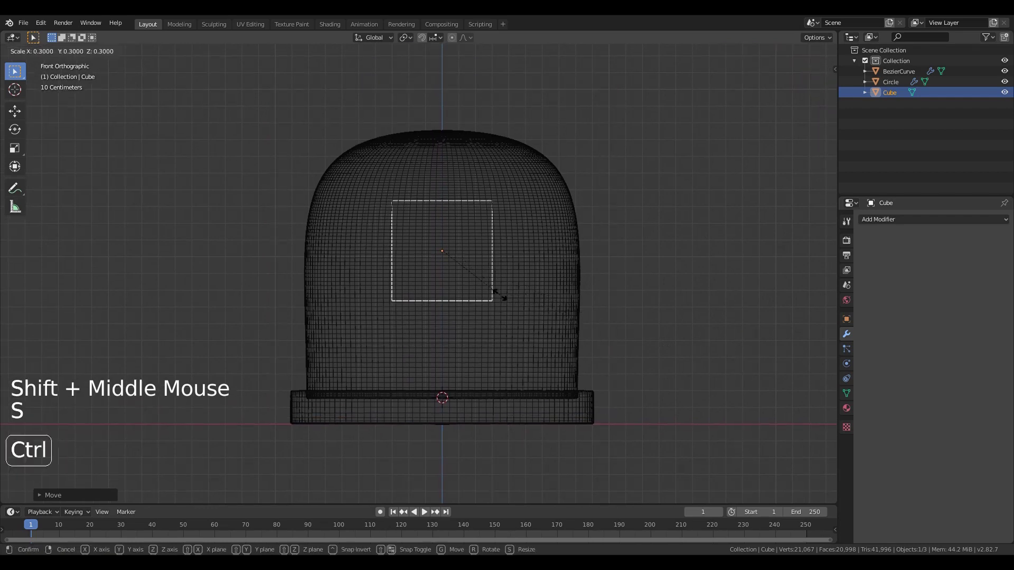
left_click(461, 312)
key("ctrl+a")
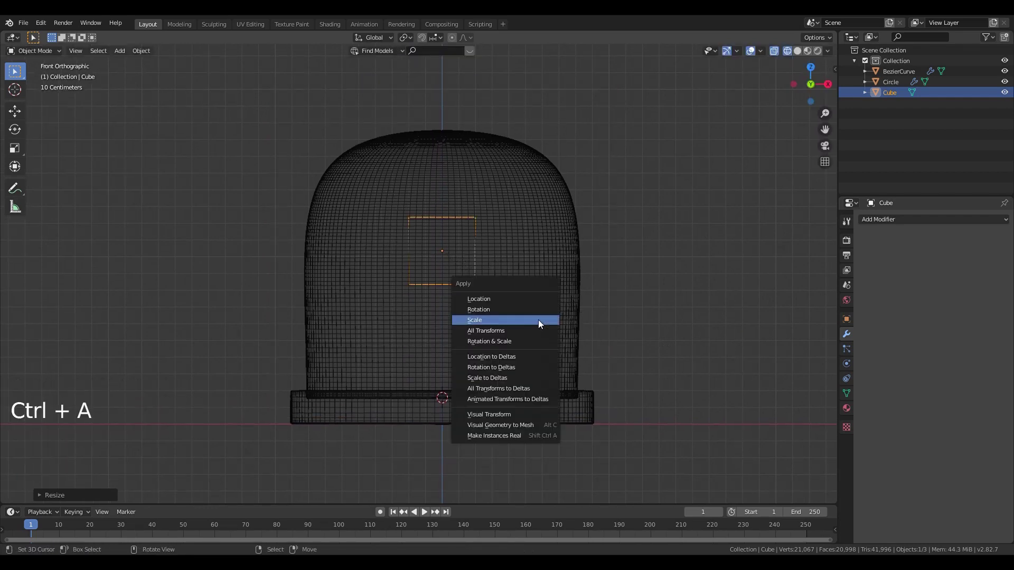
left_click(538, 319)
middle_click_drag(560, 373, 687, 330, "shift")
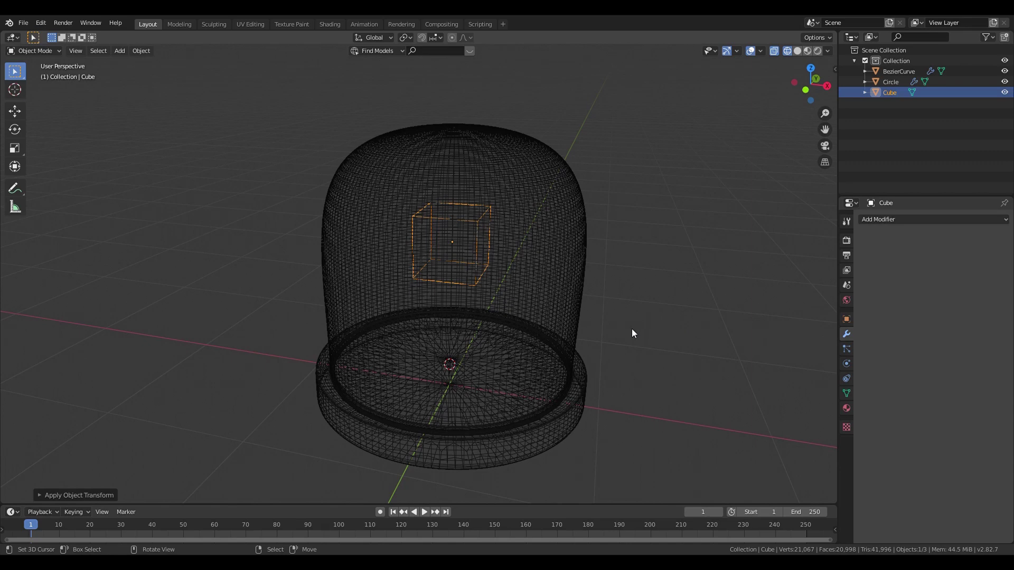
Step: Add subdivision to the cube with Ctrl+3, setting viewport level 3
key("ctrl+1")
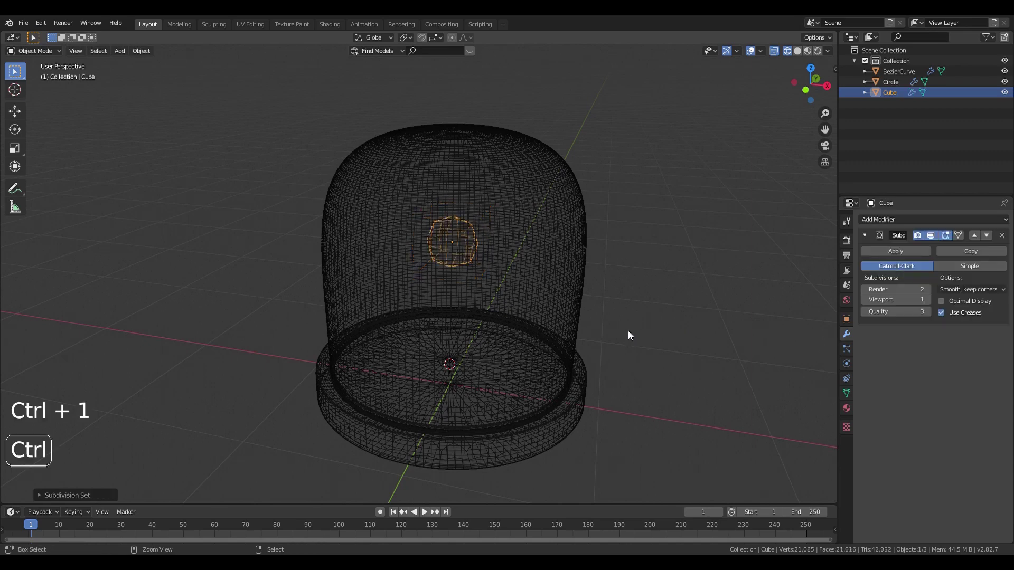
key("ctrl+2")
key("ctrl+3")
key("ctrl+2")
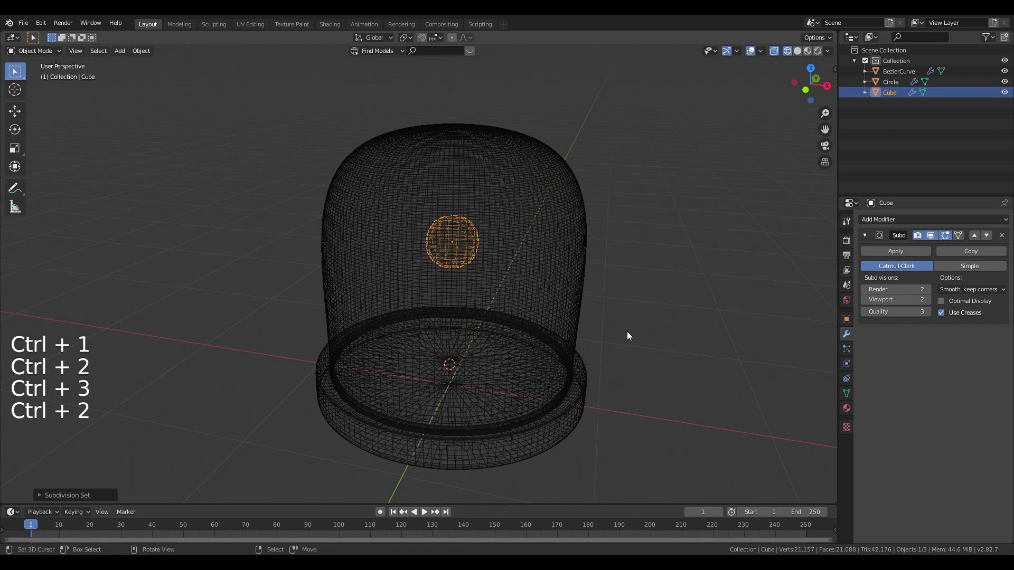
scroll(628, 333, "up", 2)
key("ctrl+3")
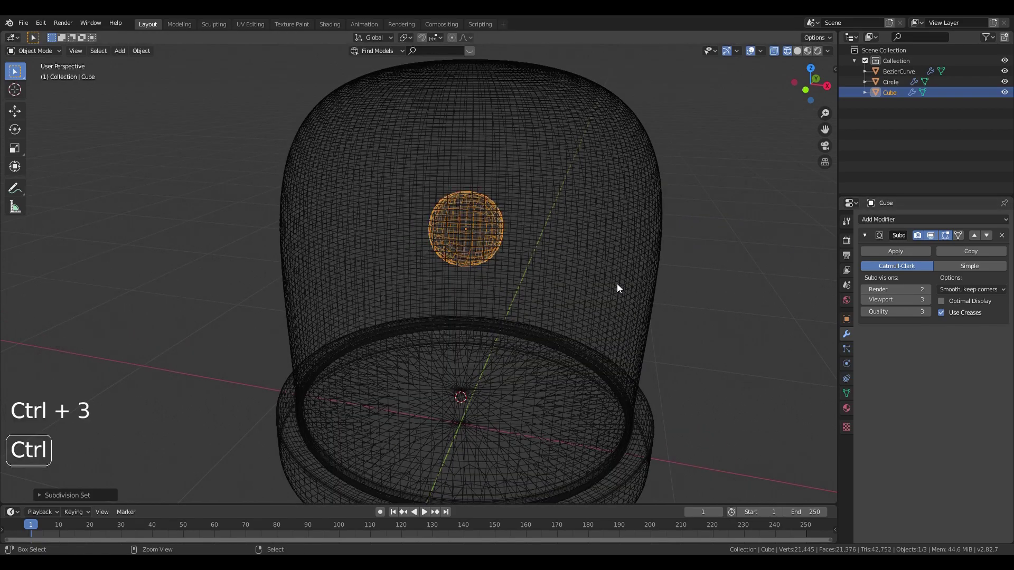
mouse_move(676, 331)
middle_mouse_down()
mouse_move(659, 321)
mouse_move(679, 315)
middle_mouse_up()
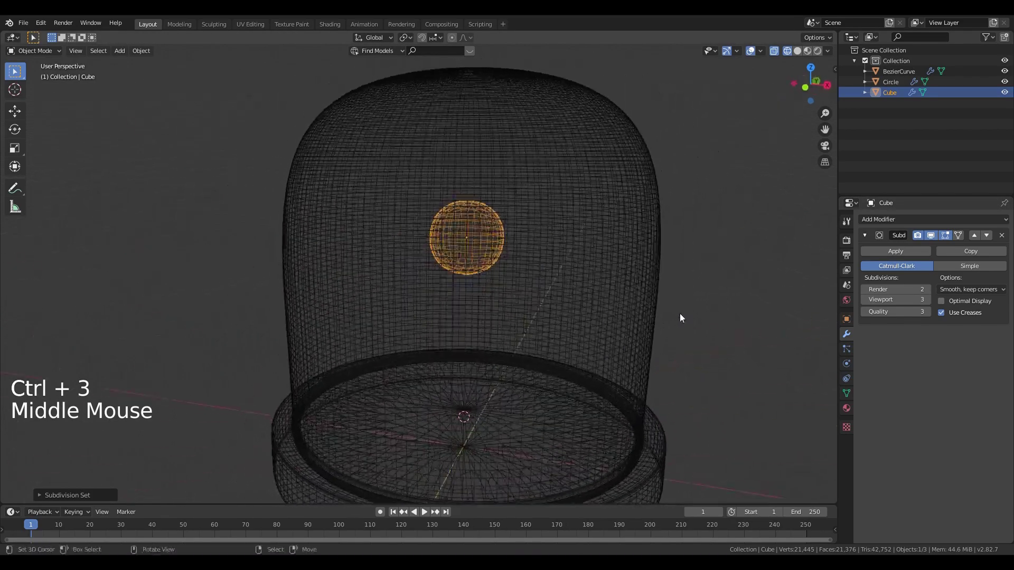
Step: Raise the cube's render subdivisions from 2 to 3
left_click(930, 289)
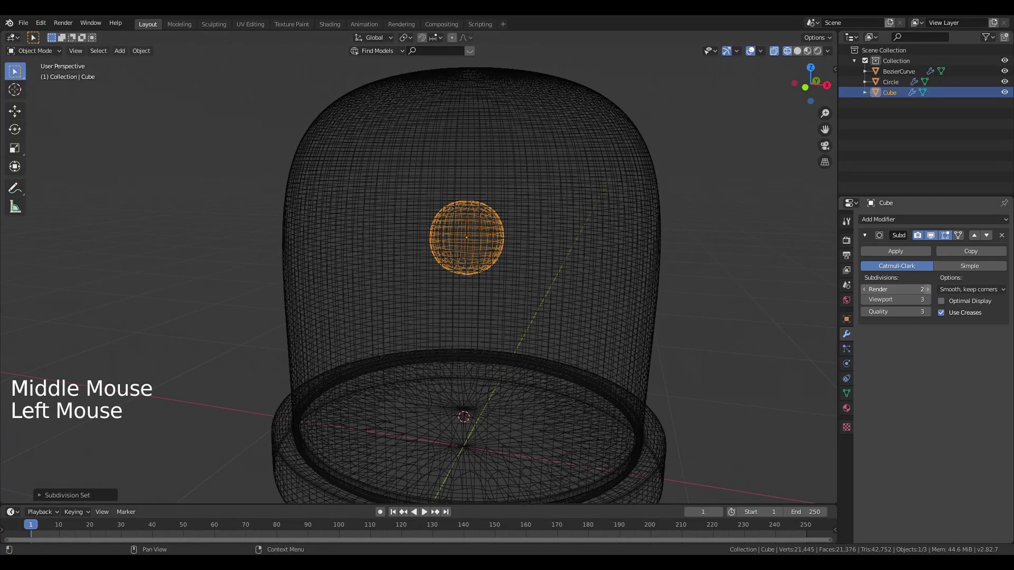
scroll(598, 377, "down", 2)
middle_click_drag(528, 364, 469, 354, "shift")
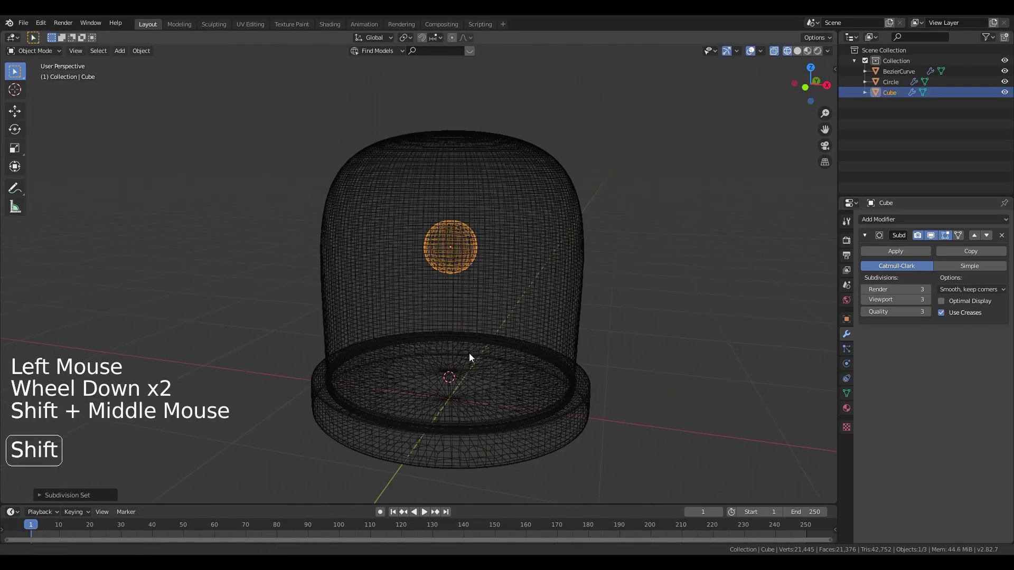
scroll(475, 370, "up", 2)
middle_click_drag(568, 398, 571, 373, "shift")
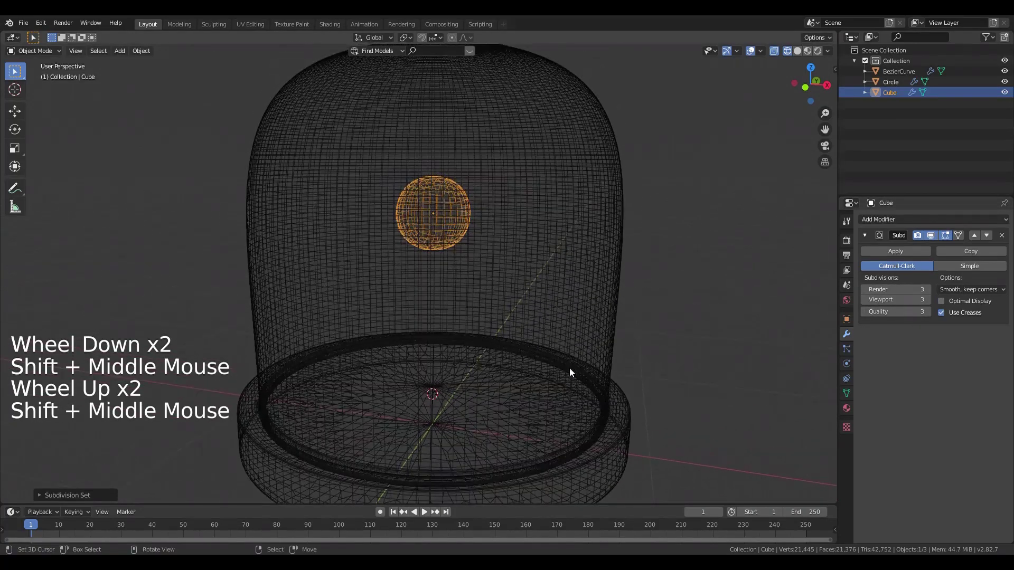
key("w")
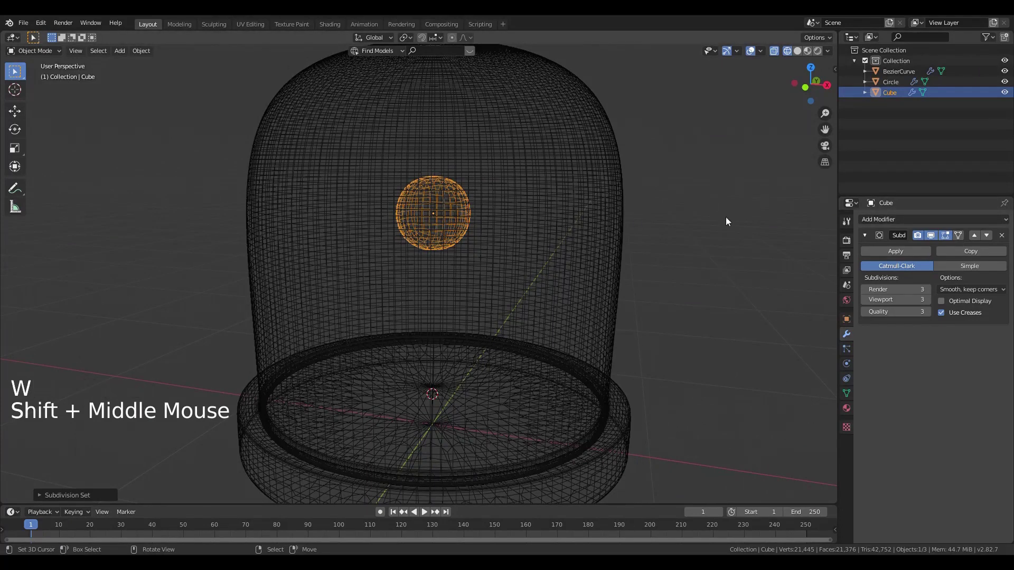
left_click(930, 219)
Step: Add a Displace modifier to the sphere with a new Clouds texture of reduced size
left_click(893, 278)
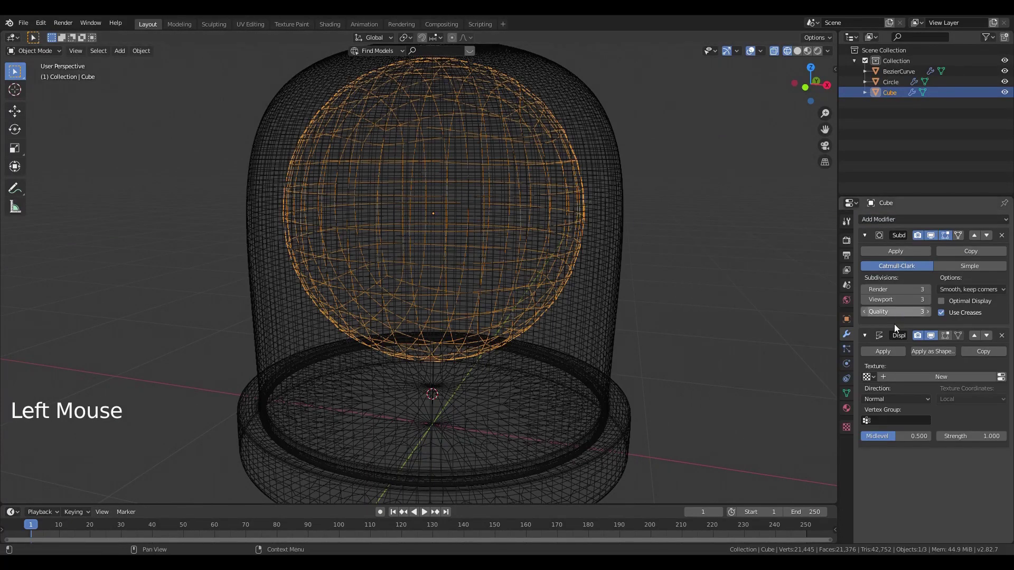
left_click(1001, 378)
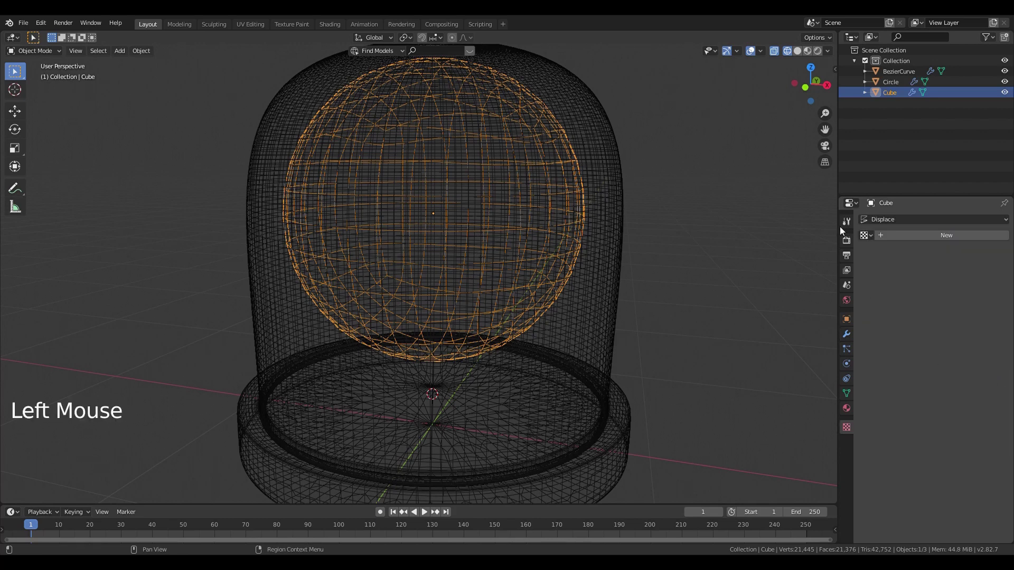
double_click(922, 239)
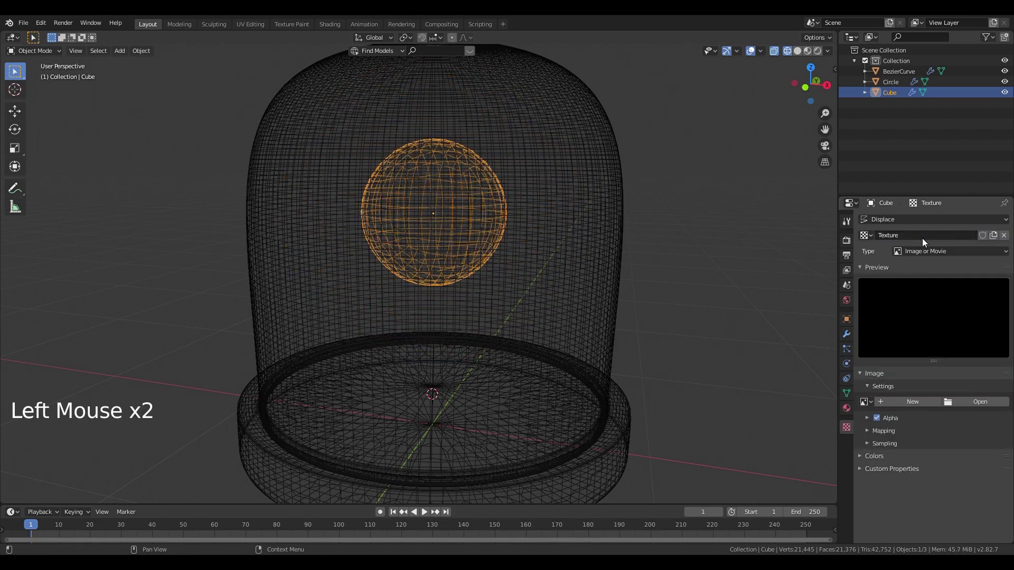
left_click(921, 254)
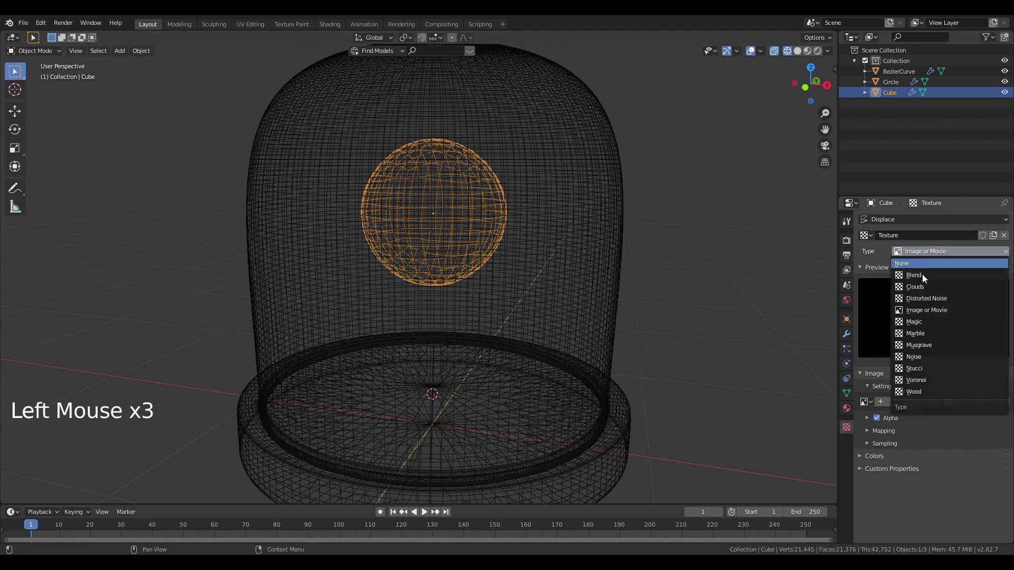
left_click(926, 287)
left_click_drag(963, 437, 929, 436, "shift")
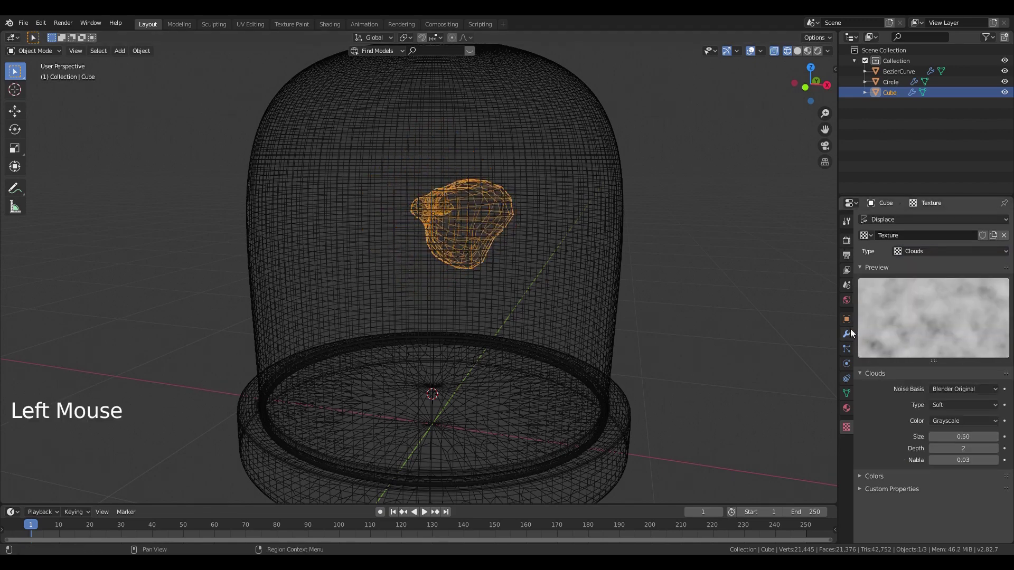
Step: Set the Displace modifier strength to 0.290
left_click(847, 335)
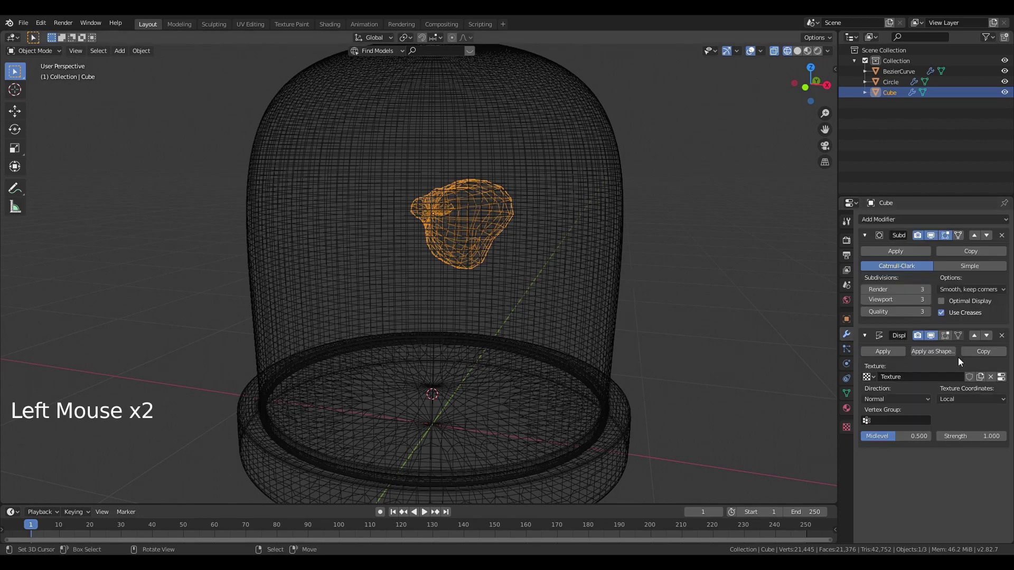
left_click_drag(982, 438, 959, 438, "shift")
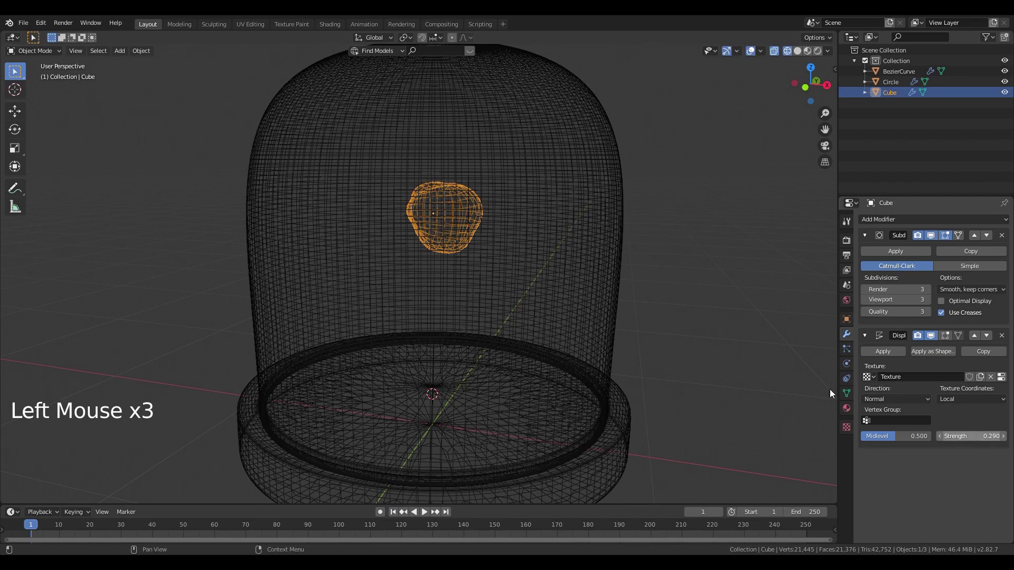
middle_click_drag(459, 301, 438, 273)
Step: Move the rock right along X, out of the dome, and view it in solid shading
scroll(569, 261, "down", 4)
scroll(438, 274, "up", 1, "shift")
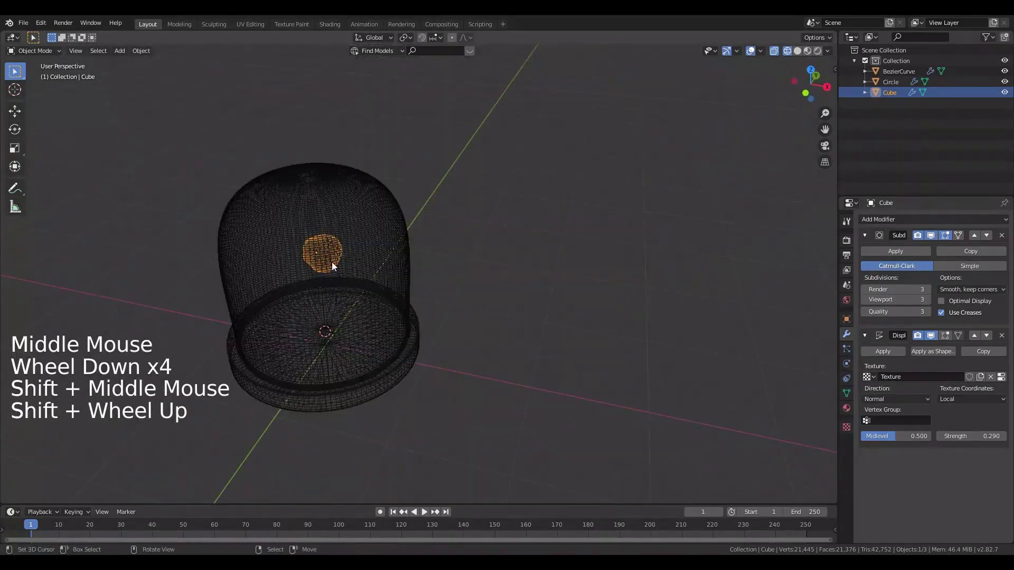
key("g")
key("ctrl")
left_click(470, 291)
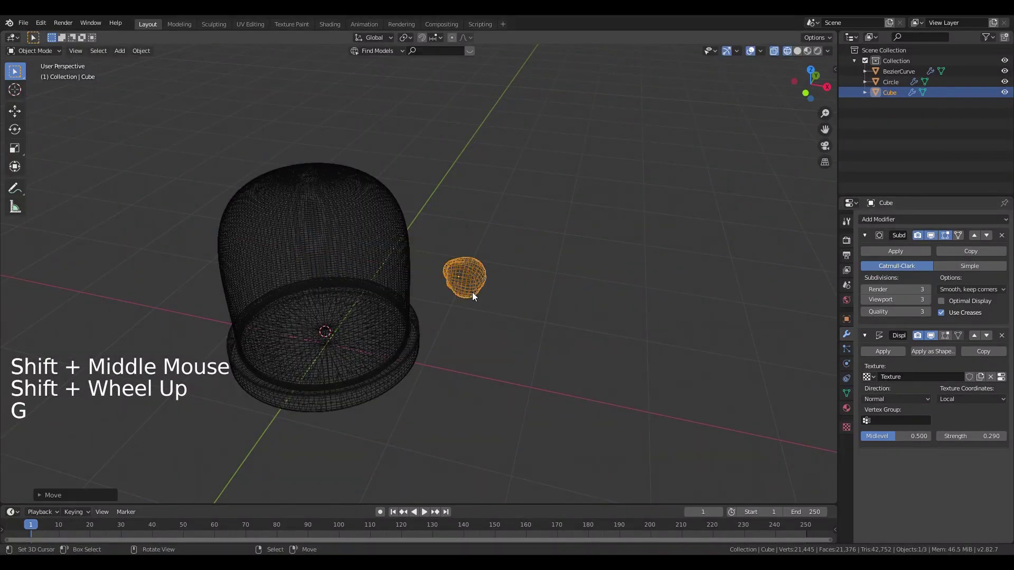
scroll(480, 300, "up", 3)
key("z")
mouse_move(619, 309)
middle_mouse_down()
mouse_move(580, 273)
mouse_move(641, 305)
mouse_move(546, 306)
mouse_move(492, 287)
mouse_move(647, 289)
mouse_move(556, 287)
middle_mouse_up()
scroll(546, 305, "up", 2)
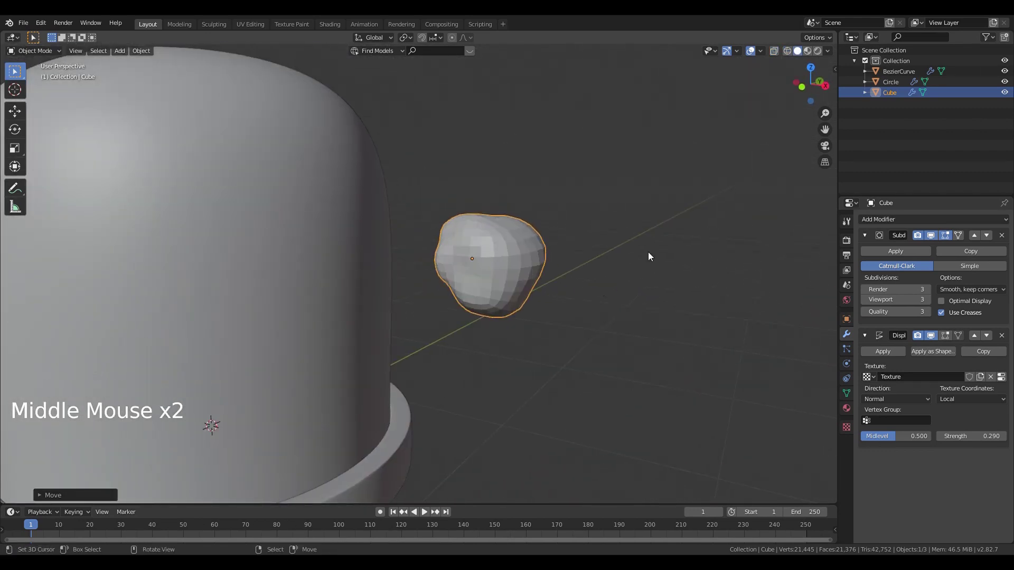
Step: Flatten the rock with a Shift+X scale, then enlarge it uniformly to about 1.93
key("s")
right_click(665, 310)
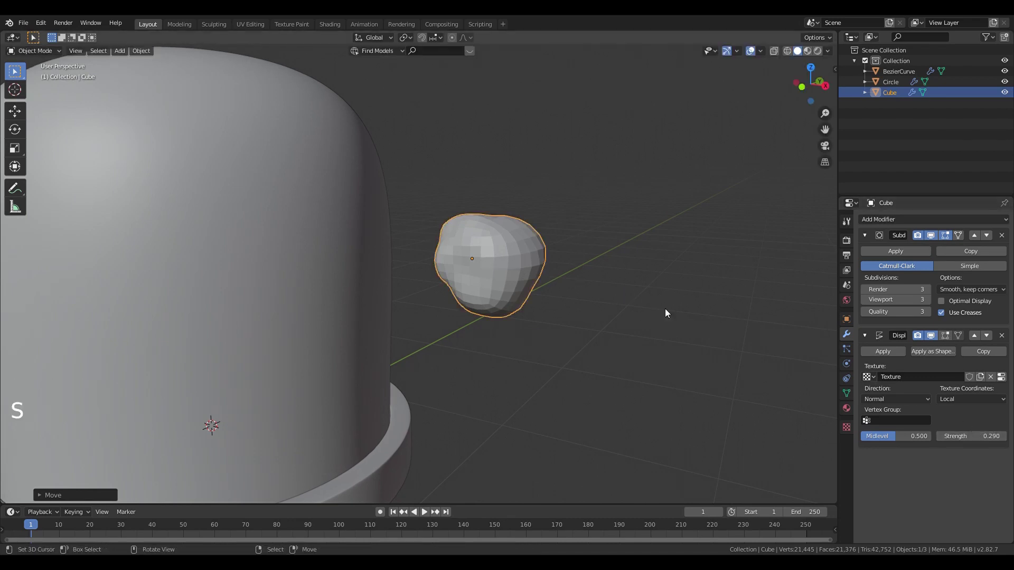
key("s")
key("shift+x")
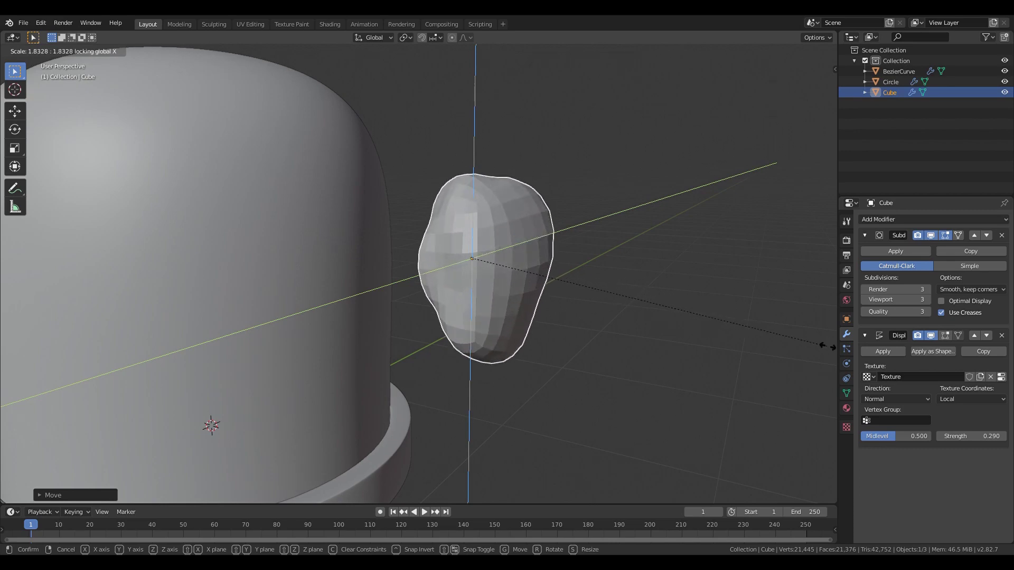
left_click(584, 282)
key("s")
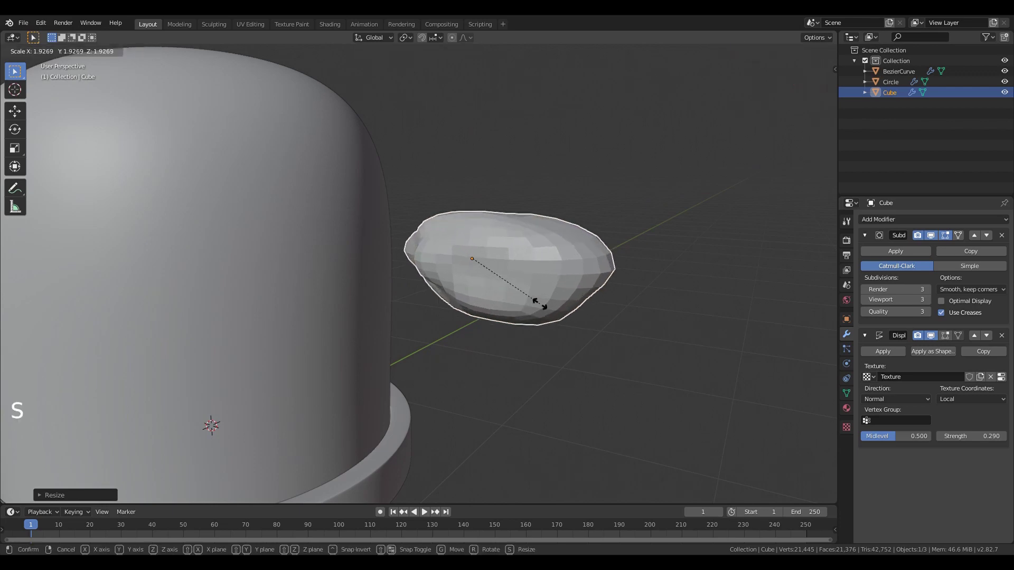
left_click(531, 303)
Step: Set the Displace texture coordinates to Global
middle_click_drag(563, 325, 981, 417)
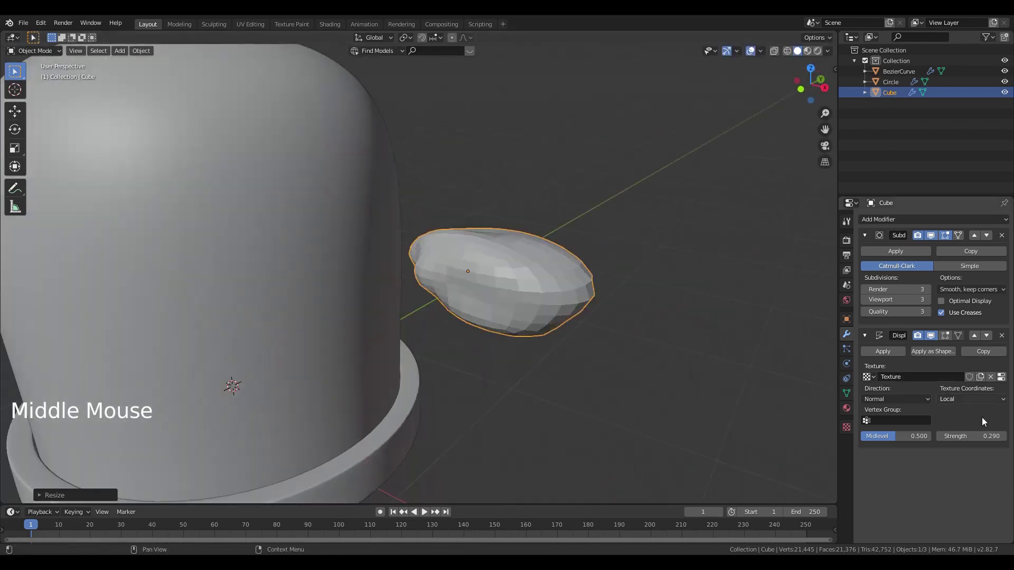
left_click(959, 399)
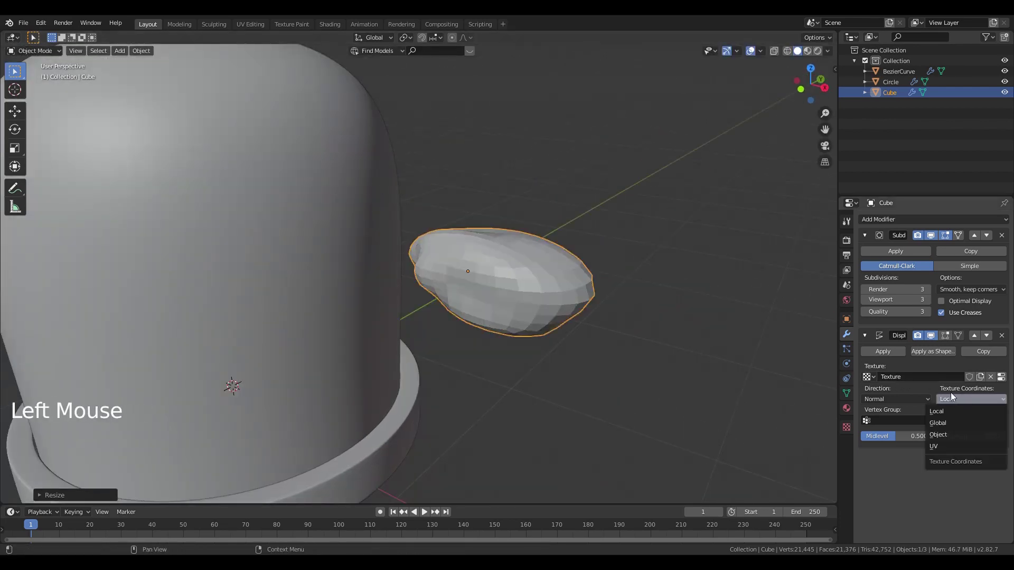
left_click(974, 398)
left_click(959, 422)
scroll(493, 329, "down", 3)
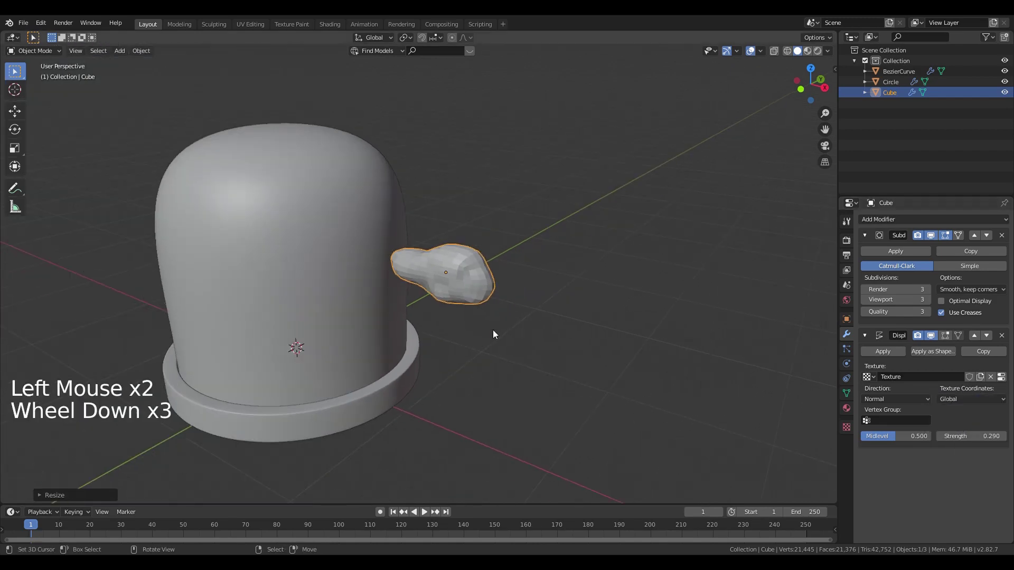
middle_click_drag(492, 329, 673, 337)
Step: Cancel a trial X move of the rock and switch to front orthographic view
key("g")
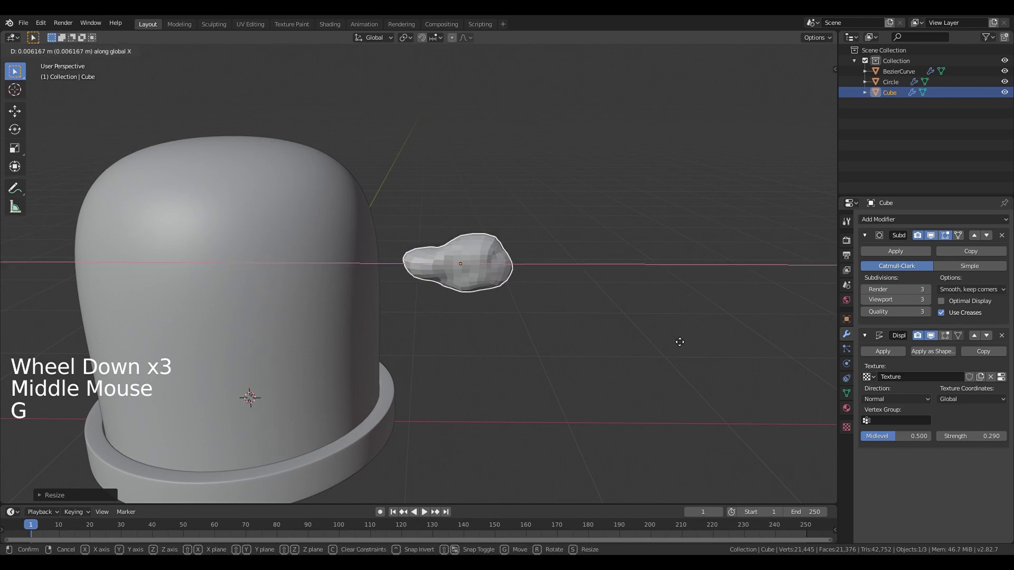
key("x")
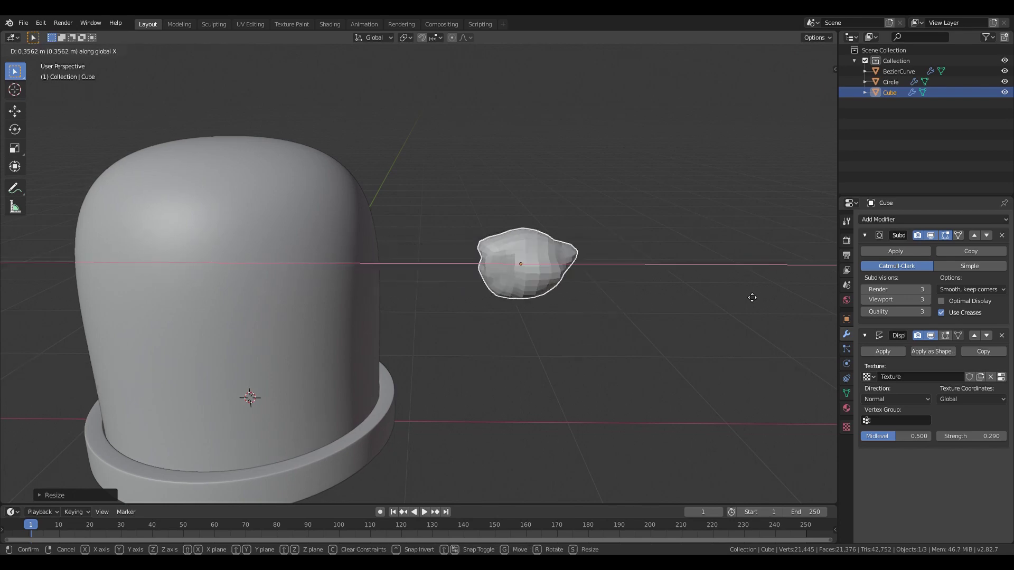
key("Escape")
scroll(457, 340, "down", 2)
mouse_move(475, 332)
middle_mouse_down()
mouse_move(457, 340)
mouse_move(601, 316)
middle_mouse_up()
key("KP_1")
Step: In wireframe, move the rock onto the dome's right wall at X 0.68959 m, Z 0.62157 m
key("z")
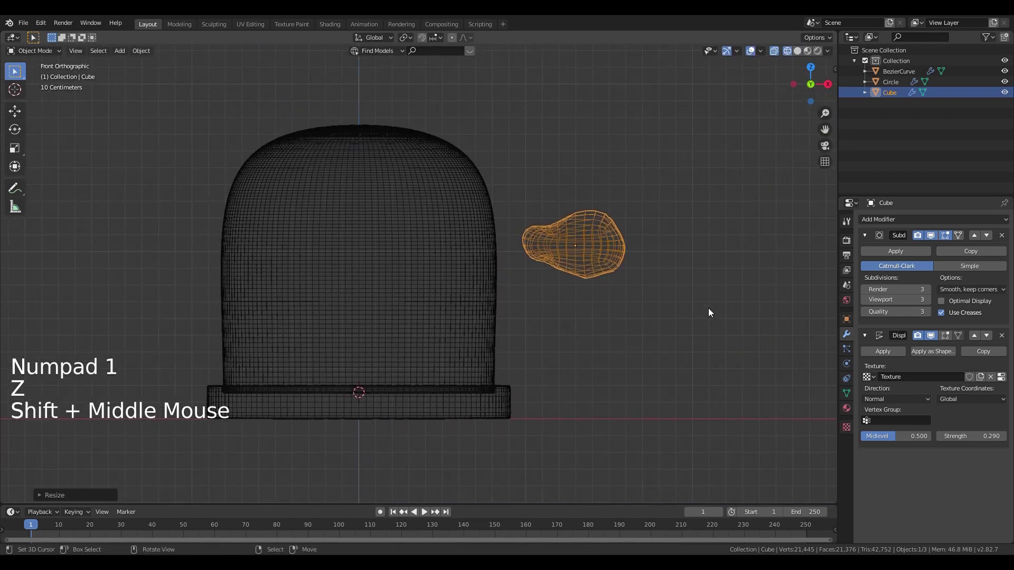
key("g")
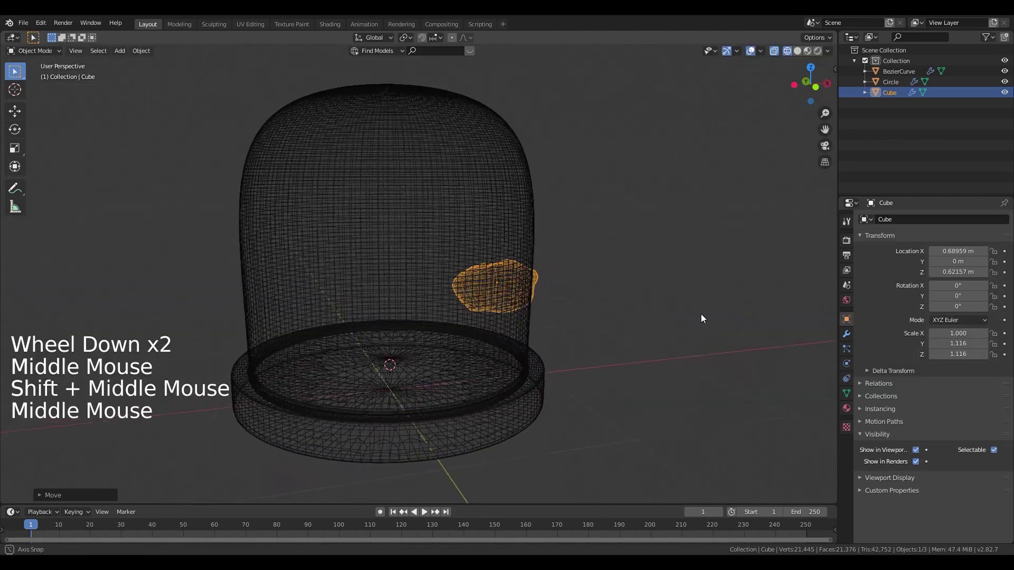
middle_click_drag(701, 315, 619, 301)
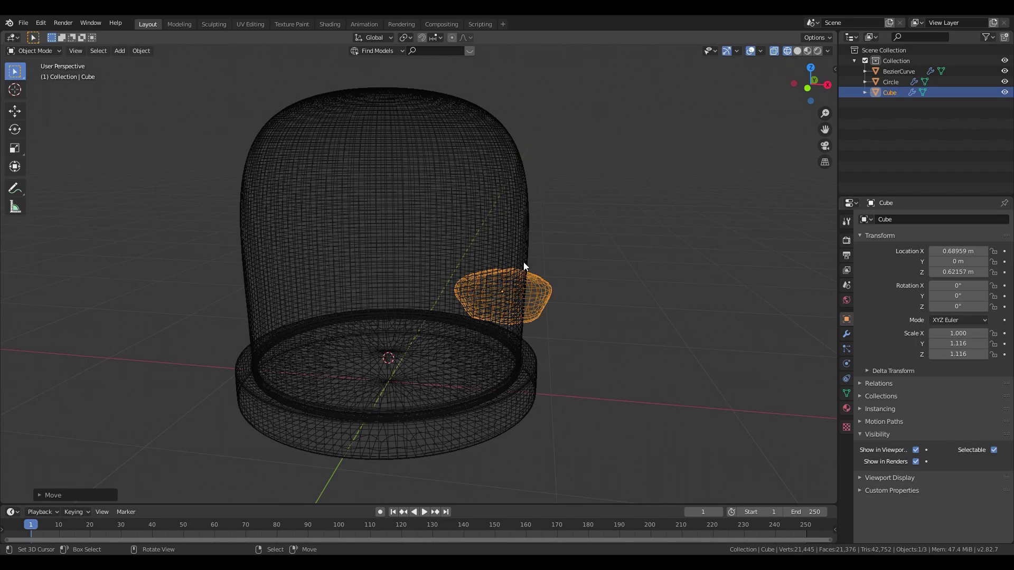
Step: Add a Boolean modifier to the rock with the BezierCurve dome as its object
left_click(846, 333)
middle_click_drag(629, 364, 549, 339, "shift")
scroll(549, 339, "up", 2)
left_click(885, 220)
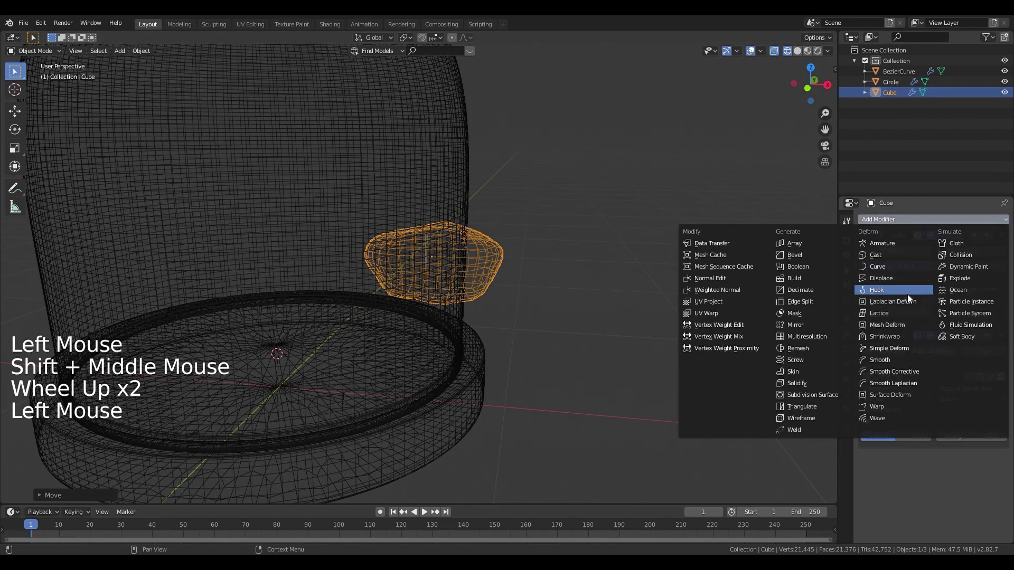
left_click(808, 268)
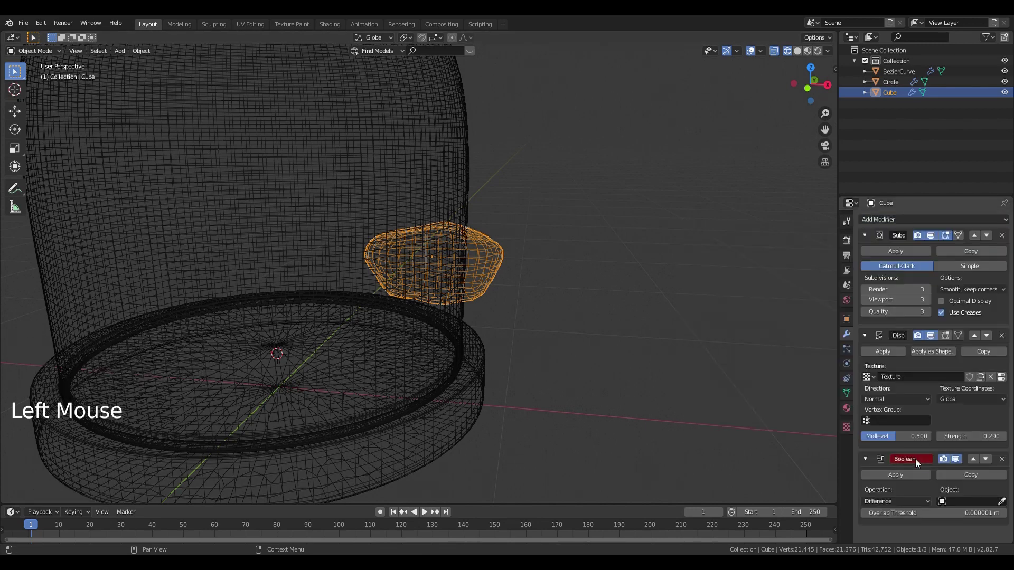
left_click(1001, 501)
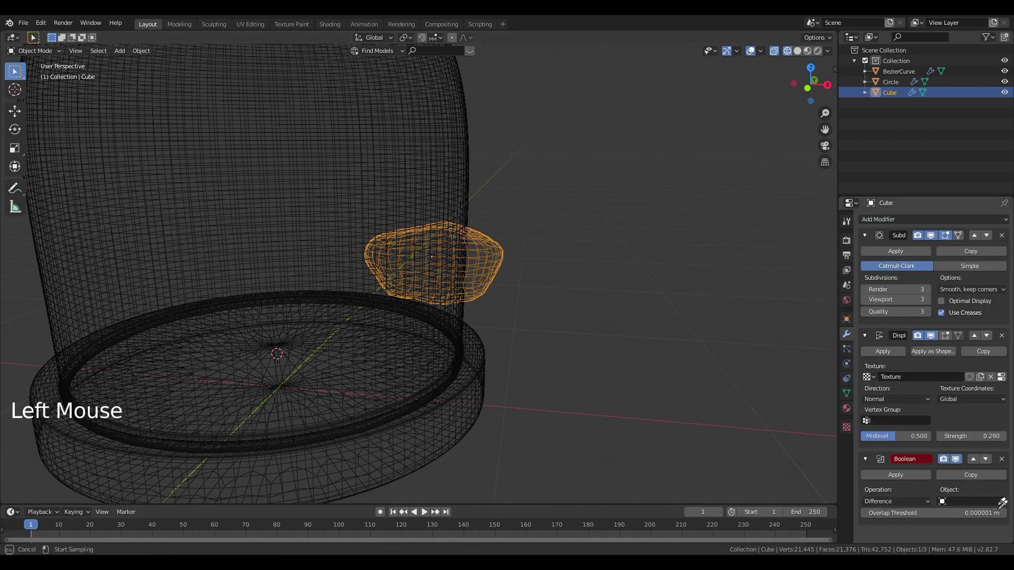
left_click(458, 139)
middle_click_drag(544, 274, 566, 290)
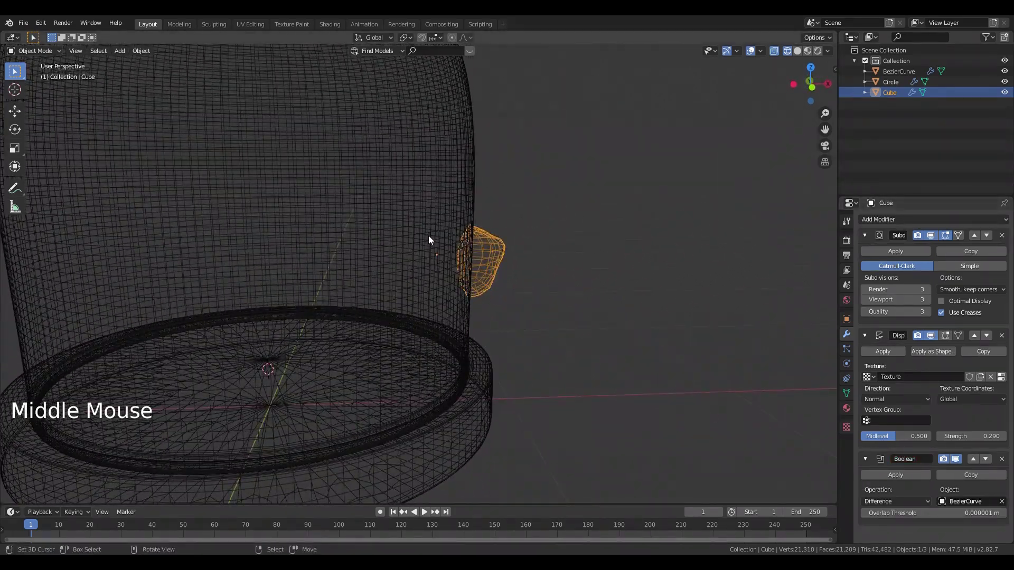
Step: Set the Boolean operation to Intersect so only the rock's part inside the dome remains
left_click(878, 501)
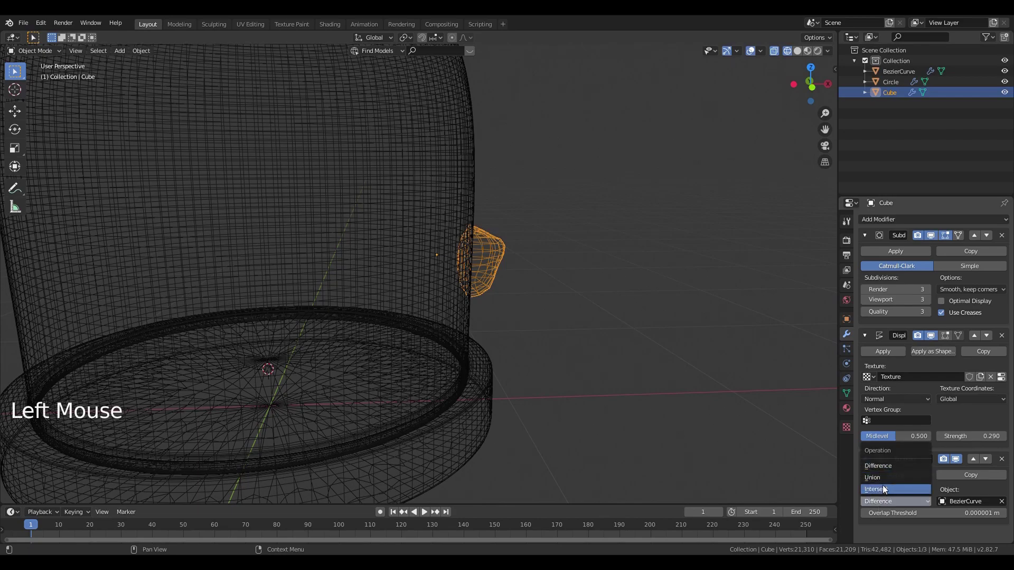
left_click(882, 488)
mouse_move(575, 306)
middle_mouse_down()
mouse_move(496, 296)
mouse_move(578, 303)
middle_mouse_up()
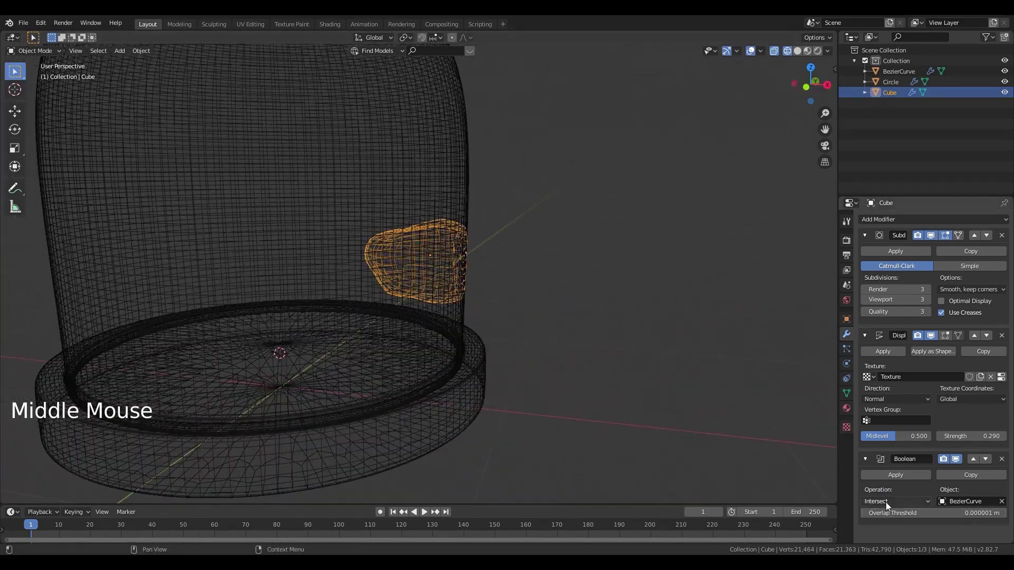
middle_click_drag(607, 359, 575, 309)
scroll(511, 287, "up", 2)
scroll(541, 305, "down", 2)
middle_click_drag(576, 309, 579, 295)
Step: Shift the rock along X and reselect it inside the dome
key("g")
key("x")
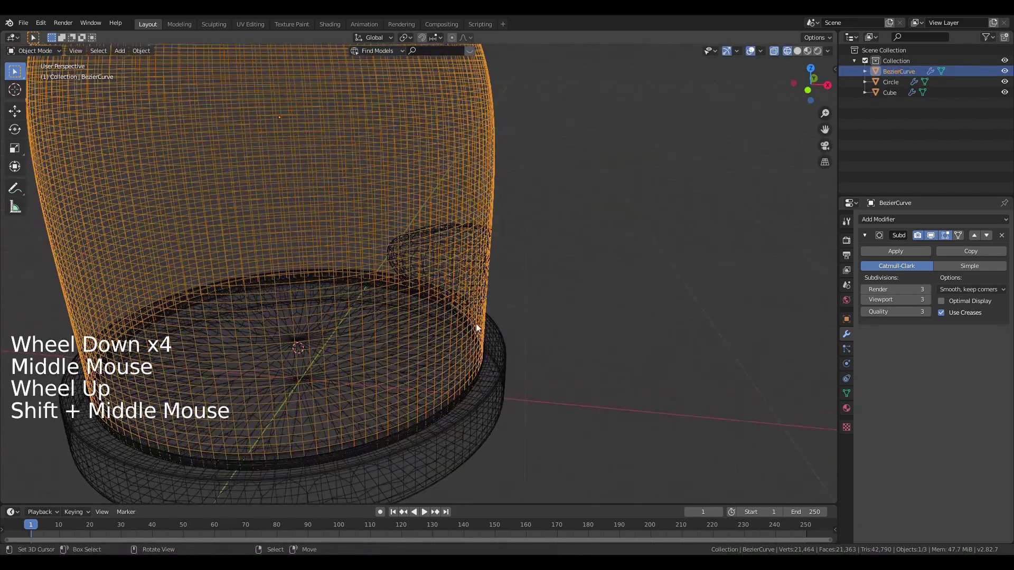
middle_click_drag(477, 323, 470, 320)
middle_click_drag(470, 320, 464, 316, "shift")
right_click(457, 265)
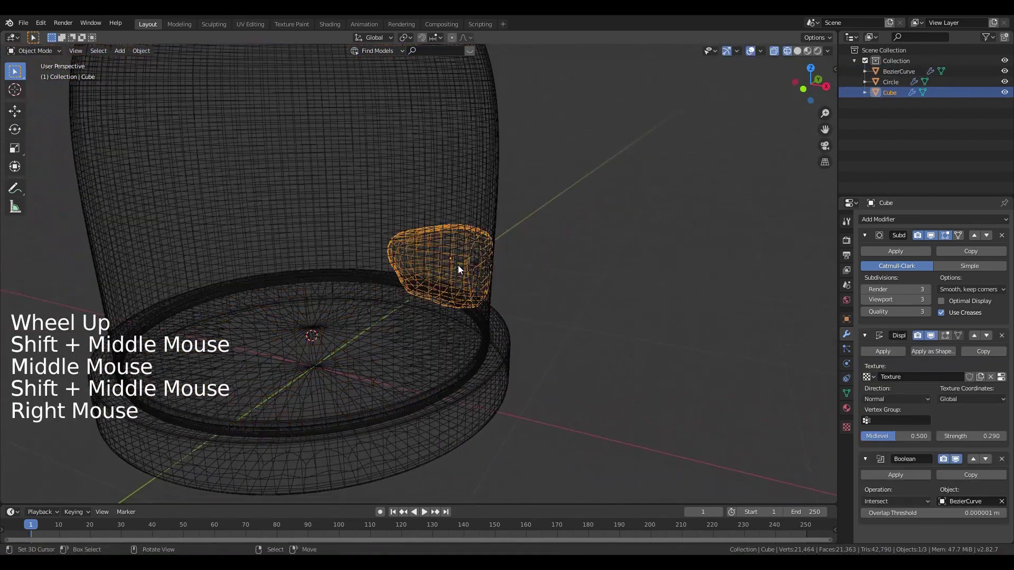
middle_click_drag(475, 268, 634, 277)
scroll(544, 269, "down", 2)
Step: In right view, duplicate the rock twice, placing copies upper-left and right on the dome
key("KP_3")
key("shift+d")
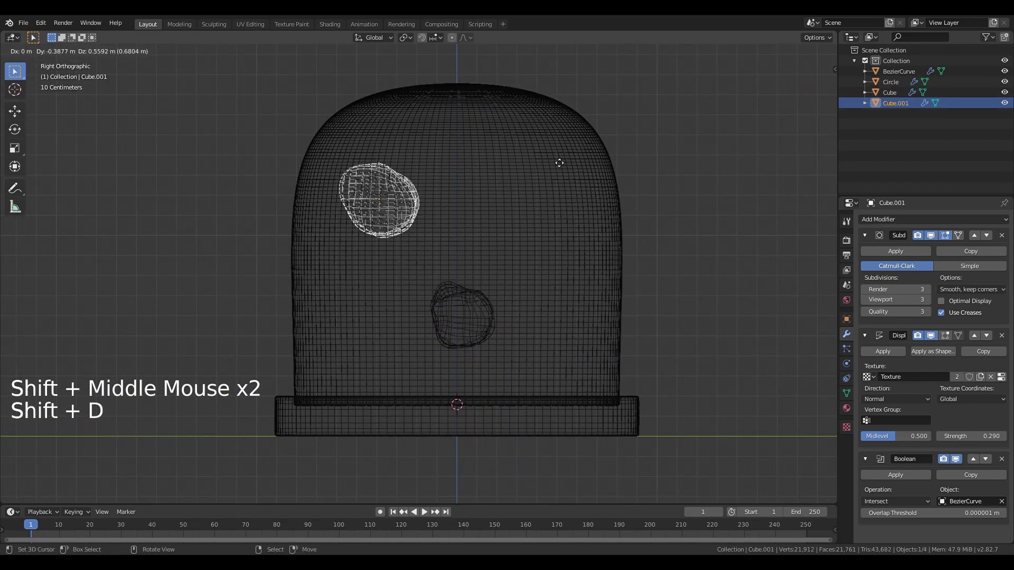
left_click(521, 140)
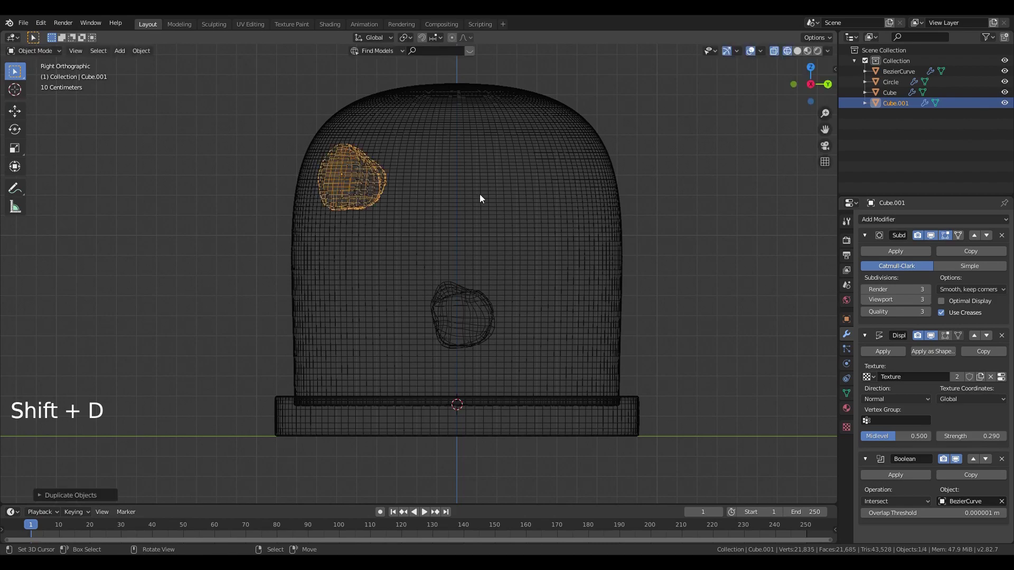
key("shift+d")
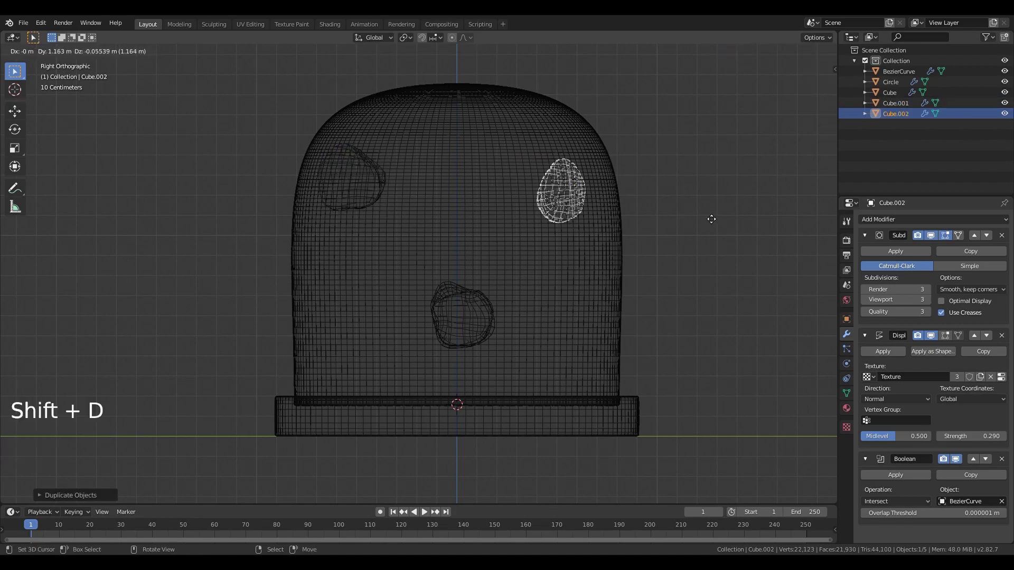
left_click(730, 223)
Step: Reposition the first rock copy along the X axis
middle_click_drag(581, 245, 493, 229)
right_click(494, 229)
right_click(480, 225)
middle_click_drag(581, 226, 616, 227, "shift")
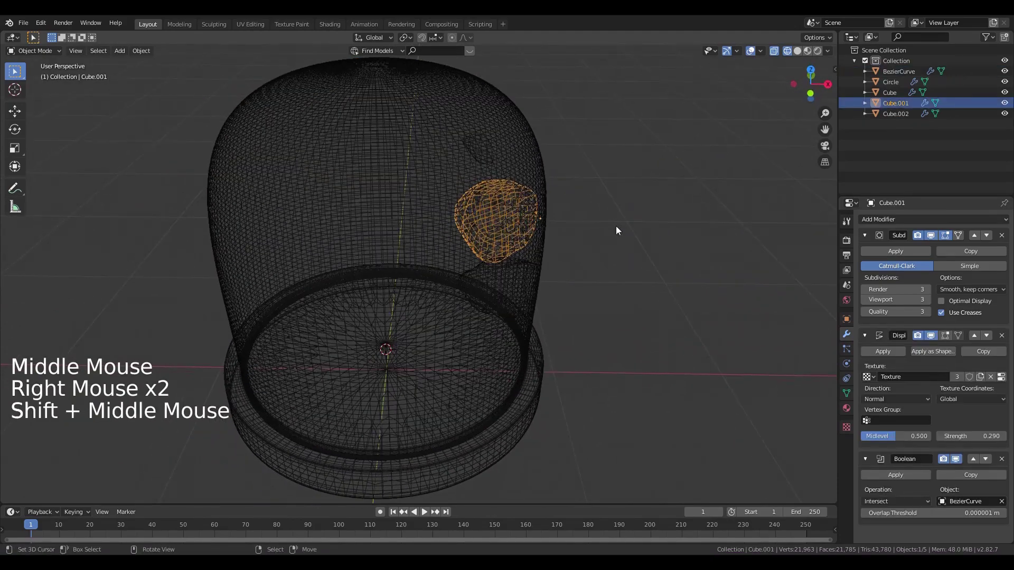
key("g")
key("x")
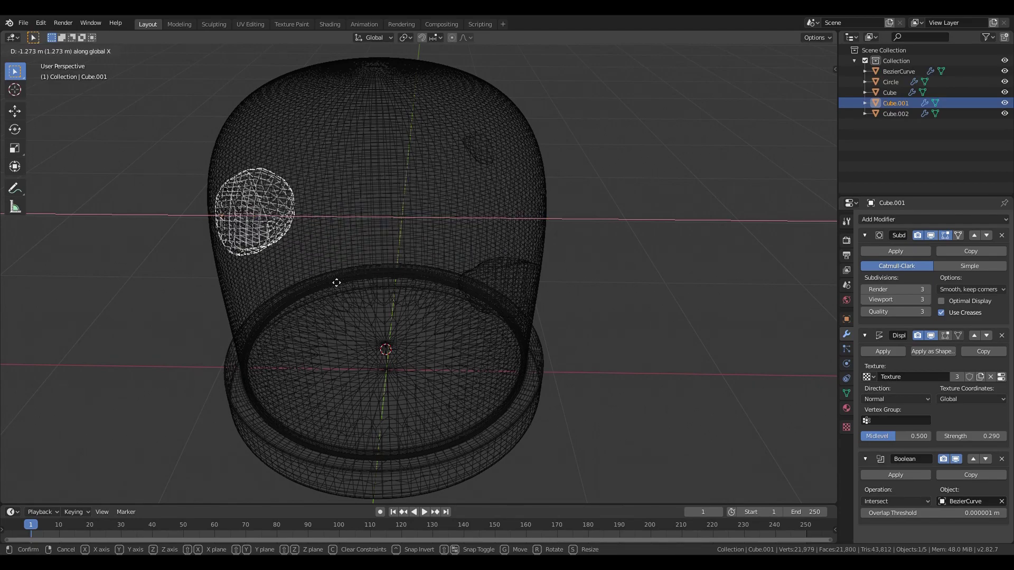
left_click(591, 286)
middle_click_drag(591, 285, 521, 166)
right_click(530, 180)
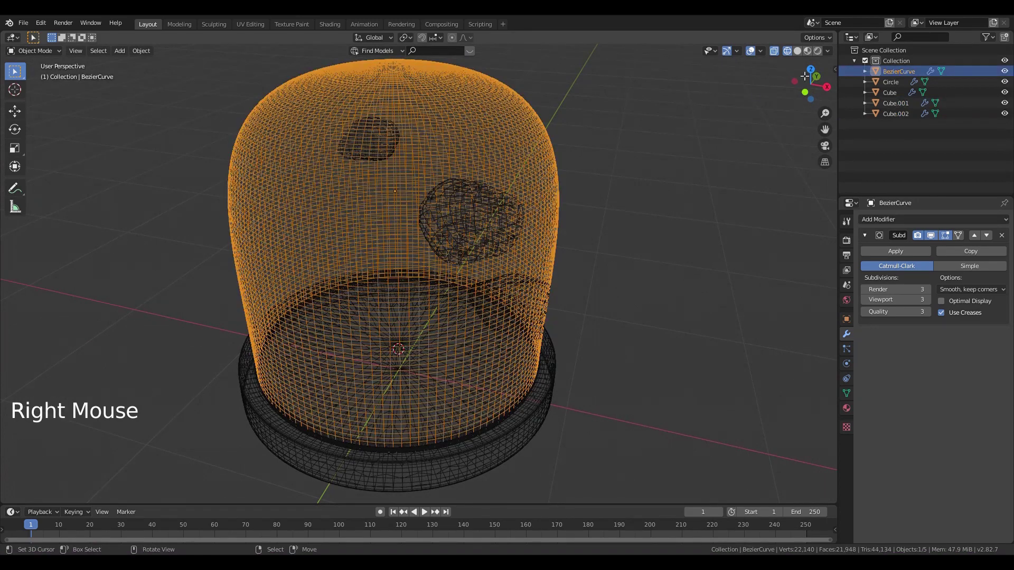
Step: Hide the BezierCurve cutter and inspect the rocks in solid shading, selecting Cube.001
left_click(1004, 71)
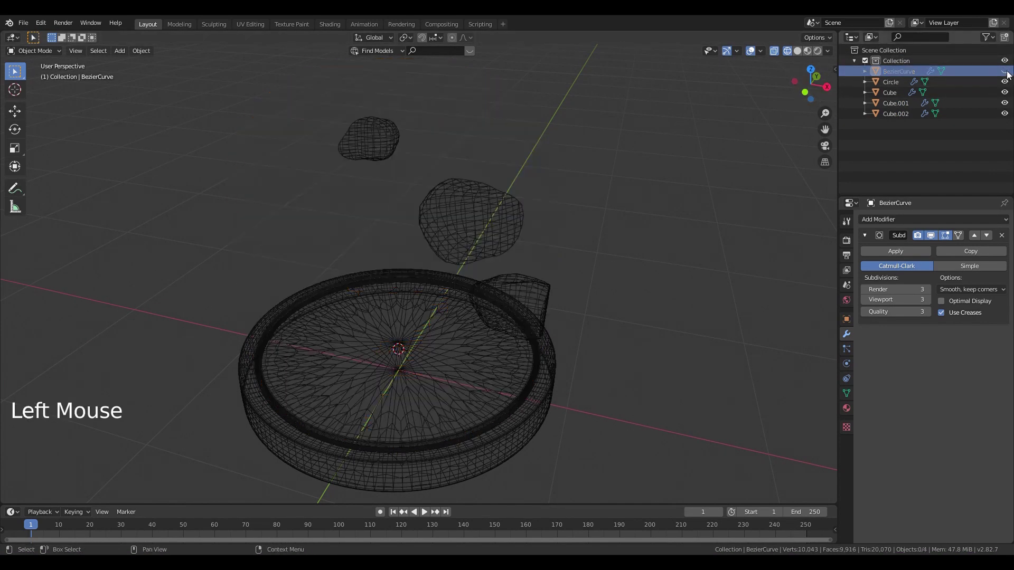
middle_click_drag(618, 290, 573, 278)
key("z")
mouse_move(476, 276)
middle_mouse_down()
mouse_move(269, 280)
mouse_move(617, 272)
mouse_move(519, 194)
middle_mouse_up()
right_click(294, 276)
right_click(519, 193)
middle_click_drag(600, 290, 442, 136)
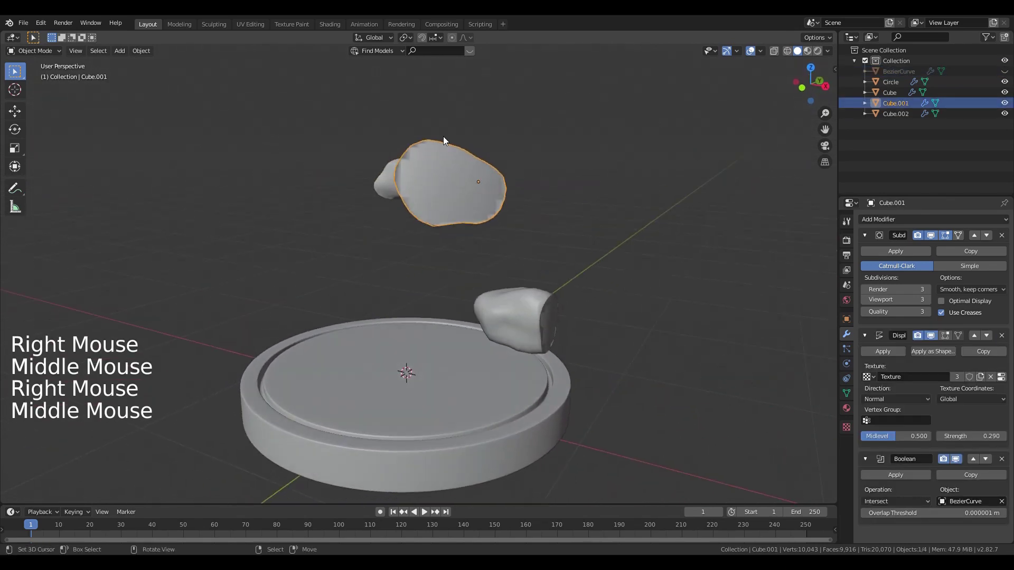
middle_click_drag(577, 262, 524, 199, "shift")
middle_click_drag(640, 204, 436, 267)
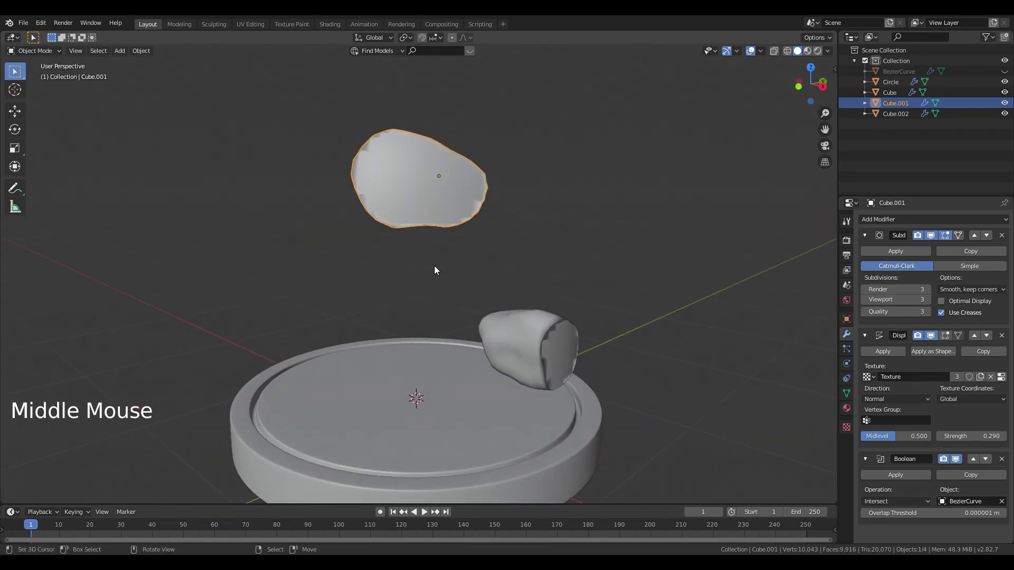
scroll(433, 275, "down", 3)
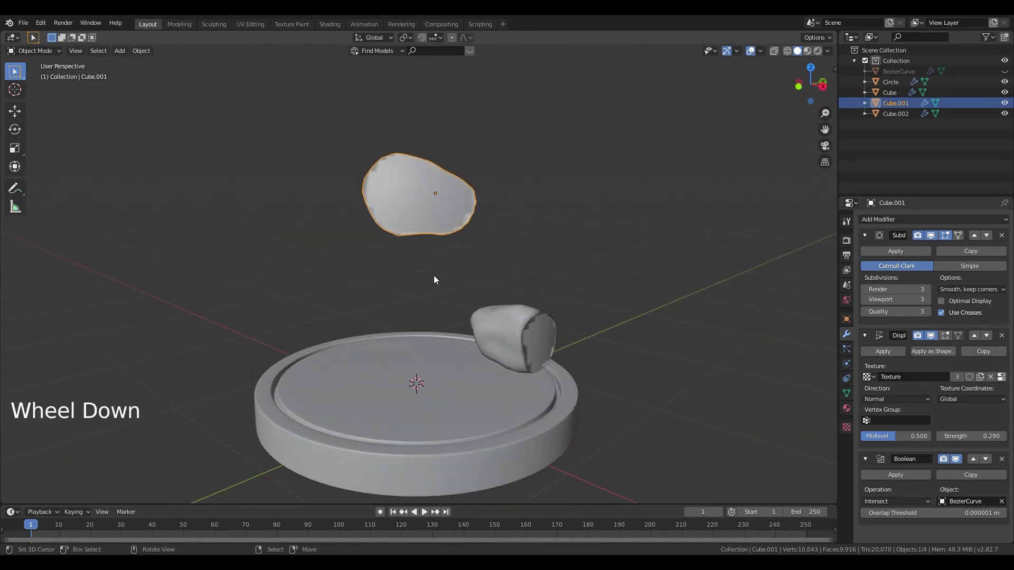
scroll(436, 282, "up", 1)
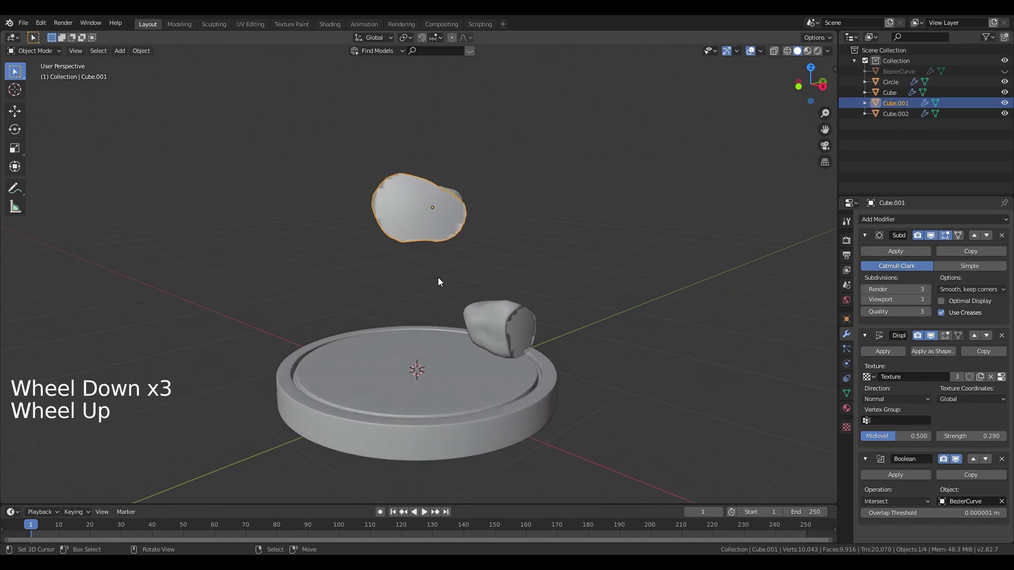
middle_click_drag(509, 297, 547, 296)
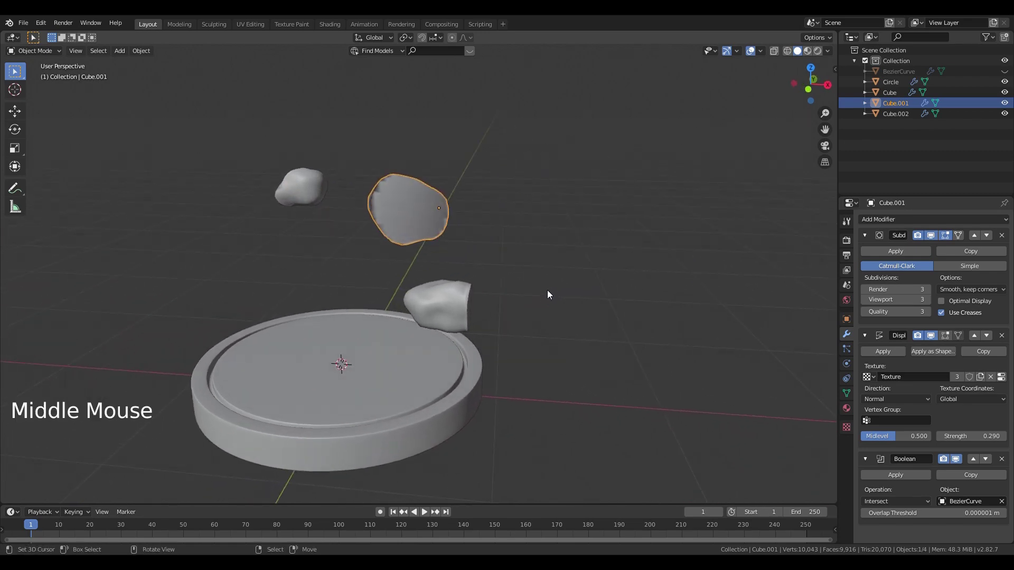
scroll(581, 325, "up", 2)
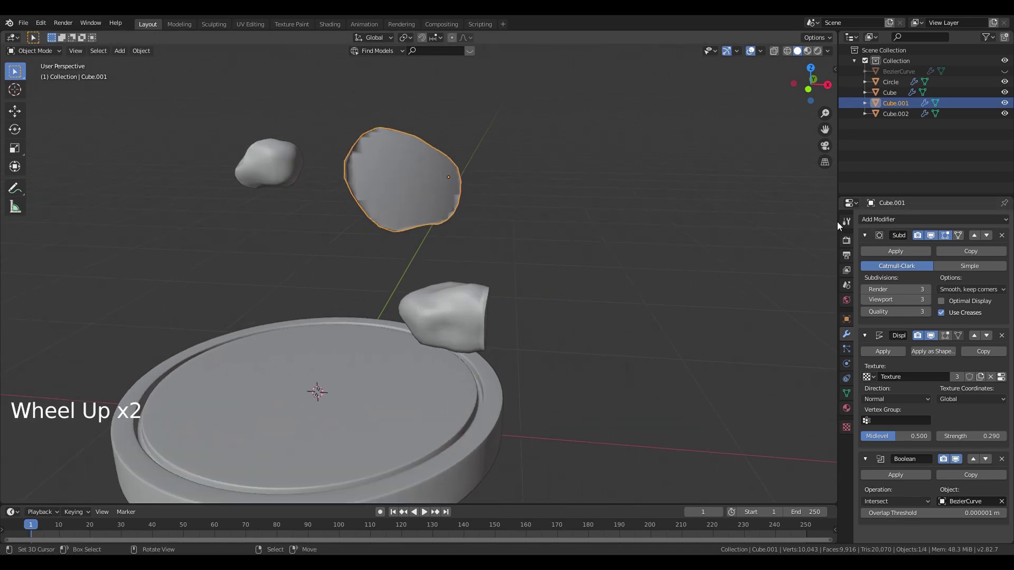
Step: Add a Subdivision Surface modifier to Cube.001 with viewport level 2
left_click(876, 218)
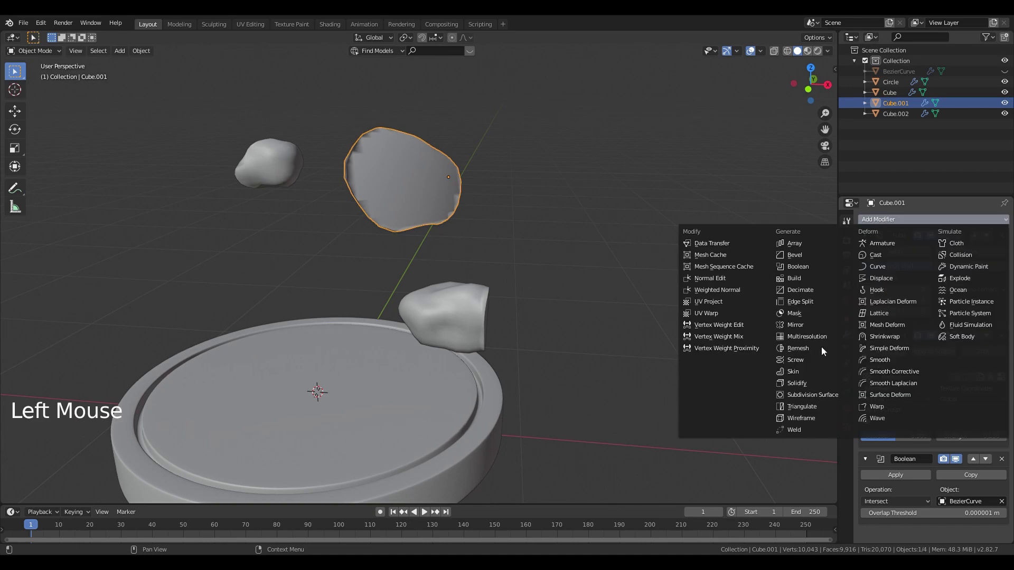
left_click(821, 397)
scroll(915, 480, "down", 6)
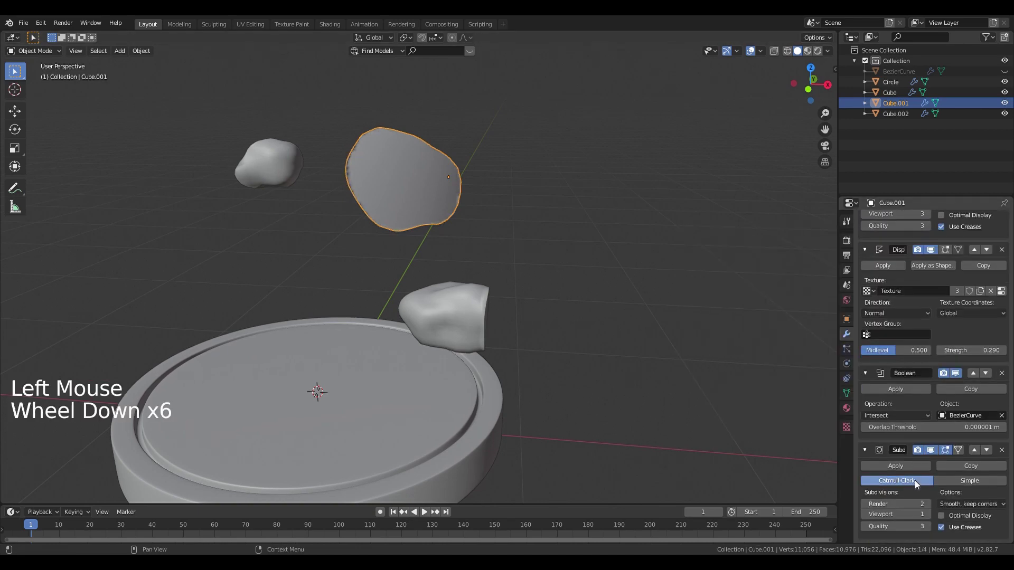
left_click(928, 516)
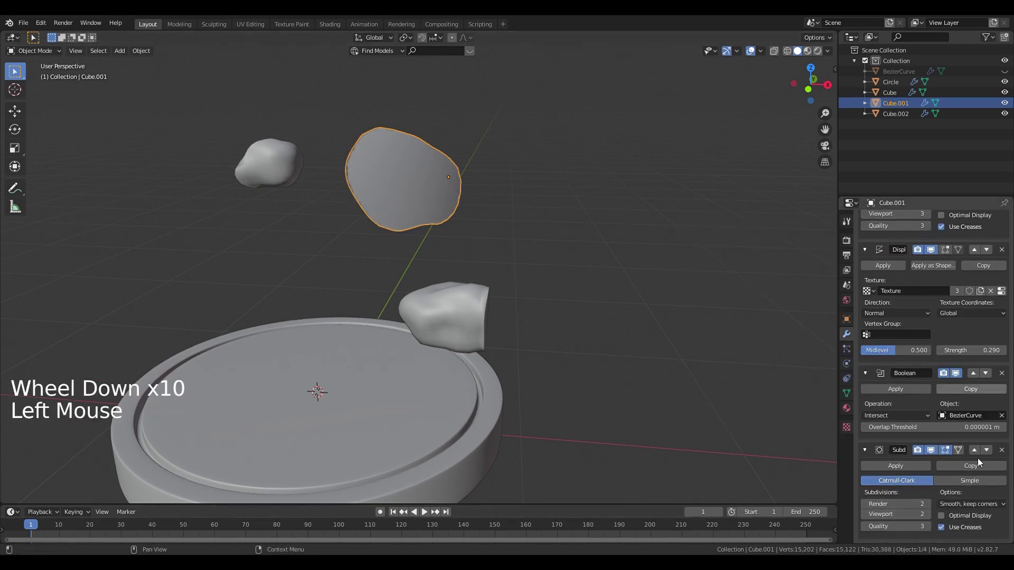
scroll(933, 418, "up", 8)
scroll(924, 408, "up", 5)
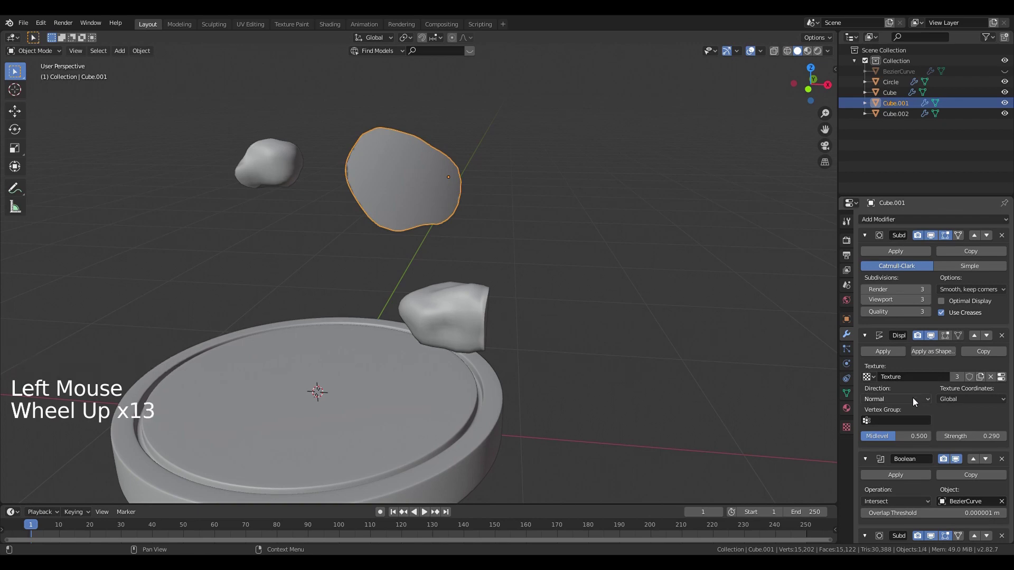
Step: Add a Bevel modifier limited by Angle, with 2 segments and a 0.028 m offset
left_click(889, 221)
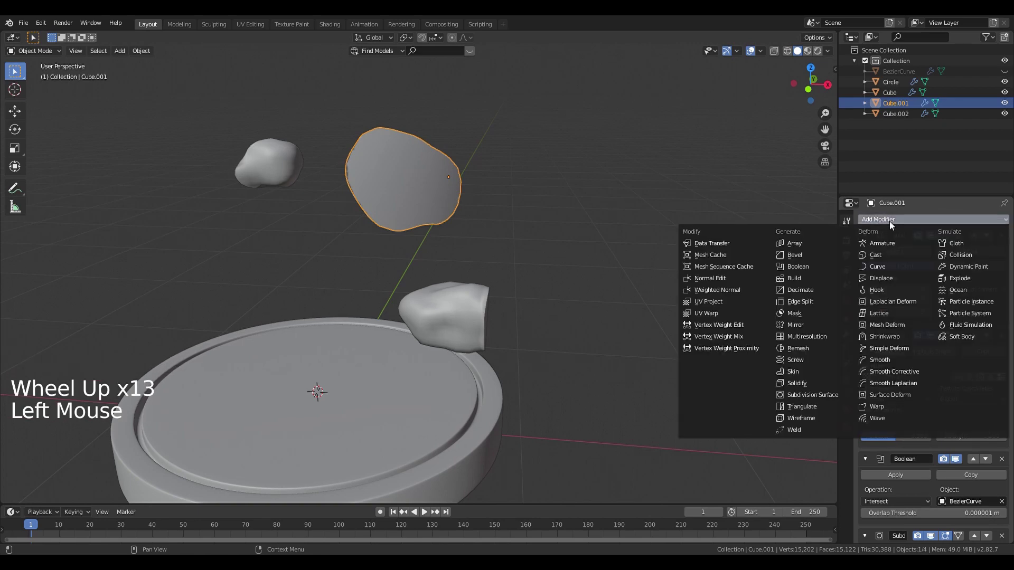
left_click(811, 253)
middle_click_drag(472, 185, 687, 359, "shift")
scroll(483, 274, "up", 4)
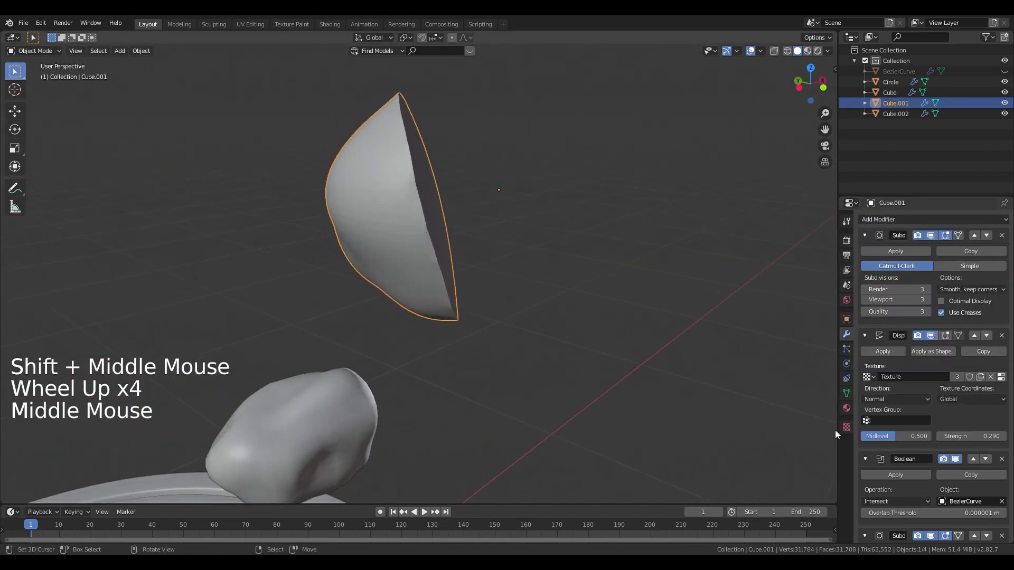
scroll(884, 439, "down", 16)
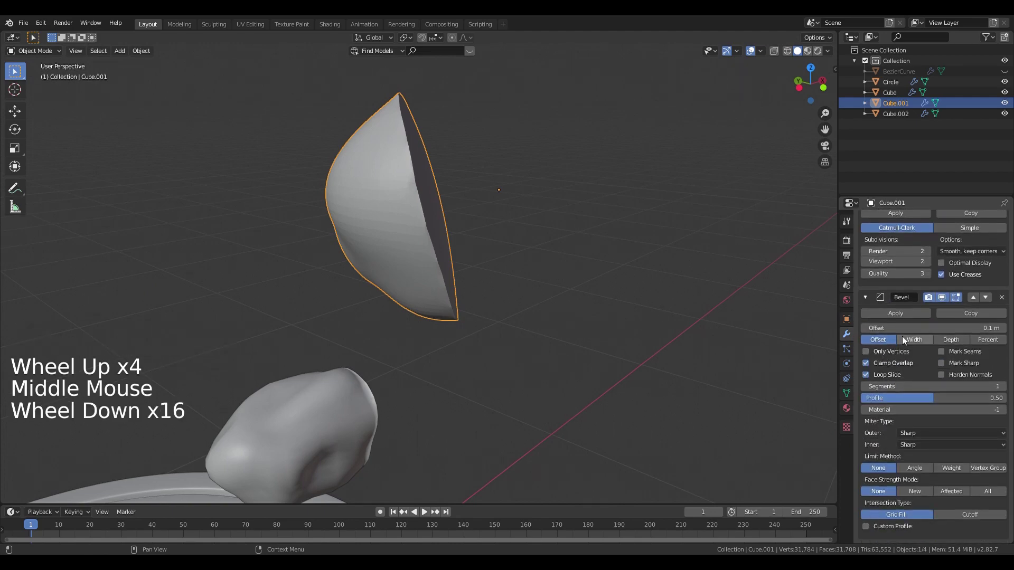
left_click(916, 467)
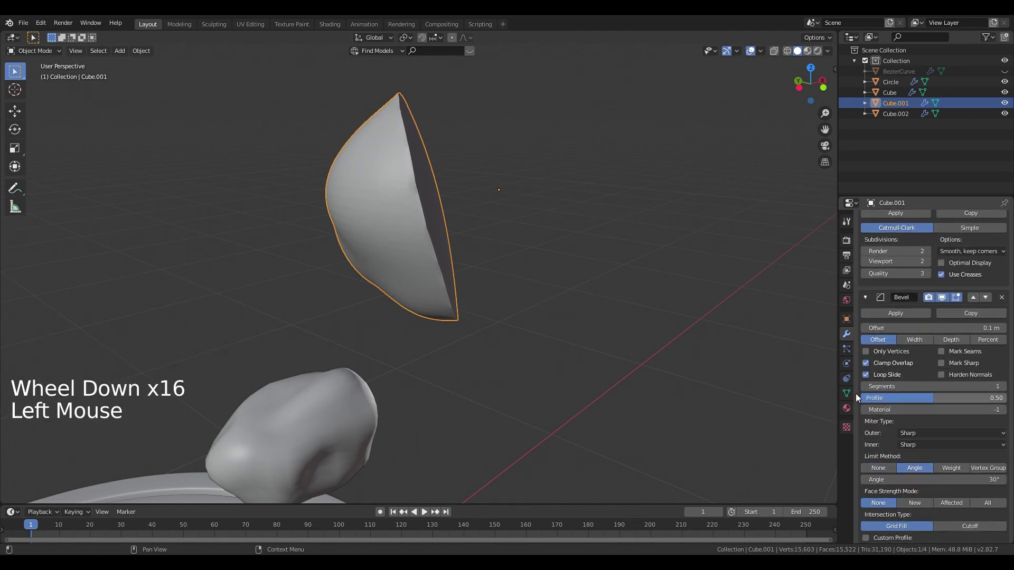
left_click(1002, 386)
middle_click_drag(476, 264, 528, 222)
left_click_drag(993, 328, 953, 328, "shift")
mouse_move(571, 293)
middle_mouse_down()
mouse_move(654, 285)
mouse_move(704, 295)
mouse_move(582, 305)
middle_mouse_up()
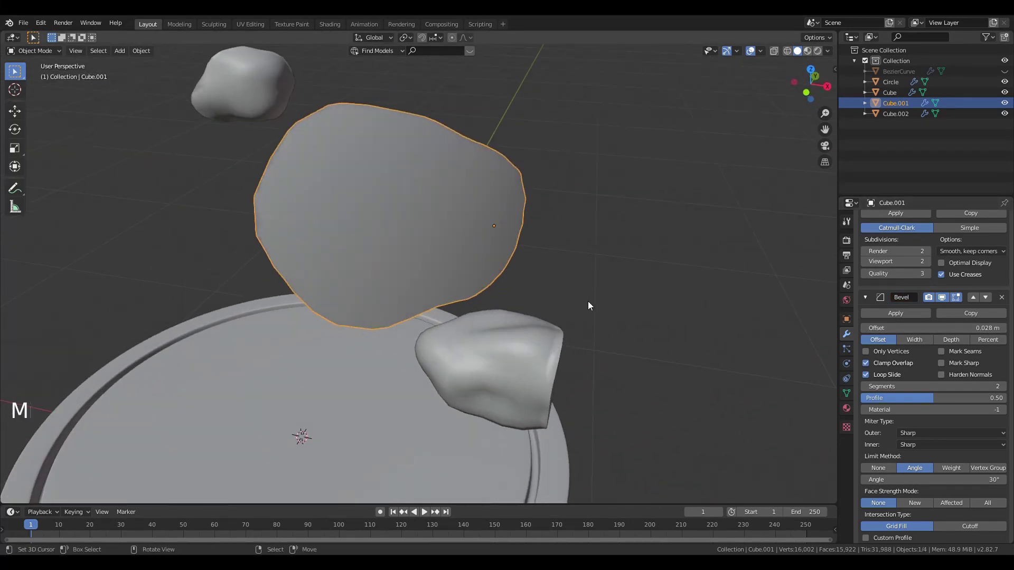
Step: Move Cube.001 along global X to a new spot above the disc base
key("g")
key("x")
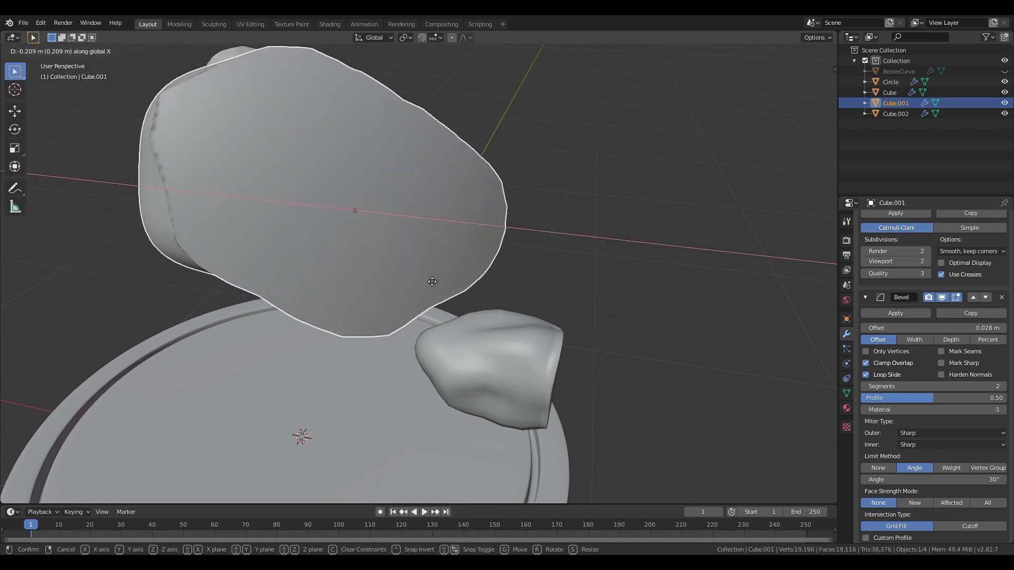
left_click(276, 296)
scroll(553, 318, "down", 3)
Step: Orbit and zoom to settle a front view of the disc and rocks
middle_click_drag(552, 318, 660, 311)
scroll(916, 310, "up", 5)
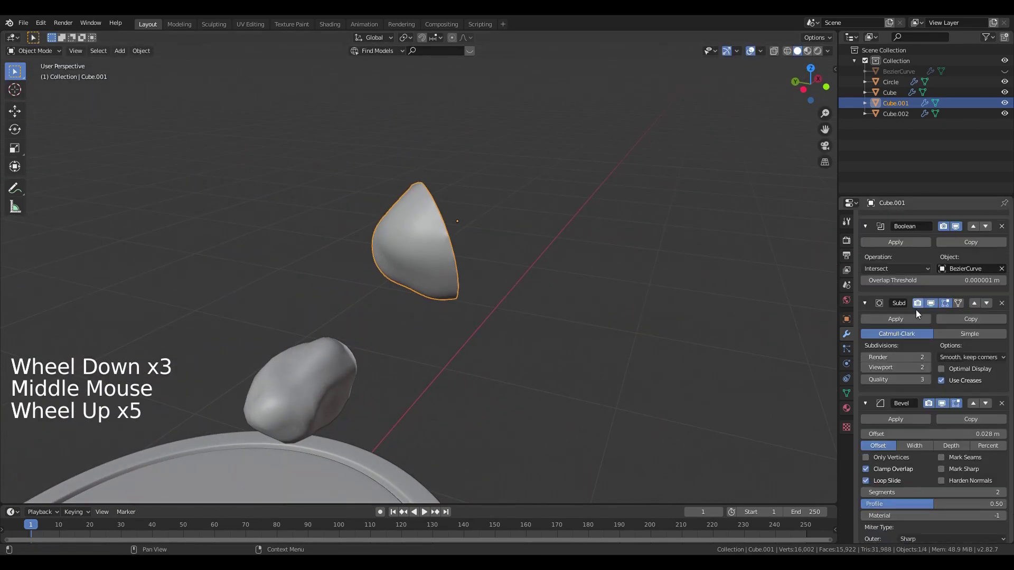
scroll(916, 310, "up", 8)
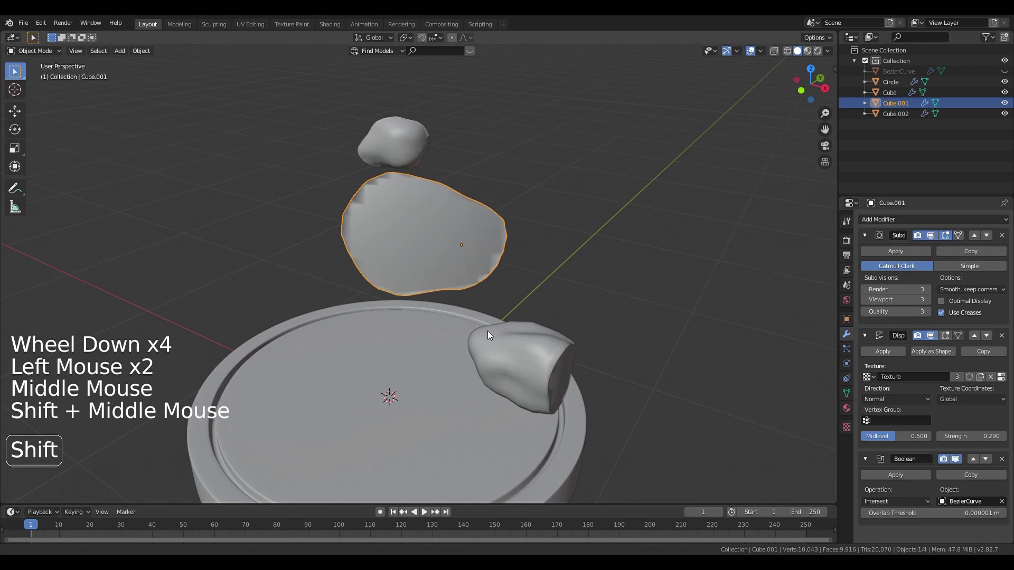
middle_click_drag(487, 331, 620, 255, "shift")
scroll(597, 273, "down", 3)
scroll(620, 256, "down", 2)
middle_click_drag(344, 367, 500, 354, "shift")
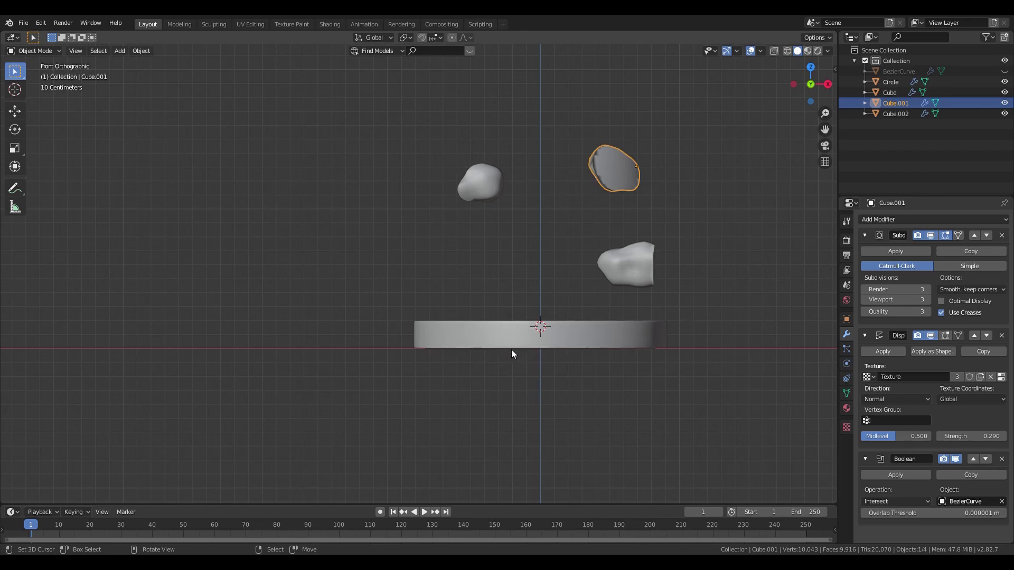
Step: Add a NURBS path, stand it upright, and move it along X to the left of the disc
key("shift+a")
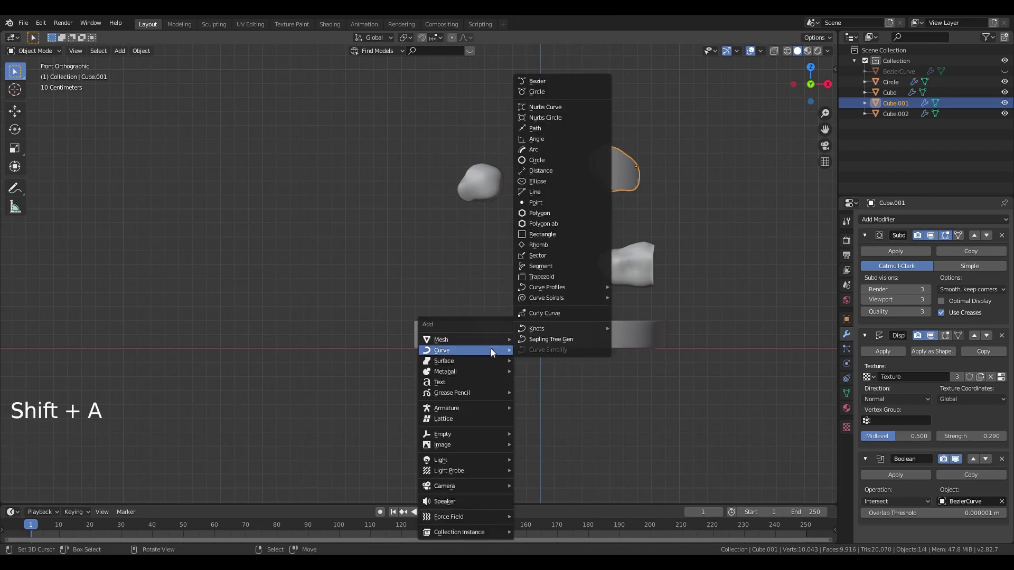
left_click(560, 128)
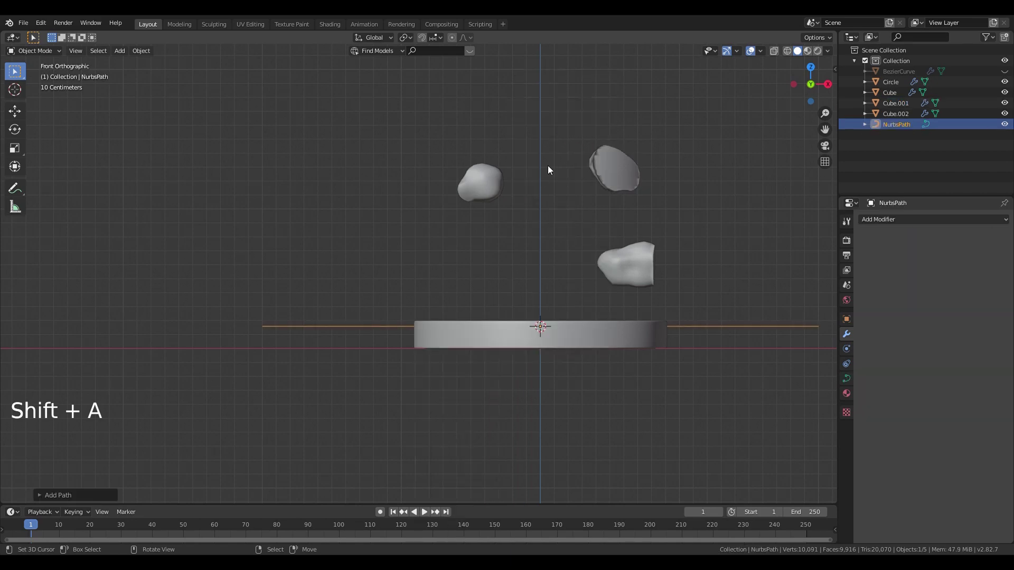
middle_click_drag(416, 364, 503, 335, "shift")
key("r")
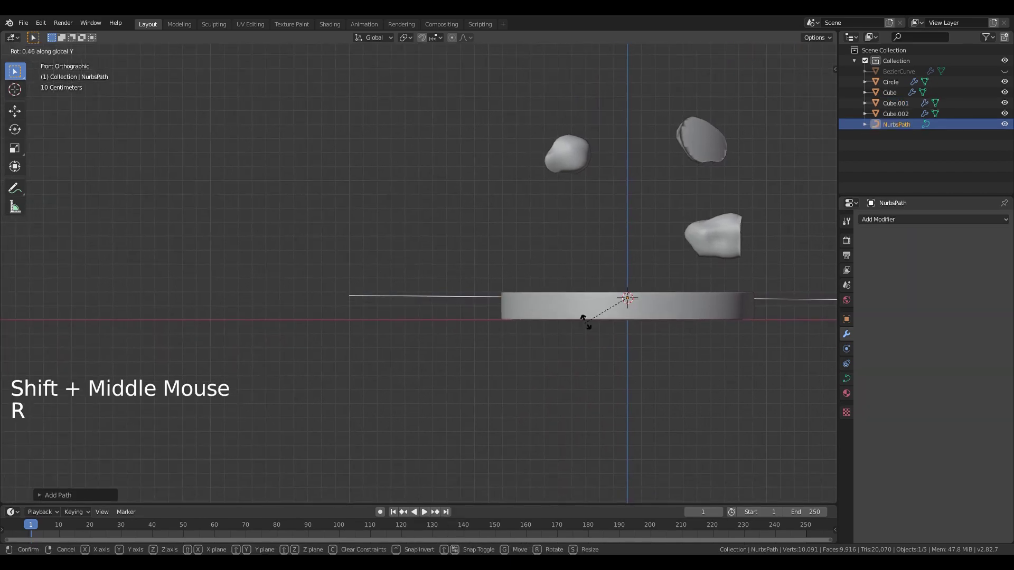
left_click(664, 356)
key("g")
key("x")
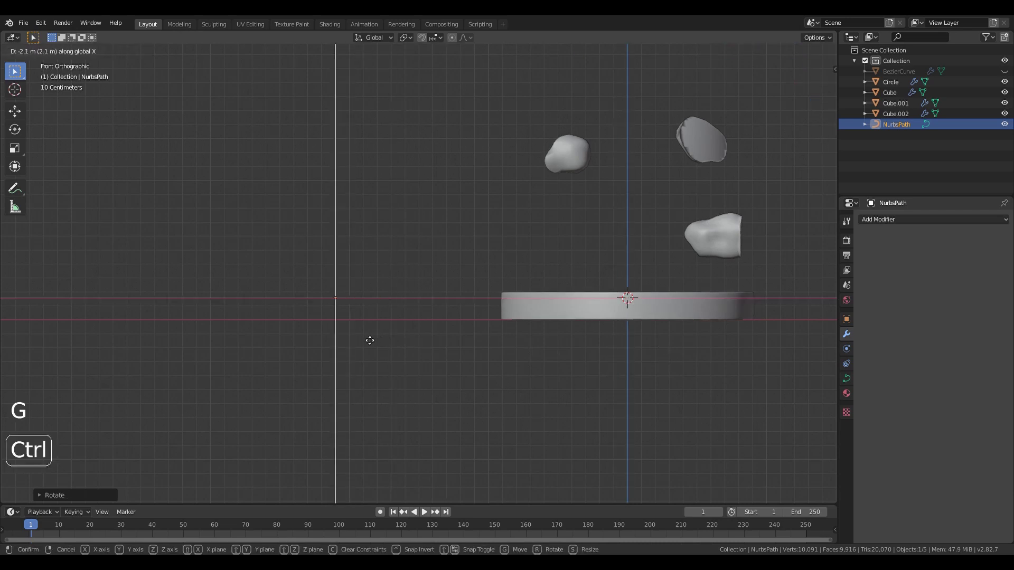
left_click(363, 340)
Step: Switch to the front view and scale the path down to a small blade size
middle_click_drag(423, 333, 474, 319, "shift")
scroll(586, 286, "down", 1)
scroll(586, 285, "up", 1)
scroll(474, 319, "up", 4)
key("KP_1")
key("ctrl+z")
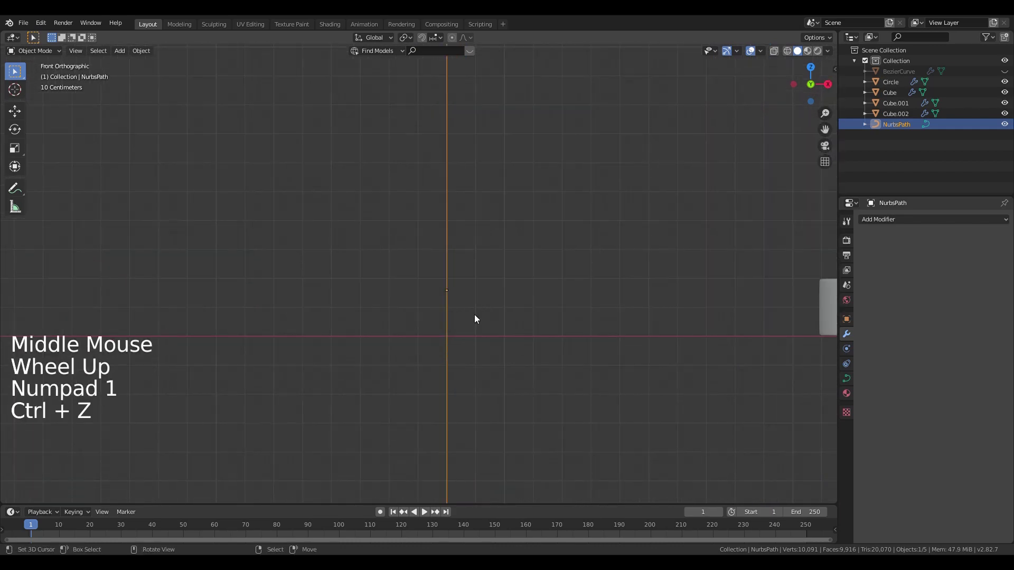
key("s")
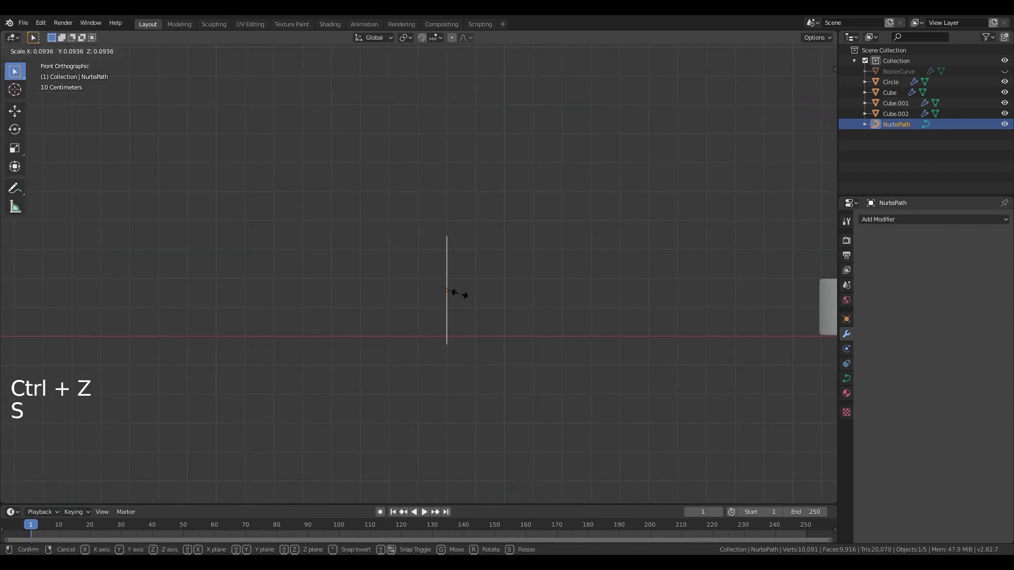
left_click(470, 296)
scroll(468, 306, "up", 4)
middle_click_drag(468, 306, 440, 297, "shift")
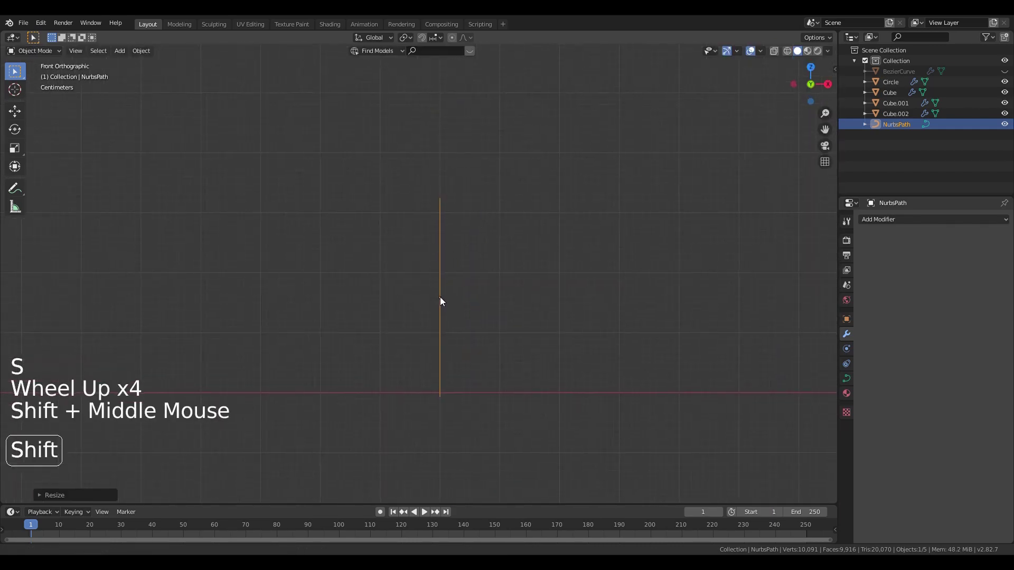
Step: Show the path's curve data with Shape Keys collapsed and Geometry expanded
left_click(847, 379)
left_click(892, 441)
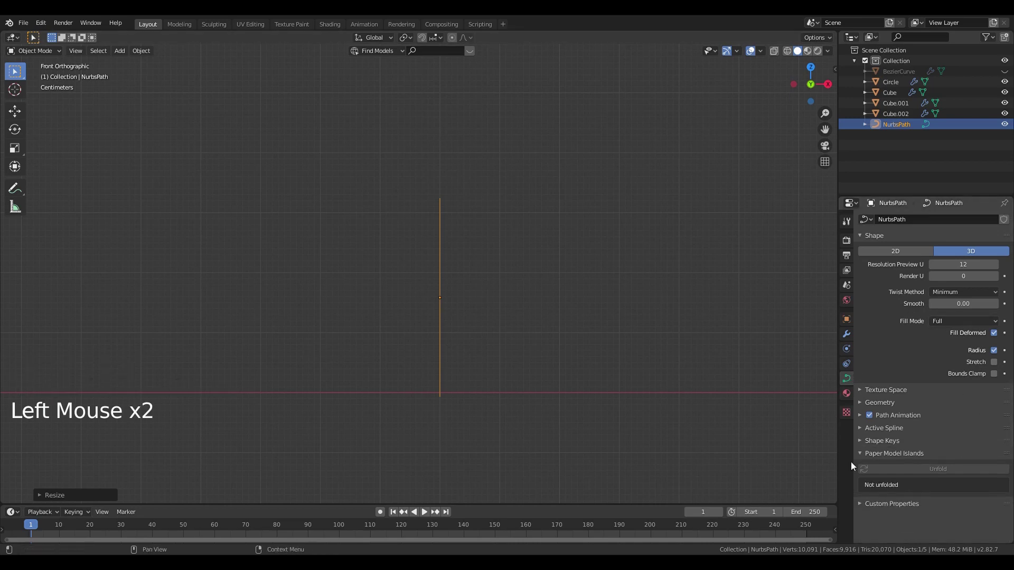
left_click(885, 404)
scroll(924, 407, "down", 2)
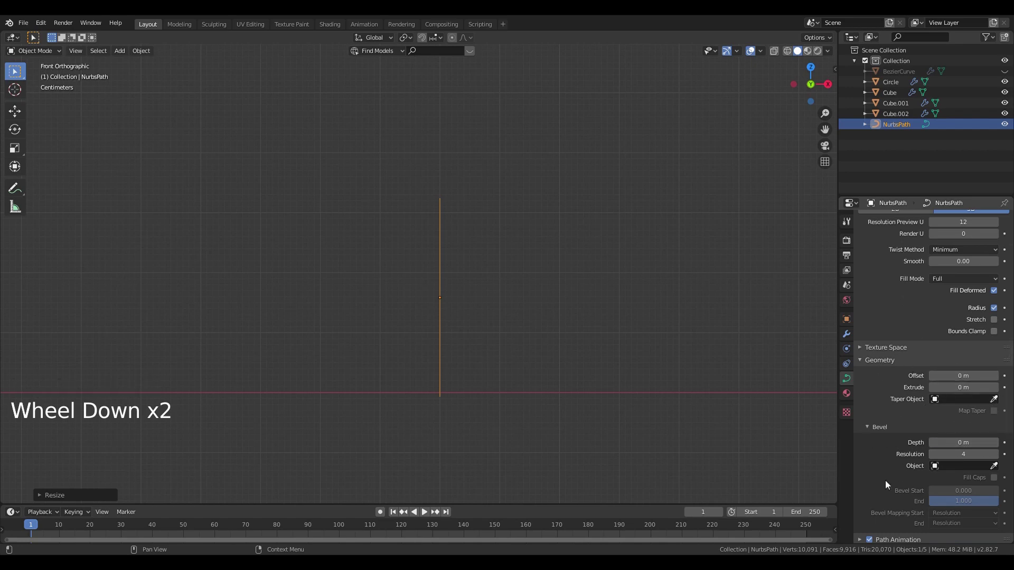
scroll(538, 341, "down", 3)
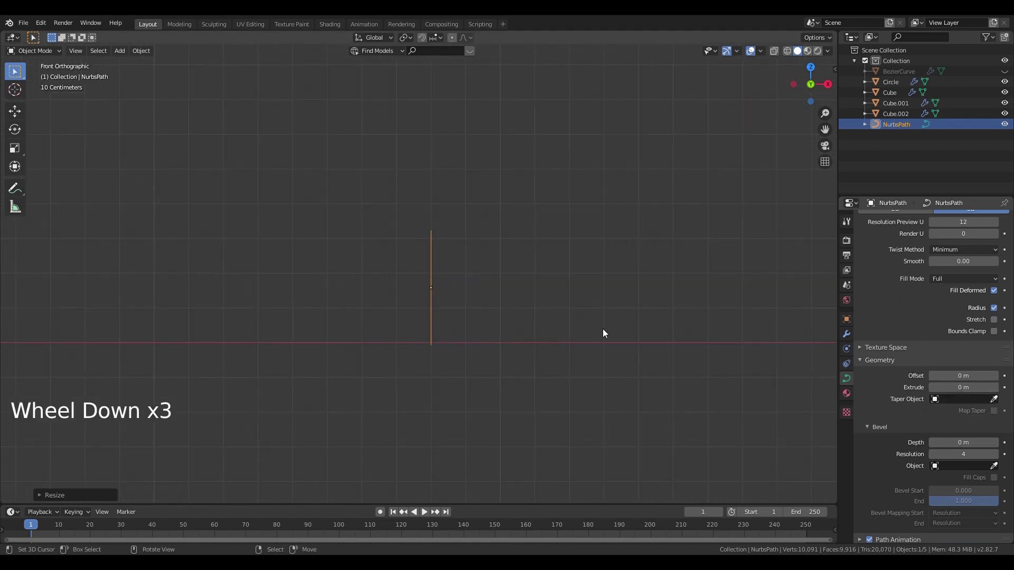
middle_click_drag(603, 333, 512, 351)
scroll(545, 324, "down", 3)
scroll(461, 353, "down", 3)
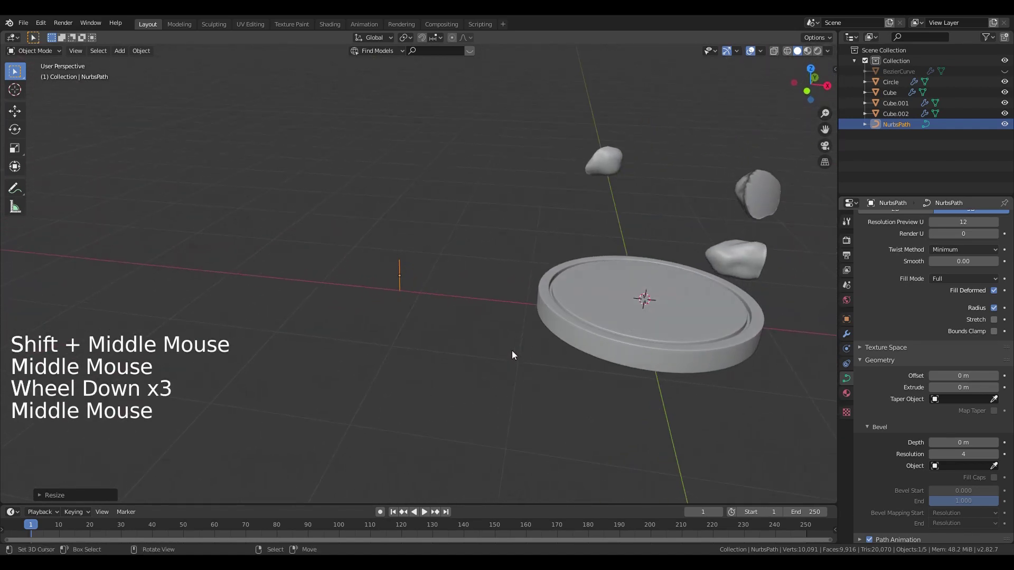
Step: Add a Bezier circle and place it off to the left of the disc
key("shift+a")
mouse_move(508, 352)
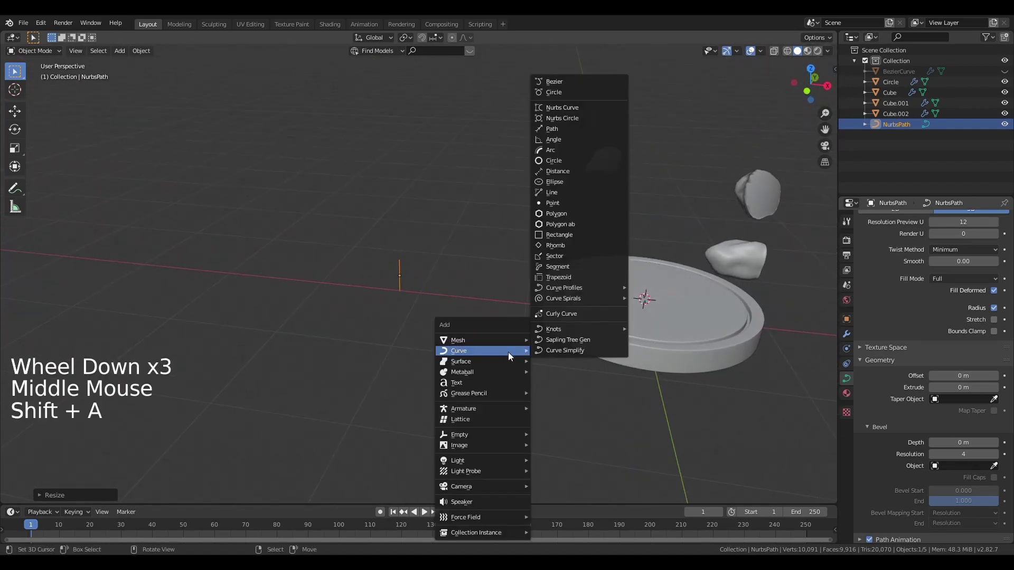
left_click(610, 91)
key("g")
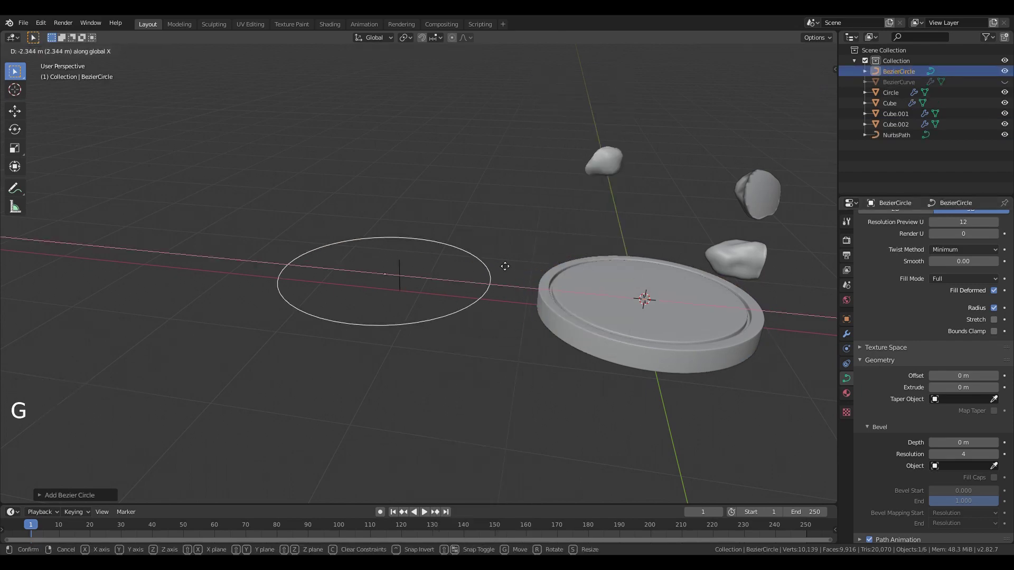
left_click(279, 232)
middle_click_drag(419, 263, 522, 284, "shift")
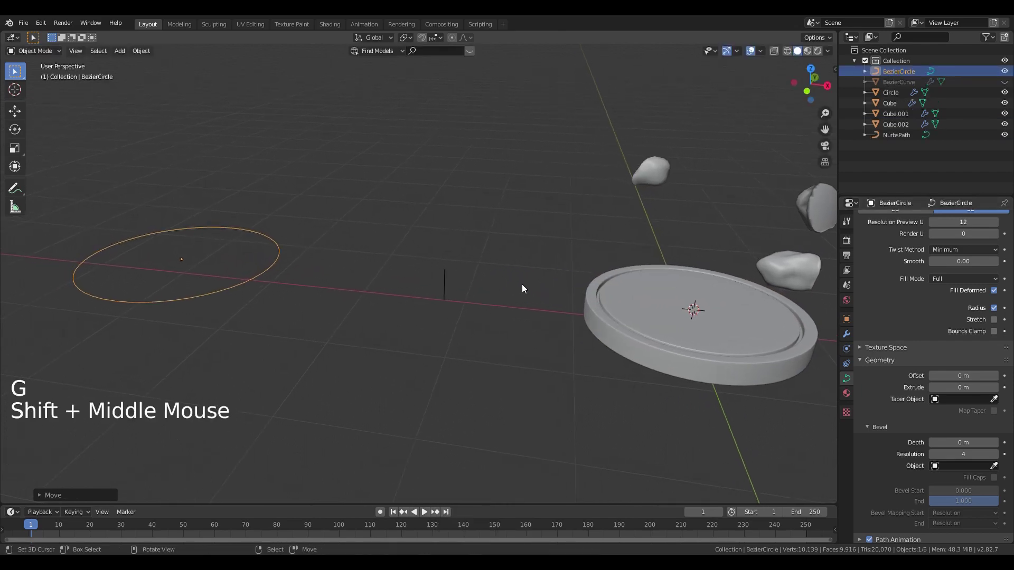
Step: Add a Bezier curve, rotate it and the circle upright around X, then select the NurbsPath
key("shift+a")
mouse_move(551, 288)
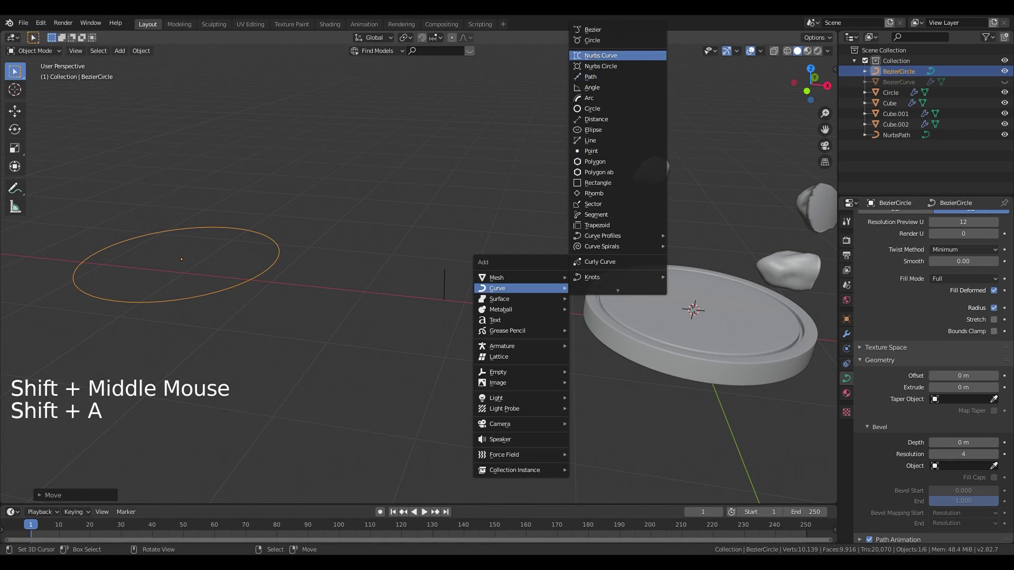
left_click(599, 30)
key("g")
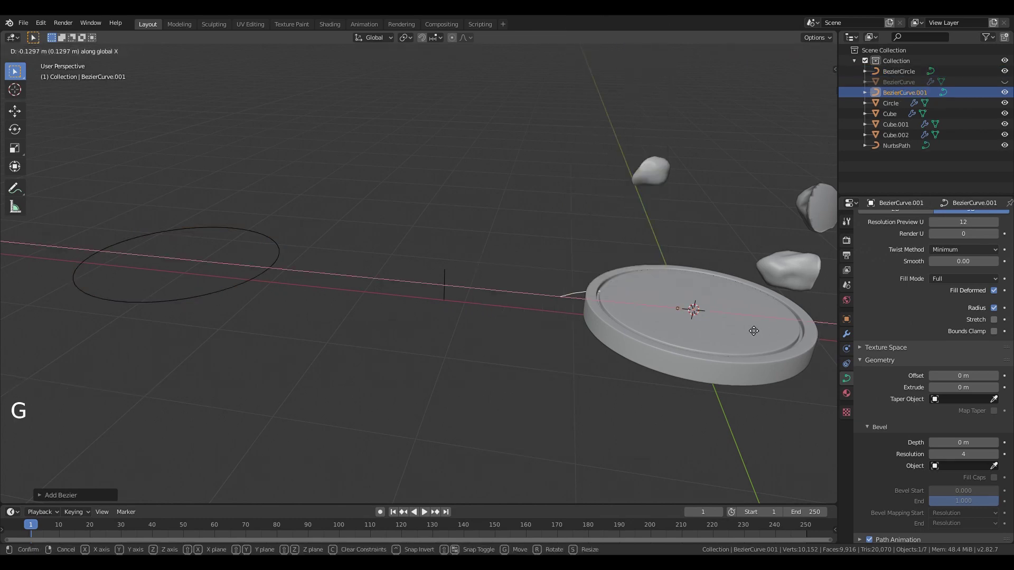
right_click(328, 297, "shift")
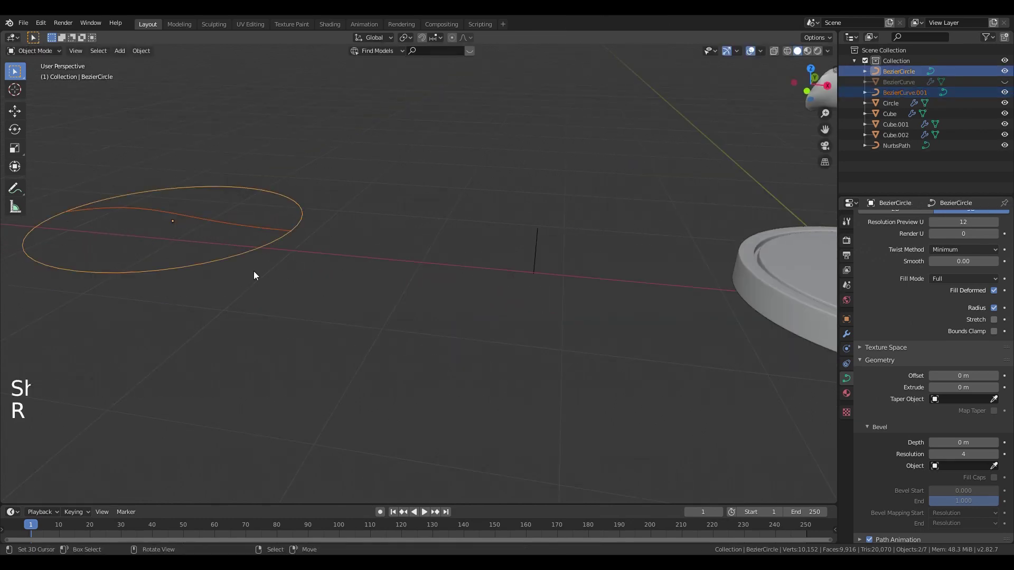
key("r")
key("x")
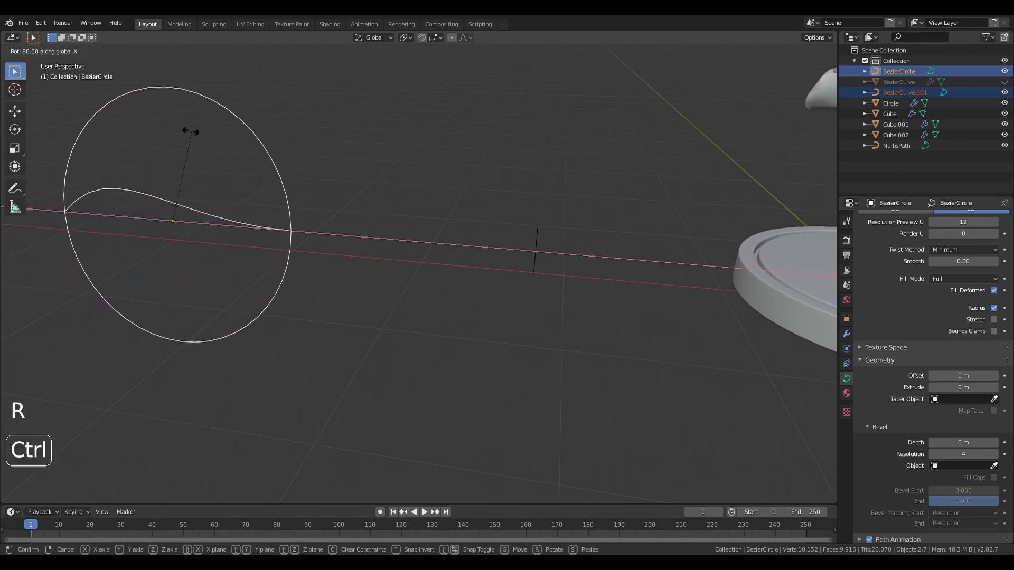
right_click(536, 251)
middle_click_drag(432, 299, 510, 294)
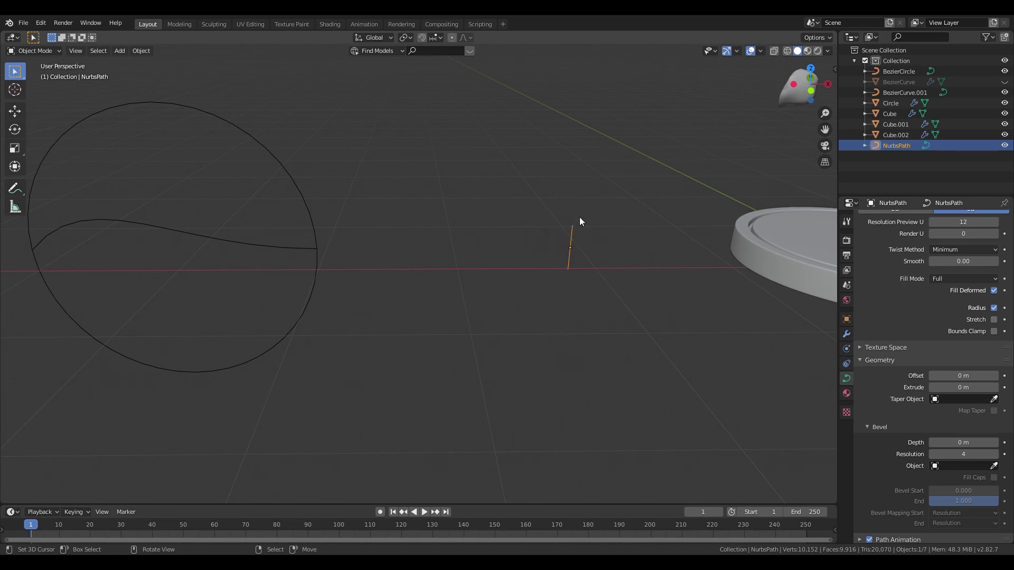
Step: Set the NurbsPath's Bevel Object to BezierCircle for a round profile
left_click(994, 465)
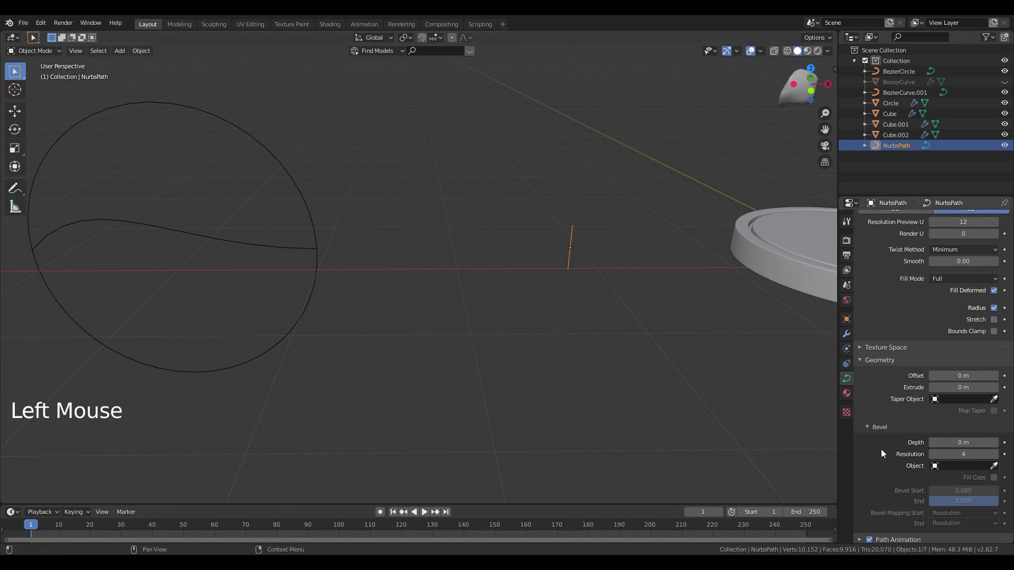
left_click(228, 120)
middle_click_drag(547, 354, 920, 362, "shift")
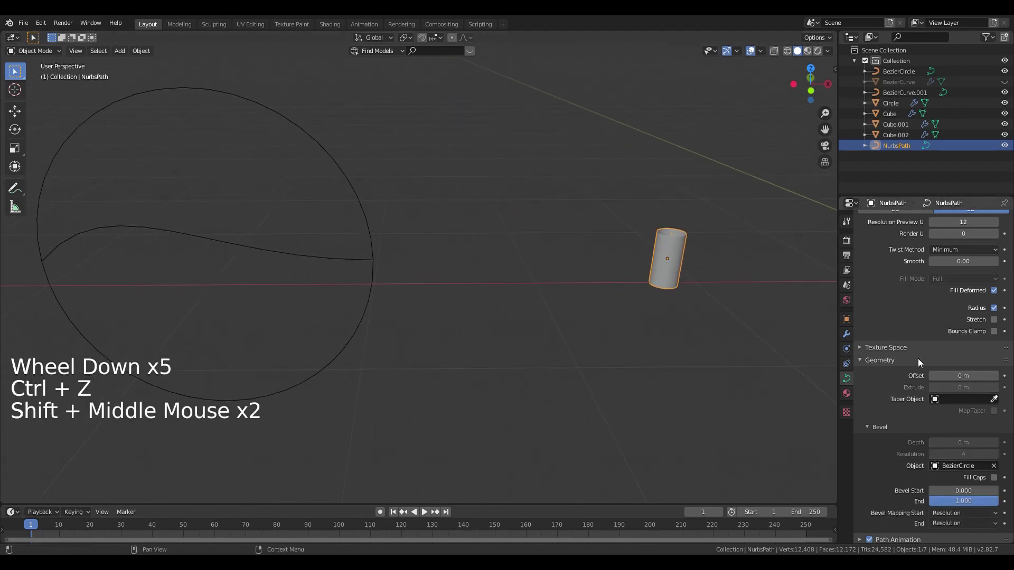
Step: Set the Taper Object to BezierCurve.001 and view the tapered blade from the front
left_click(995, 400)
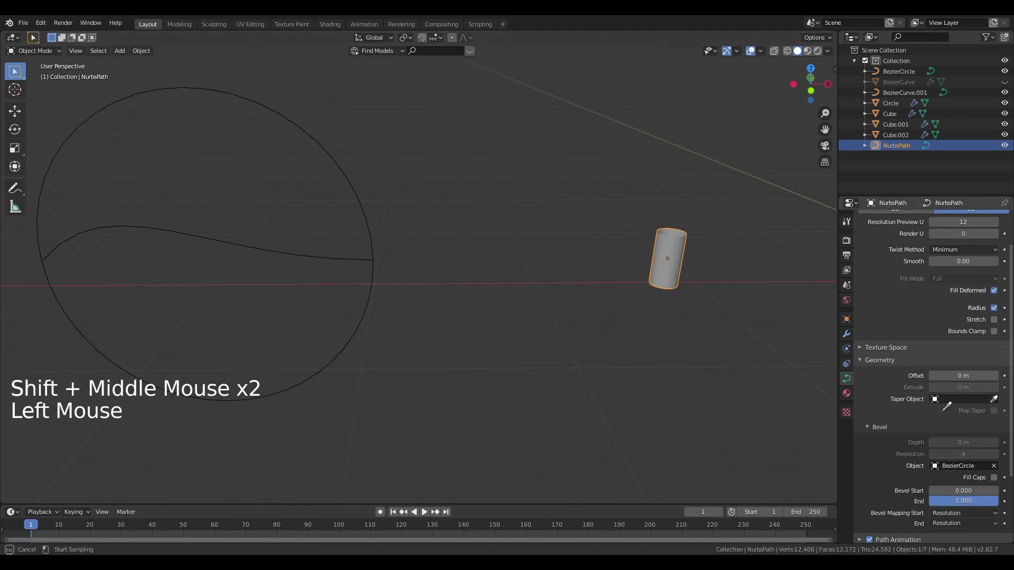
left_click(201, 248)
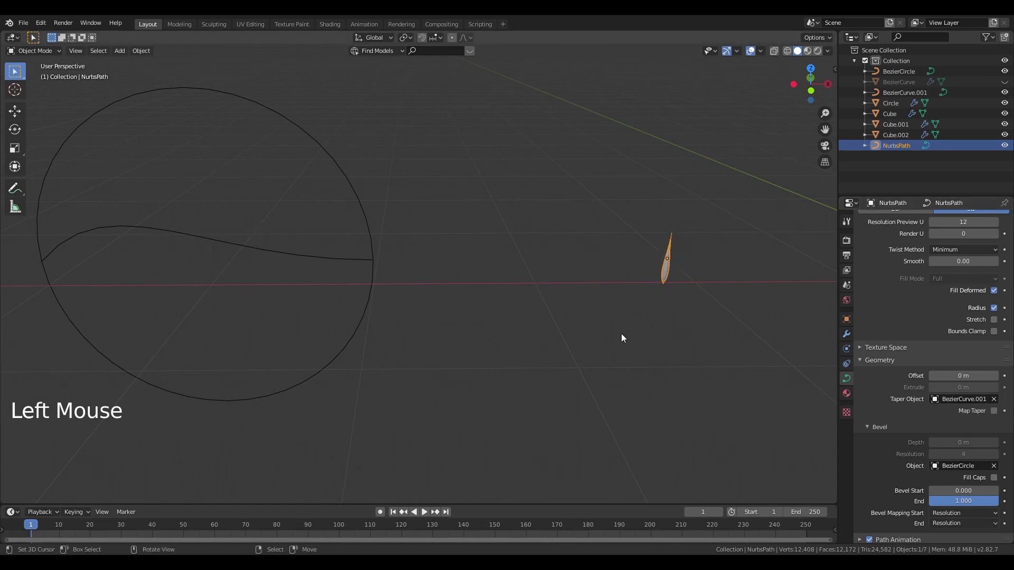
middle_click_drag(621, 334, 458, 293, "shift")
key("KP_1")
scroll(502, 324, "up", 7)
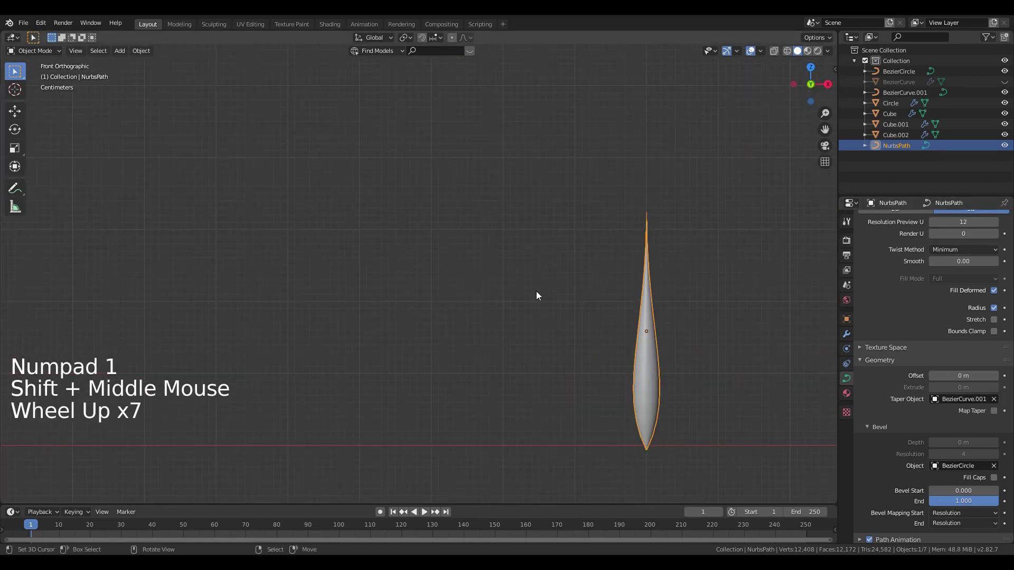
scroll(651, 411, "down", 7)
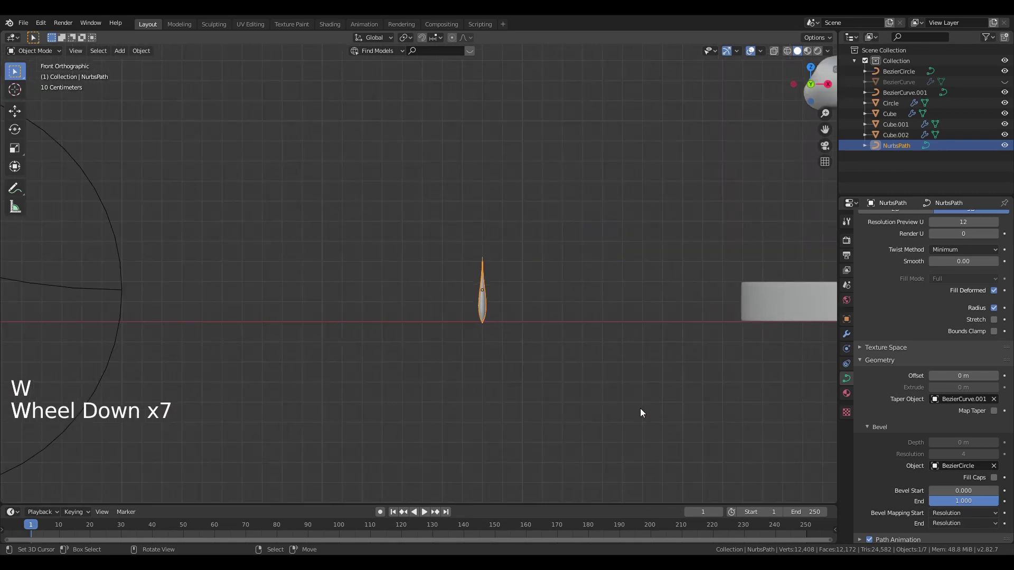
middle_click_drag(499, 338, 637, 380, "shift")
Step: Select BezierCurve.001 and move it sideways to a new position
right_click(266, 310)
middle_click_drag(266, 310, 294, 305, "shift")
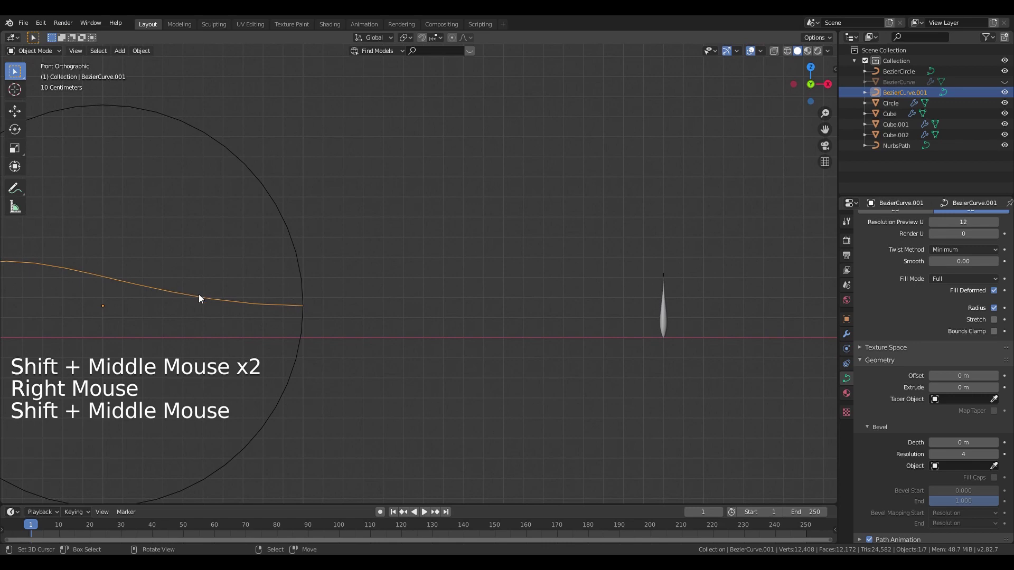
key("g")
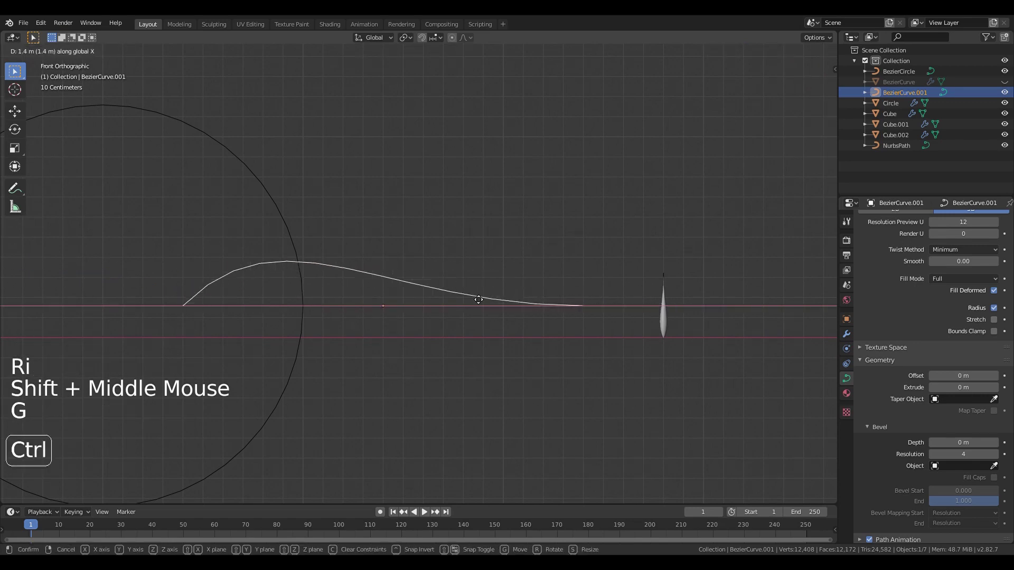
left_click(478, 299)
Step: Rotate the taper curve's middle and left point handles into a high arch, nearly vertical on the left
key("Tab")
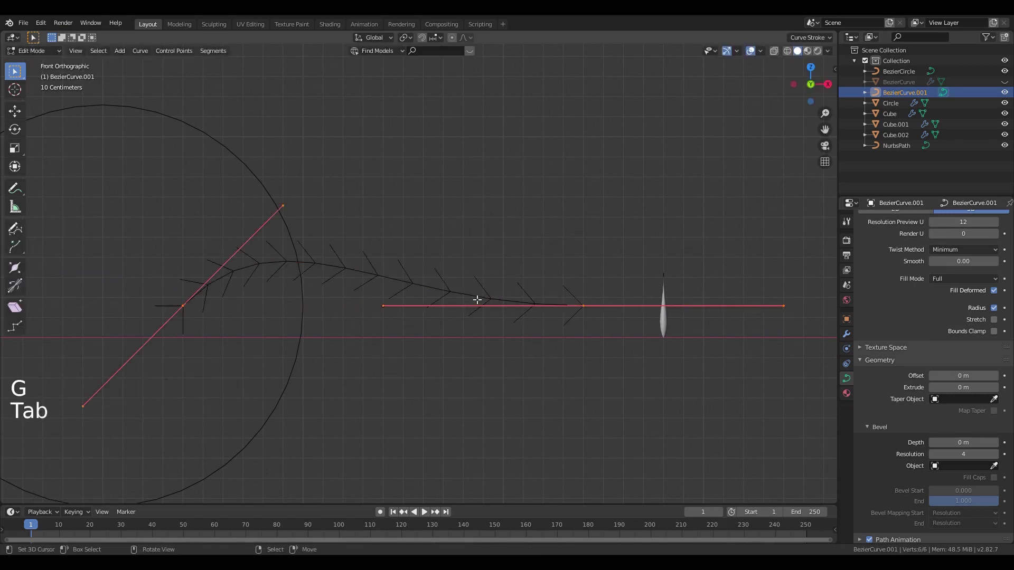
right_click(577, 308)
key("r")
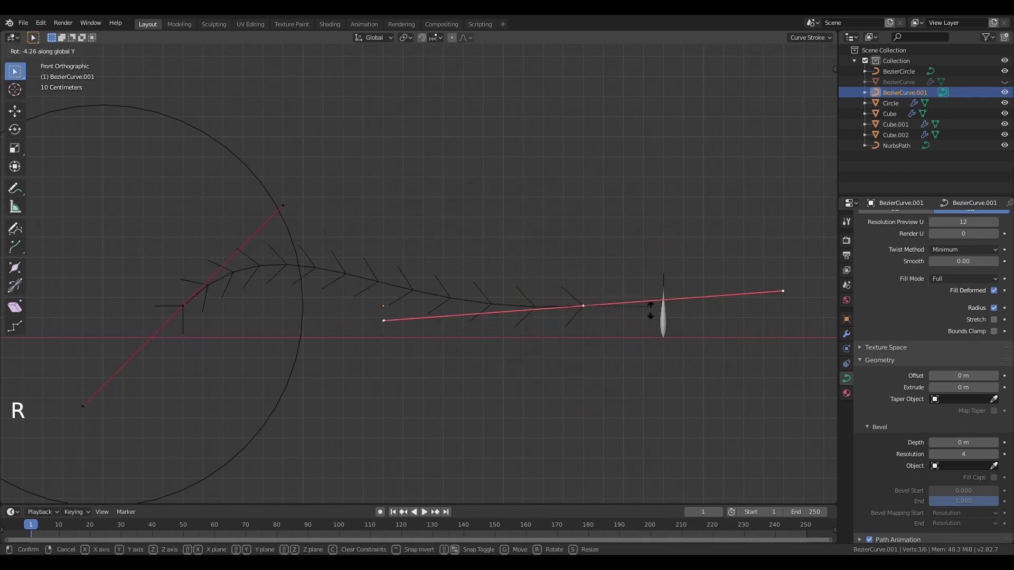
right_click(624, 350)
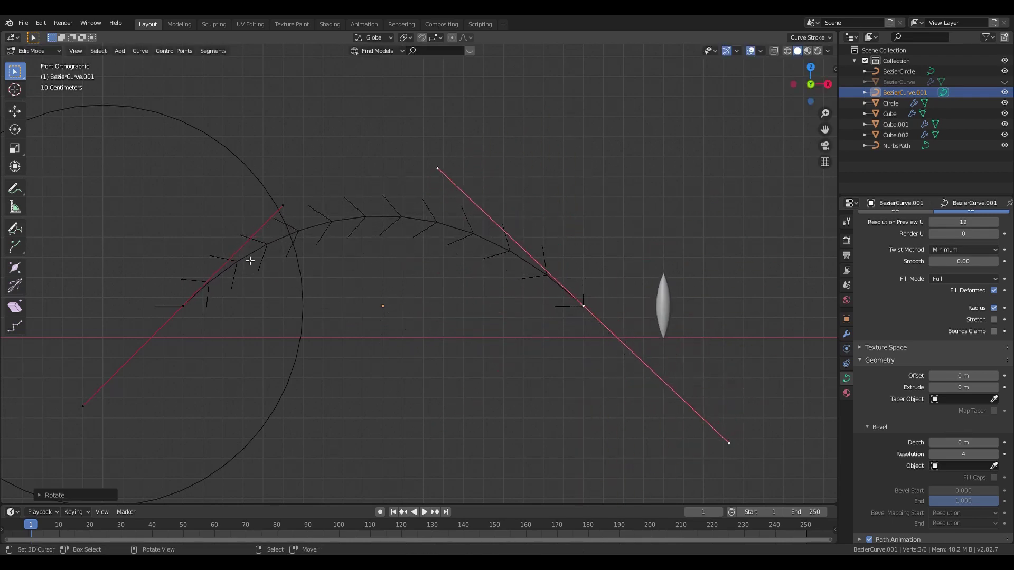
right_click(186, 294)
key("r")
key("z")
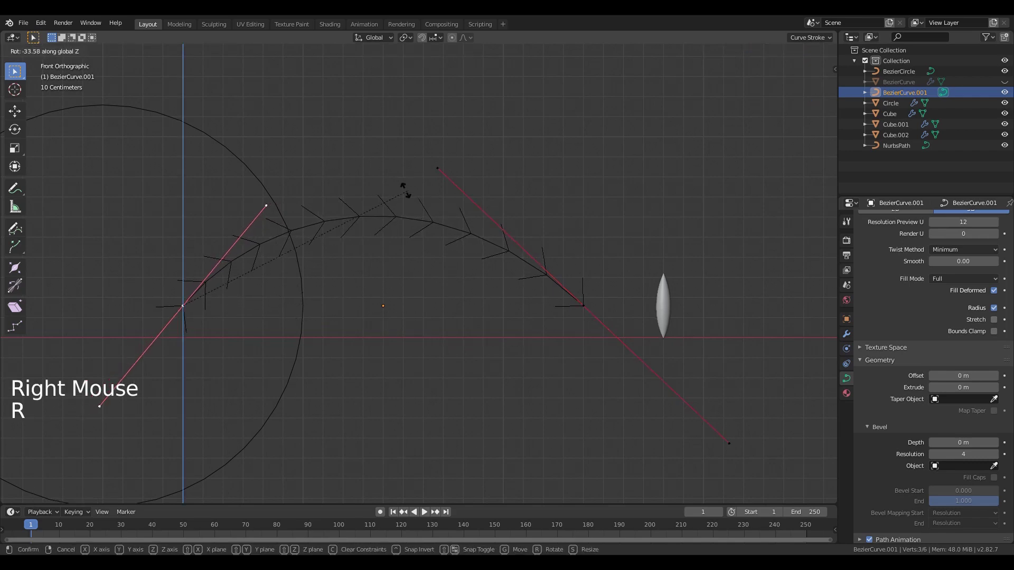
key("r")
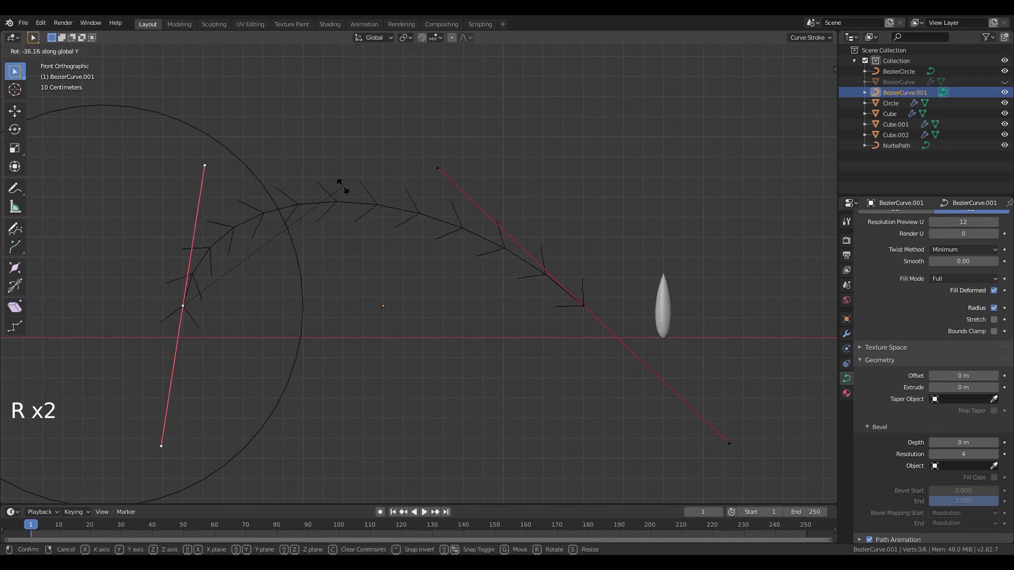
left_click(297, 174)
key("Tab")
scroll(695, 346, "up", 3)
middle_click(690, 347)
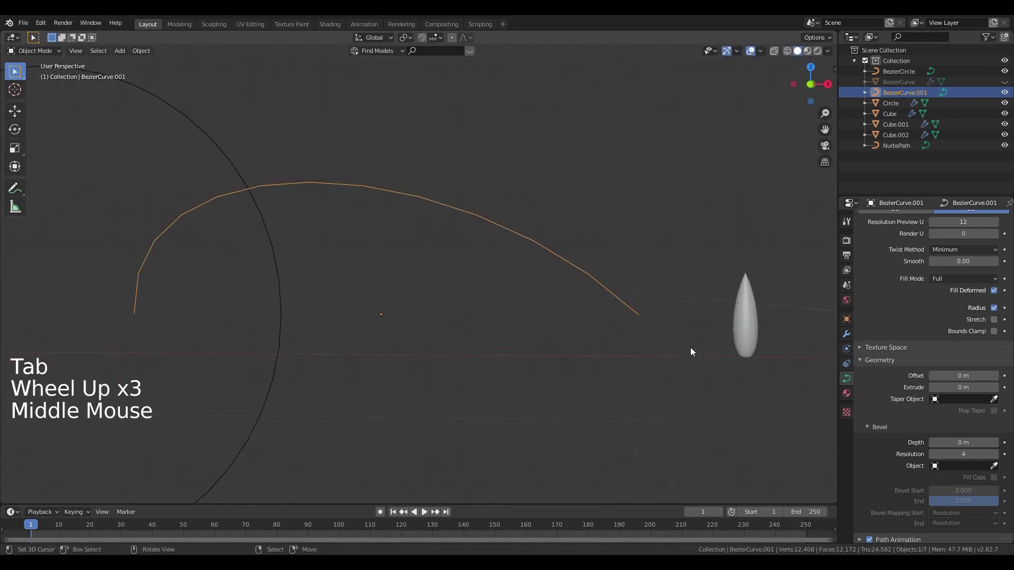
Step: Lower the blade path's Resolution Preview U from 12 to 3
middle_click_drag(626, 339, 492, 309, "shift")
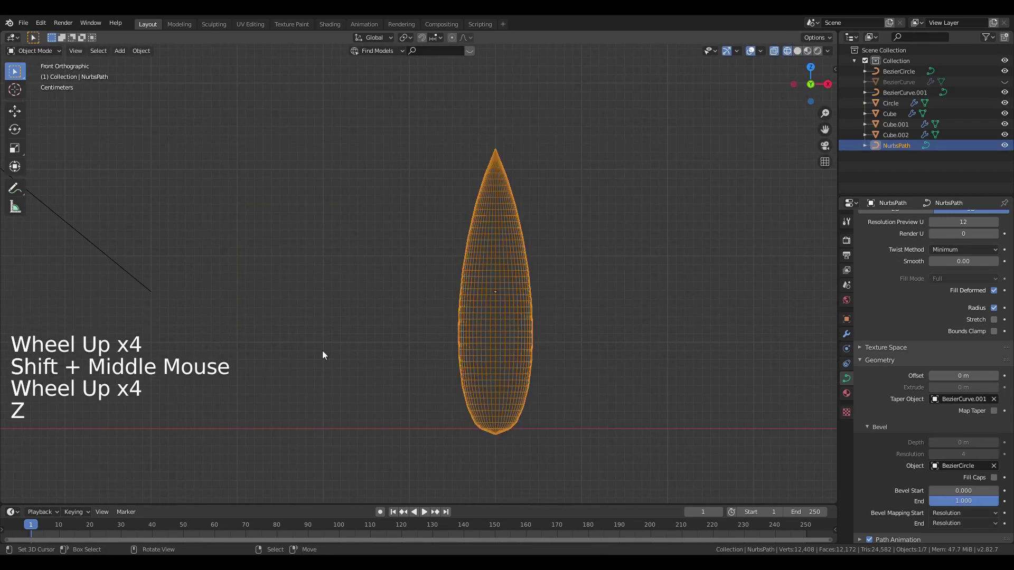
scroll(858, 288, "up", 5)
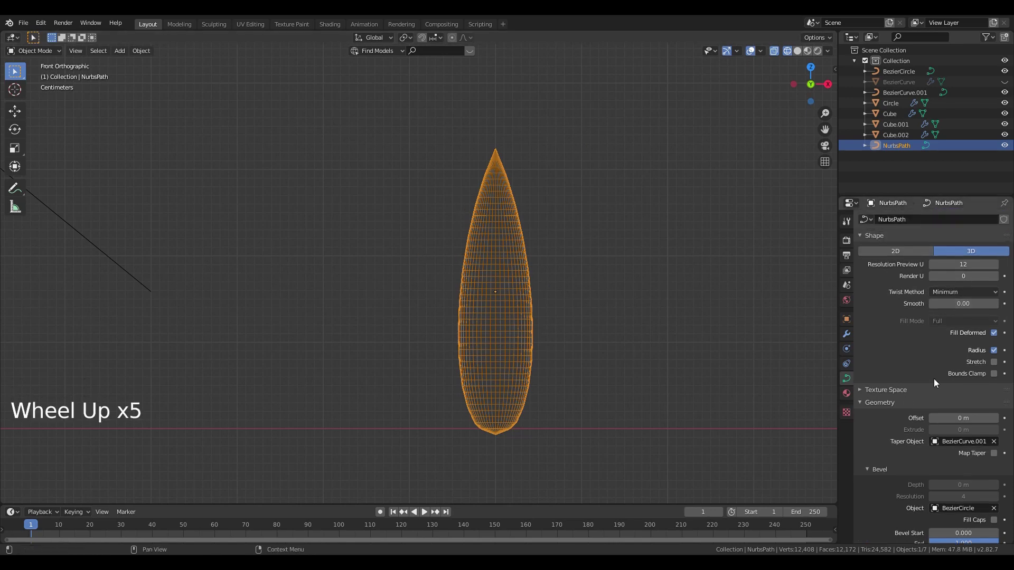
left_click_drag(965, 266, 925, 266)
Step: Bend the blade by moving its middle control point left, then check it in solid shading
key("Tab")
scroll(433, 261, "down", 2)
key("g")
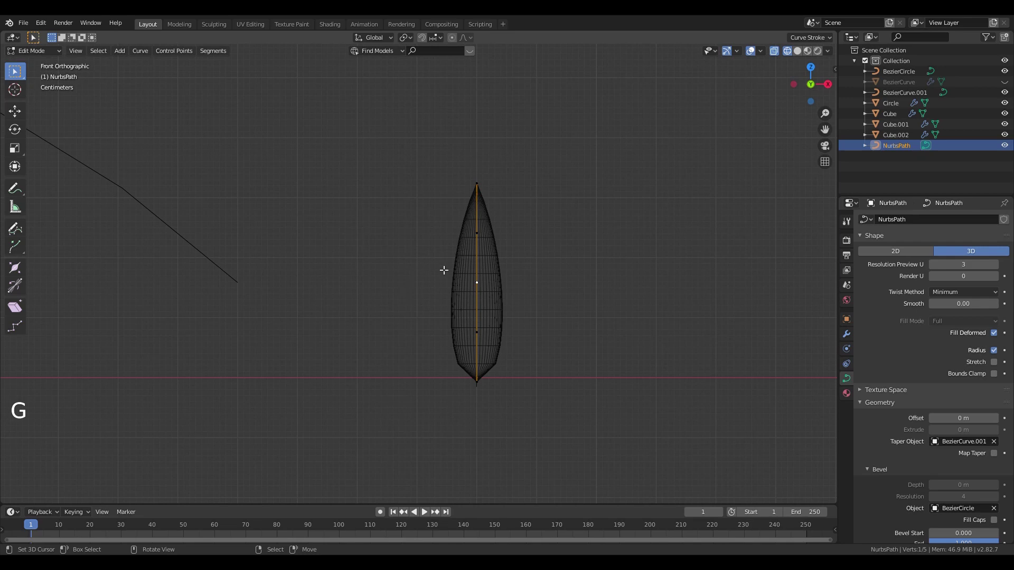
key("g")
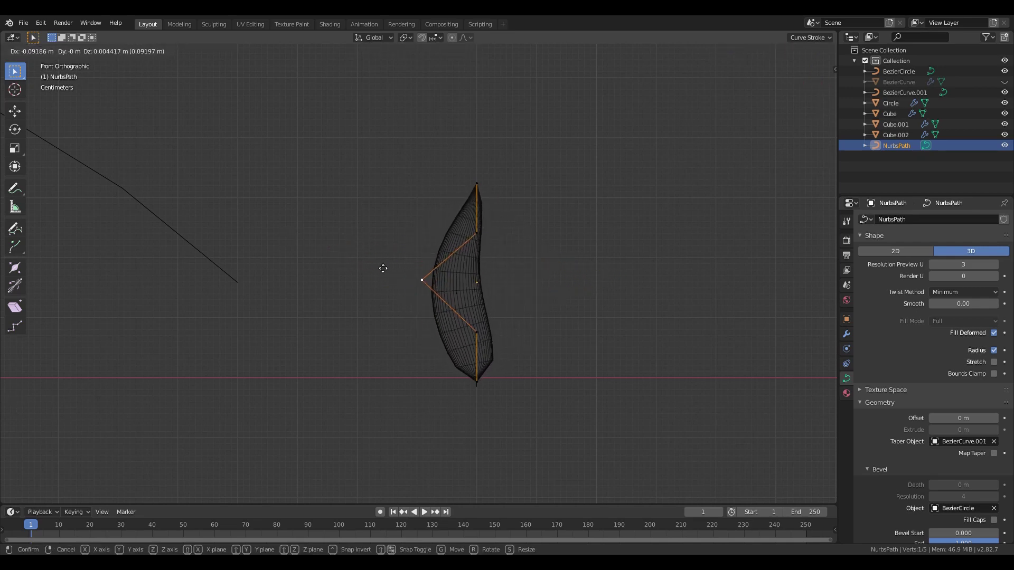
left_click(451, 279)
right_click(486, 192)
key("g")
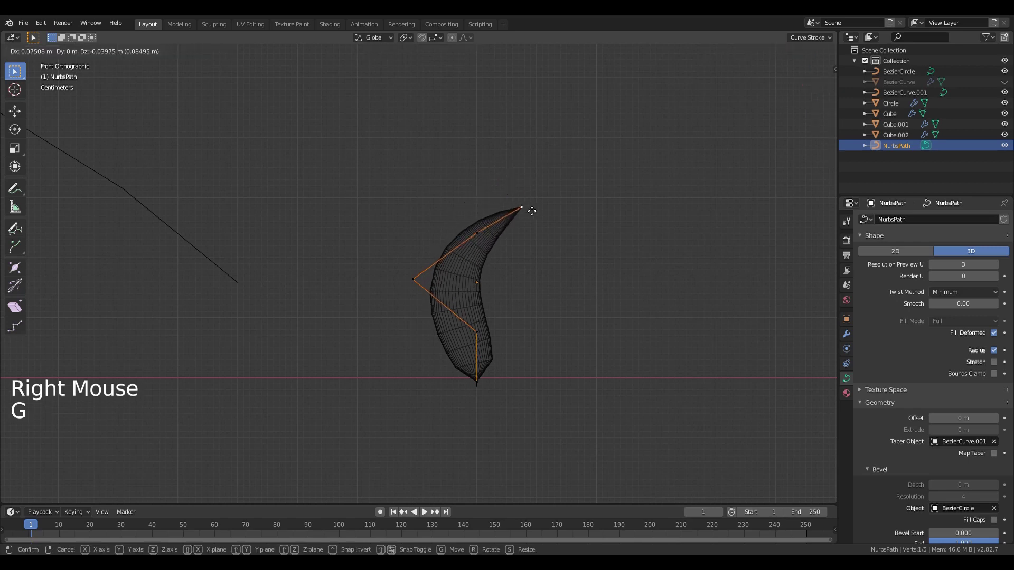
key("Tab")
key("z")
mouse_move(526, 192)
middle_mouse_down()
mouse_move(540, 297)
mouse_move(417, 326)
middle_mouse_up()
Step: In front view, reposition a control point, shift the bottom point right, and adjust the middle point
key("Tab")
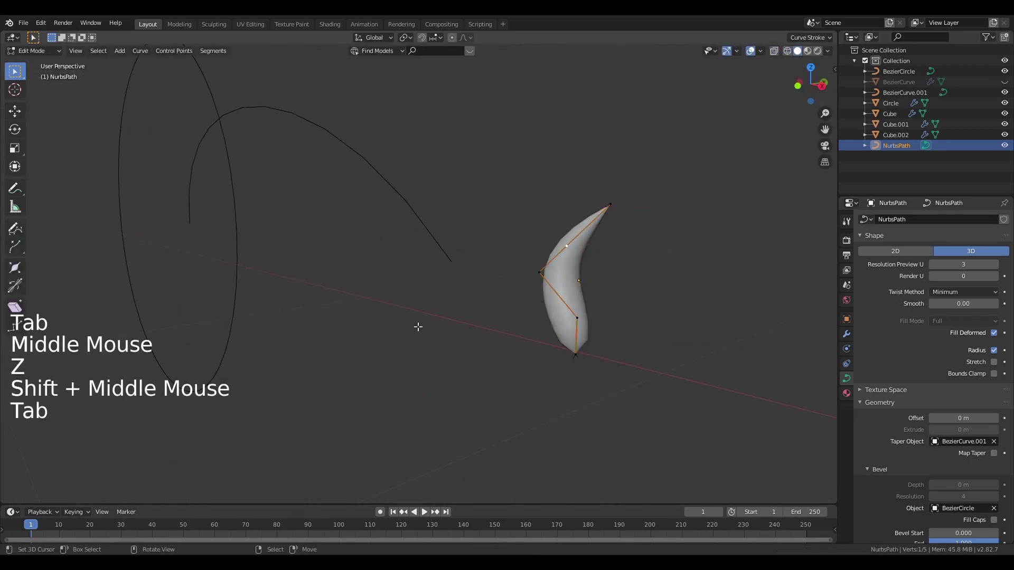
right_click(567, 324)
key("KP_1")
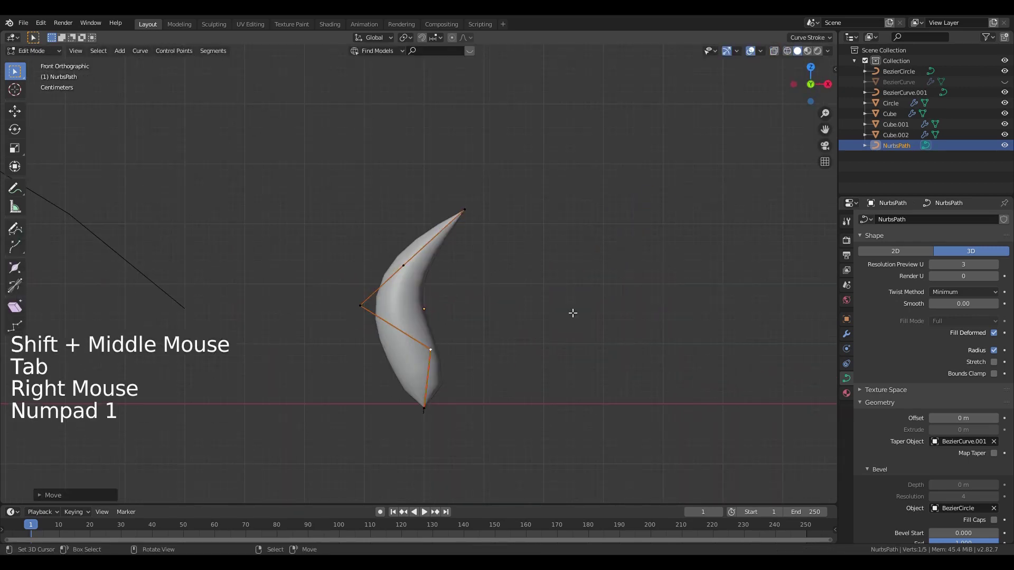
key("g")
left_click(543, 342)
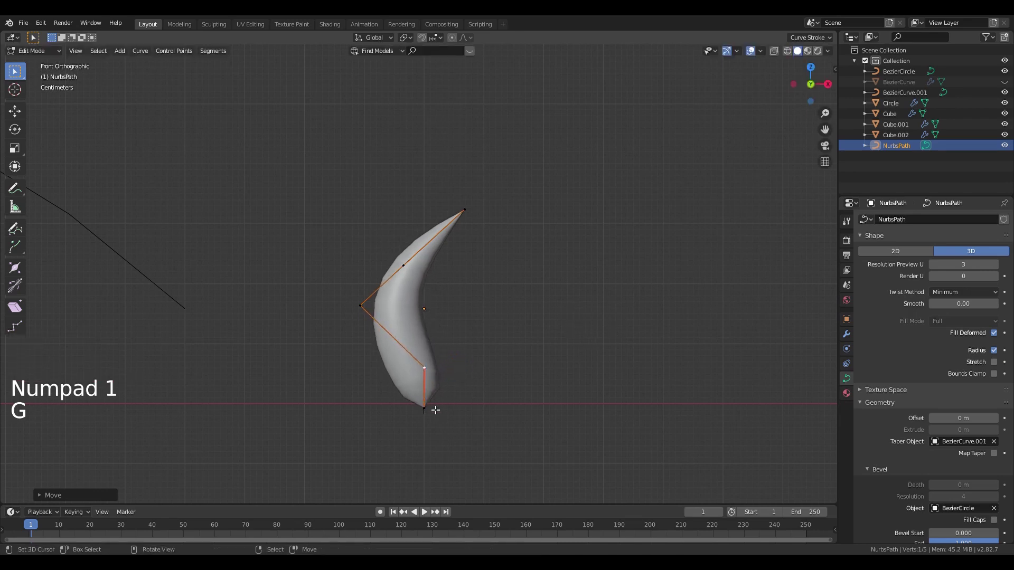
right_click(435, 410)
key("g")
left_click(447, 411)
right_click(415, 280)
key("g")
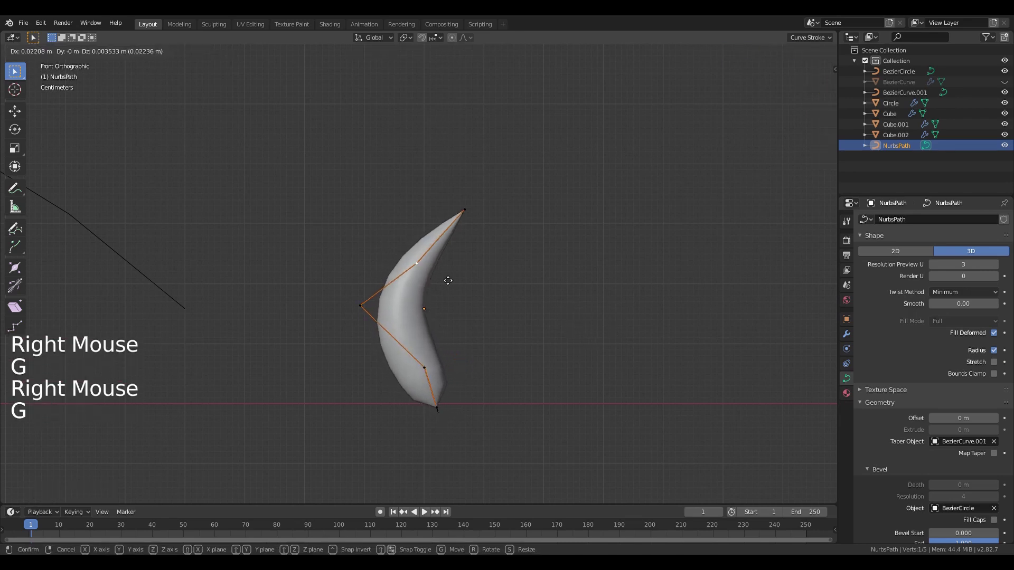
left_click(467, 283)
Step: Move the blade tip up and left, drop the left point lower, and return to Object Mode
right_click(464, 209)
key("g")
left_click(382, 258)
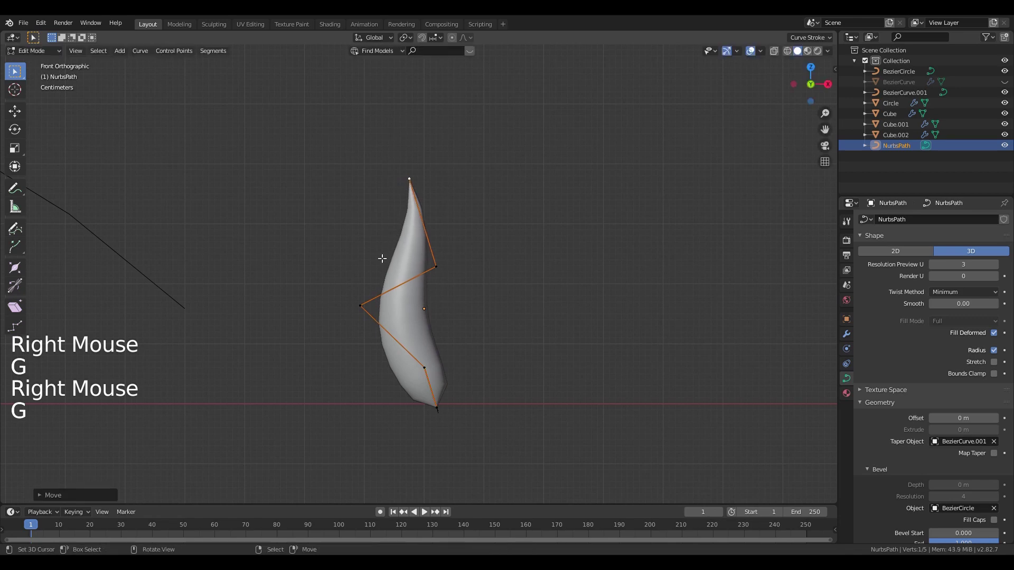
right_click(360, 306)
key("g")
left_click(460, 350)
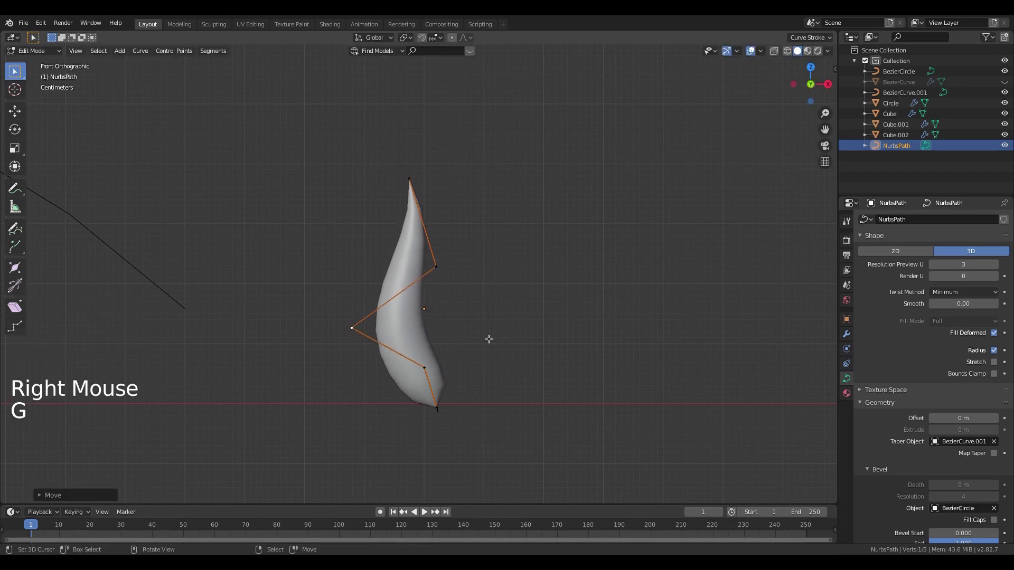
middle_click_drag(489, 339, 468, 309)
key("Tab")
scroll(429, 340, "down", 2)
key("KP_1")
scroll(467, 309, "down", 4)
middle_click_drag(467, 309, 433, 309, "shift")
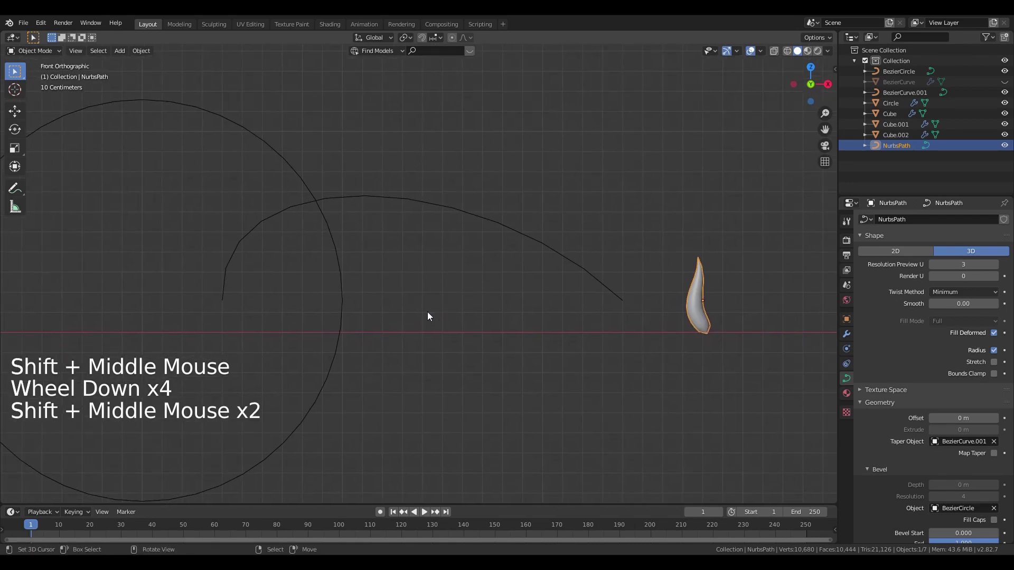
Step: Scale the BezierCircle's points along Z into a flat oval, then return to Object Mode
right_click(277, 156)
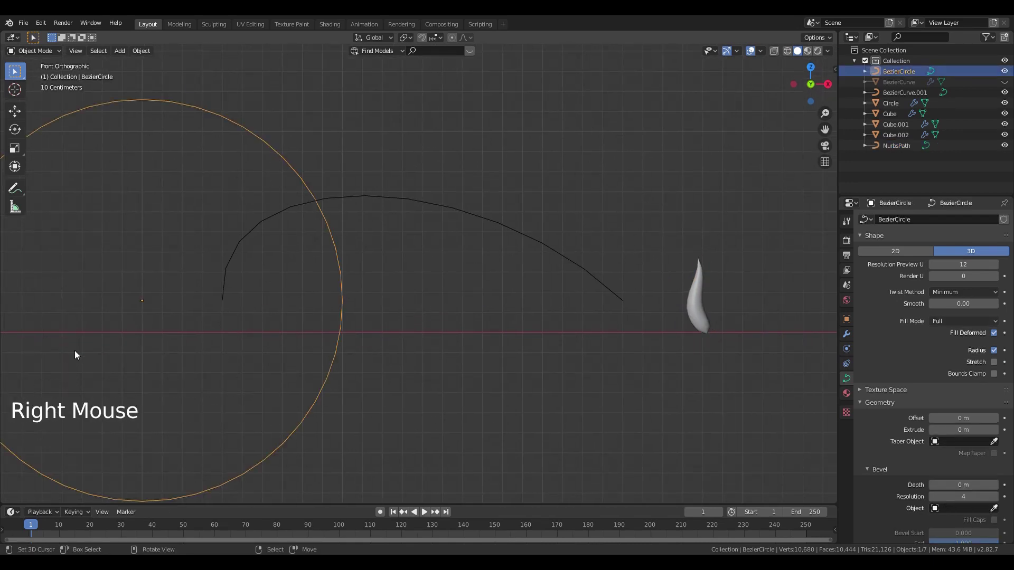
key("Tab")
middle_click_drag(414, 337, 484, 333, "shift")
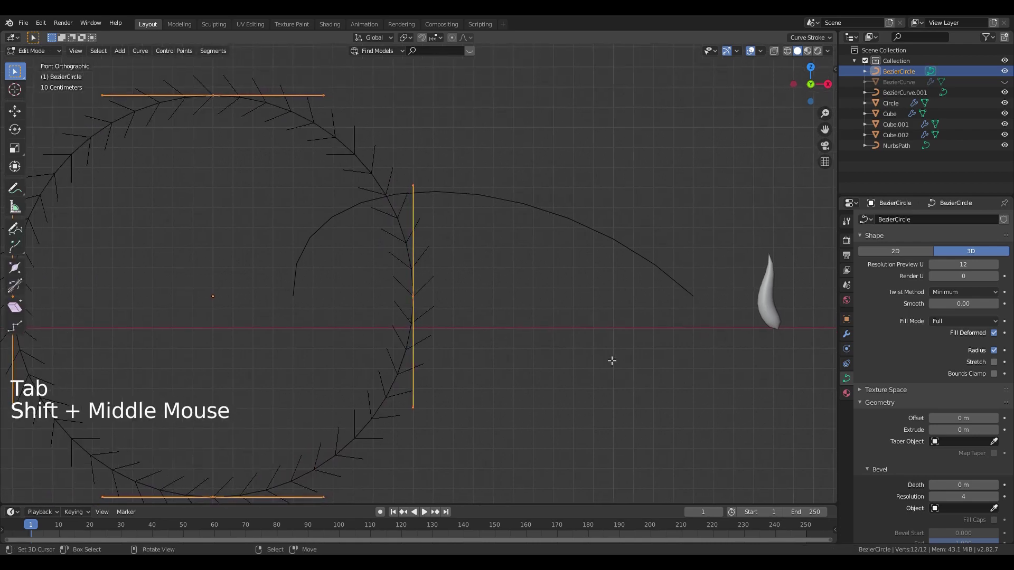
key("s")
key("z")
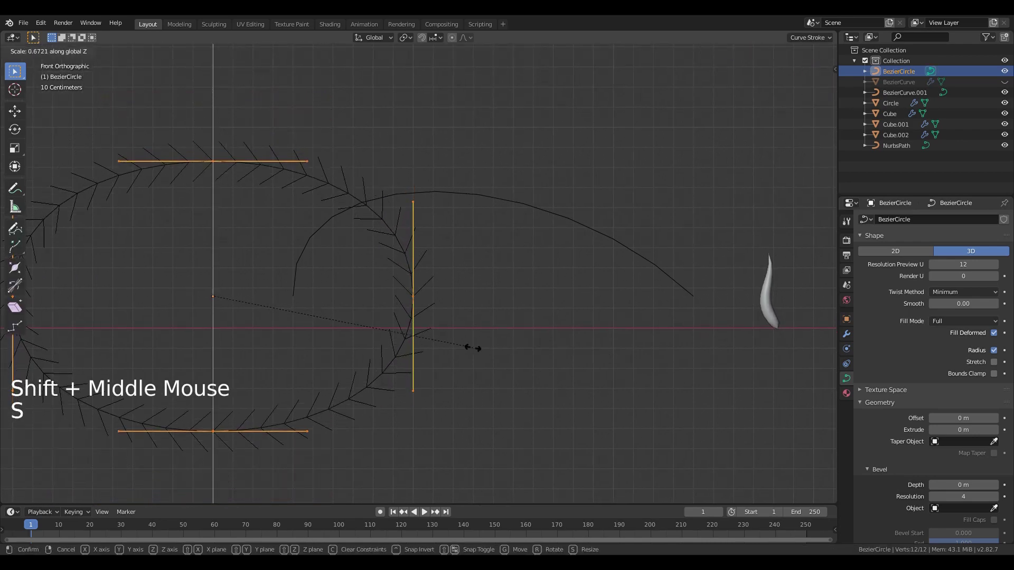
left_click(265, 327)
middle_click_drag(702, 345, 742, 351)
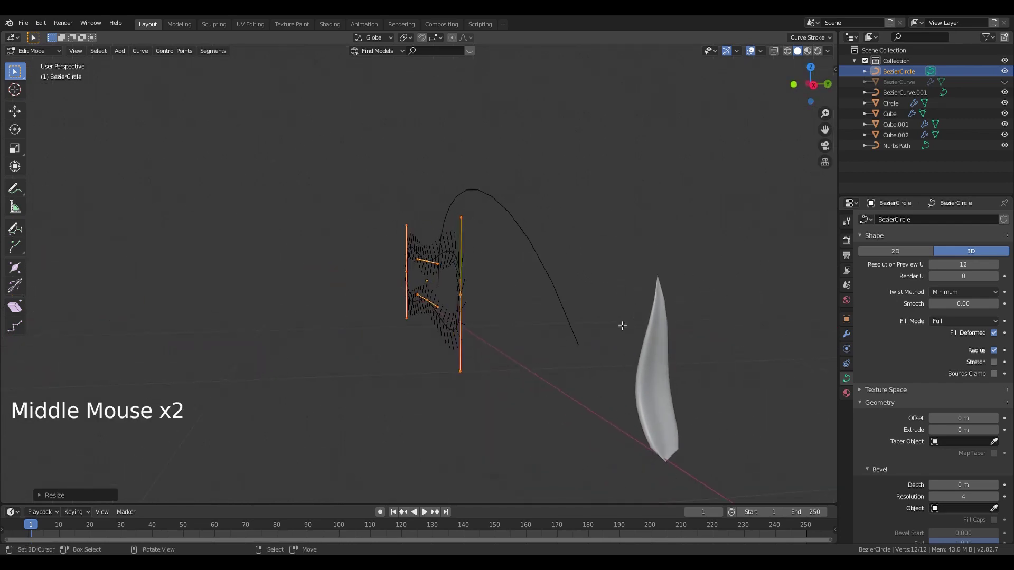
middle_click_drag(614, 337, 560, 337, "shift")
key("KP_1")
key("Tab")
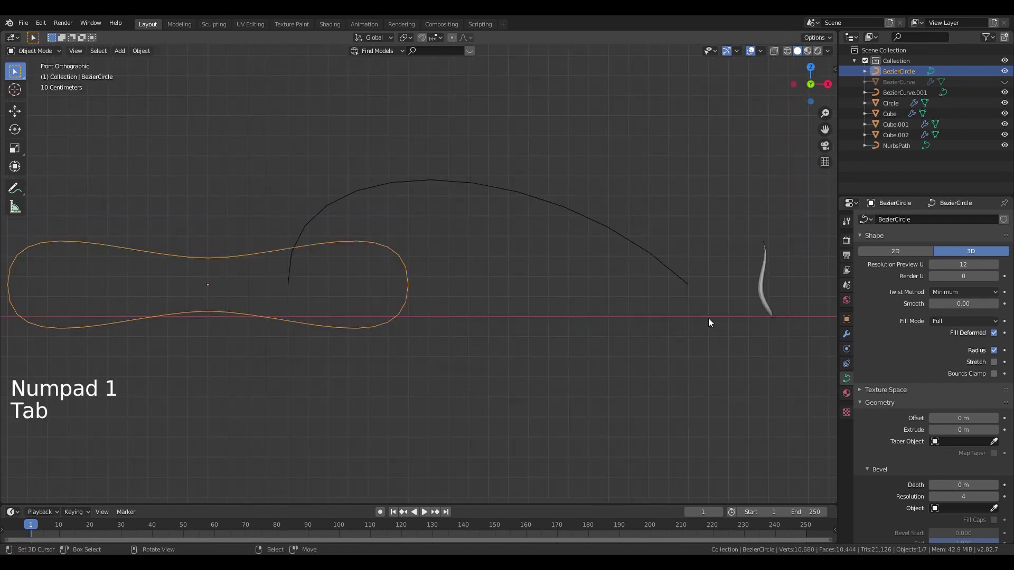
middle_click_drag(708, 319, 473, 333, "shift")
scroll(563, 335, "up", 4)
Step: Reshape the grass blade by moving its right, top and left control points
right_click(563, 335)
middle_click_drag(563, 335, 472, 341, "shift")
key("Tab")
scroll(472, 341, "up", 2)
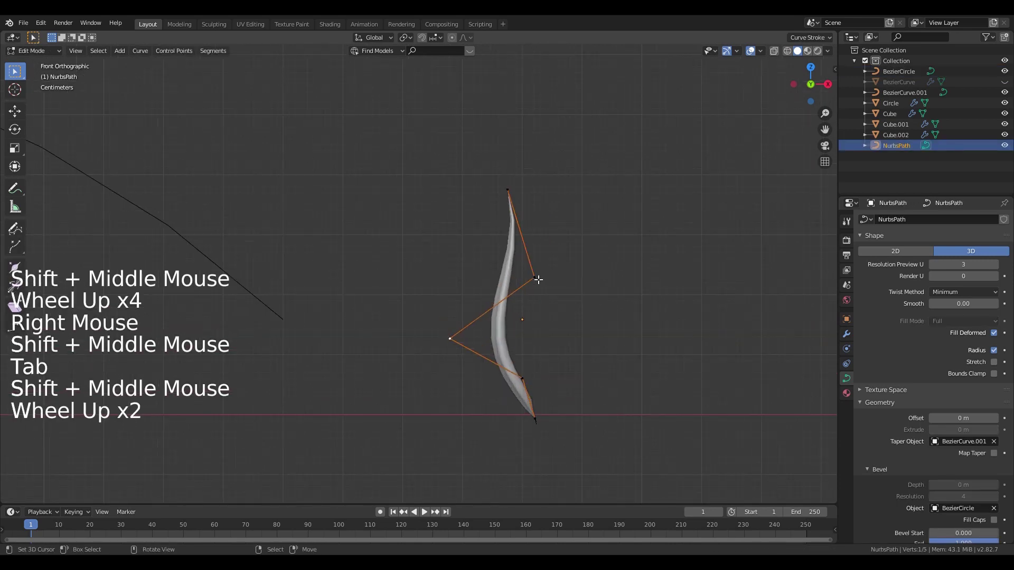
right_click(536, 279)
key("g")
right_click(508, 189)
key("g")
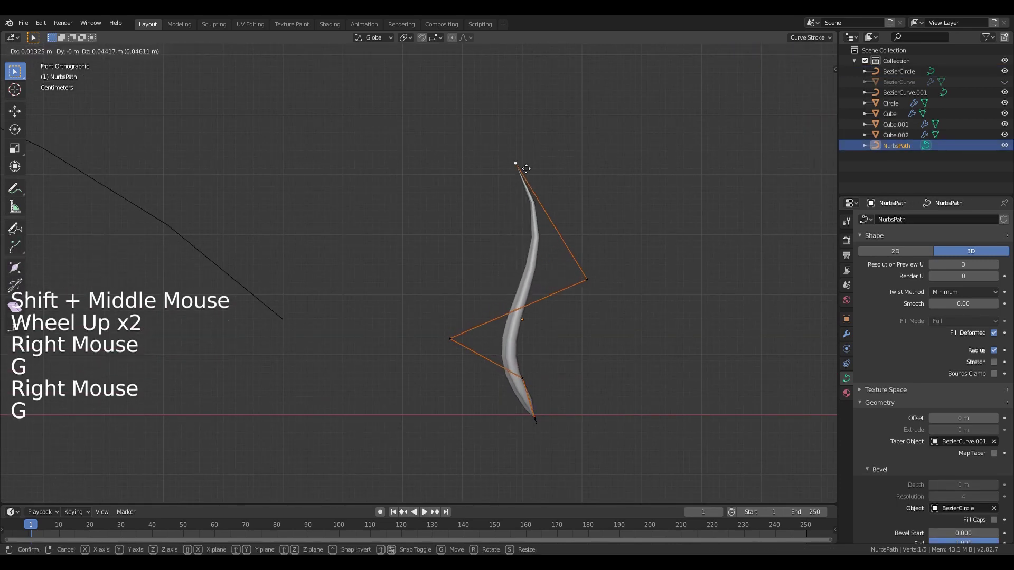
right_click(453, 336)
key("g")
middle_click_drag(468, 305, 564, 364)
key("Tab")
Step: Duplicate the blade, then rotate the copy and shift it along the Y axis
key("shift+d")
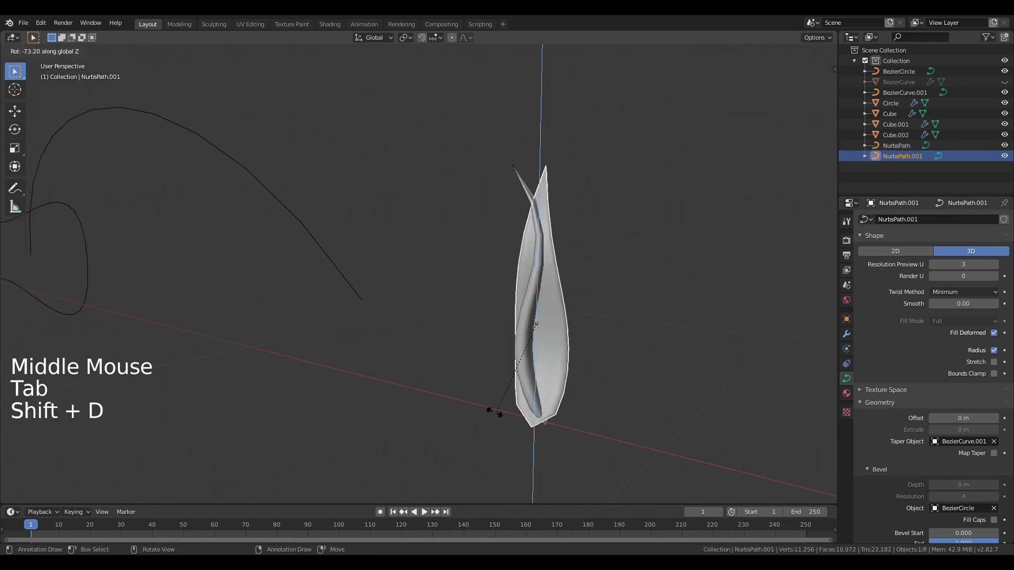
left_click(465, 414)
key("KP_1")
key("g")
left_click(498, 417)
key("r")
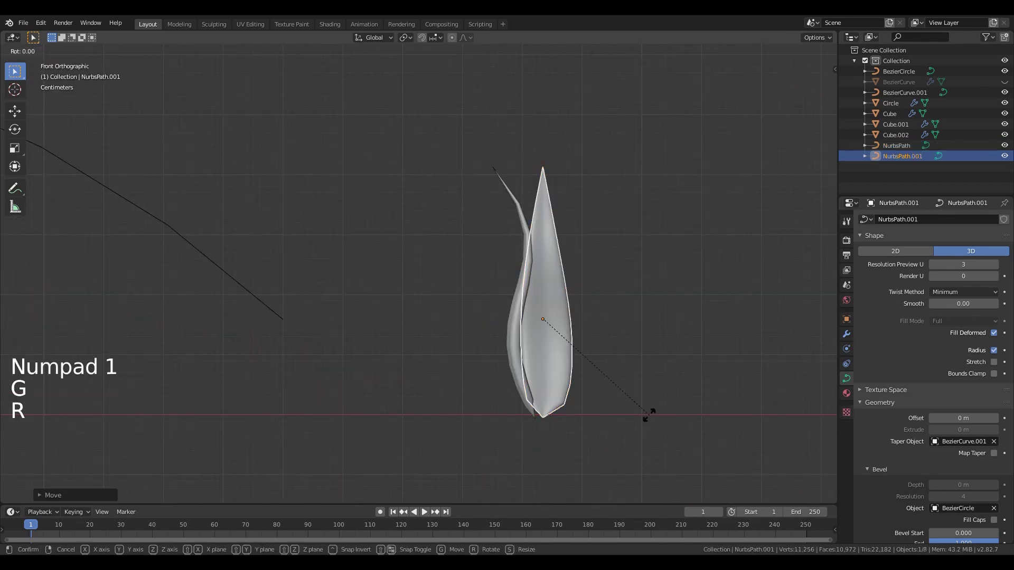
left_click(644, 423)
key("g")
key("x")
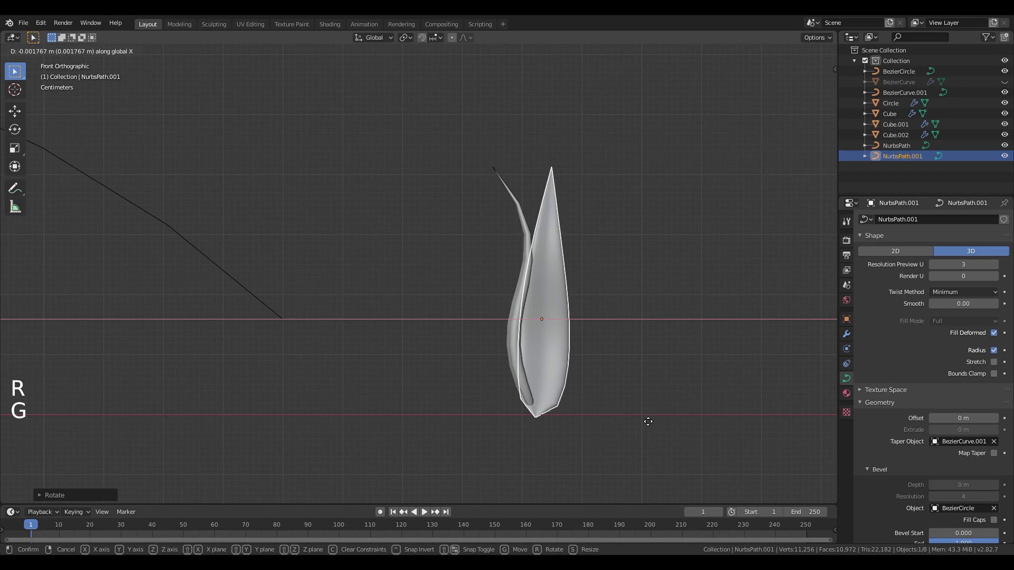
key("y")
left_click(651, 461)
Step: Lower two of the duplicate's control points and tilt its tip to twist the blade
key("Tab")
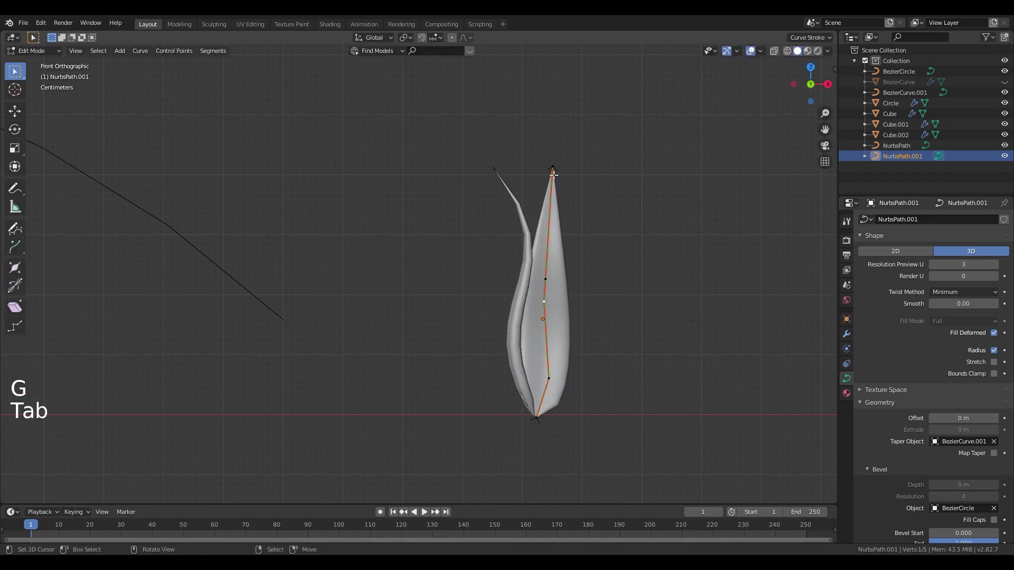
right_click(552, 167)
right_click(546, 263, "shift")
key("g")
left_click(604, 333)
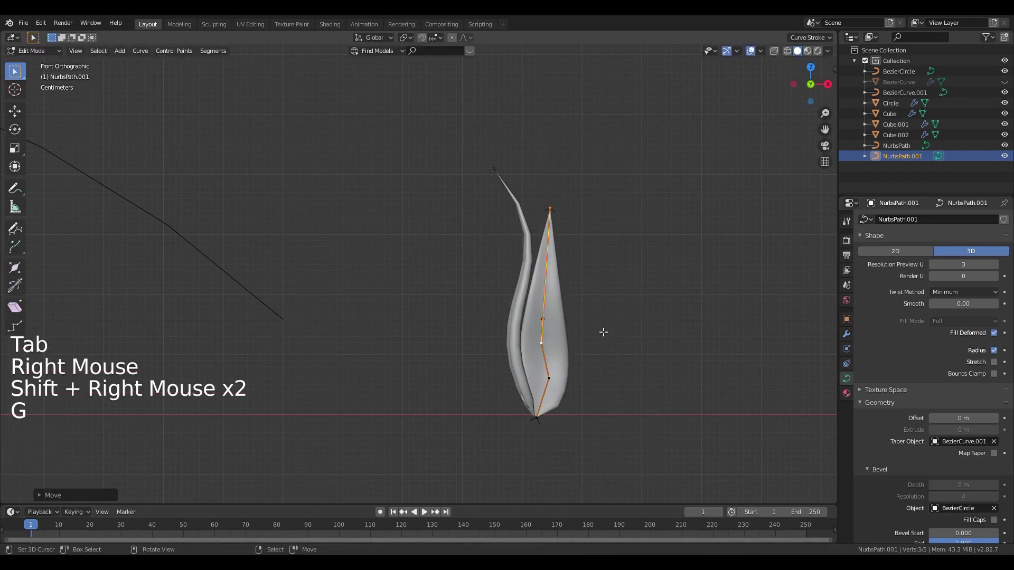
right_click(550, 209)
key("ctrl+t")
left_click(550, 352)
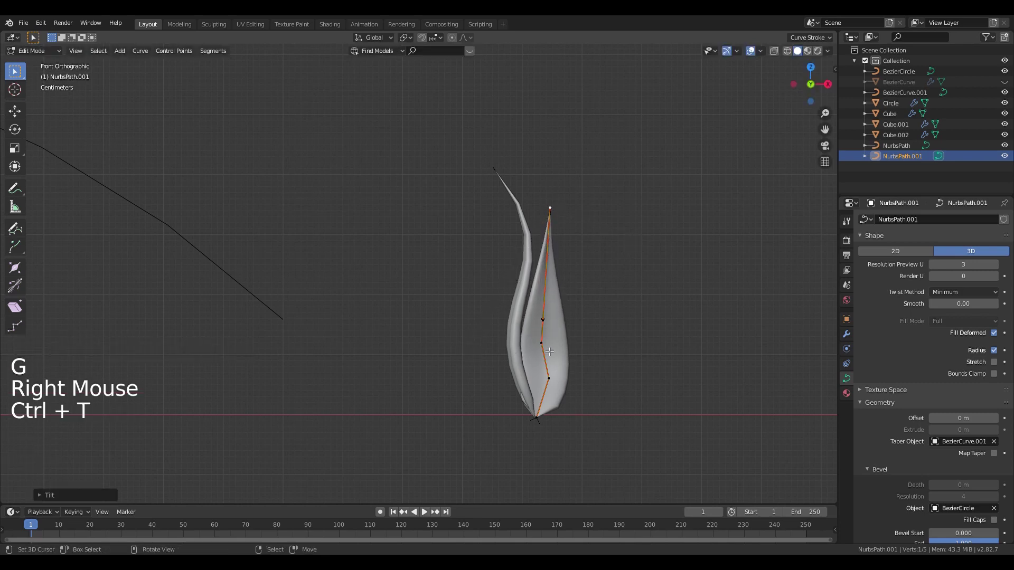
key("g")
left_click(663, 305)
Step: Move the duplicate's middle control points and pull its tip down and left
right_click(543, 319)
key("g")
key("g")
right_click(541, 344)
key("g")
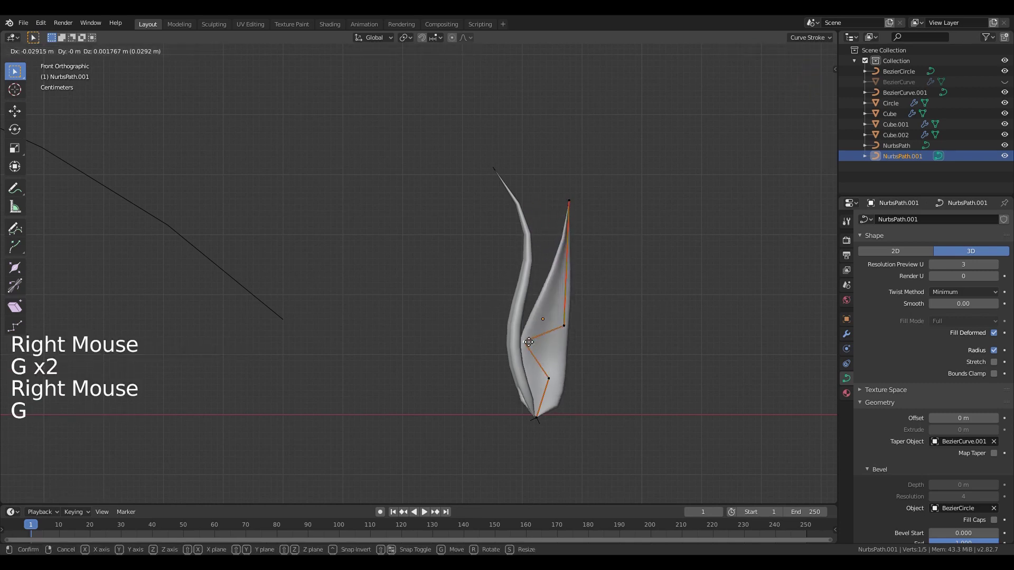
right_click(580, 197)
key("g")
left_click(553, 216)
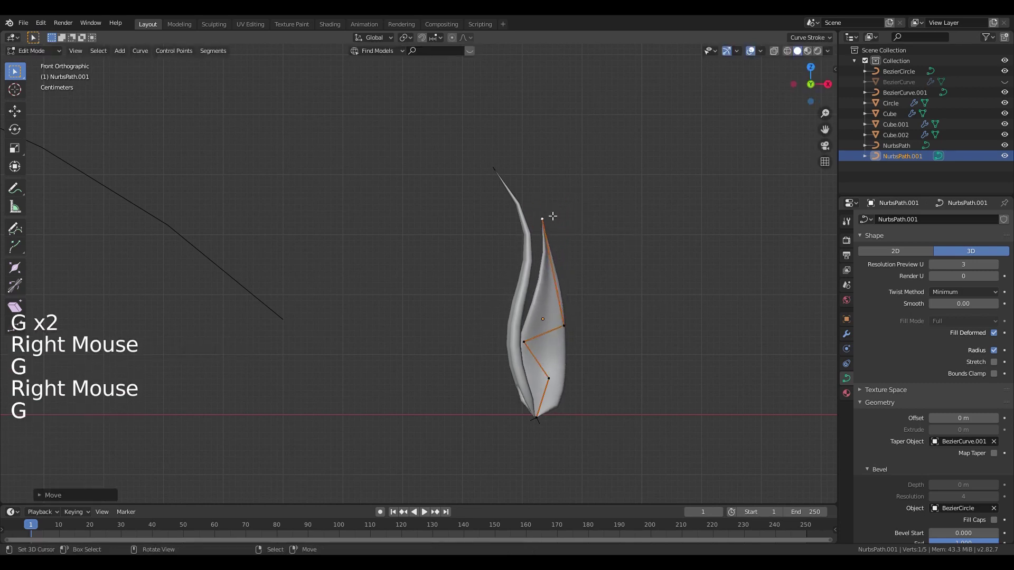
Step: Tilt the duplicate's lower point, delete a surplus control point and adjust the tip
right_click(547, 374)
key("g")
key("ctrl+t")
right_click(523, 342)
key("x")
left_click(617, 329)
right_click(544, 221)
key("g")
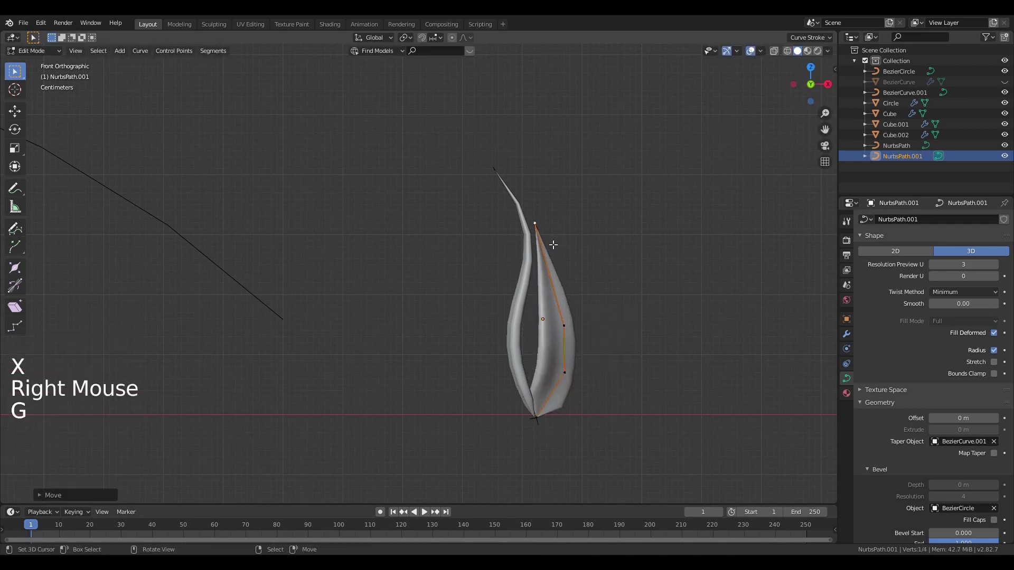
key("g")
key("Tab")
Step: Duplicate the blades again and move the new copies into the tuft
middle_click_drag(553, 245, 604, 384)
right_click(604, 384, "shift")
key("shift+d")
key("KP_1")
key("s")
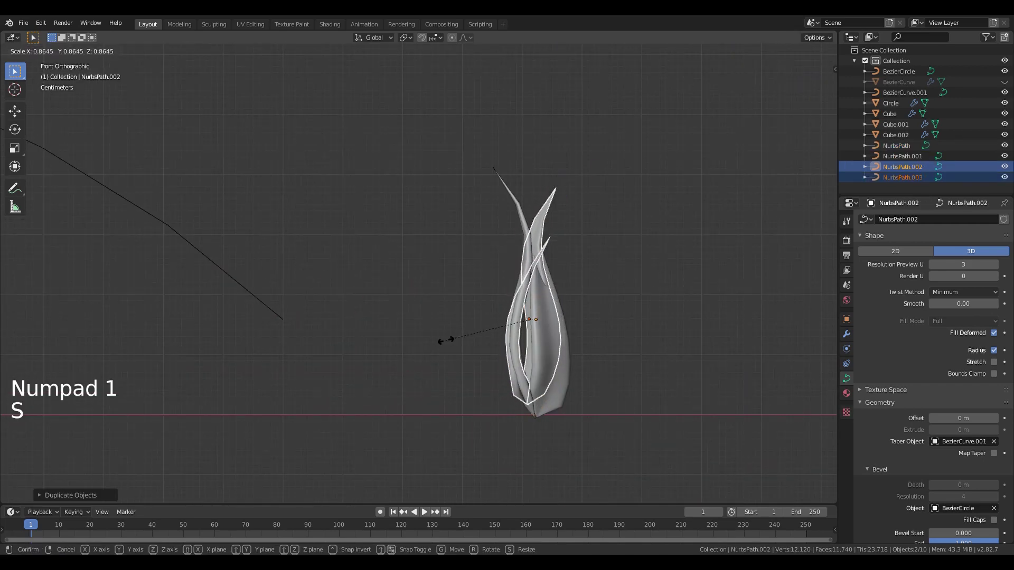
right_click(540, 331)
right_click(544, 317)
right_click(549, 253)
key("g")
key("g")
Step: Rotate and move selected control points of a new blade to curve it
key("Tab")
middle_click_drag(558, 226, 528, 317)
right_click(480, 313)
right_click(595, 365, "shift")
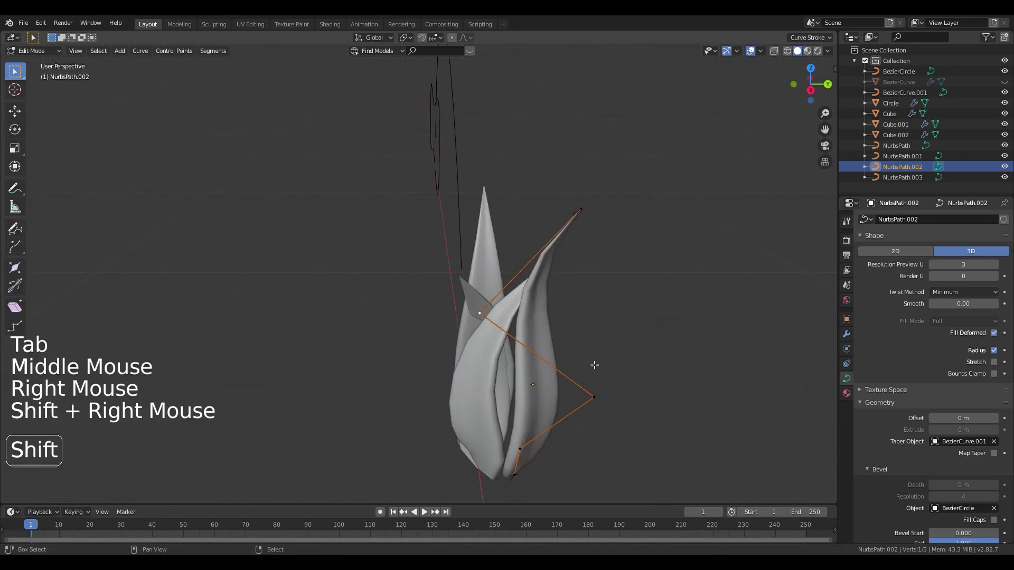
right_click(581, 210, "shift")
key("r")
middle_click_drag(554, 204, 631, 278)
key("g")
Step: Reshape another blade in the tuft by moving several of its control points
key("g")
key("KP_1")
key("Tab")
right_click(531, 316)
middle_click_drag(531, 317, 441, 357)
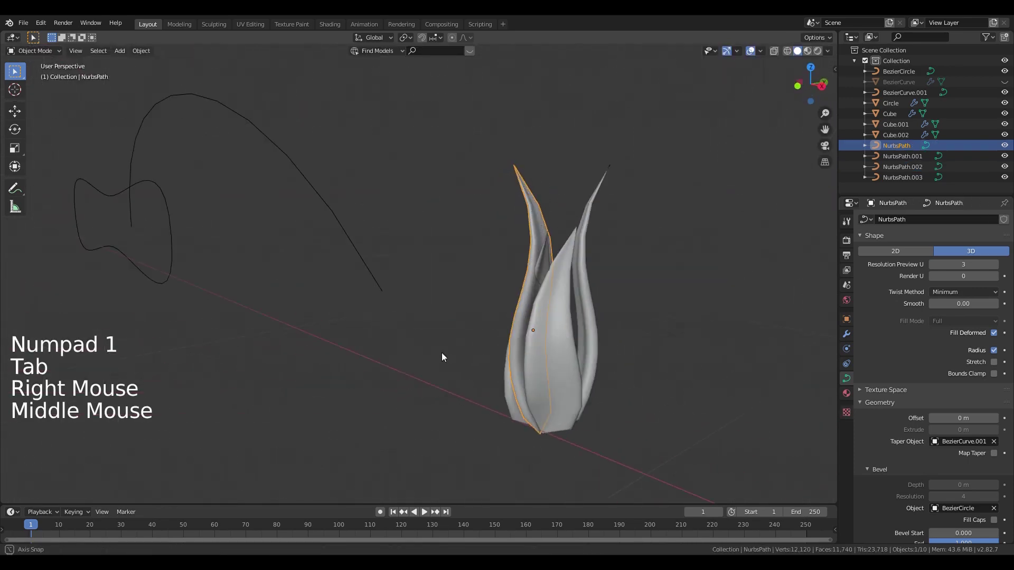
right_click(509, 370)
key("Tab")
right_click(521, 317, "shift")
key("KP_1")
key("g")
right_click(493, 378)
key("g")
right_click(493, 378)
key("g")
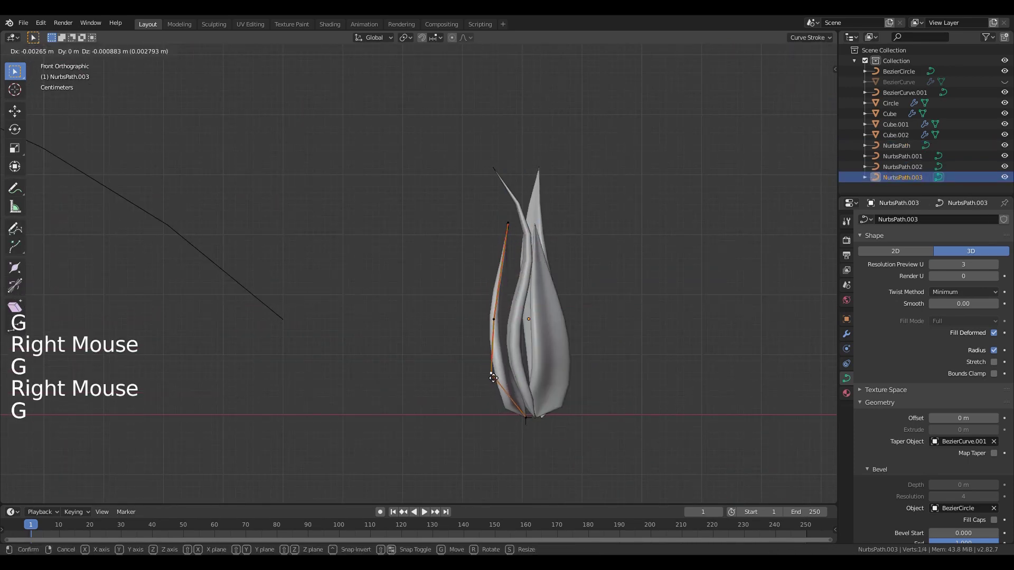
middle_click_drag(493, 378, 507, 317)
key("a")
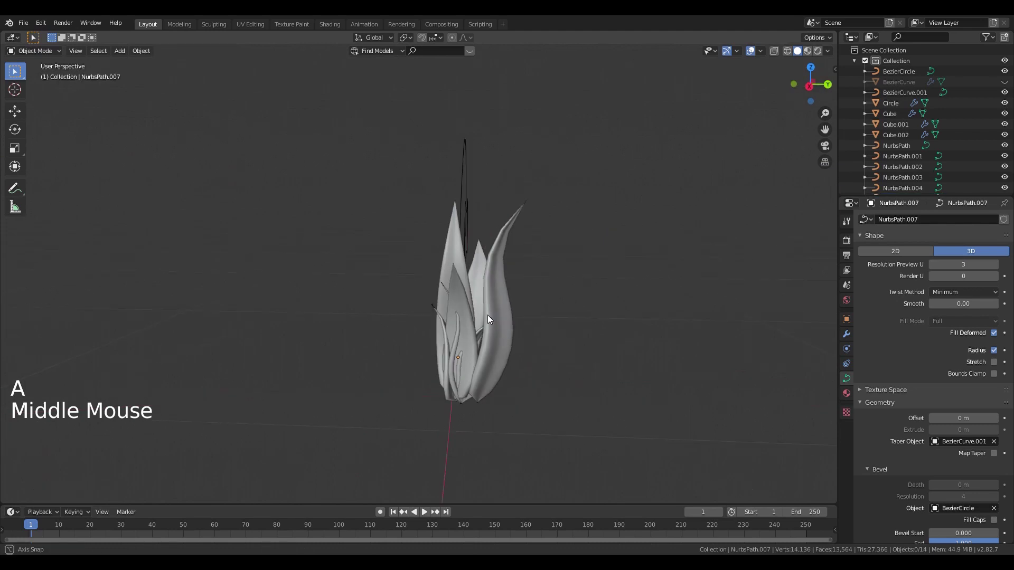
middle_click_drag(487, 315, 507, 305)
key("KP_1")
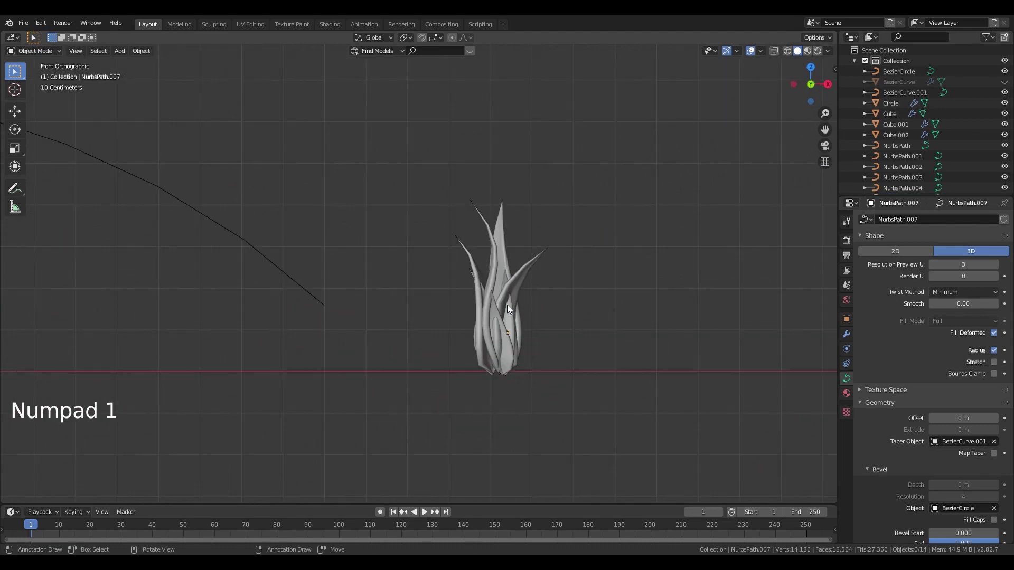
Step: Circle-select all the tuft's grass blades in wireframe view
key("z")
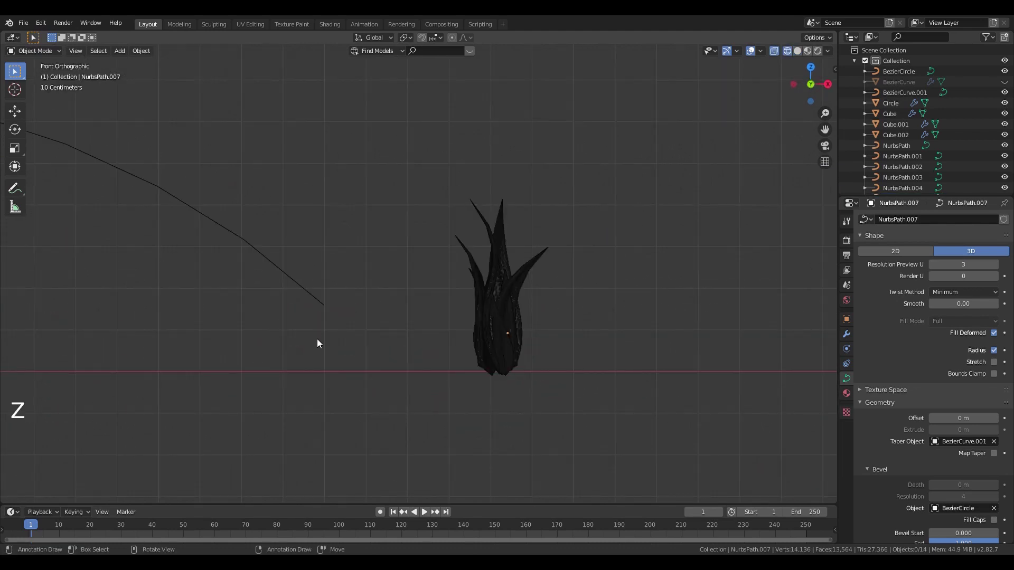
key("c")
scroll(510, 326, "down", 5)
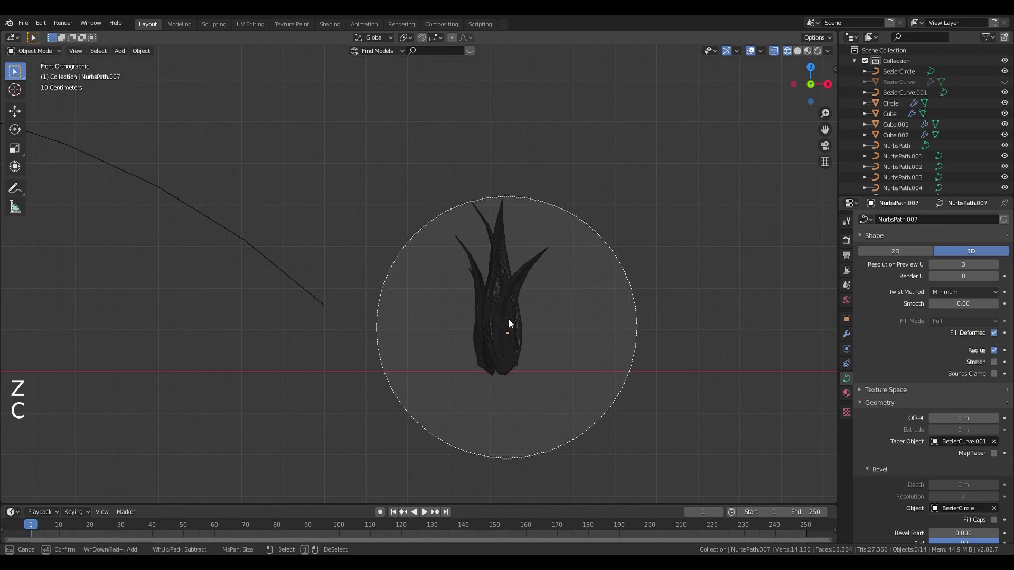
left_click(513, 300)
right_click(514, 300)
key("z")
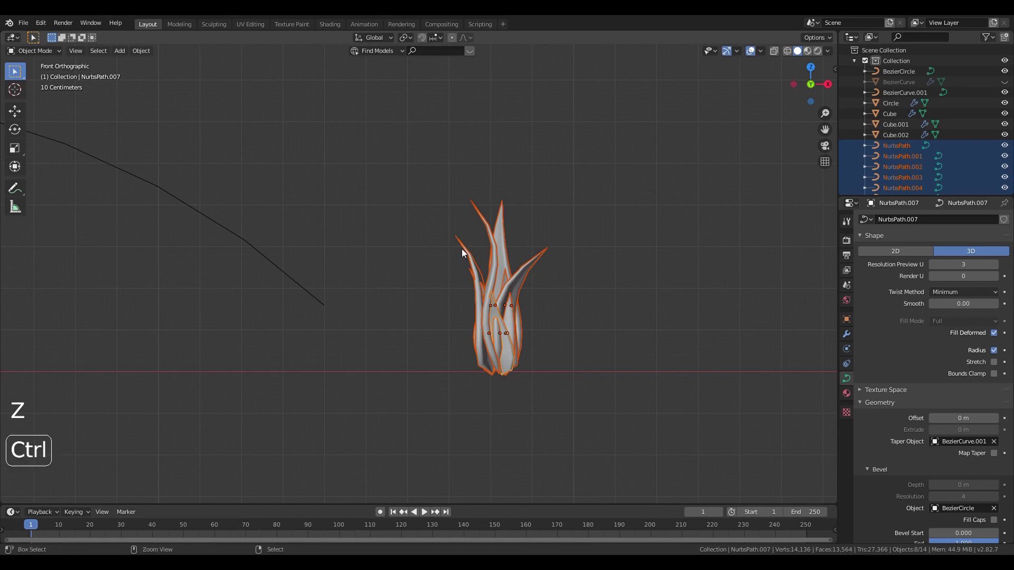
Step: Group the selected blades into a new collection named 'grass'
key("ctrl+g")
left_click(58, 489)
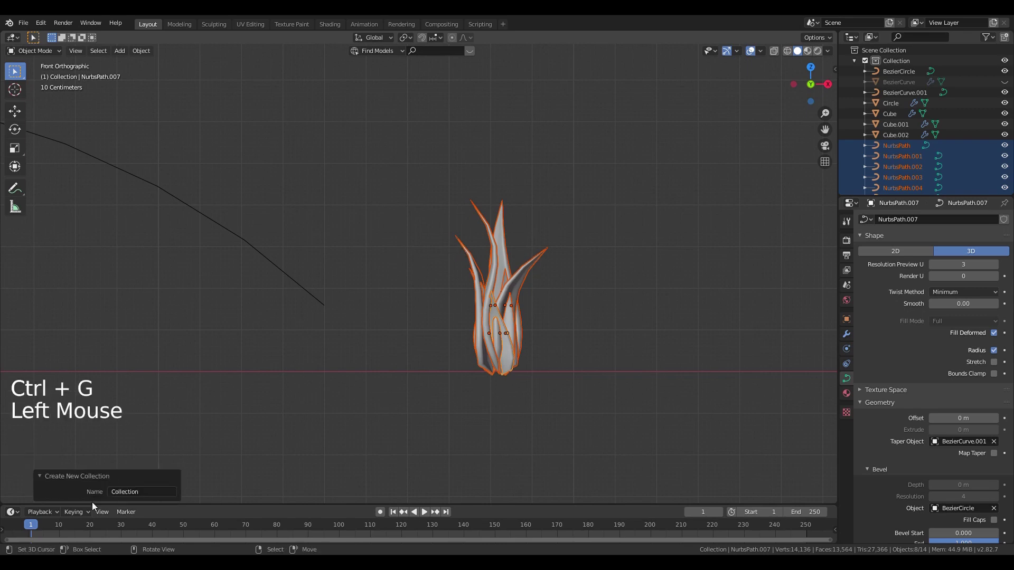
type("grass")
left_click(526, 325)
scroll(526, 325, "down", 6)
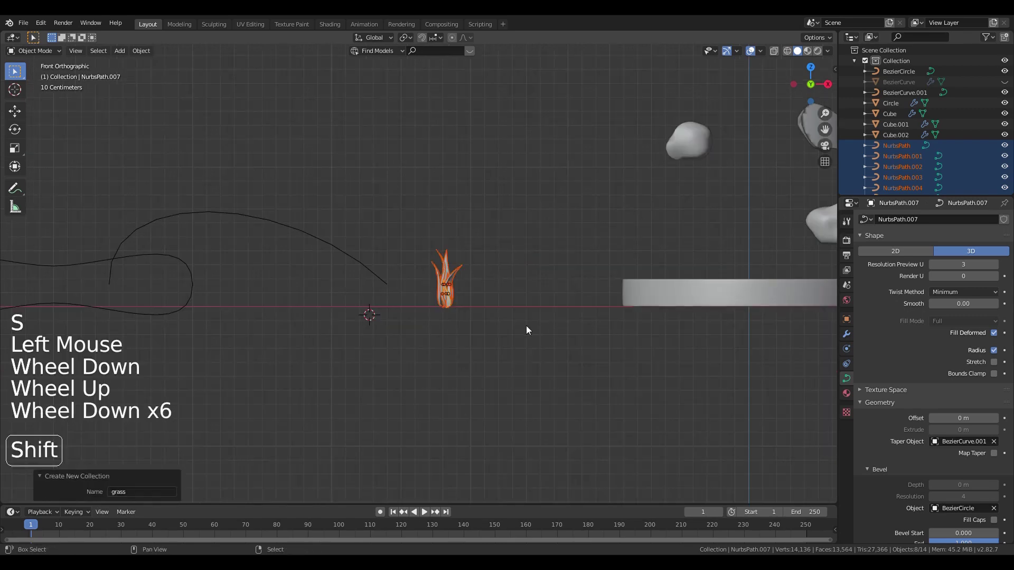
middle_click_drag(528, 330, 530, 270, "shift")
Step: Select the Circle disc in Edit Mode and pick its top face in Face select mode
mouse_move(531, 270)
middle_mouse_down()
mouse_move(532, 256)
mouse_move(527, 266)
middle_mouse_up()
right_click(527, 266)
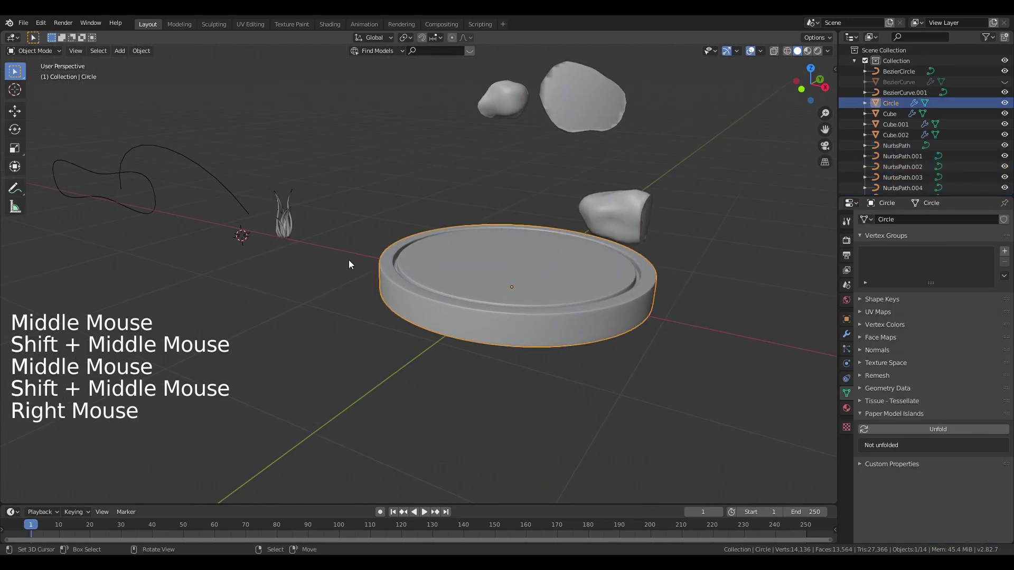
right_click(571, 264)
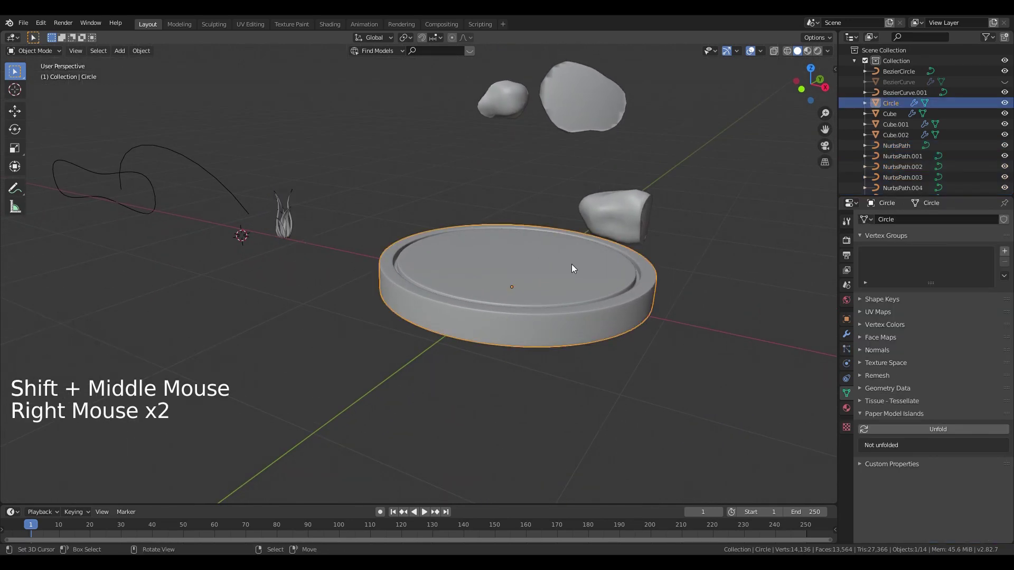
key("Tab")
middle_click_drag(572, 264, 492, 290, "shift")
scroll(492, 289, "up", 3)
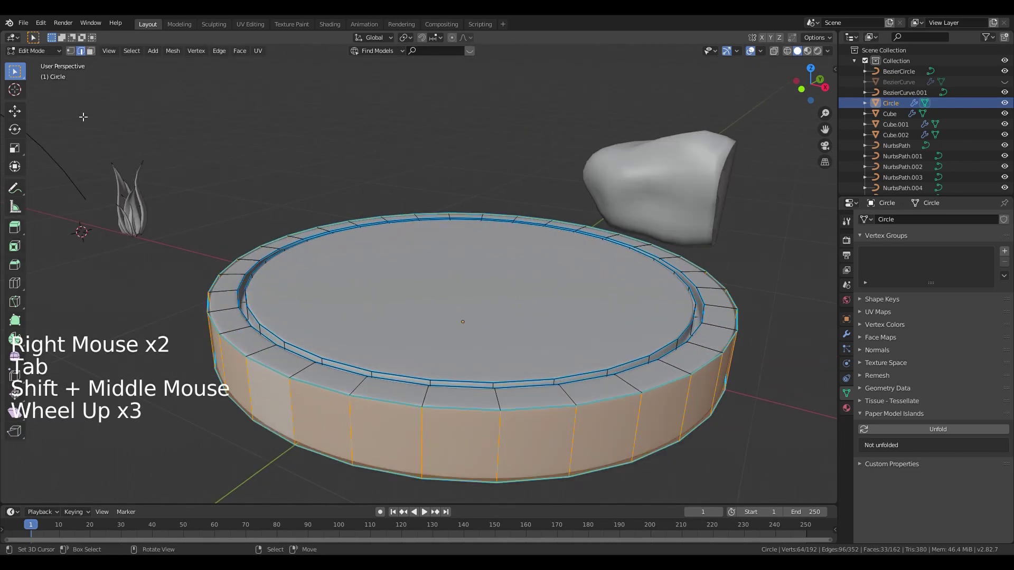
left_click(90, 50)
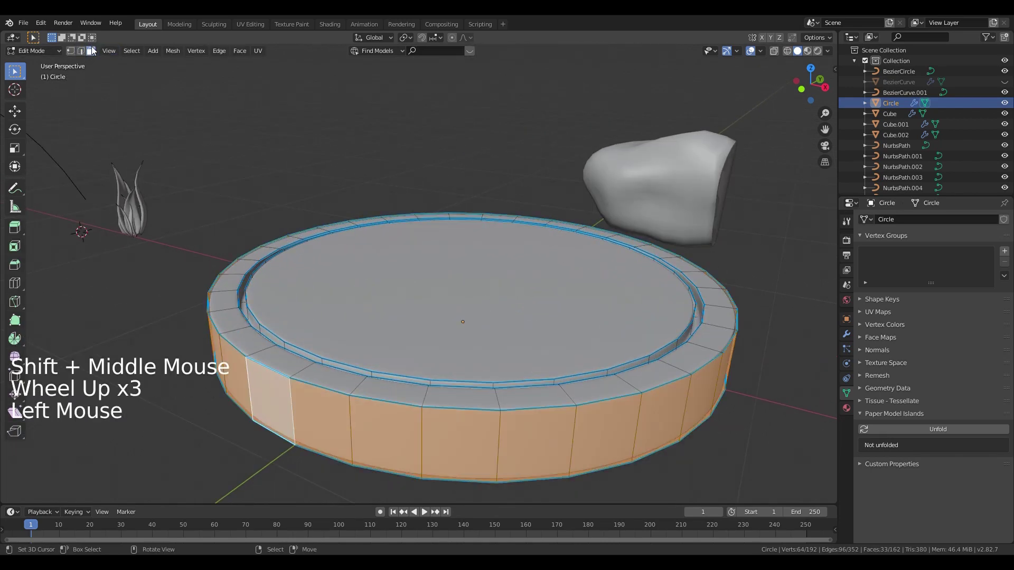
right_click(438, 286)
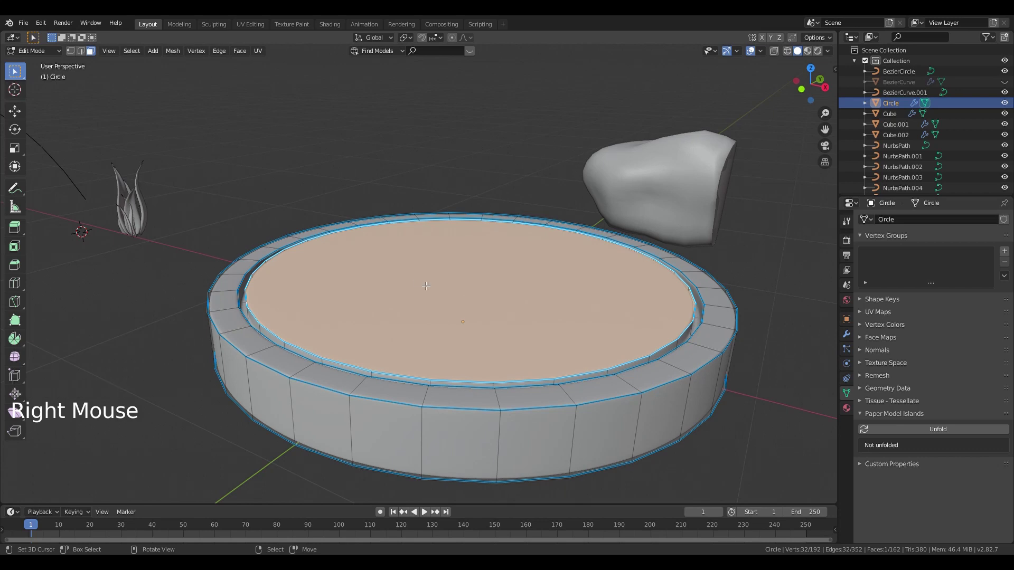
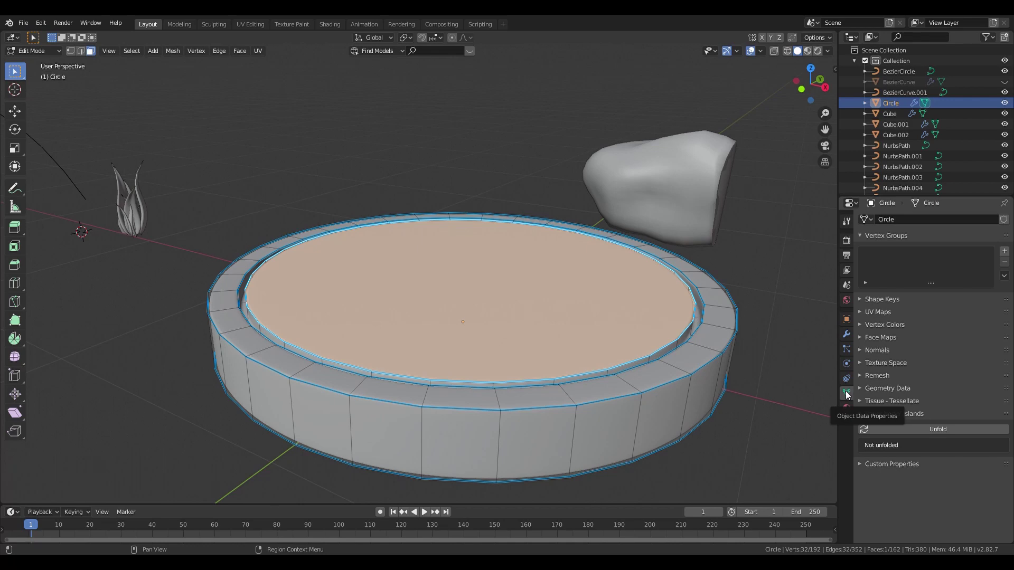
Step: Assign the selected inner floor faces to a new vertex group named 'grass' and exit Edit Mode
left_click(1005, 252)
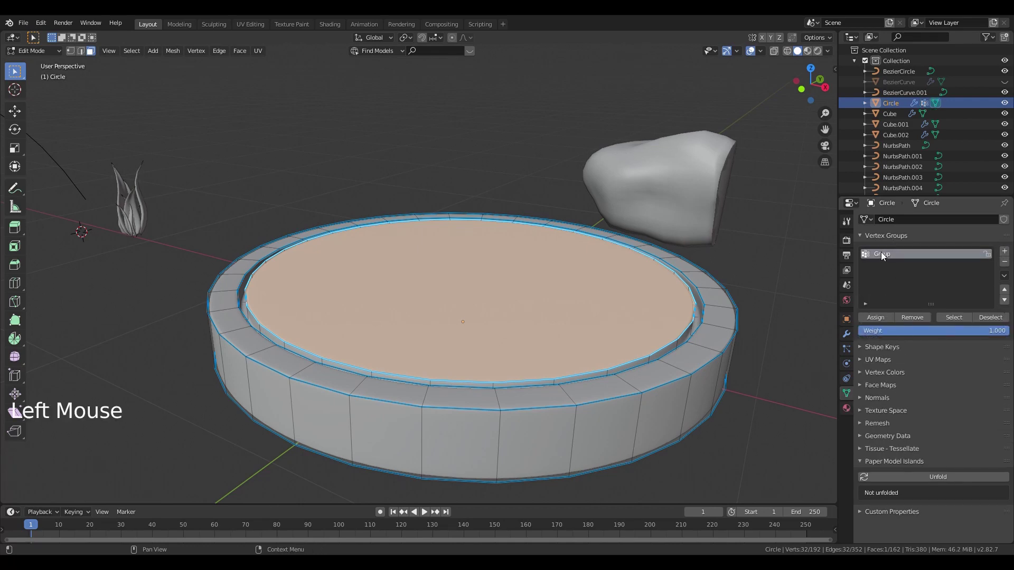
double_click(881, 253)
type("grass")
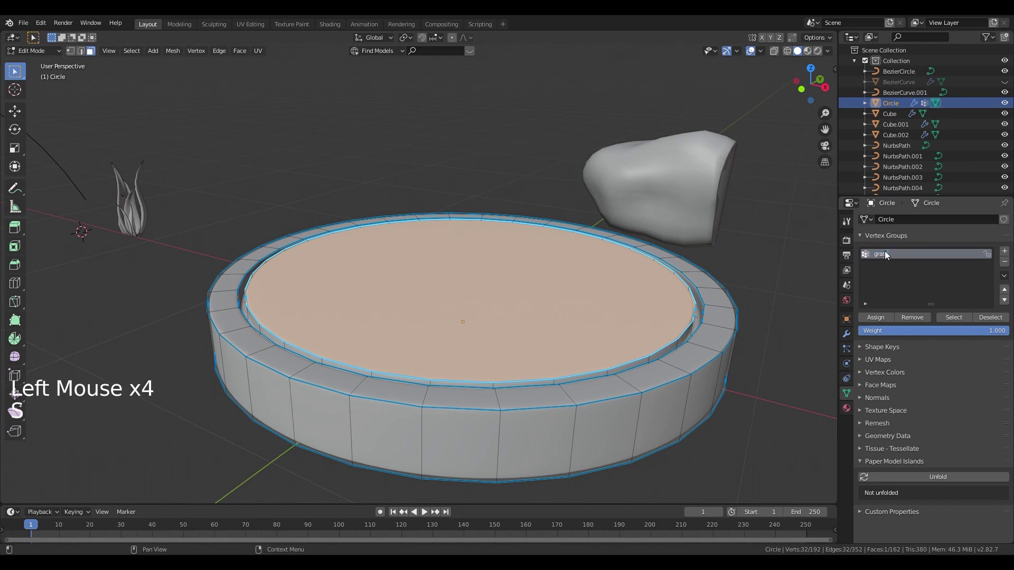
key("Return")
left_click(881, 317)
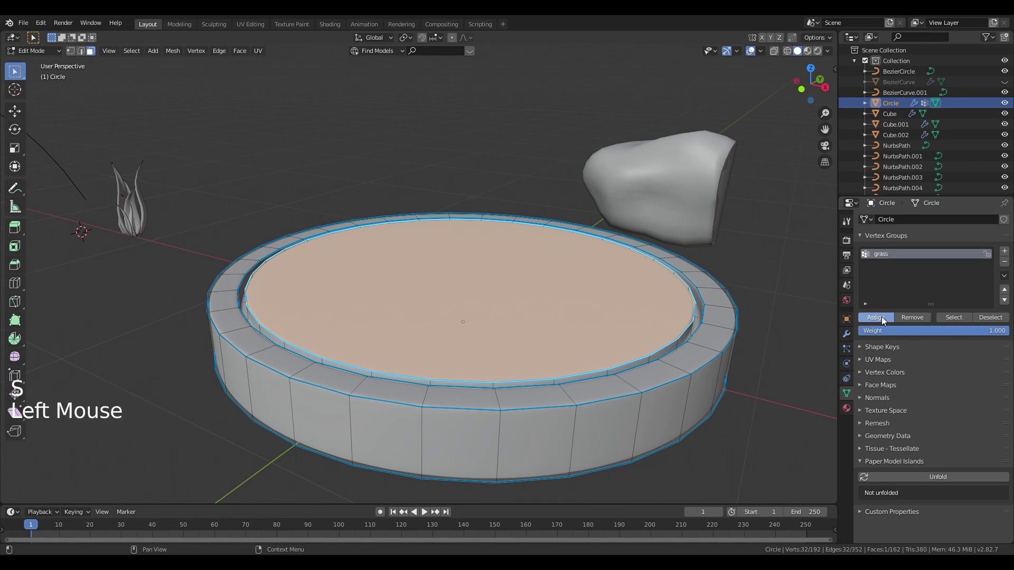
scroll(524, 343, "down", 2)
scroll(524, 342, "up", 3)
key("Tab")
scroll(524, 345, "down", 3)
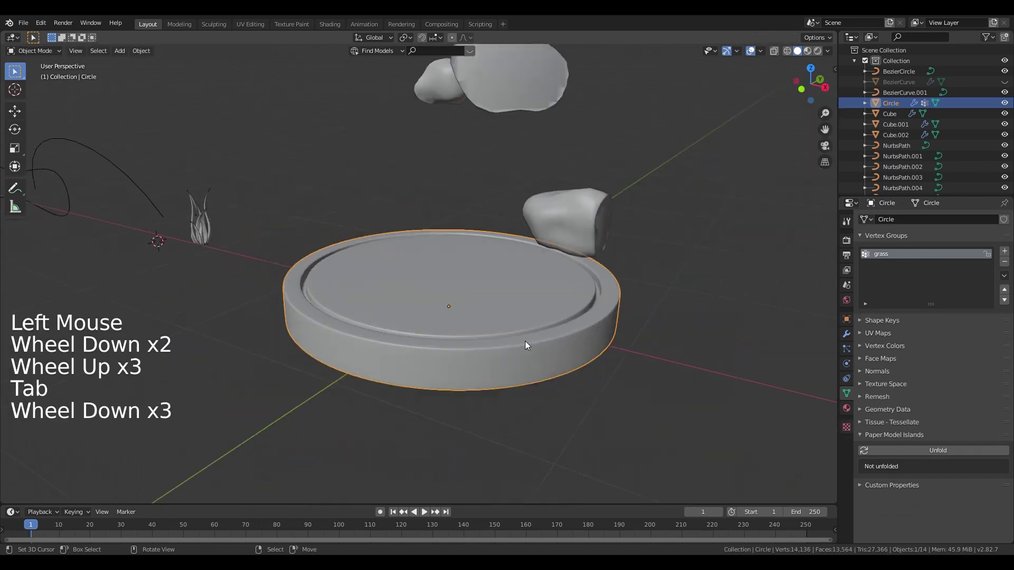
Step: Add a new particle system to the Circle and set its type to Hair
left_click(846, 348)
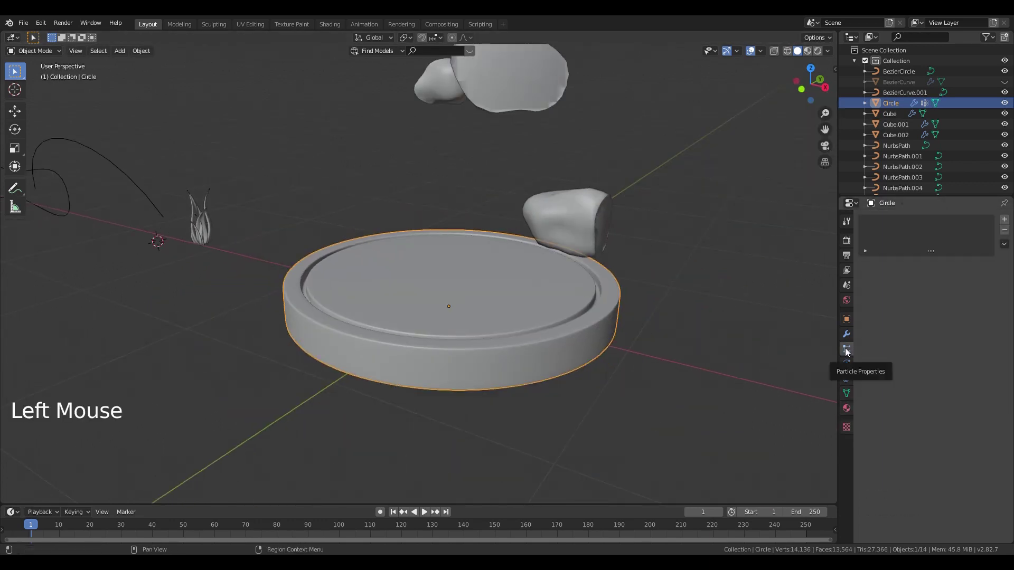
left_click(1006, 219)
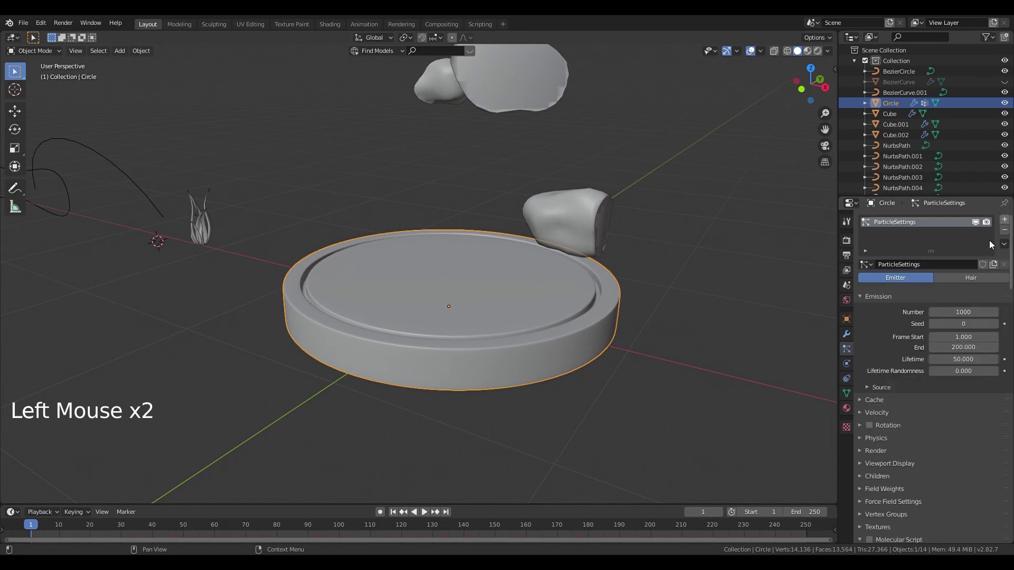
left_click(959, 277)
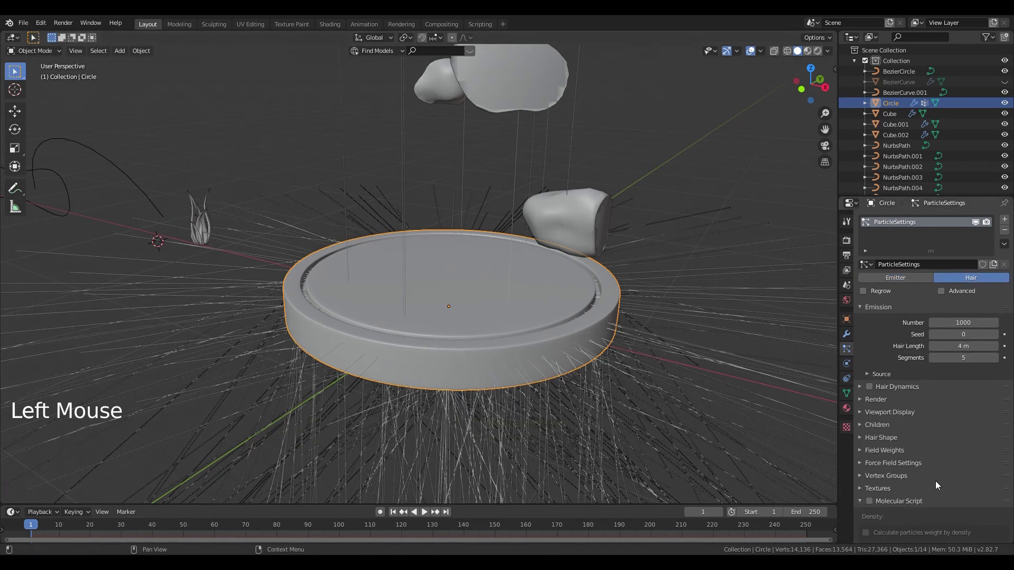
scroll(899, 410, "down", 6)
Step: Set the hair particles' Density vertex group to grass
left_click(888, 347)
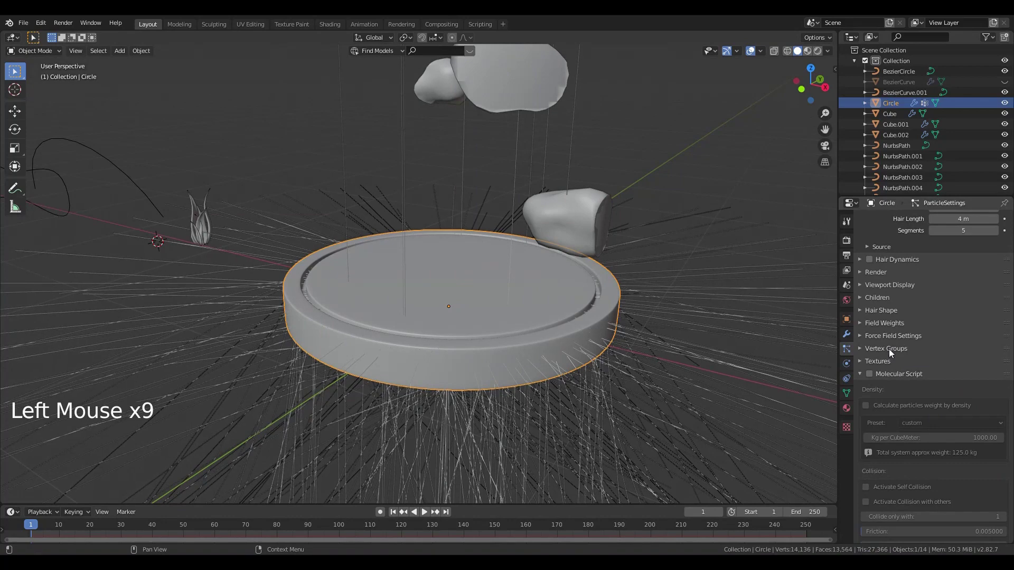
left_click(889, 349)
left_click(946, 364)
left_click(900, 382)
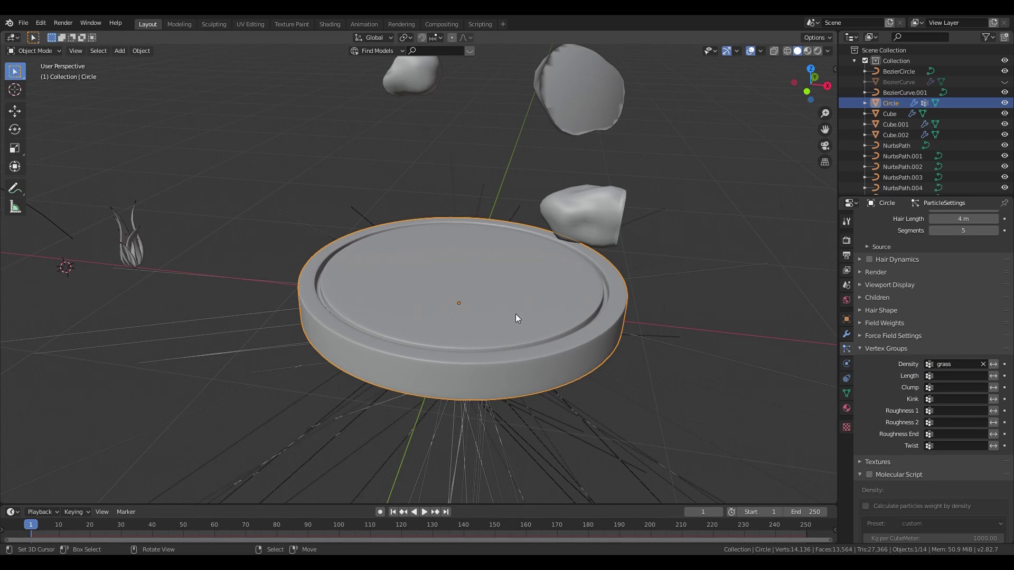
middle_click_drag(487, 319, 516, 340)
scroll(571, 333, "up", 3)
Step: Select the entire Circle mesh in Edit Mode and recalculate its normals outward
key("Tab")
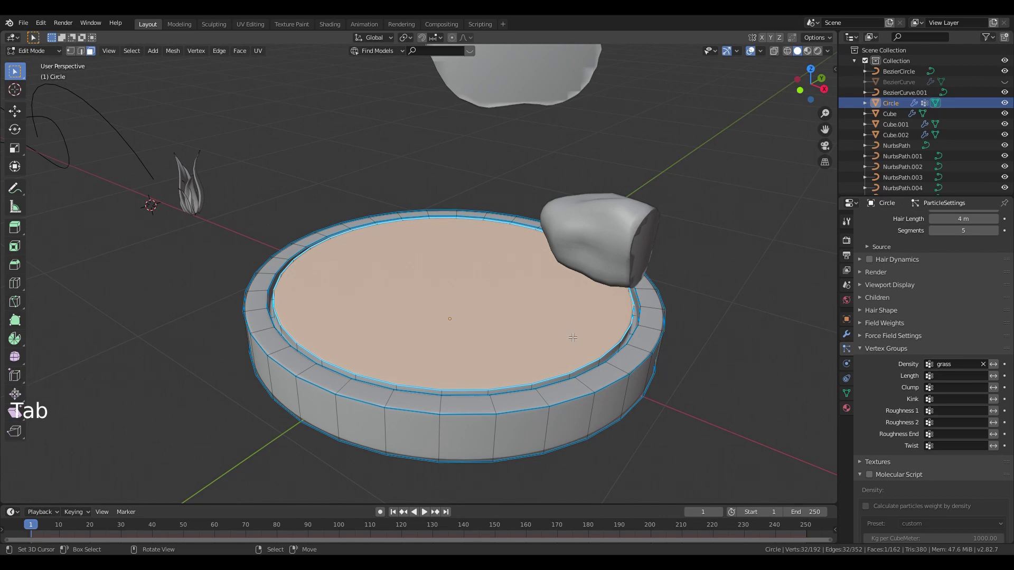
key("a")
key("a")
key("a")
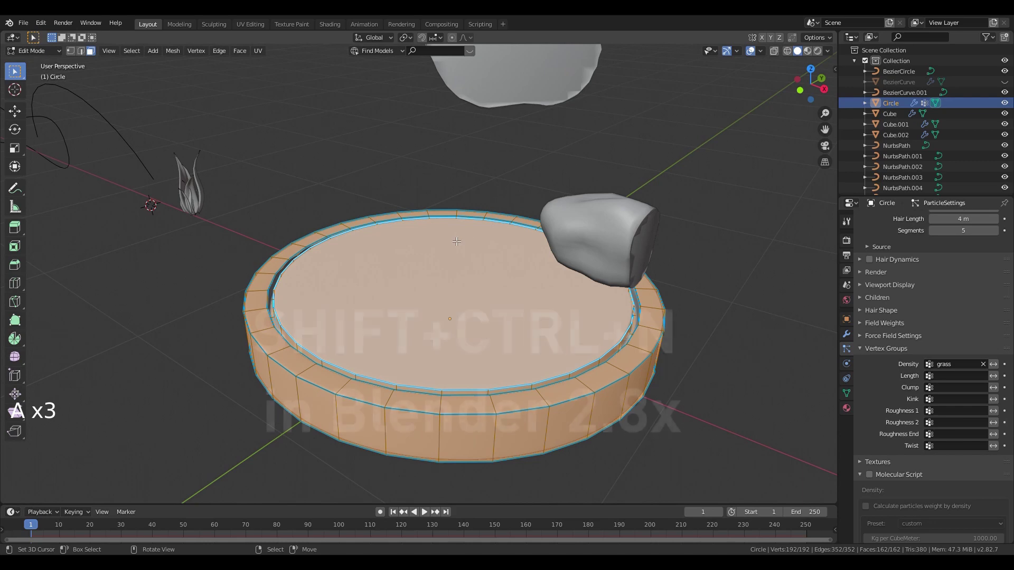
key("ctrl+n")
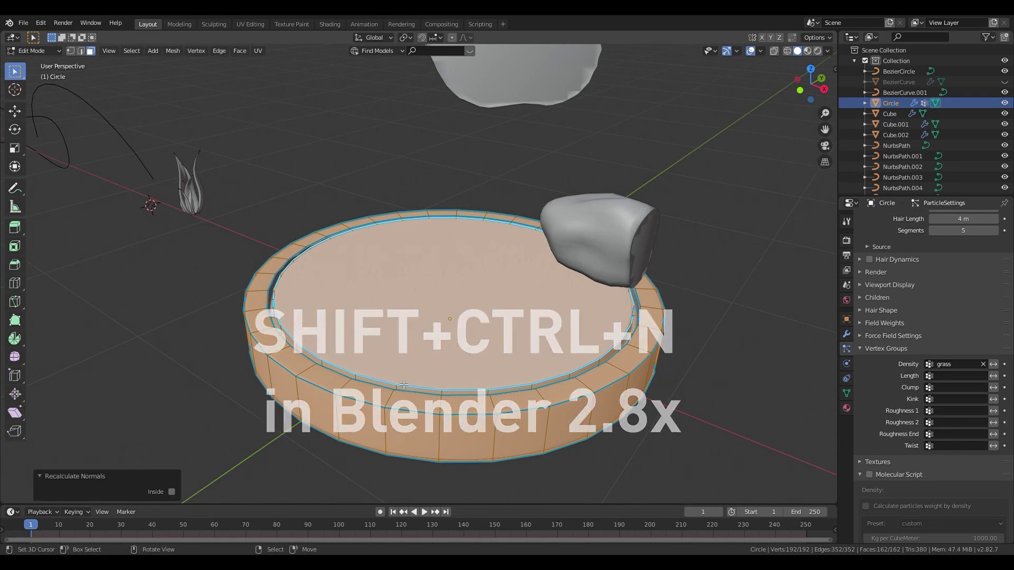
key("Tab")
scroll(402, 384, "down", 2)
mouse_move(406, 392)
middle_mouse_down()
mouse_move(441, 348)
mouse_move(439, 310)
mouse_move(396, 393)
middle_mouse_up()
scroll(930, 369, "up", 11)
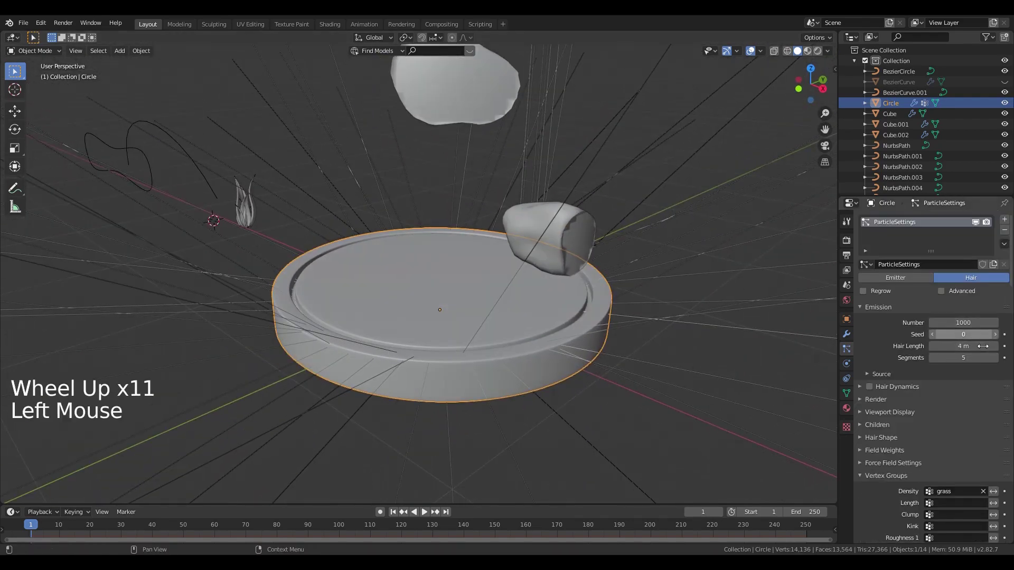
Step: Set the hair particles' Hair Length to 0.07 m and expand Viewport Display
left_click(962, 346)
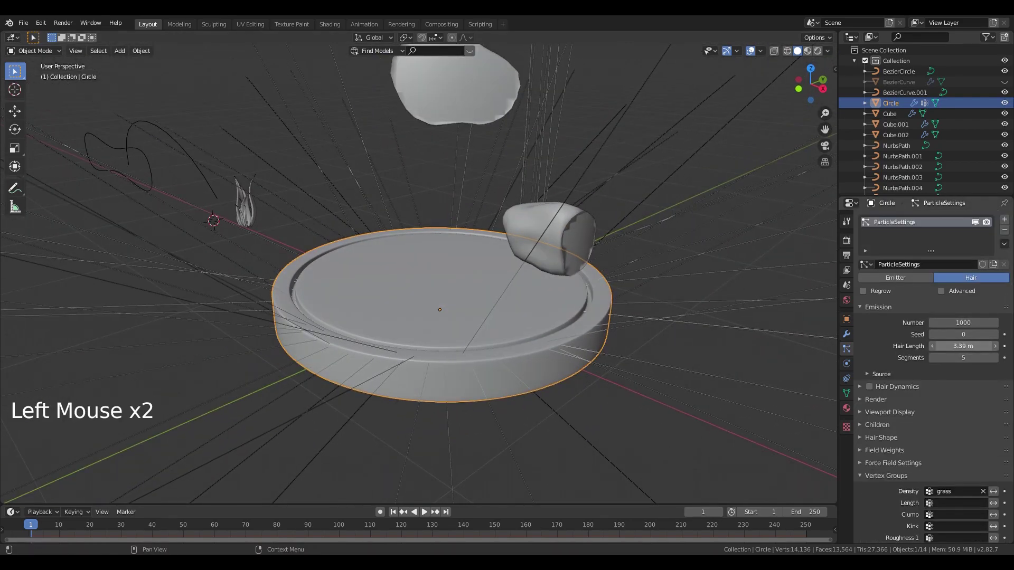
left_click_drag(962, 346, 941, 346)
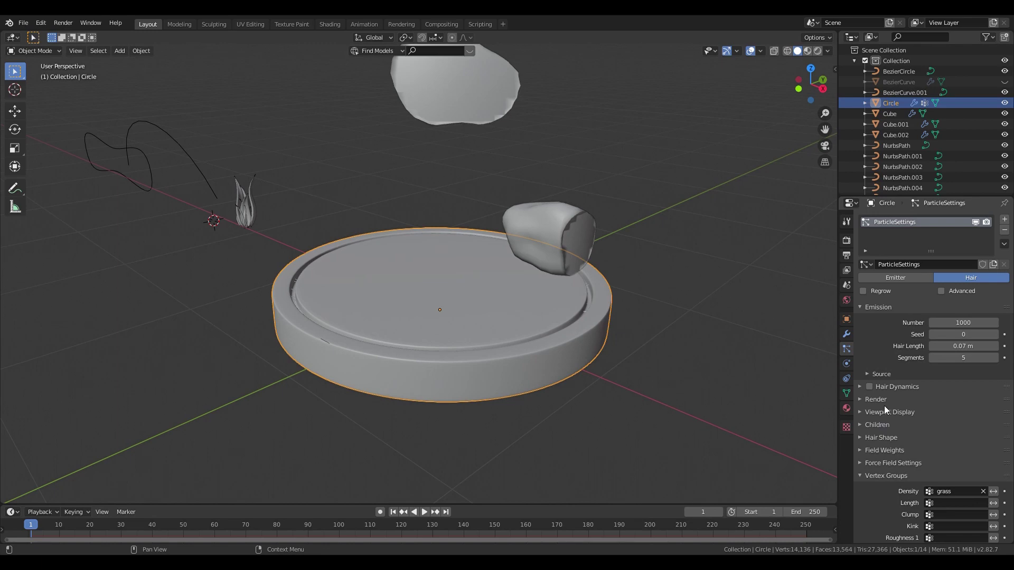
middle_click_drag(312, 305, 328, 243, "shift")
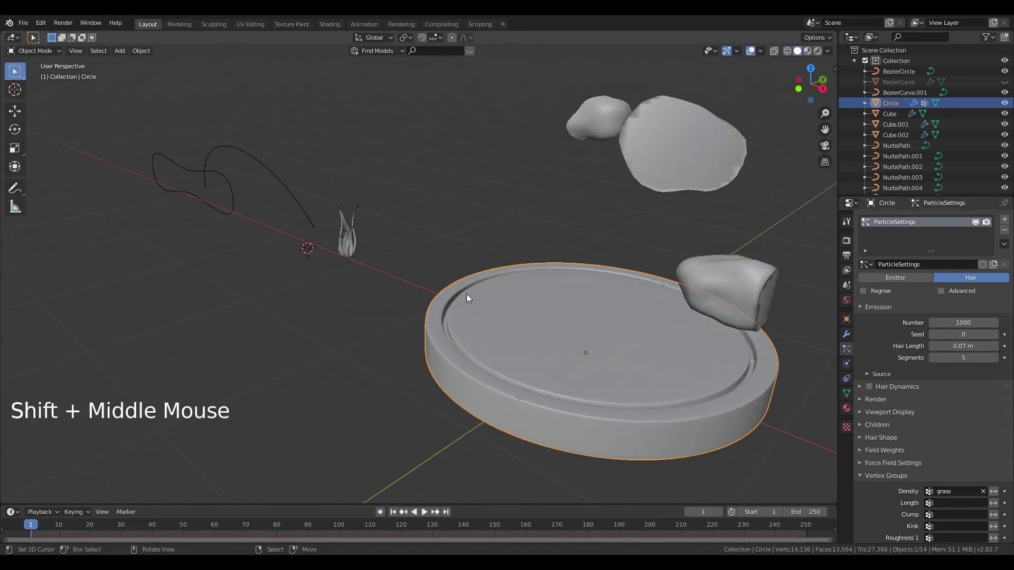
middle_click_drag(574, 320, 600, 328, "shift")
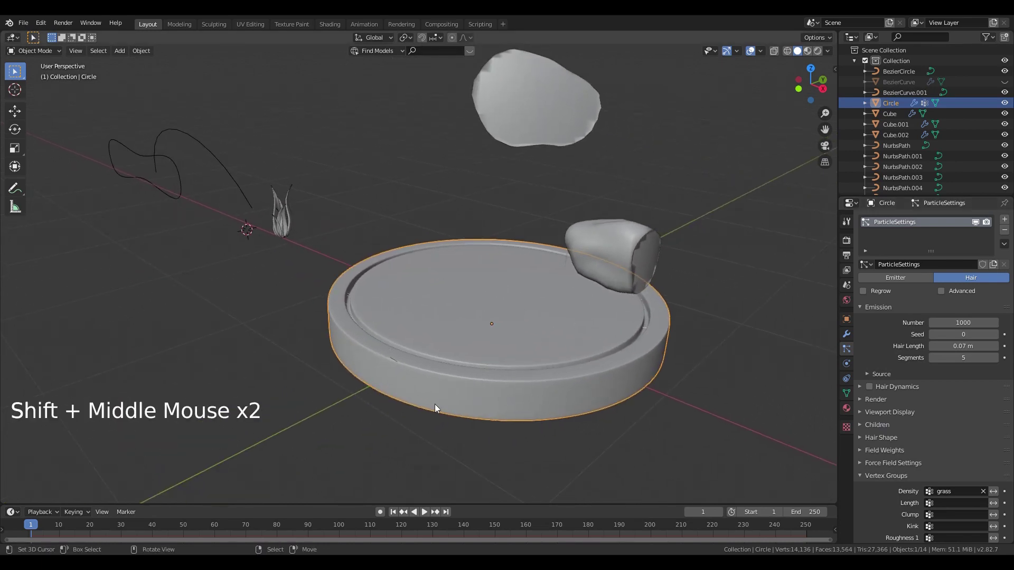
left_click(889, 413)
scroll(897, 413, "down", 4)
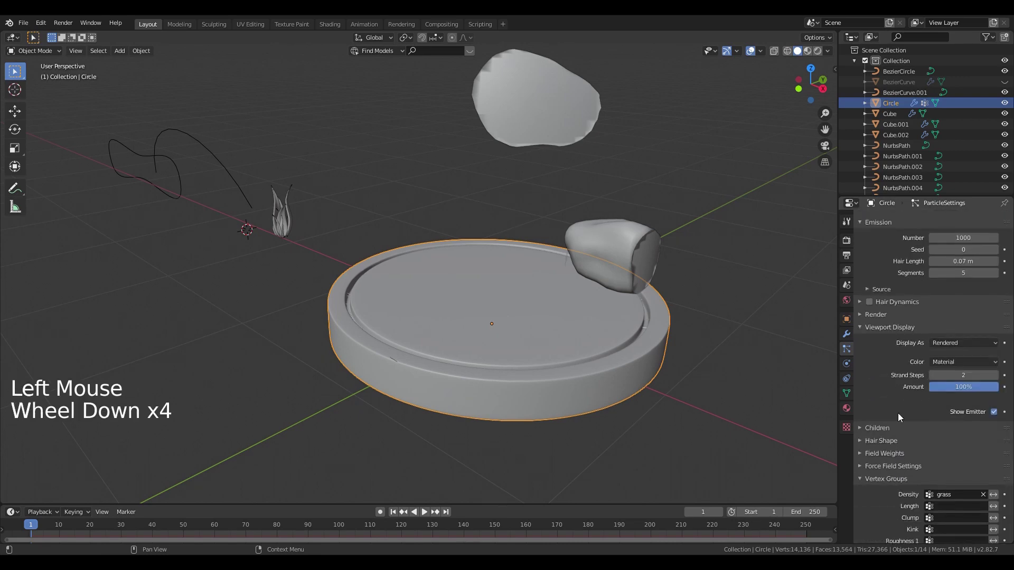
Step: Render the hair particles as Collection, using grass as the Instance Collection
left_click(883, 317)
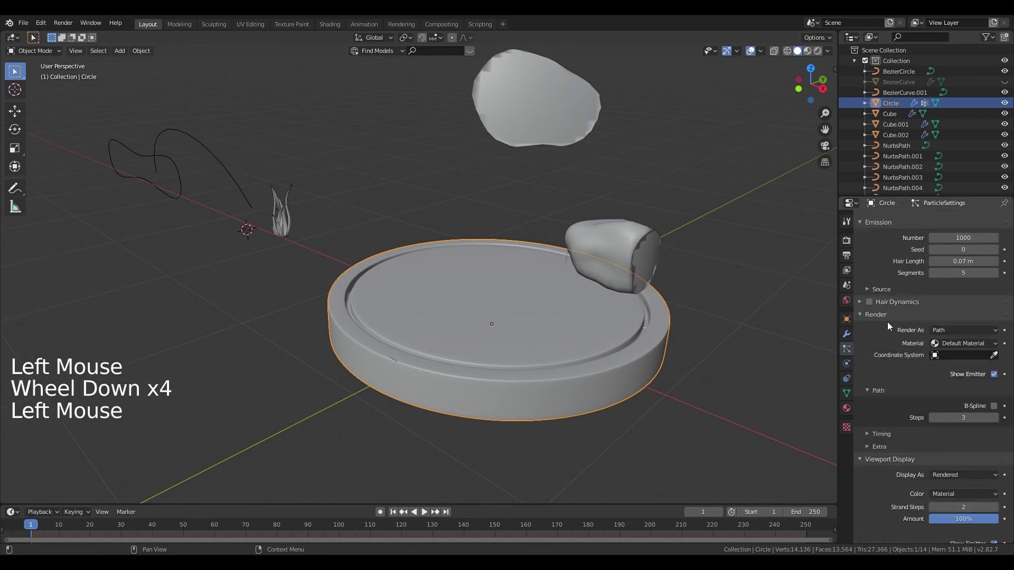
left_click(956, 330)
left_click(962, 379)
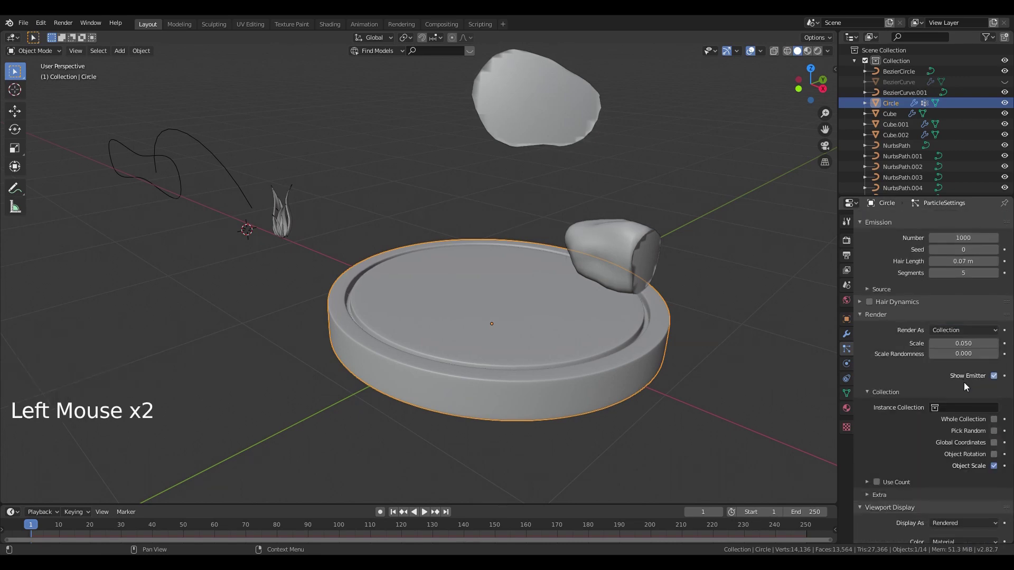
left_click(955, 407)
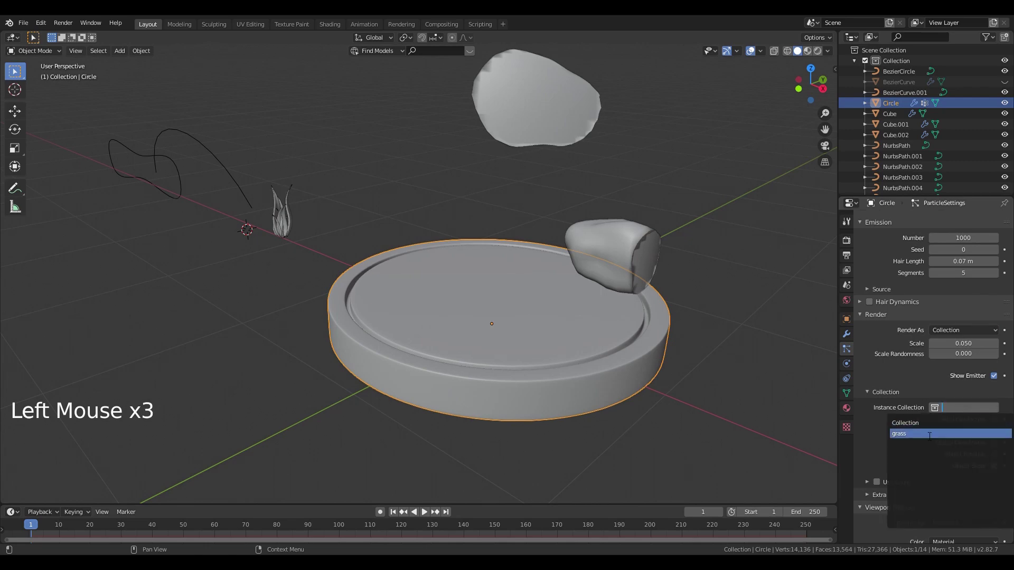
left_click(930, 434)
middle_click_drag(657, 377, 609, 354, "shift")
scroll(610, 354, "up", 2)
scroll(610, 349, "up", 3)
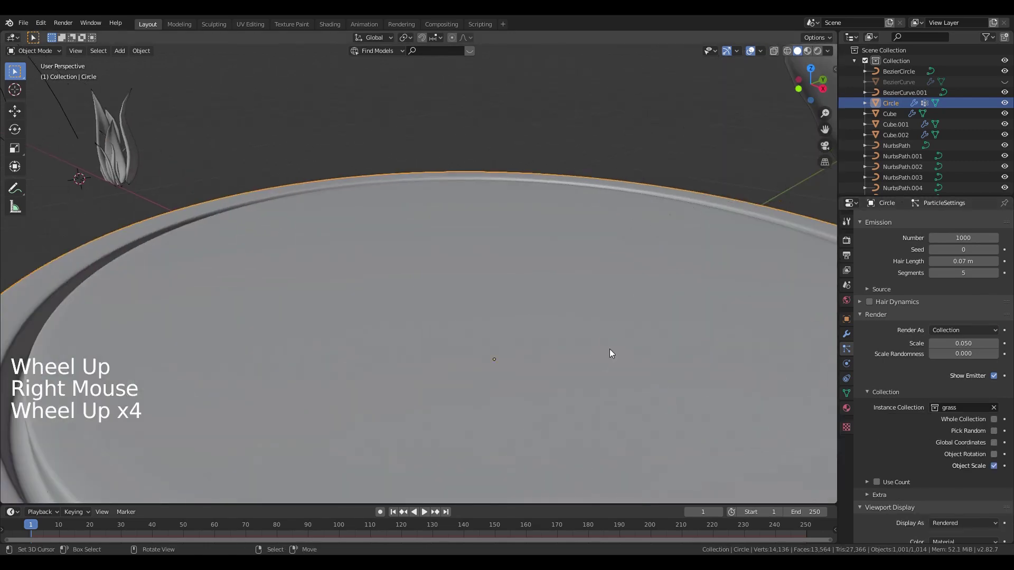
scroll(610, 348, "down", 2)
Step: Enlarge the grass instances to a render scale of 4.130
mouse_move(964, 343)
left_mouse_down()
mouse_move(1008, 344)
mouse_move(982, 344)
left_mouse_up()
key("z")
key("z")
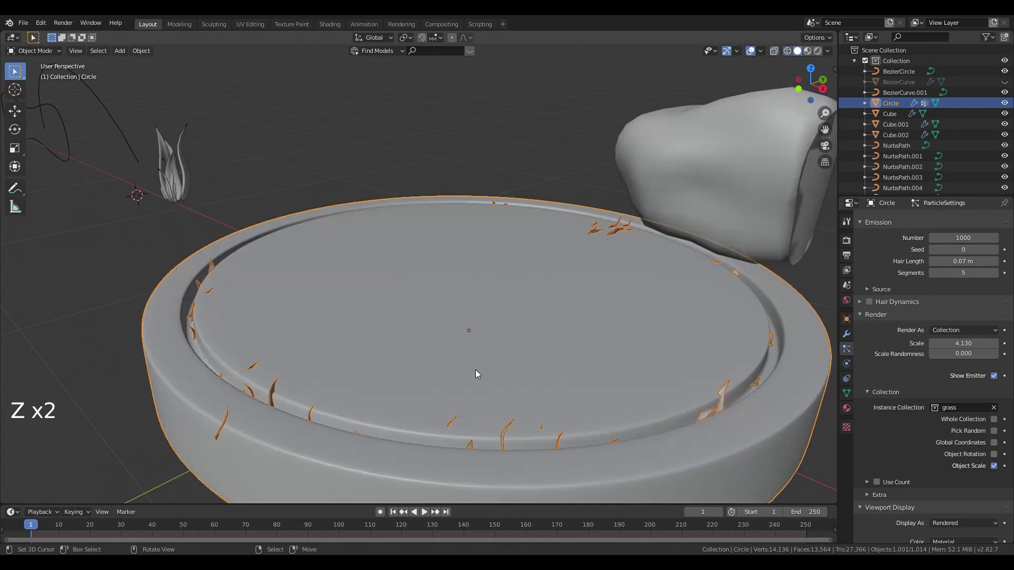
scroll(921, 449, "down", 8)
left_click(958, 432)
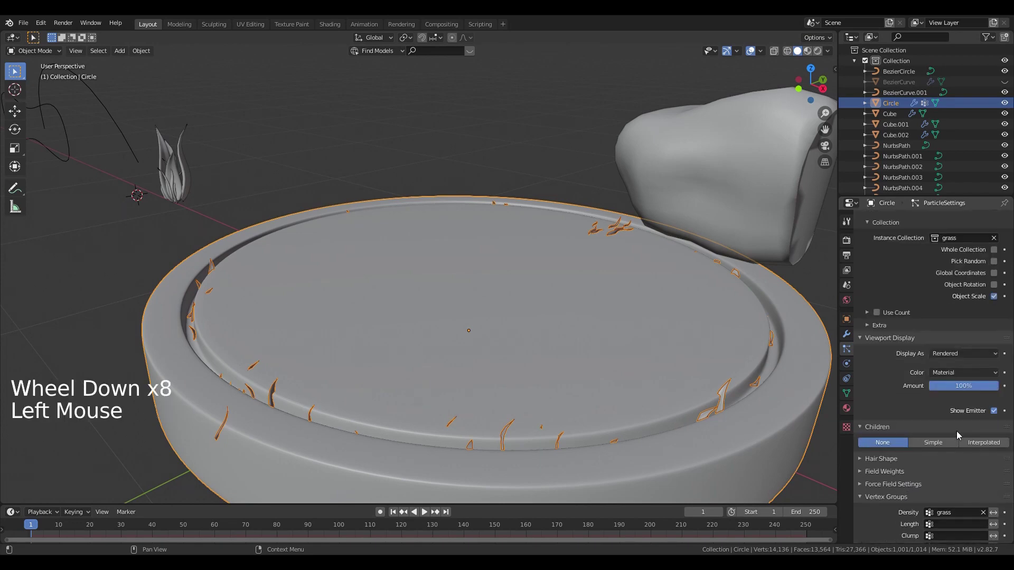
Step: Add Interpolated children with a Render Amount of 20
left_click(983, 442)
middle_click_drag(680, 372, 671, 344, "shift")
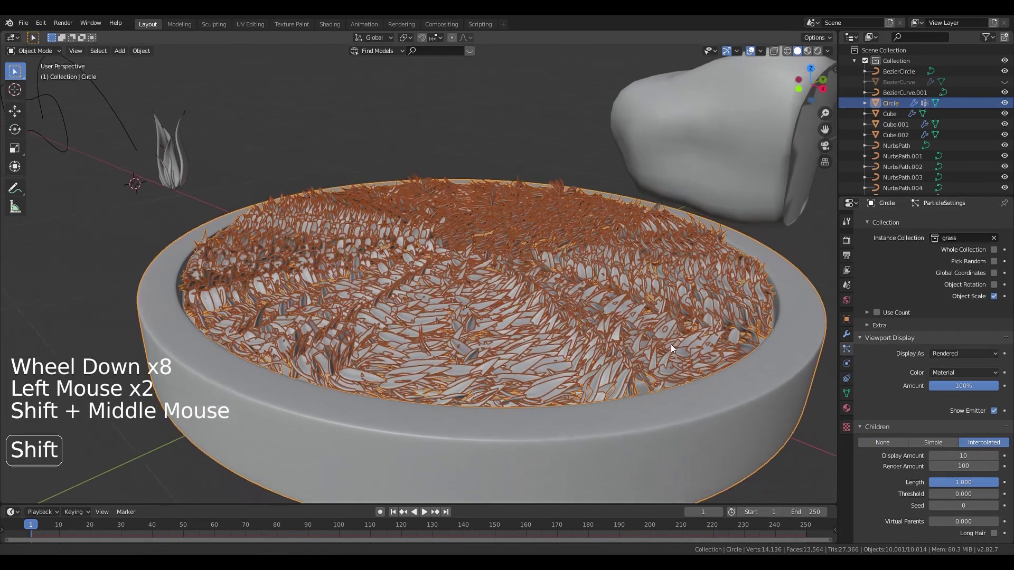
left_click_drag(963, 467, 940, 466)
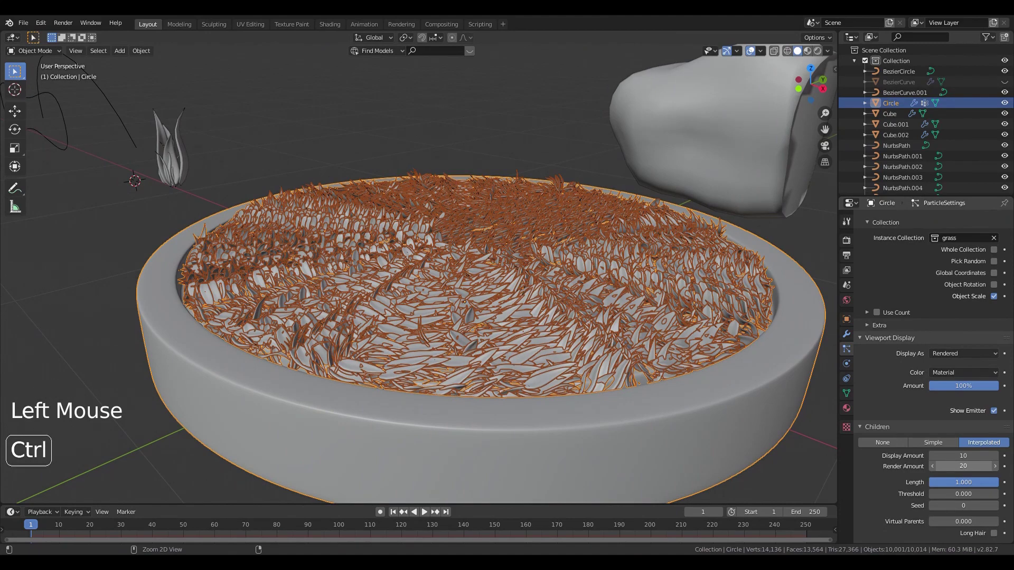
scroll(963, 464, "up", 5)
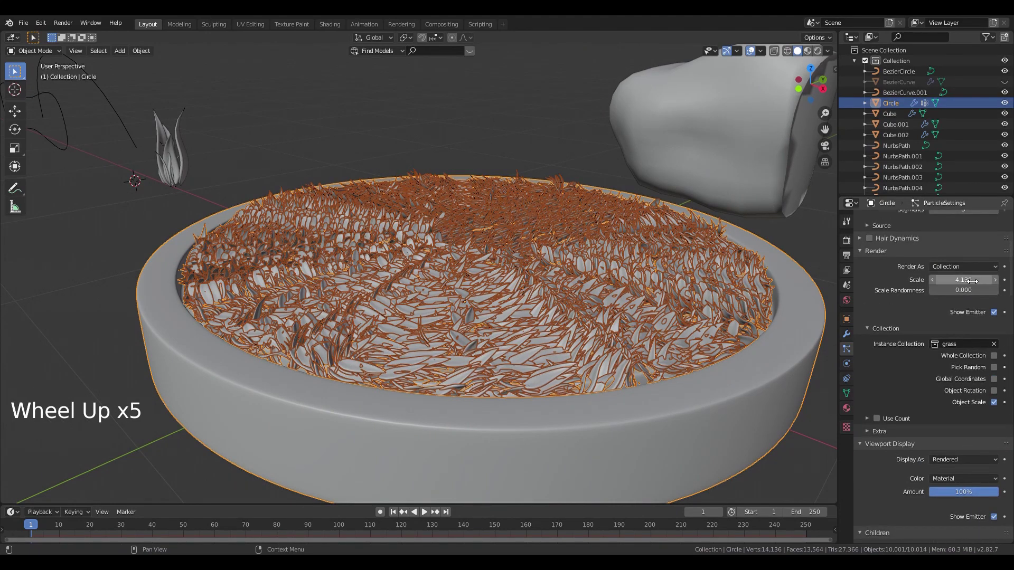
Step: Set the grass instance scale to 0.950 with 0.700 scale randomness
left_click_drag(963, 279, 892, 279)
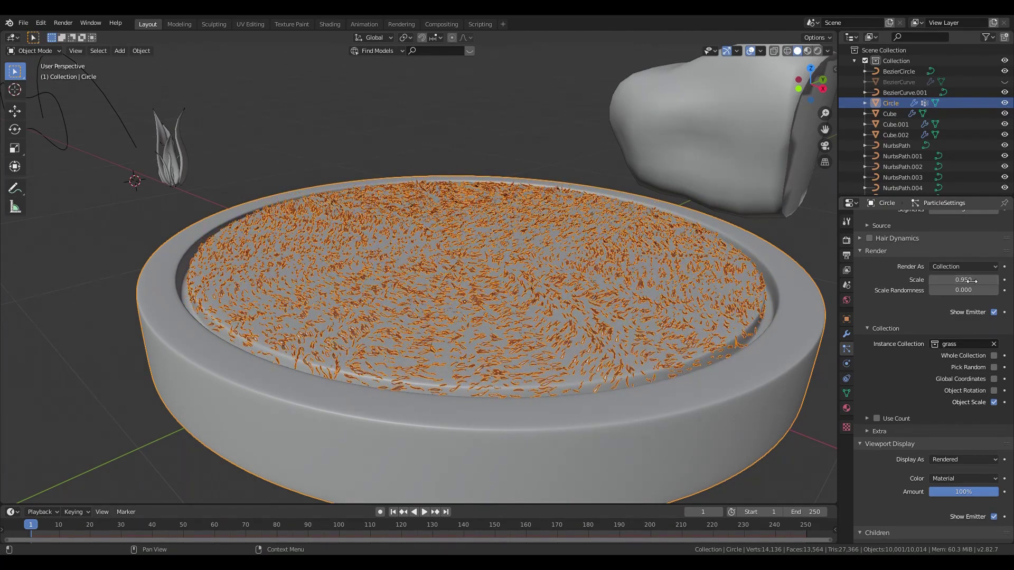
left_click_drag(950, 293, 986, 293)
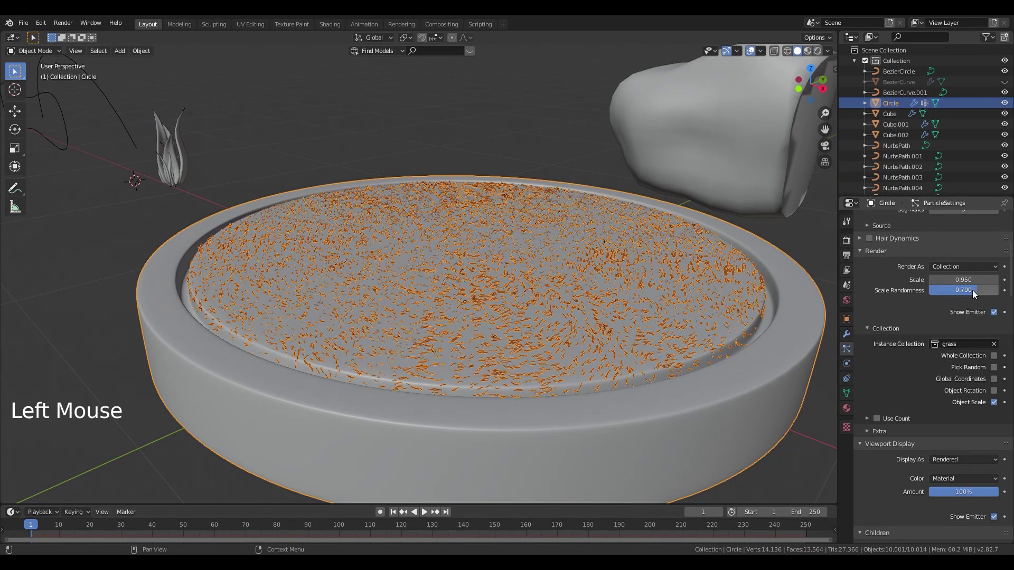
middle_click_drag(602, 338, 604, 309)
scroll(607, 312, "up", 3)
scroll(596, 335, "up", 3)
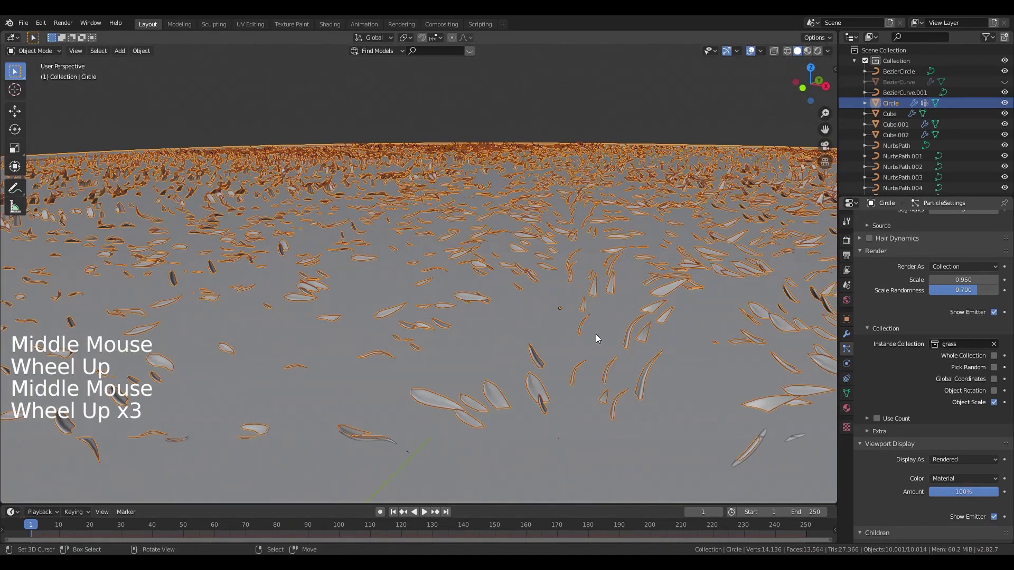
scroll(586, 328, "down", 2)
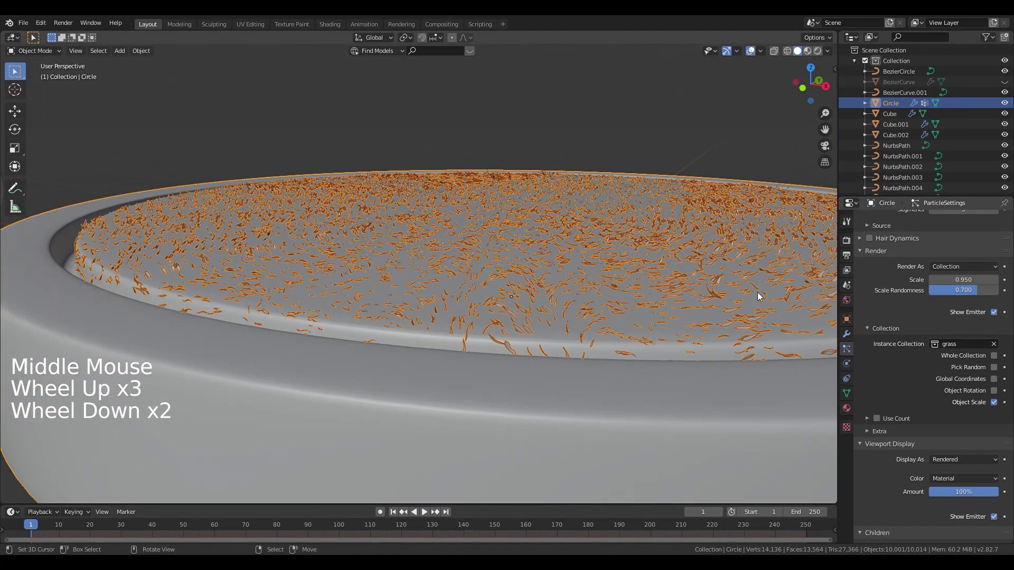
Step: Enable Advanced particle options and turn on Use Modifier Stack under Source
scroll(918, 320, "up", 2)
scroll(876, 308, "up", 4)
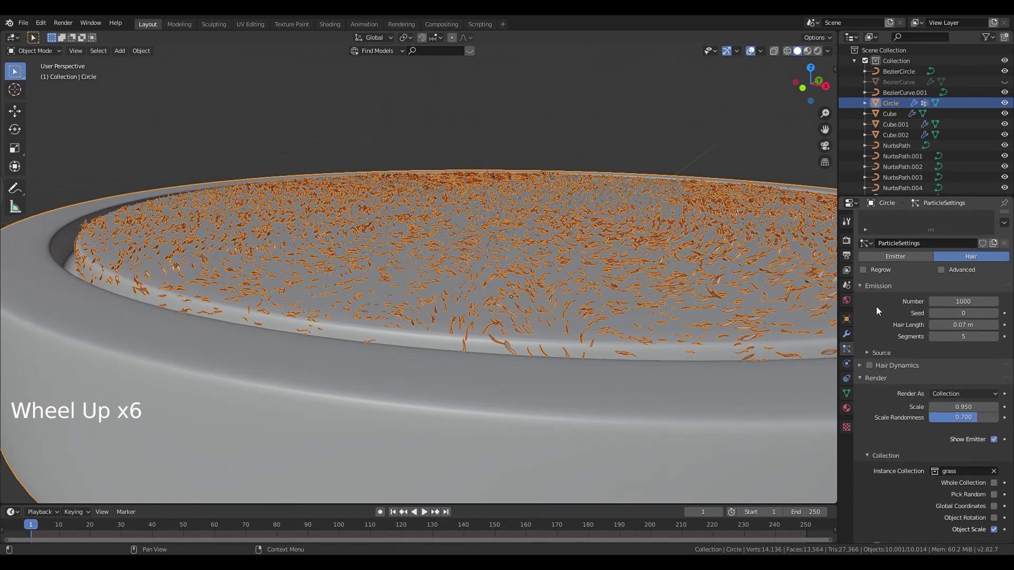
left_click(943, 269)
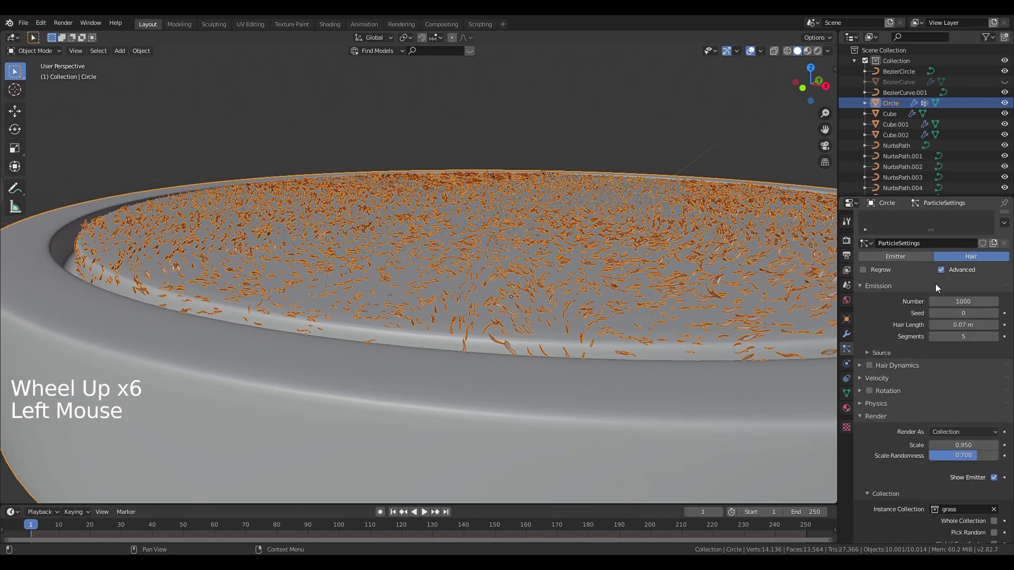
left_click(872, 353)
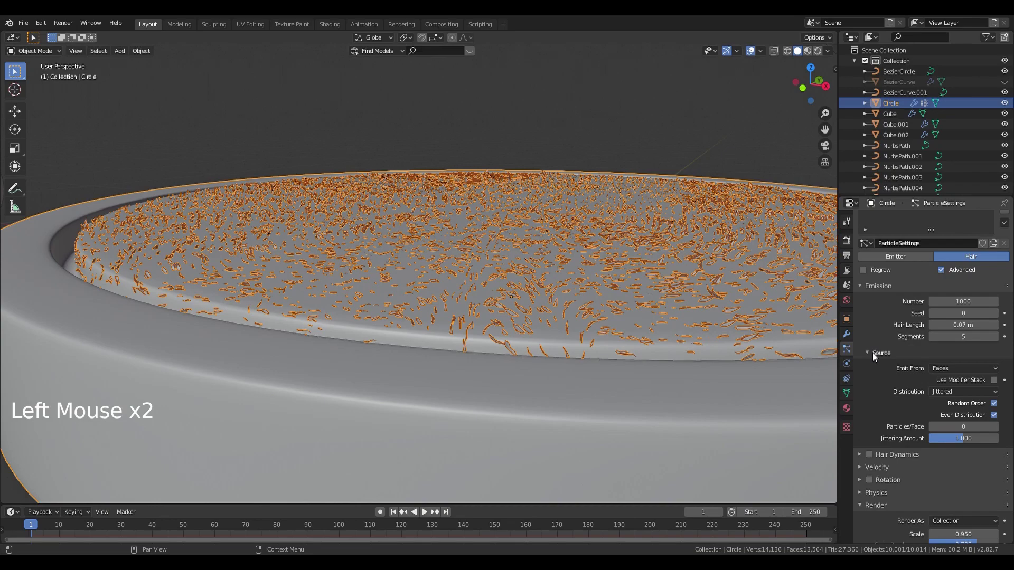
left_click(994, 380)
scroll(506, 279, "down", 3)
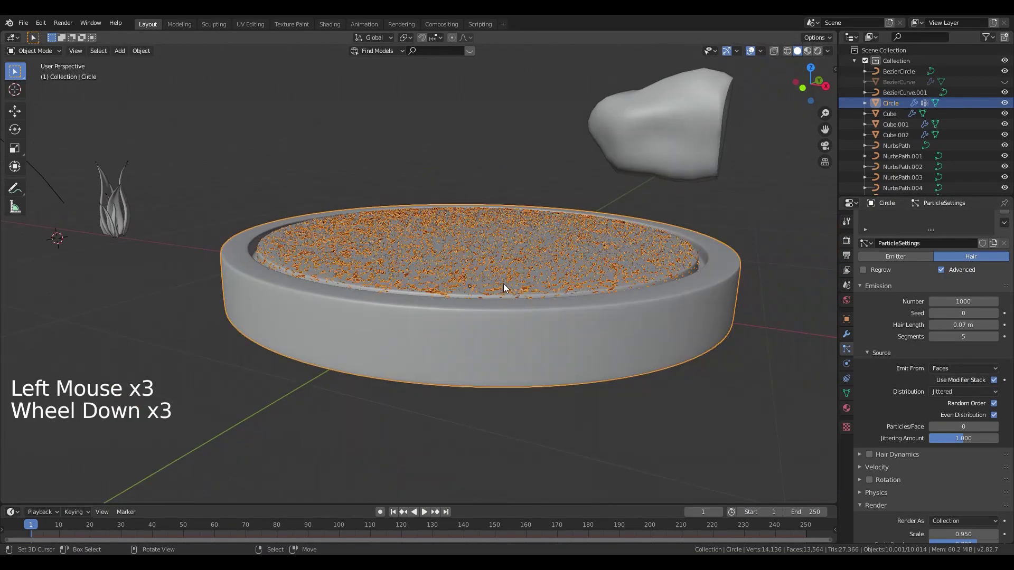
middle_click_drag(503, 284, 473, 282)
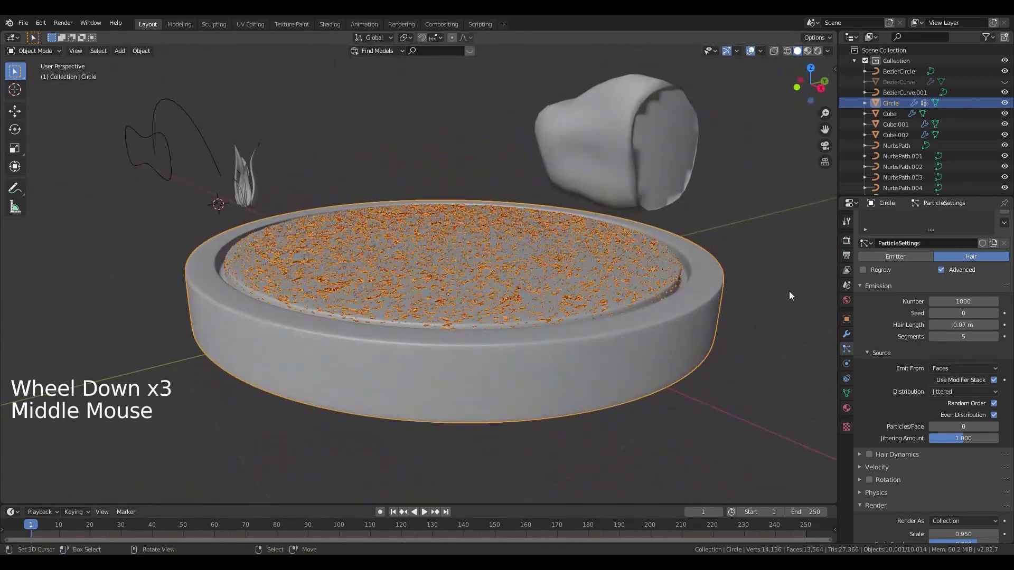
Step: Check the planter's Modifiers tab, then review the particle Rotation settings
left_click(846, 333)
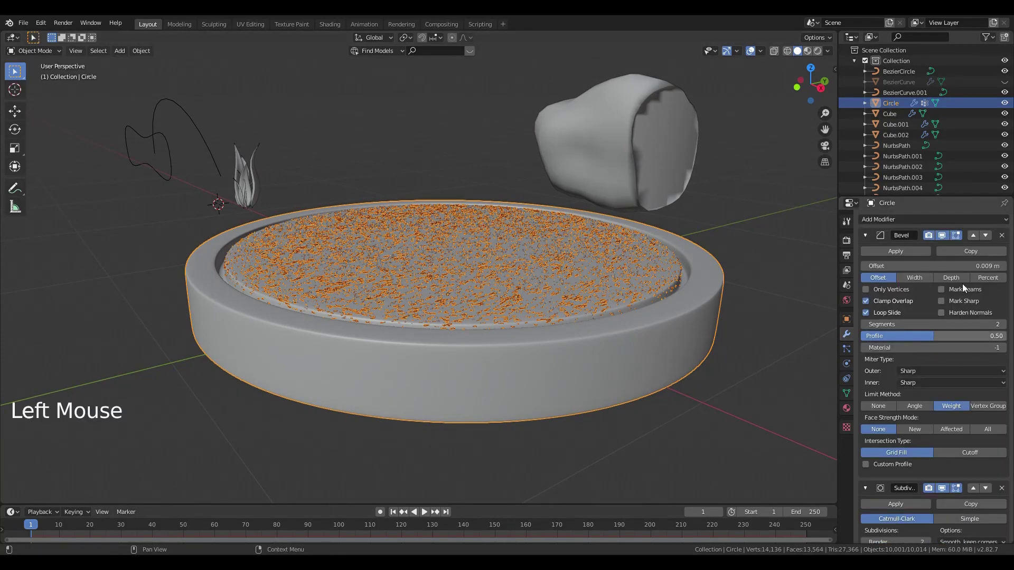
scroll(937, 405, "down", 4)
left_click(846, 349)
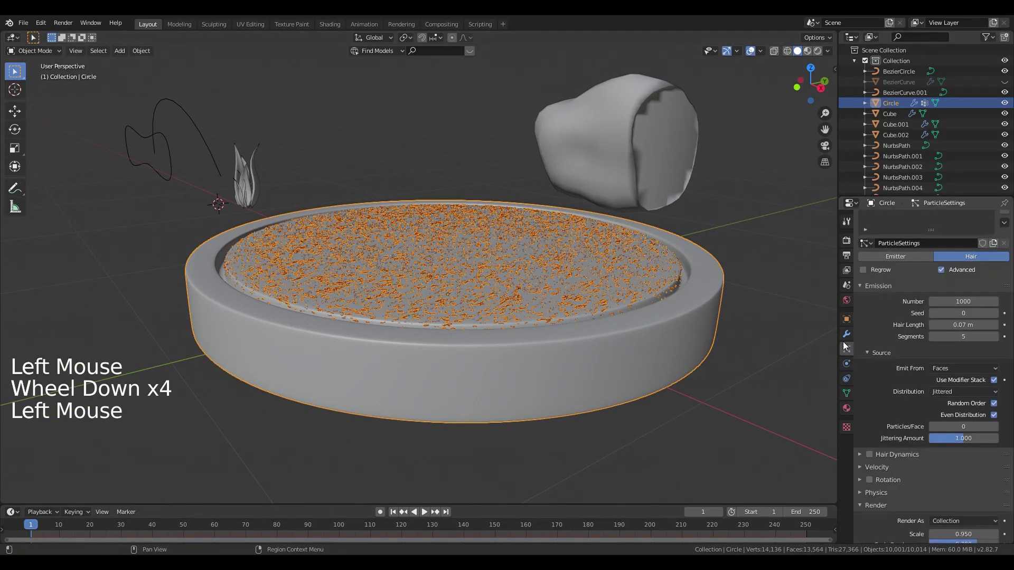
middle_click_drag(702, 317, 660, 309)
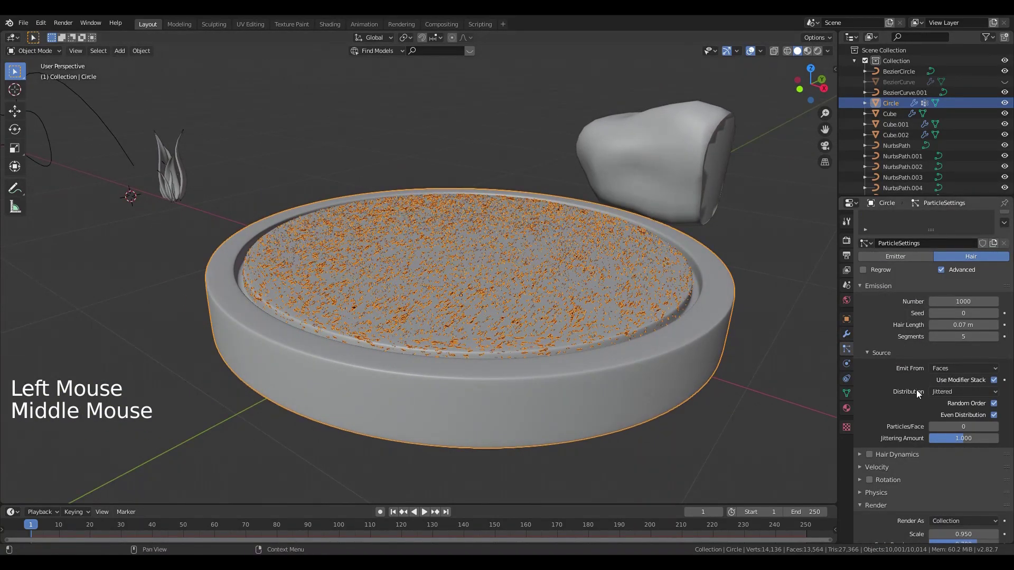
scroll(917, 393, "down", 4)
left_click(883, 395)
scroll(671, 380, "up", 4)
scroll(703, 381, "down", 2)
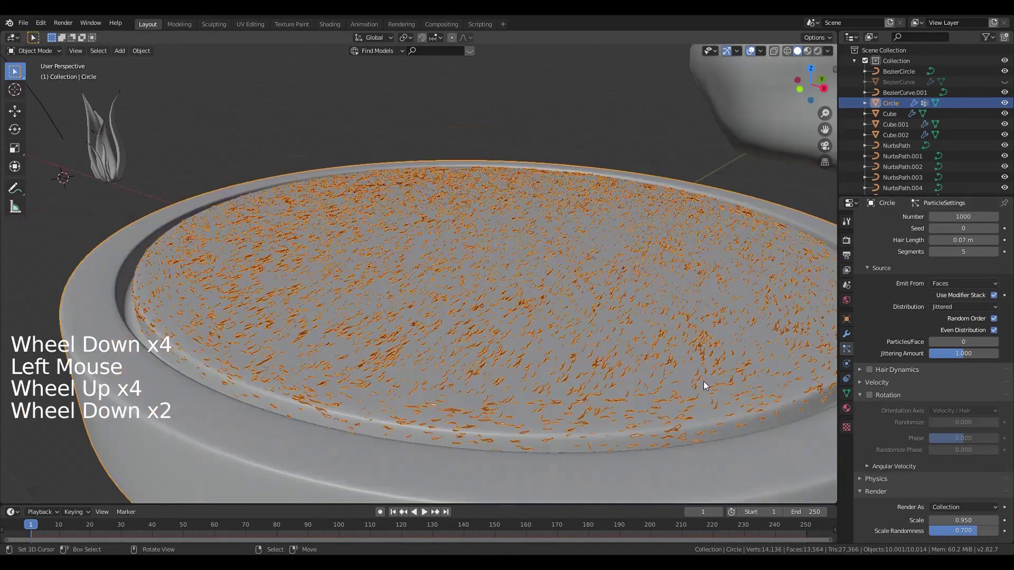
middle_click_drag(704, 381, 650, 367)
scroll(650, 366, "up", 2)
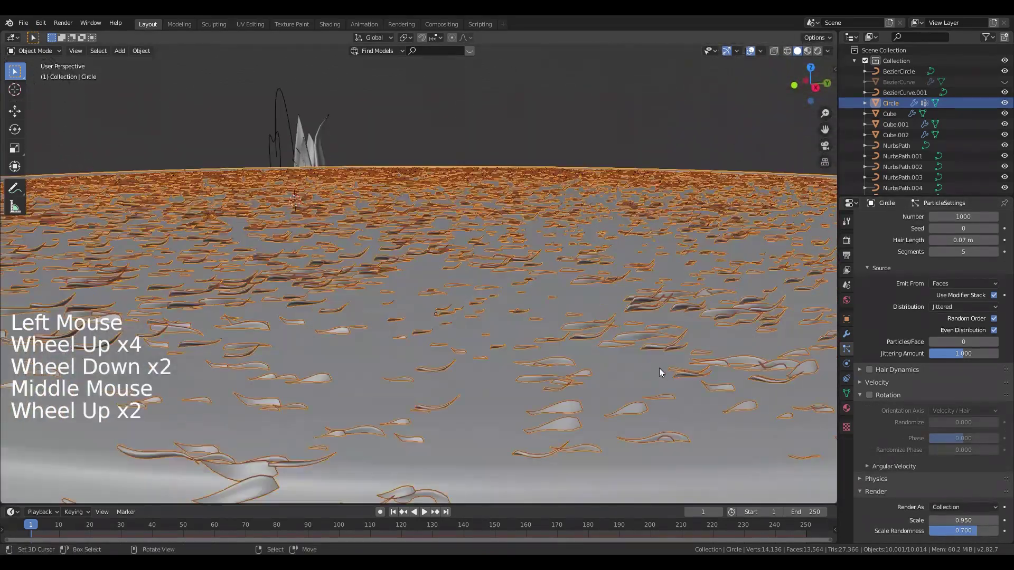
left_click(865, 395)
scroll(977, 422, "down", 6)
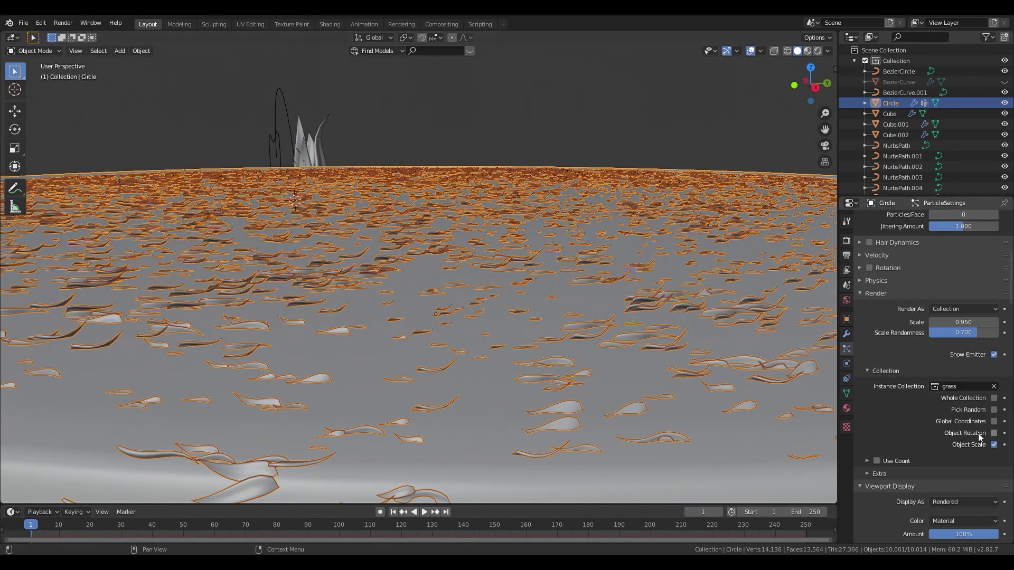
Step: Make the grass instances use Object Rotation
left_click(994, 433)
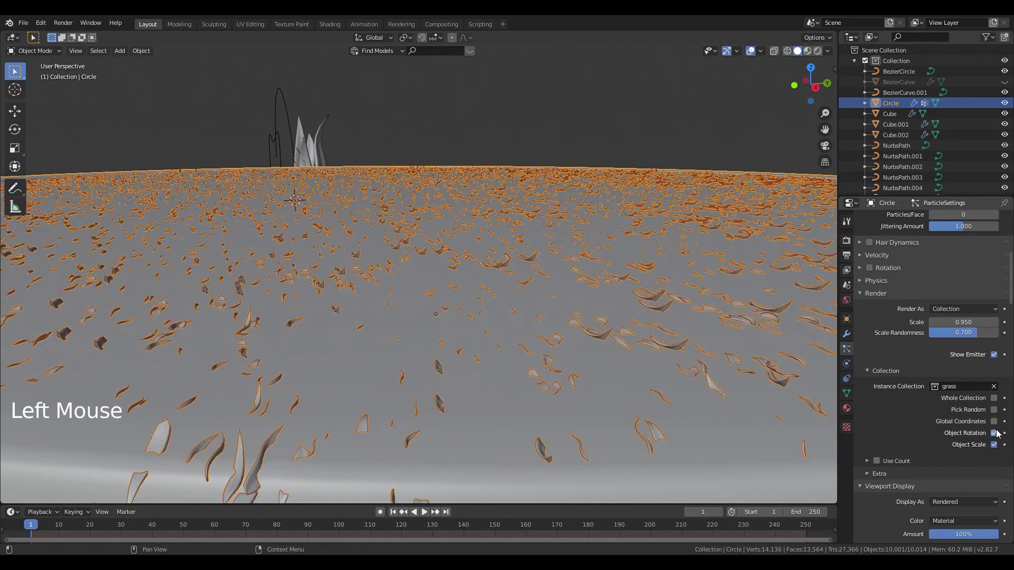
scroll(299, 217, "down", 3)
mouse_move(300, 217)
middle_mouse_down("shift")
mouse_move(627, 348)
mouse_move(309, 230)
middle_mouse_up("shift")
Step: Select all the NurbsPath grass plant curves with circle select in wireframe view
right_click(315, 231)
key("z")
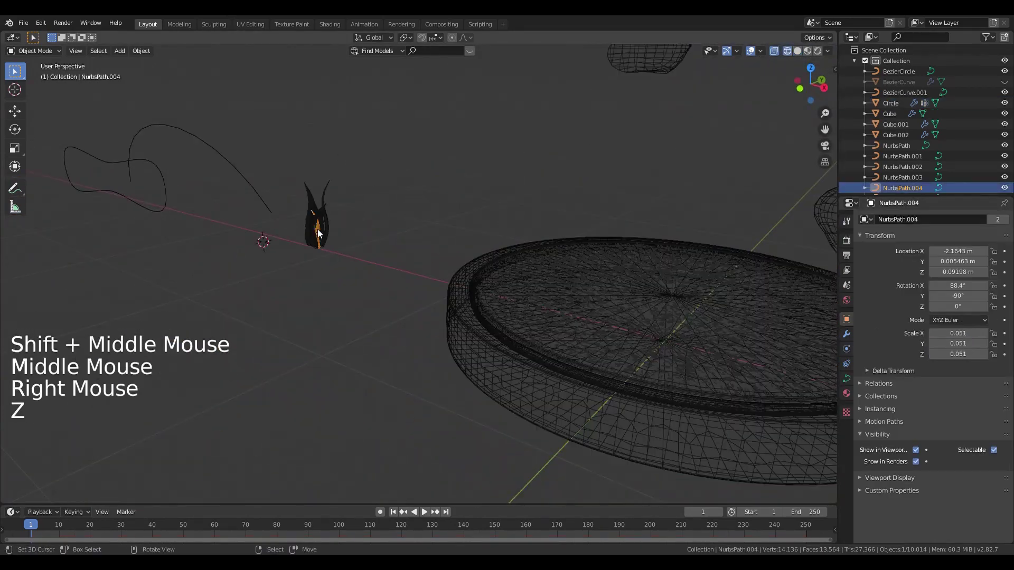
key("c")
scroll(349, 228, "up", 3)
left_click(343, 227)
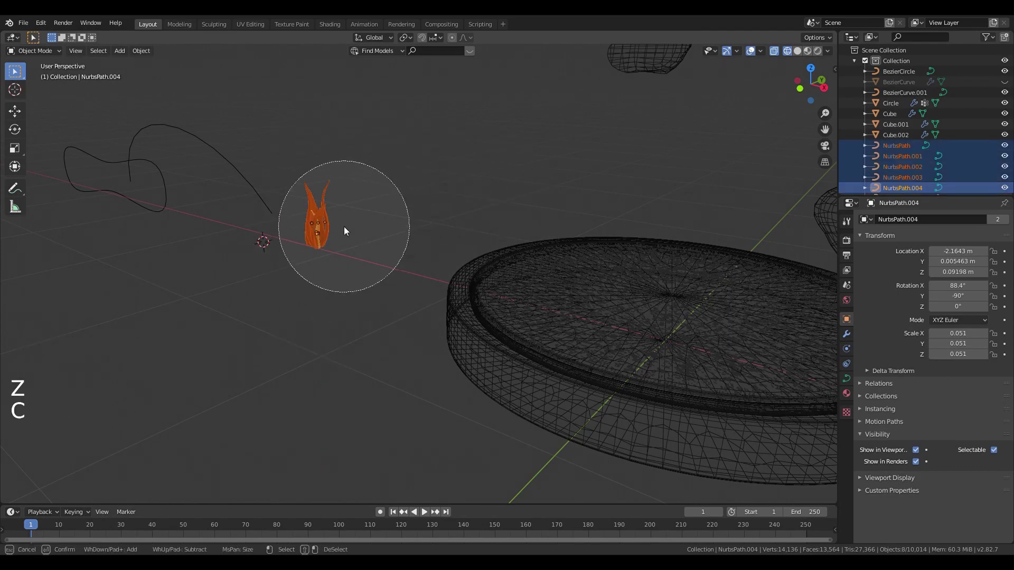
key("z")
middle_click_drag(347, 231, 404, 274, "shift")
scroll(593, 331, "up", 5)
middle_click_drag(593, 331, 543, 246, "shift")
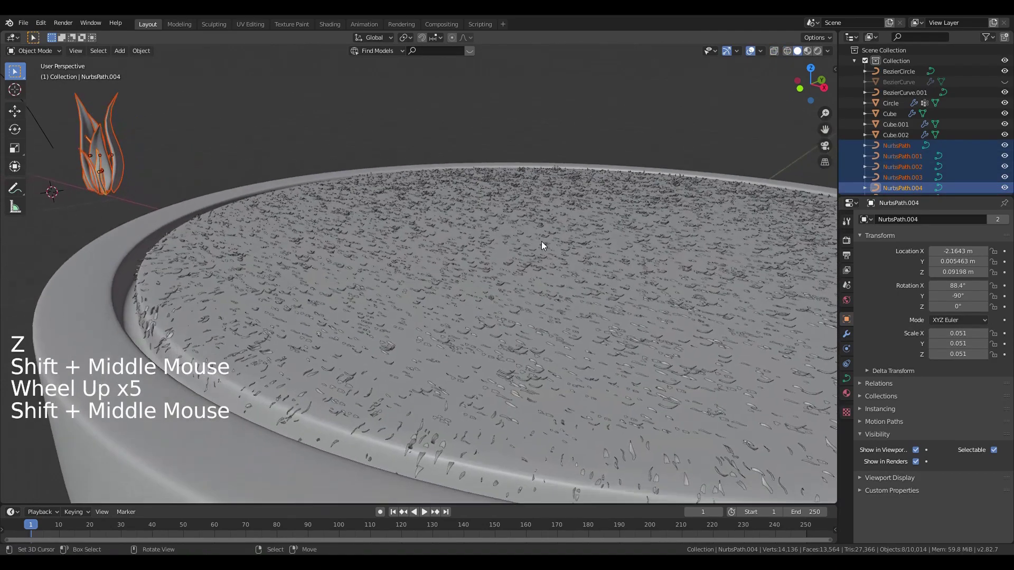
Step: Rotate the grass curves 90° around the global Y axis, then reselect the planter
key("r")
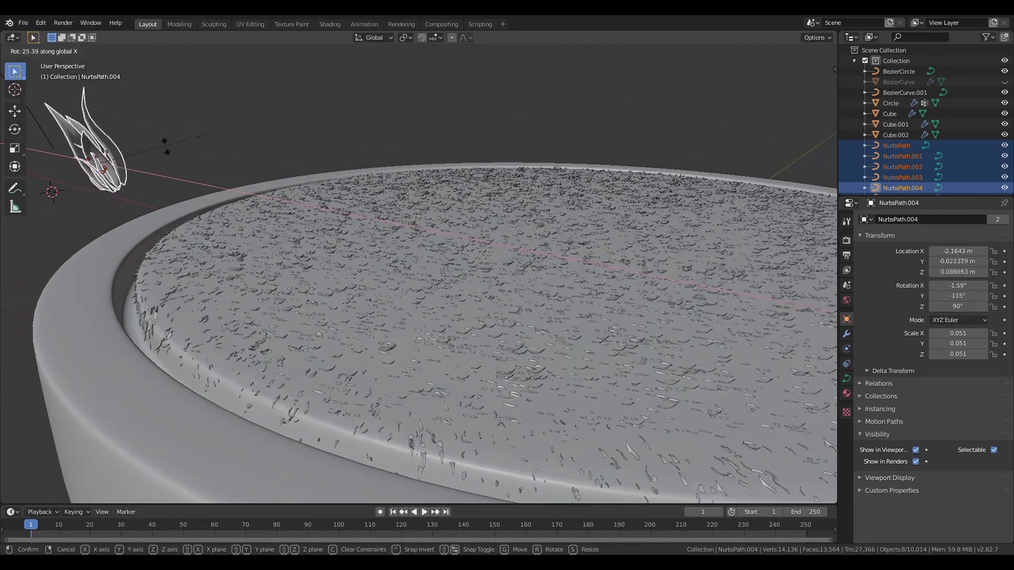
key("r")
key("y")
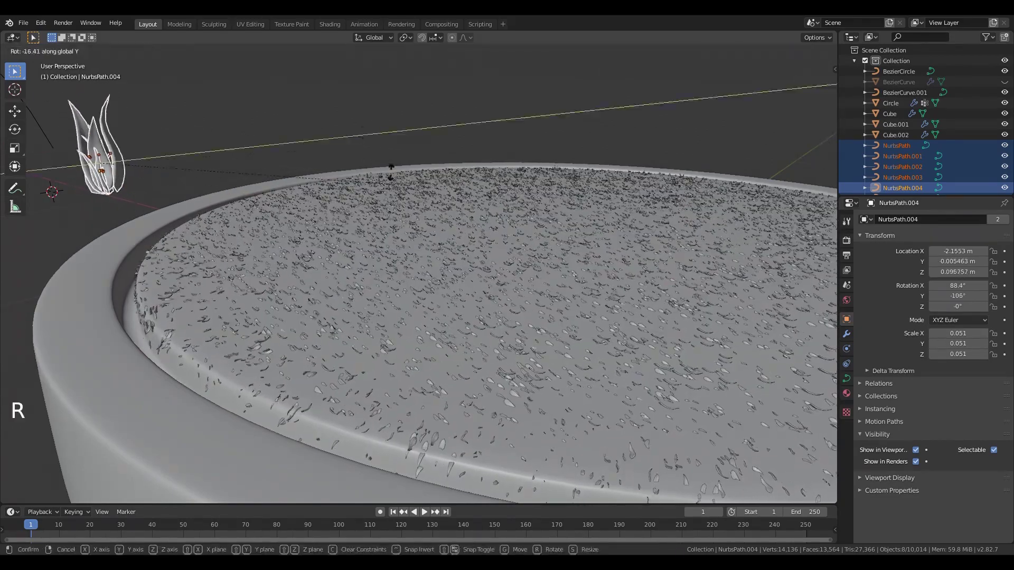
key("ctrl")
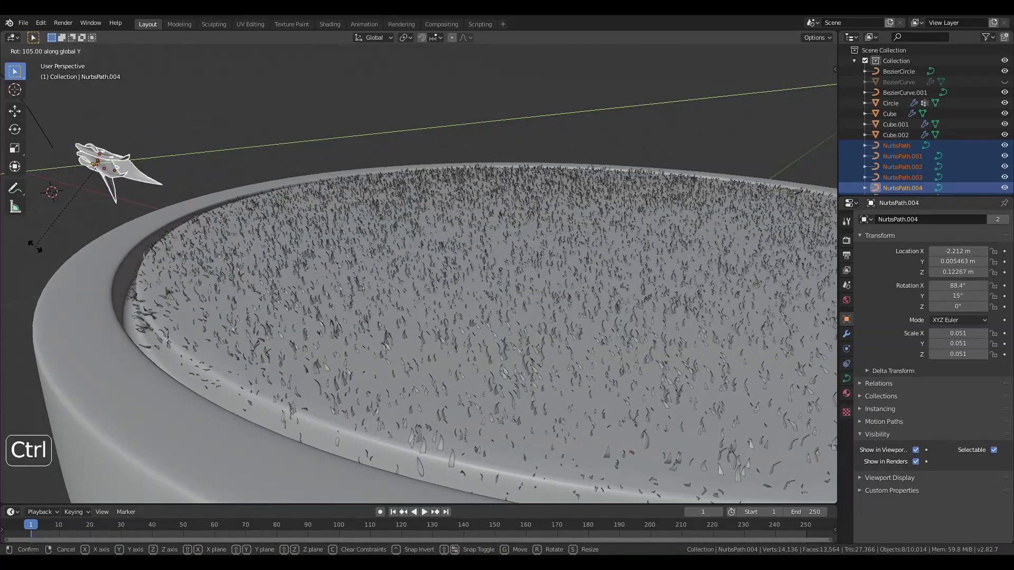
left_click(58, 268)
scroll(175, 271, "up", 1)
scroll(175, 271, "down", 2)
right_click(793, 331)
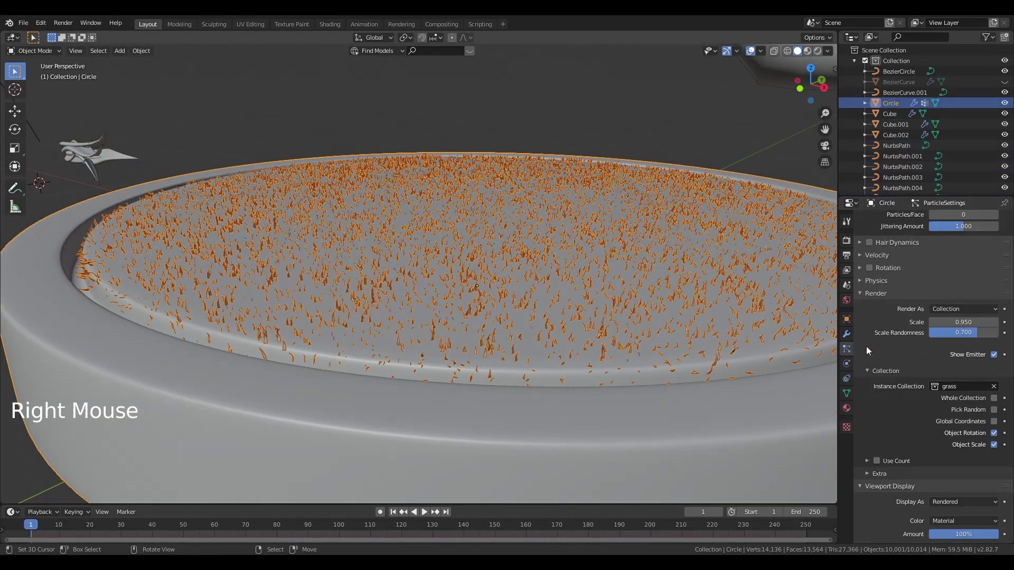
Step: Increase the grass instance render scale to 3.782
scroll(943, 485, "down", 6)
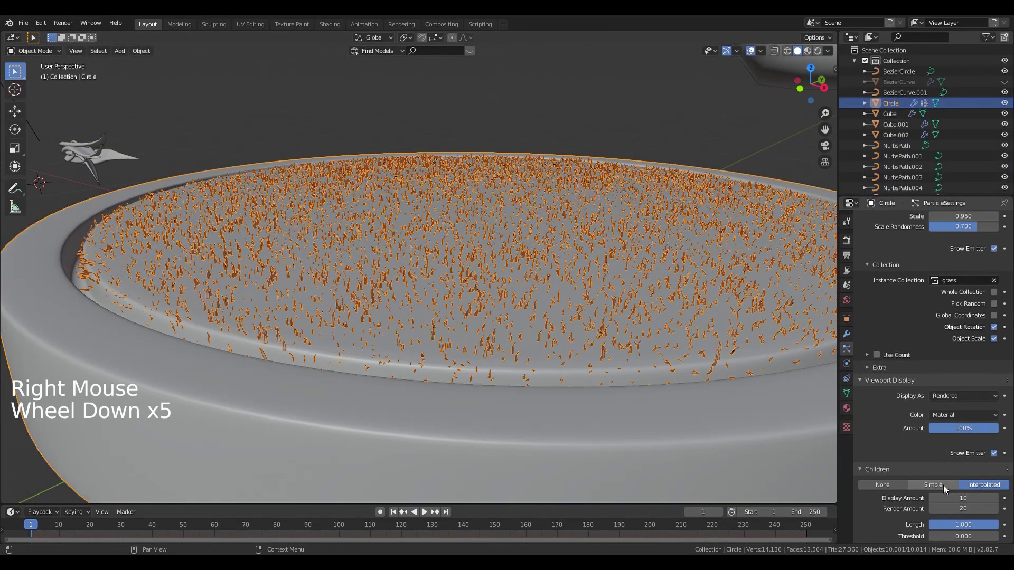
scroll(948, 469, "up", 7)
left_click_drag(956, 343, 935, 350, "shift")
scroll(585, 317, "down", 3)
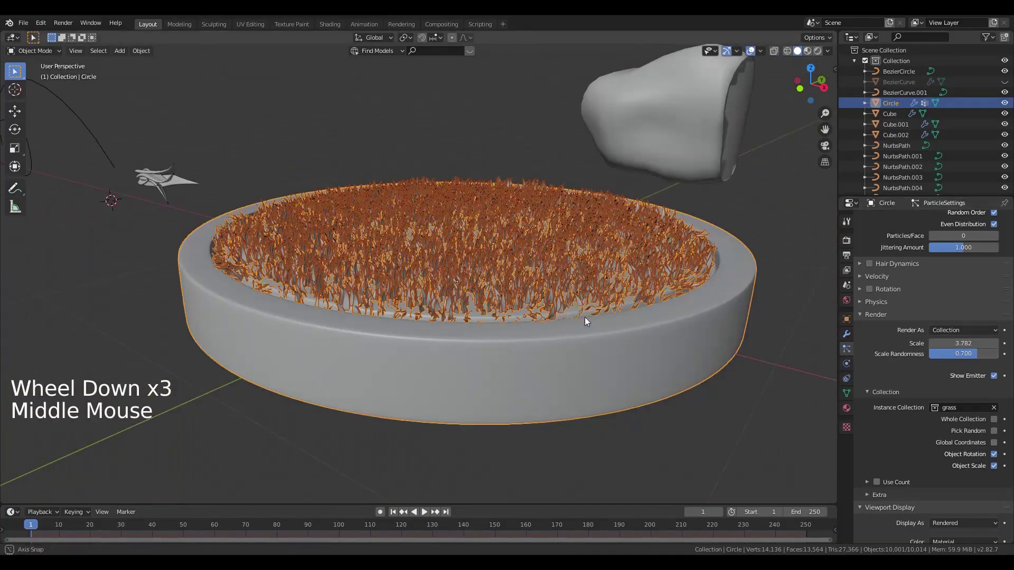
middle_click_drag(584, 317, 596, 284)
Step: Set the interpolated children's Display Amount to 10 and Render Amount to 50
key("a")
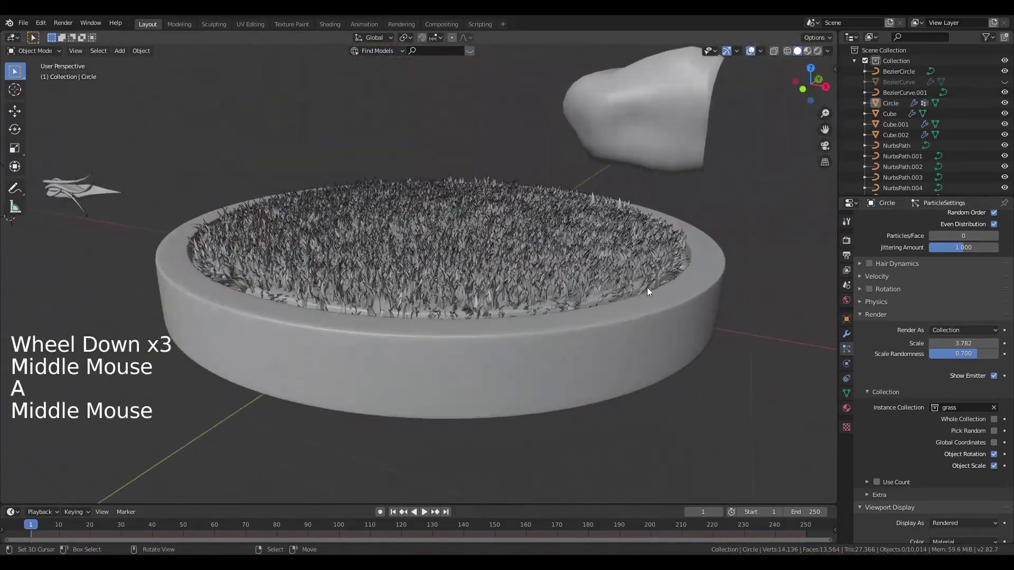
scroll(950, 467, "down", 8)
scroll(944, 470, "down", 1)
left_click_drag(961, 434, 967, 436)
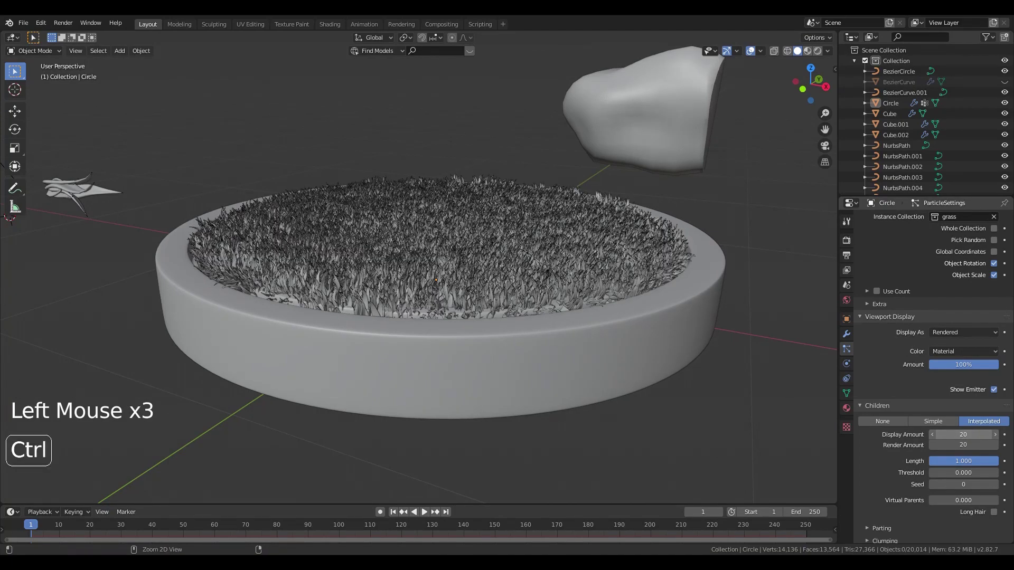
middle_click_drag(622, 372, 667, 324)
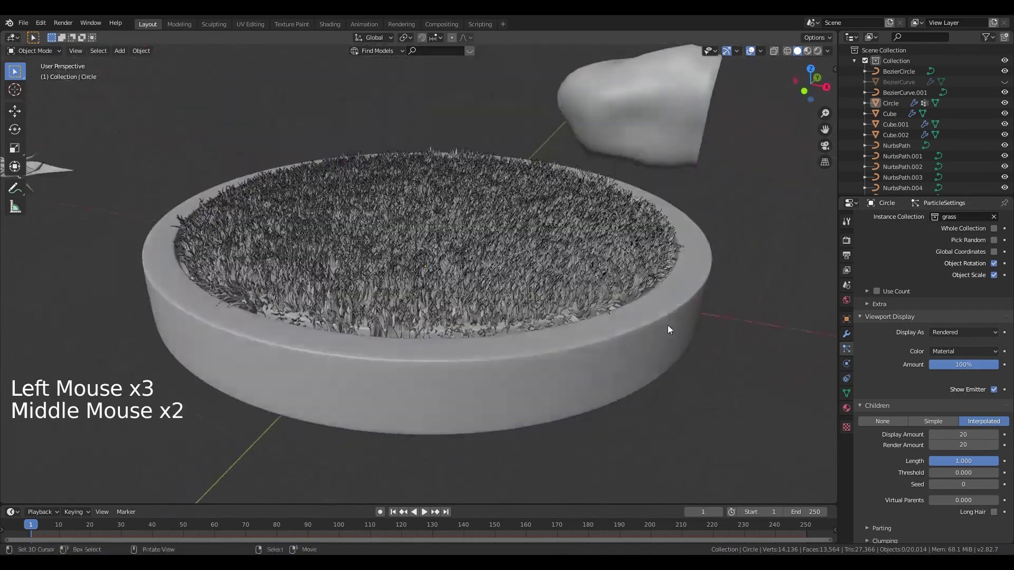
left_click_drag(961, 445, 963, 435, "ctrl")
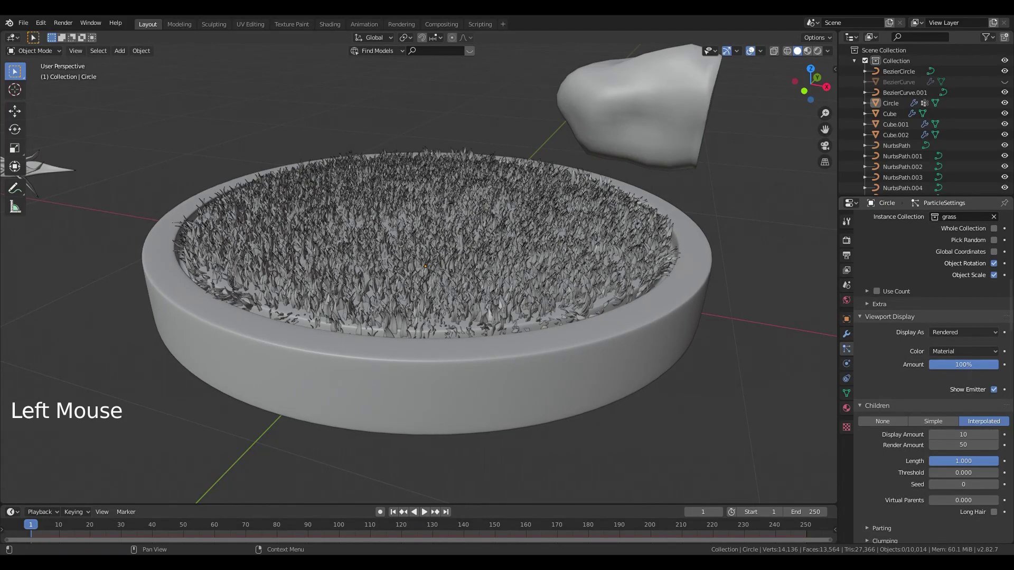
Step: Try a viewport child Display Amount of 10, then revert it
left_click_drag(972, 365, 932, 370)
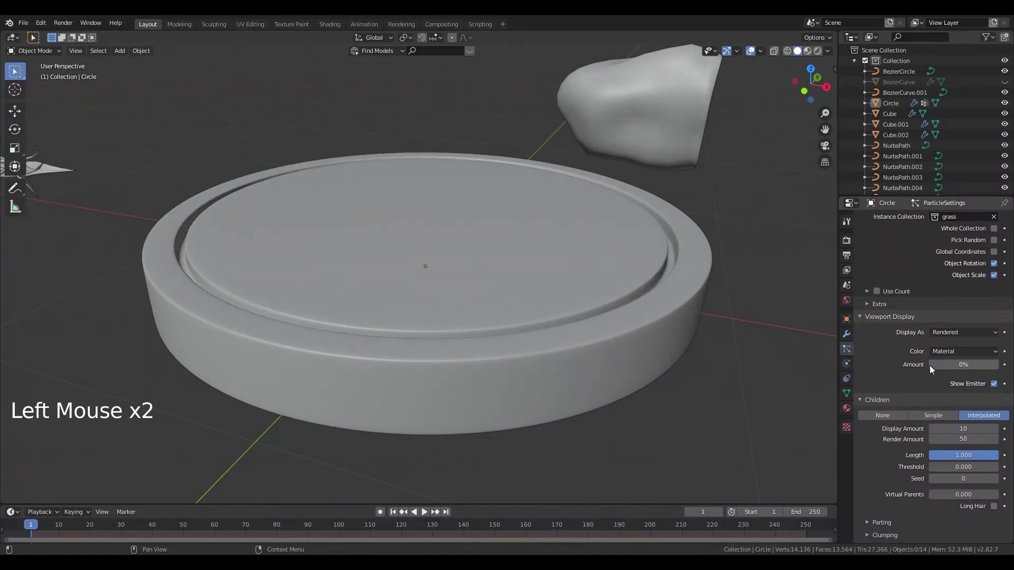
key("BackSpace")
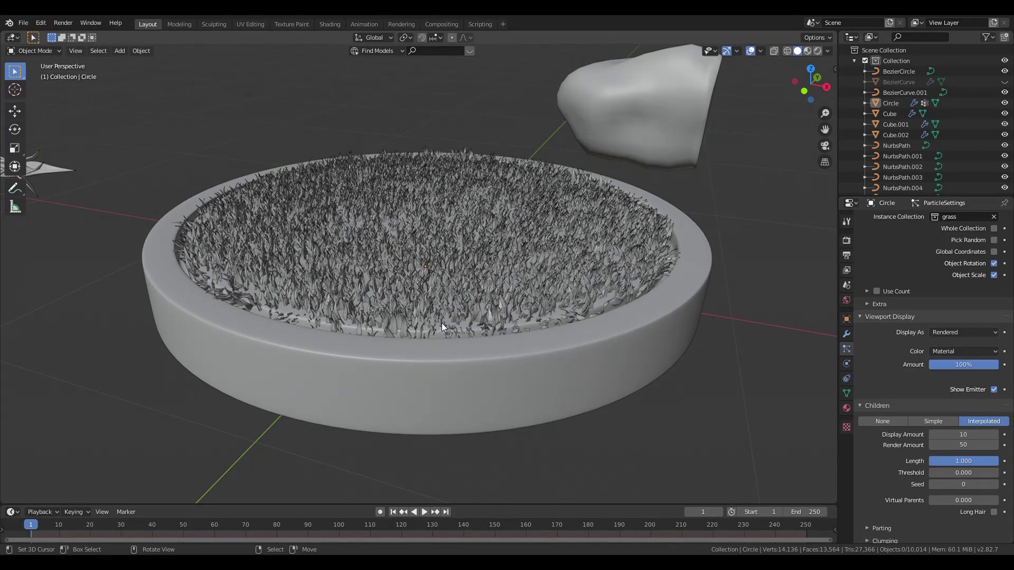
middle_click_drag(439, 308, 444, 359, "shift")
scroll(898, 396, "up", 15)
scroll(898, 396, "down", 1)
scroll(898, 396, "up", 11)
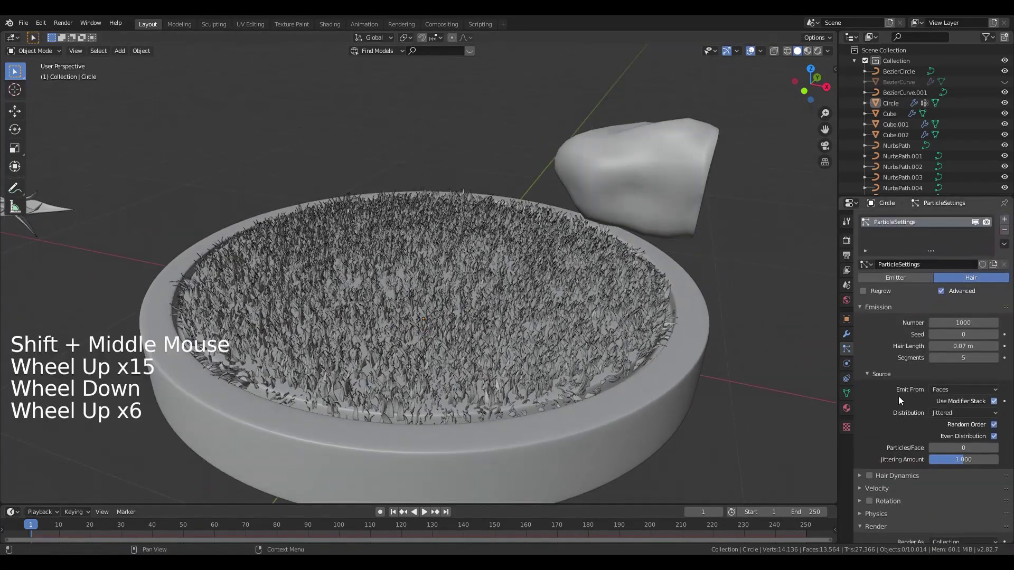
Step: Turn off the grass particle system's viewport display so the planter shows bare
left_click(975, 222)
mouse_move(322, 293)
middle_mouse_down()
mouse_move(280, 312)
mouse_move(306, 296)
mouse_move(310, 309)
middle_mouse_up()
scroll(309, 288, "down", 3)
middle_click_drag(309, 309, 378, 297, "shift")
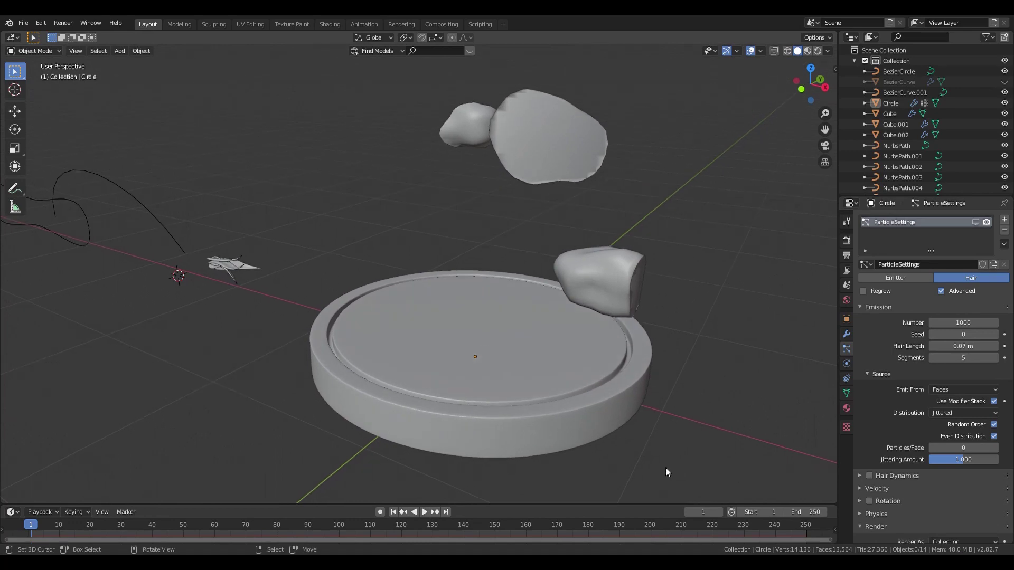